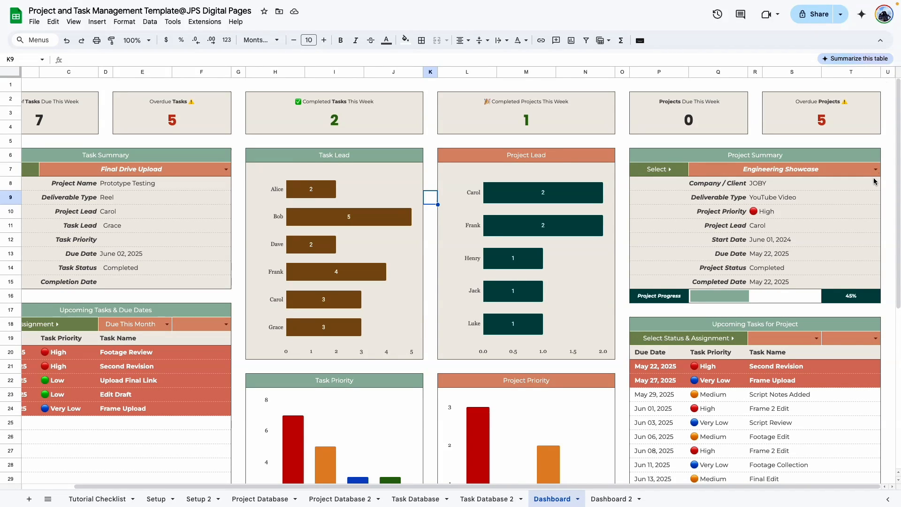
Resize rows 1–47 on the Dashboard 2 sheet to one uniform height.
{"action": "scroll", "coordinate": [684, 267], "scroll_direction": "down", "scroll_amount": 6}
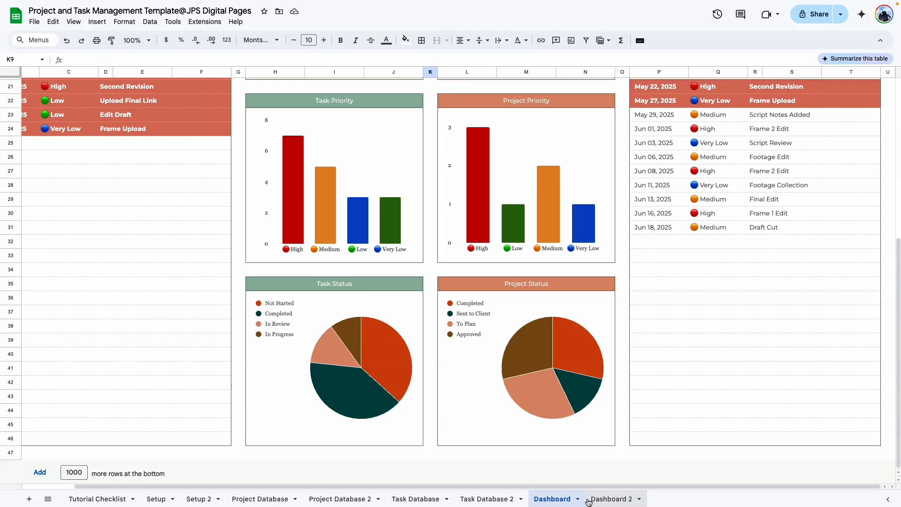
{"action": "left_click", "coordinate": [588, 502]}
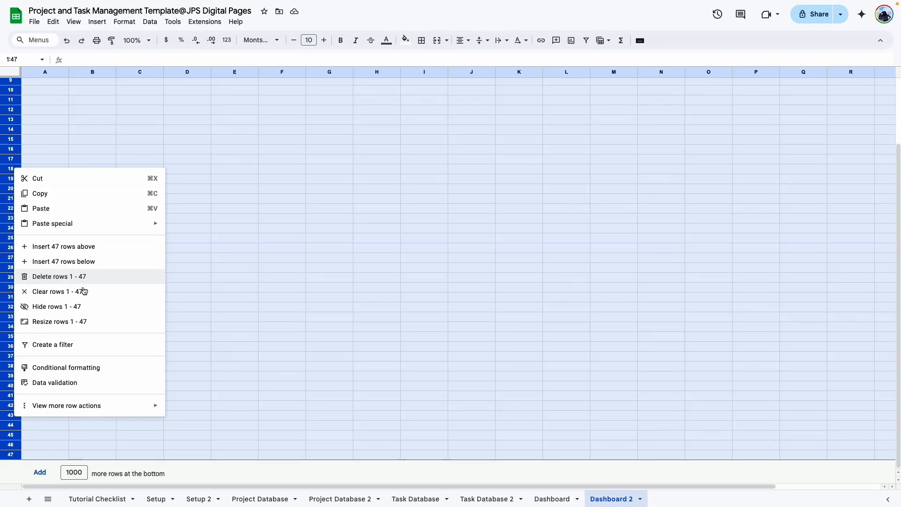
{"action": "left_click", "coordinate": [60, 322]}
{"action": "left_click", "coordinate": [443, 246]}
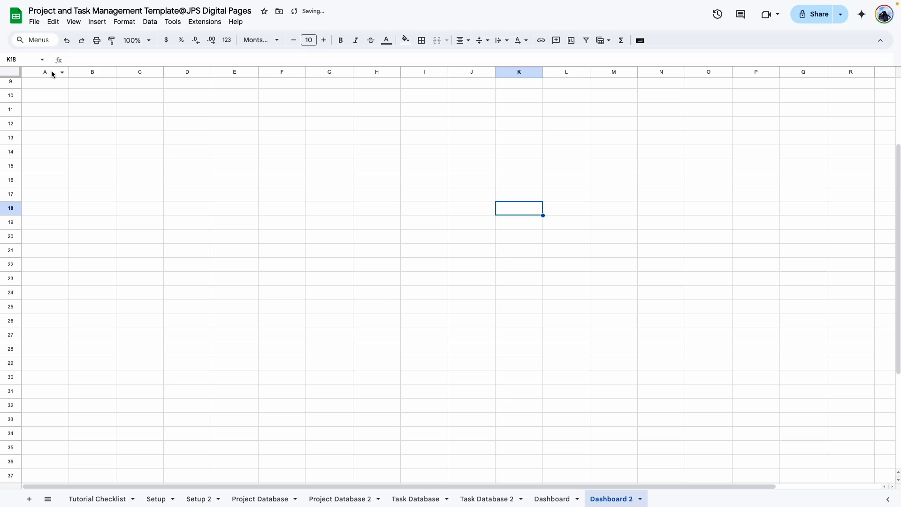
Narrow the outer columns A and U on the Dashboard 2 sheet so they act as side margins.
{"action": "left_click", "coordinate": [52, 74]}
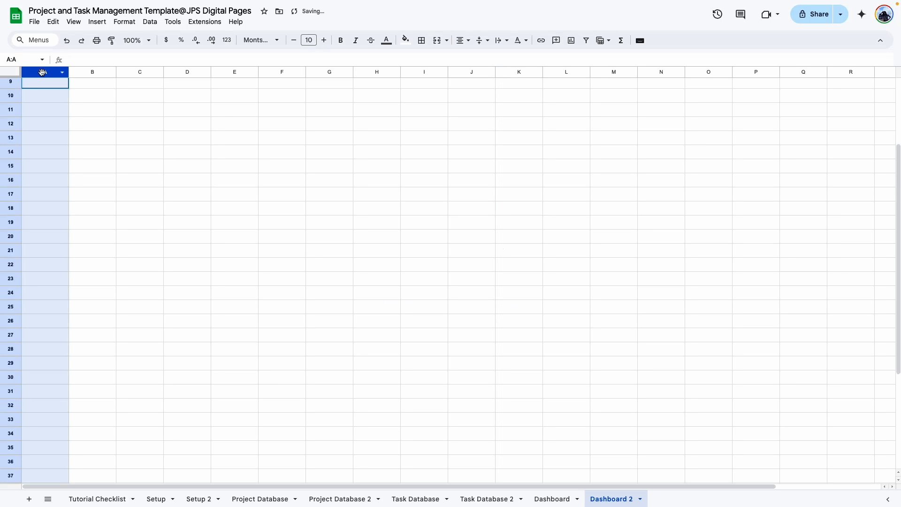
{"action": "left_click", "coordinate": [855, 487]}
{"action": "left_click", "coordinate": [865, 73]}
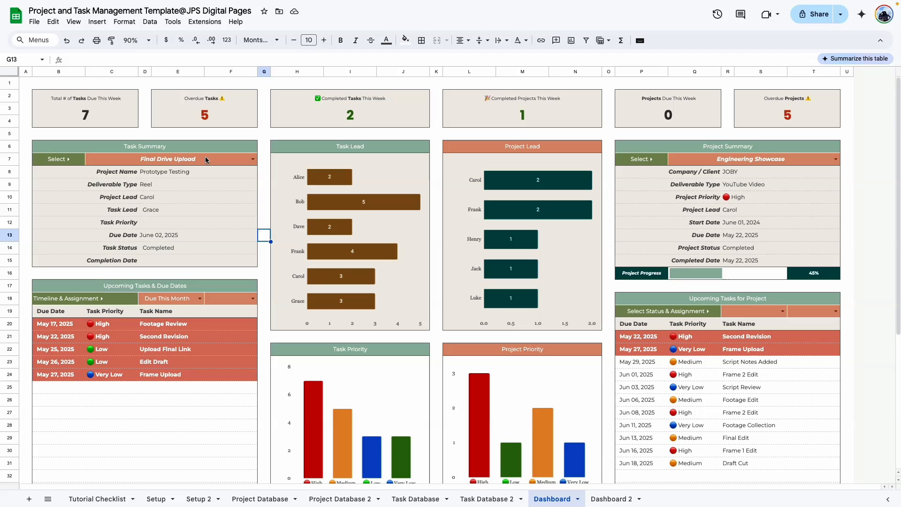
Examine the finished Dashboard sheet's summary cards, task and project panels, and charts as the layout reference.
{"action": "scroll", "coordinate": [413, 378], "scroll_direction": "down", "scroll_amount": 5}
{"action": "scroll", "coordinate": [382, 430], "scroll_direction": "up", "scroll_amount": 5}
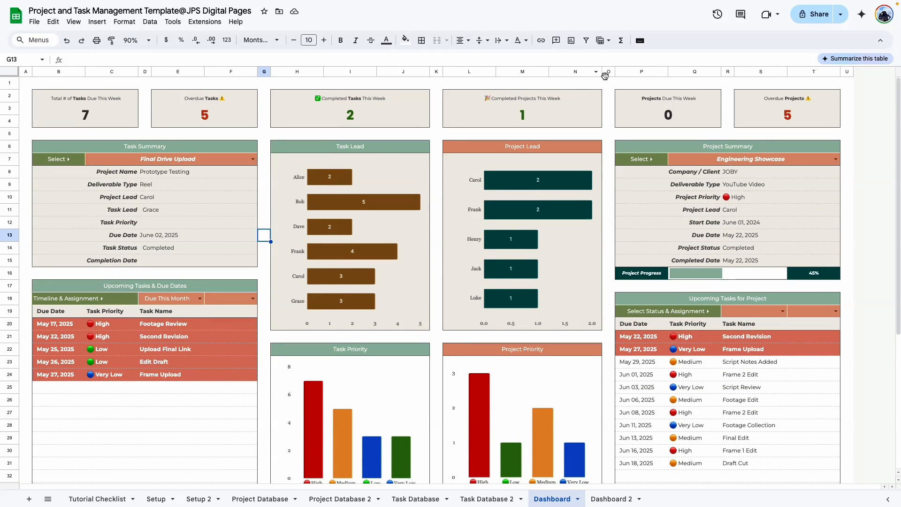
{"action": "scroll", "coordinate": [801, 433], "scroll_direction": "down", "scroll_amount": 5}
{"action": "scroll", "coordinate": [748, 408], "scroll_direction": "up", "scroll_amount": 5}
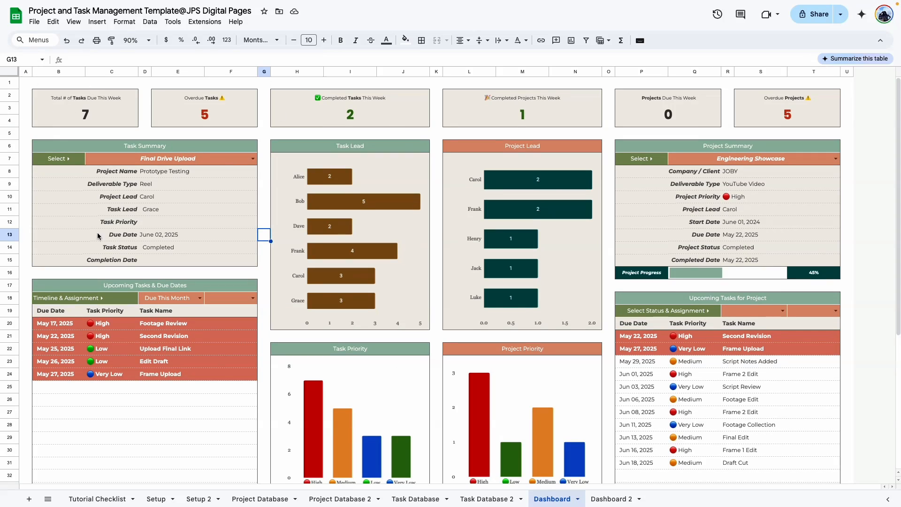
{"action": "scroll", "coordinate": [266, 278], "scroll_direction": "down", "scroll_amount": 3}
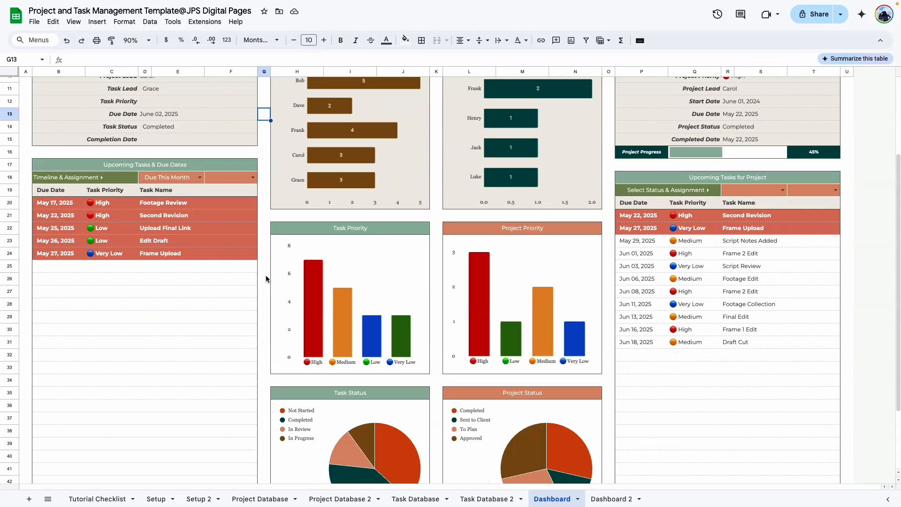
{"action": "scroll", "coordinate": [349, 384], "scroll_direction": "up", "scroll_amount": 3}
{"action": "scroll", "coordinate": [545, 287], "scroll_direction": "down", "scroll_amount": 2}
{"action": "scroll", "coordinate": [546, 287], "scroll_direction": "up", "scroll_amount": 2}
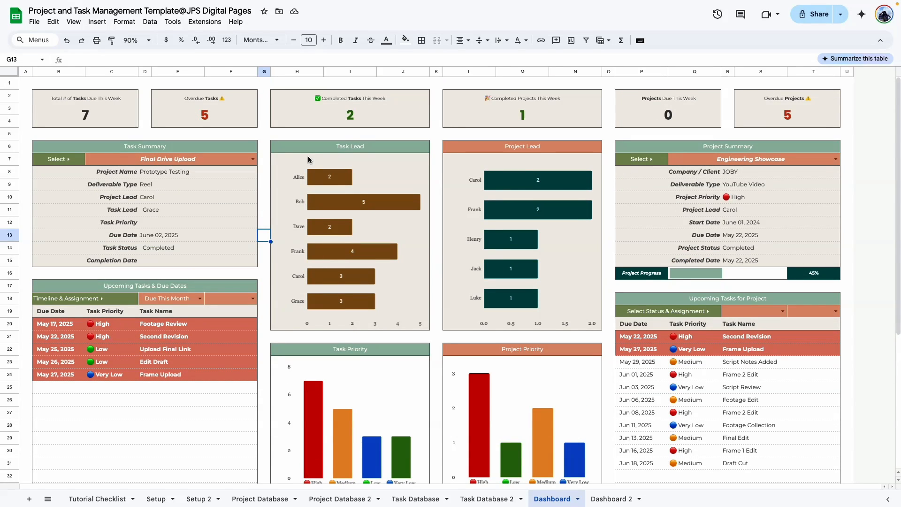
{"action": "scroll", "coordinate": [308, 160], "scroll_direction": "down", "scroll_amount": 4}
{"action": "scroll", "coordinate": [392, 404], "scroll_direction": "up", "scroll_amount": 4}
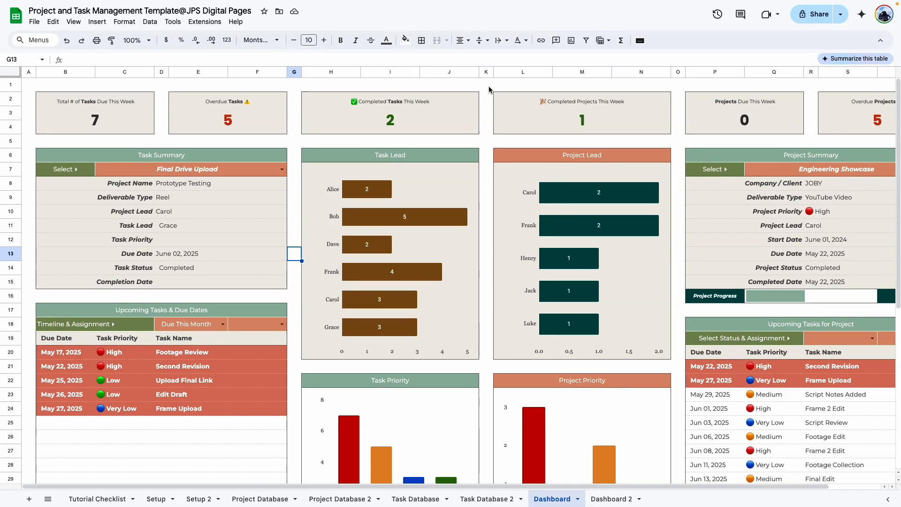
Set the width of spacer columns D, G and K on the Dashboard 2 sheet to 30 pixels.
{"action": "left_click", "coordinate": [611, 499]}
{"action": "left_click", "coordinate": [29, 126]}
{"action": "key", "text": "Right"}
{"action": "key", "text": "Right"}
{"action": "key", "text": "Right"}
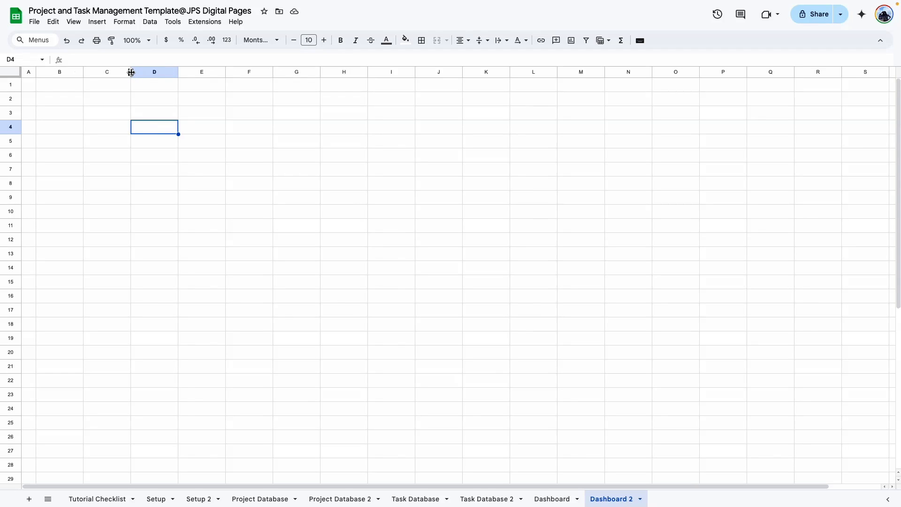
{"action": "left_click", "coordinate": [146, 73]}
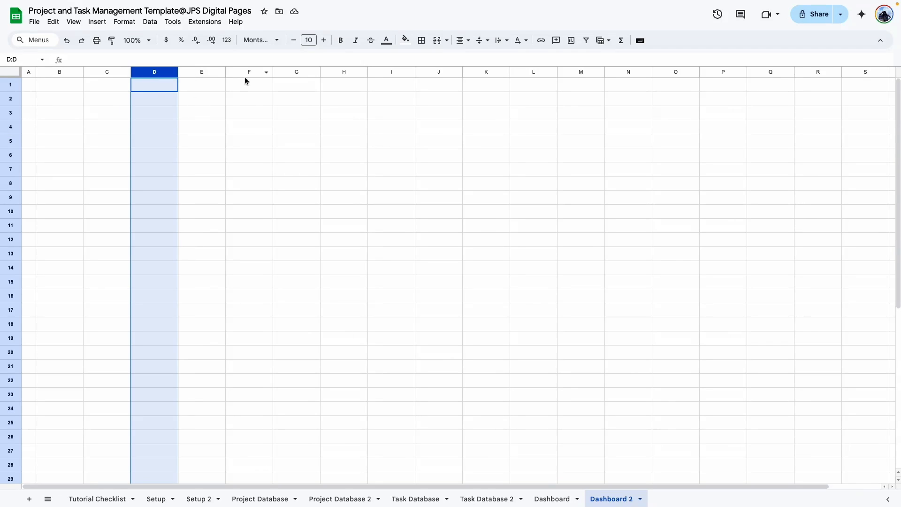
{"action": "left_click", "coordinate": [296, 73], "text": "ctrl"}
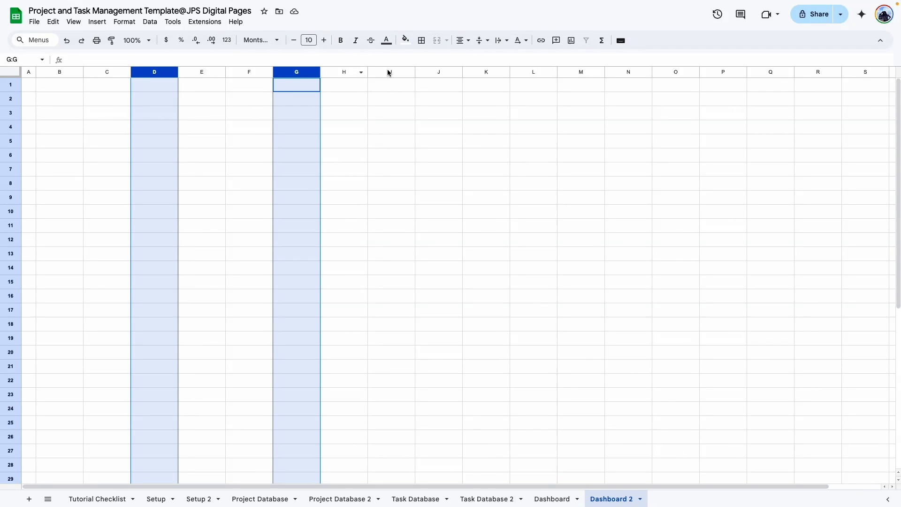
{"action": "left_click", "coordinate": [486, 72], "text": "ctrl"}
{"action": "left_click", "coordinate": [501, 72]}
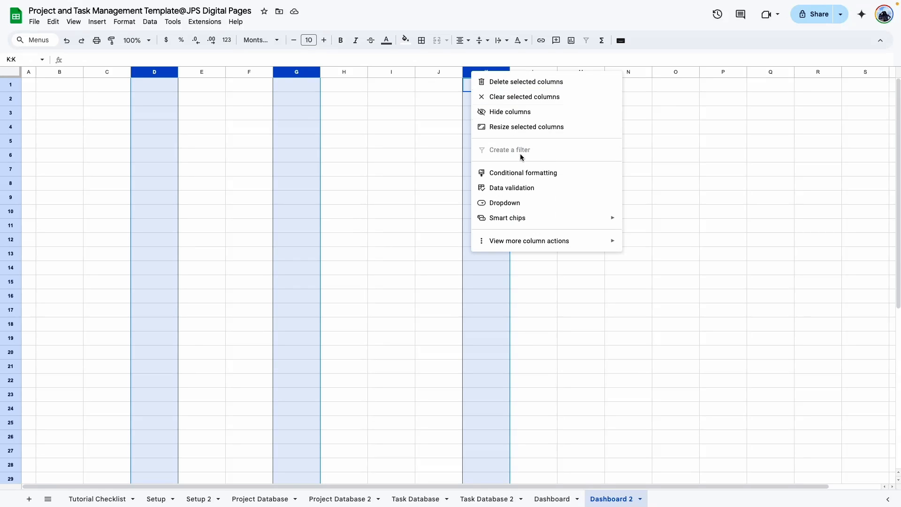
{"action": "left_click", "coordinate": [514, 126]}
{"action": "type", "text": "30"}
{"action": "left_click", "coordinate": [463, 297]}
{"action": "left_click", "coordinate": [278, 295]}
Widen columns B, C, E, F, H, I and J to the same width as on the Dashboard sheet.
{"action": "left_click", "coordinate": [59, 72]}
{"action": "left_click", "coordinate": [107, 72], "text": "shift"}
{"action": "left_click", "coordinate": [158, 72], "text": "ctrl"}
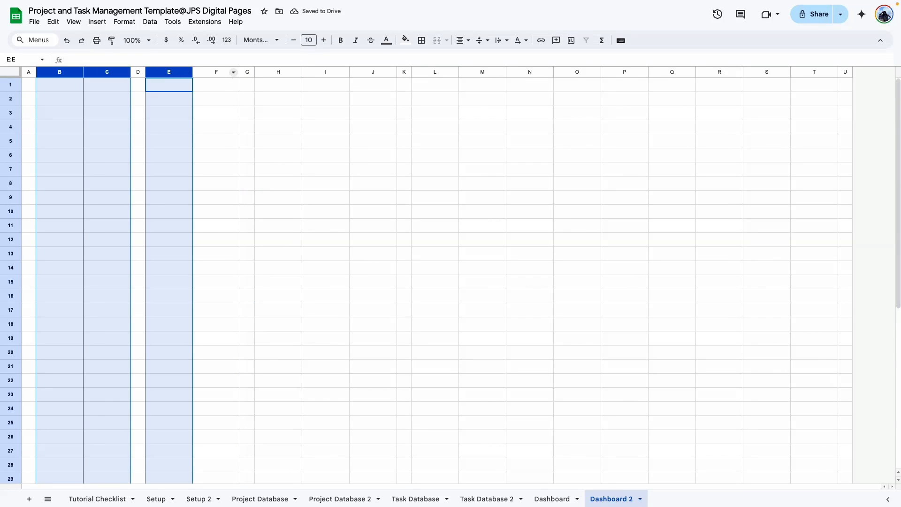
{"action": "left_click", "coordinate": [217, 72], "text": "ctrl"}
{"action": "left_click", "coordinate": [278, 72], "text": "ctrl"}
{"action": "left_click", "coordinate": [326, 72], "text": "ctrl"}
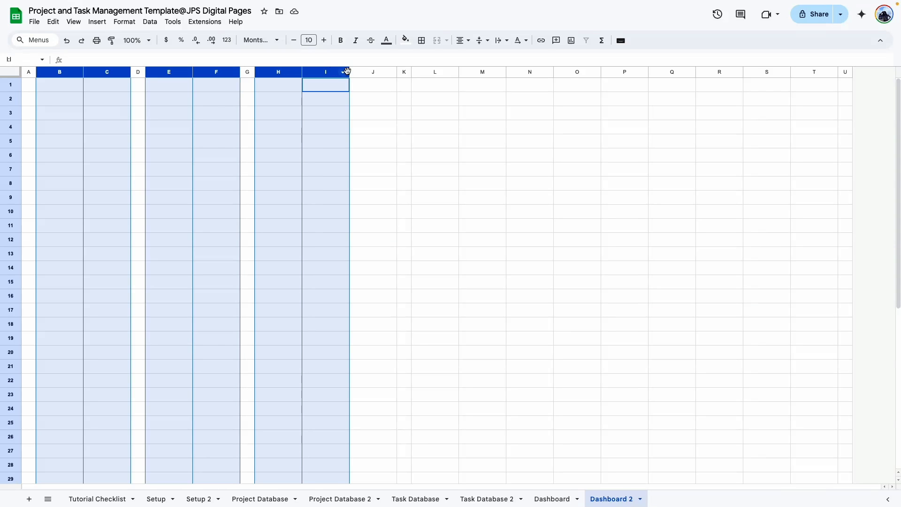
{"action": "left_click", "coordinate": [375, 71], "text": "ctrl"}
{"action": "right_click", "coordinate": [379, 73]}
{"action": "left_click", "coordinate": [410, 129]}
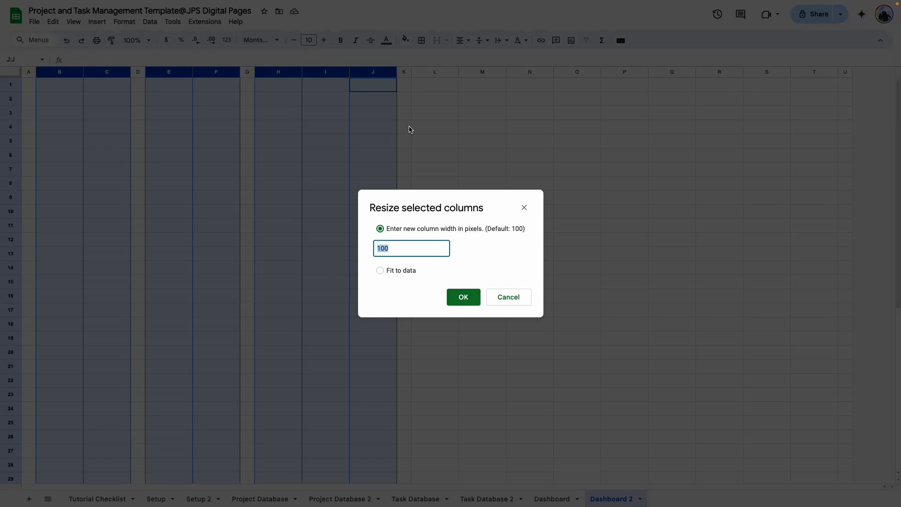
{"action": "type", "text": "150"}
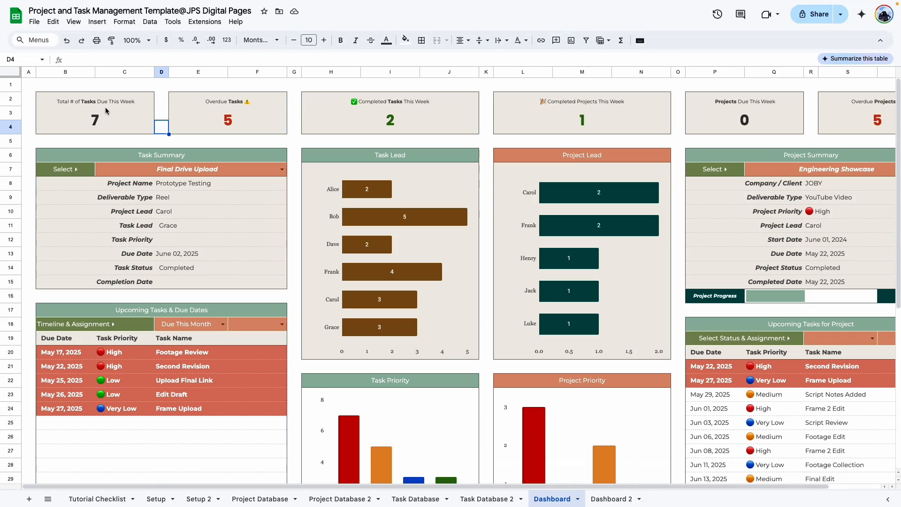
Add outer borders to the card ranges B2:C4, E2:F4 and H2:J4 on Dashboard 2, following the Dashboard sheet's cards.
{"action": "left_click_drag", "start_coordinate": [50, 97], "coordinate": [187, 107]}
{"action": "left_click", "coordinate": [96, 111]}
{"action": "left_click_drag", "start_coordinate": [53, 98], "coordinate": [55, 117]}
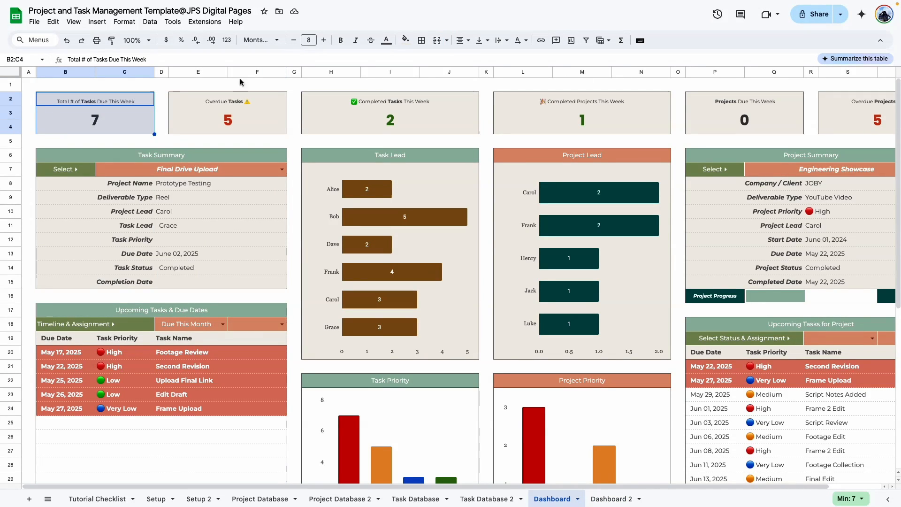
{"action": "left_click", "coordinate": [348, 100]}
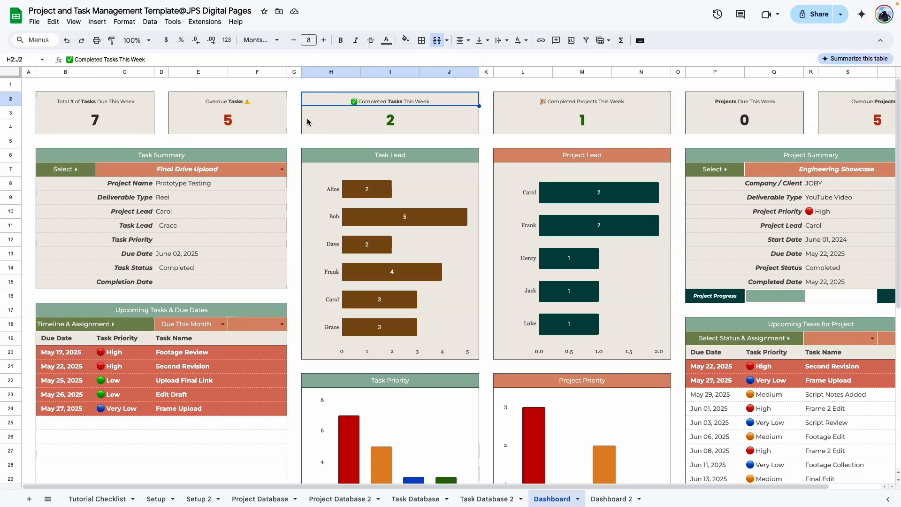
{"action": "left_click", "coordinate": [611, 499]}
{"action": "left_click_drag", "start_coordinate": [45, 97], "coordinate": [126, 134]}
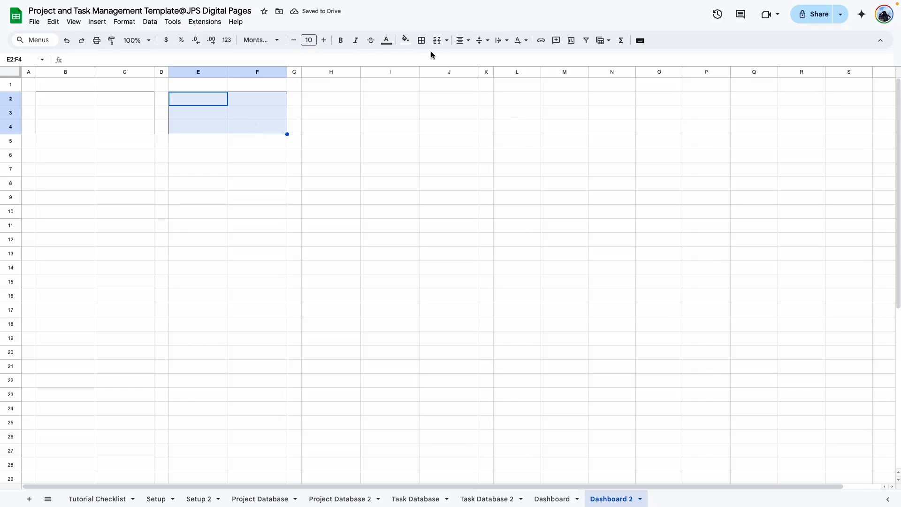
{"action": "left_click", "coordinate": [425, 43]}
{"action": "left_click", "coordinate": [490, 60]}
{"action": "left_click_drag", "start_coordinate": [319, 98], "coordinate": [472, 130]}
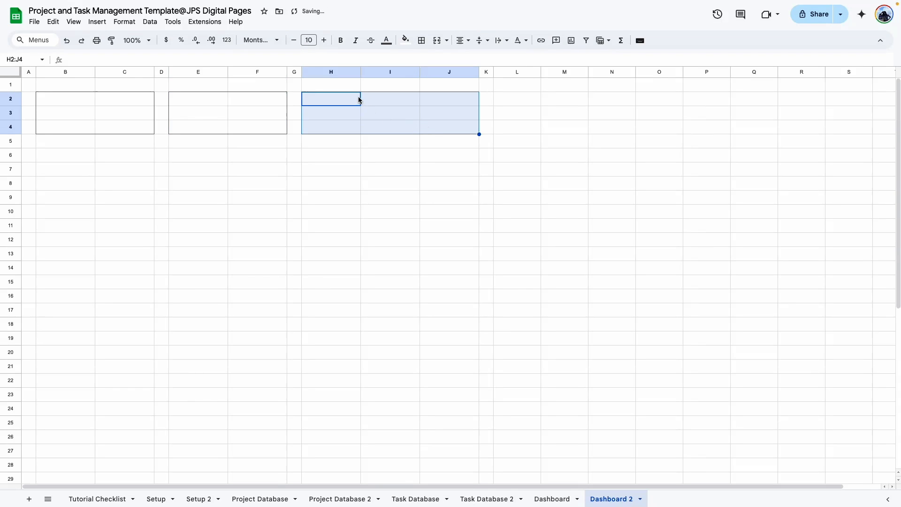
{"action": "left_click", "coordinate": [421, 40]}
{"action": "left_click", "coordinate": [490, 60]}
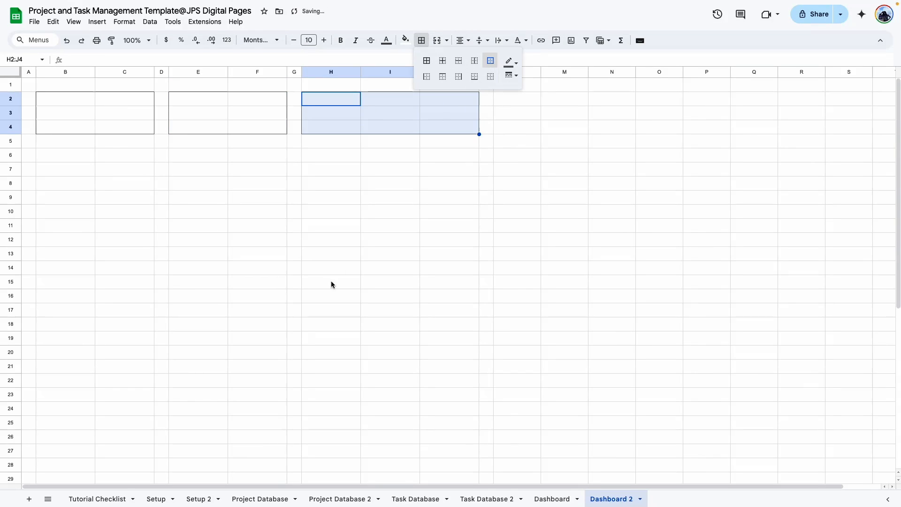
{"action": "left_click", "coordinate": [332, 284]}
Fill the three card ranges B2:C4, E2:F4 and H2:J4 with light beige.
{"action": "left_click_drag", "start_coordinate": [56, 99], "coordinate": [126, 126]}
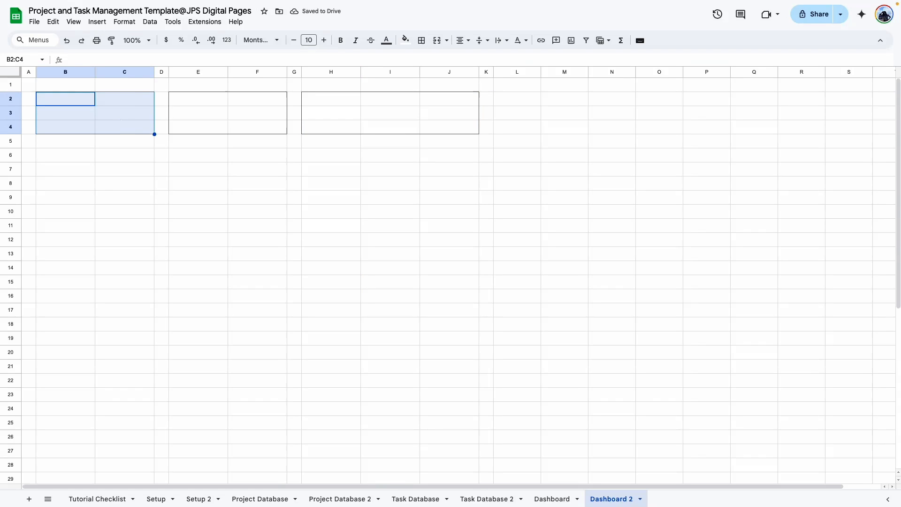
{"action": "left_click_drag", "start_coordinate": [173, 98], "coordinate": [259, 128], "text": "ctrl"}
{"action": "left_click_drag", "start_coordinate": [325, 94], "coordinate": [465, 128], "text": "ctrl"}
{"action": "left_click", "coordinate": [406, 40]}
{"action": "left_click", "coordinate": [419, 168]}
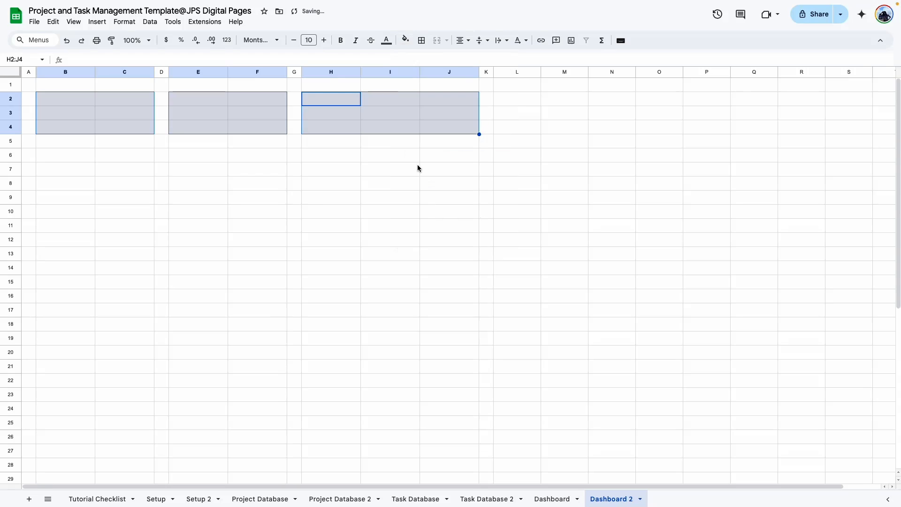
{"action": "left_click", "coordinate": [257, 239]}
{"action": "left_click", "coordinate": [124, 183]}
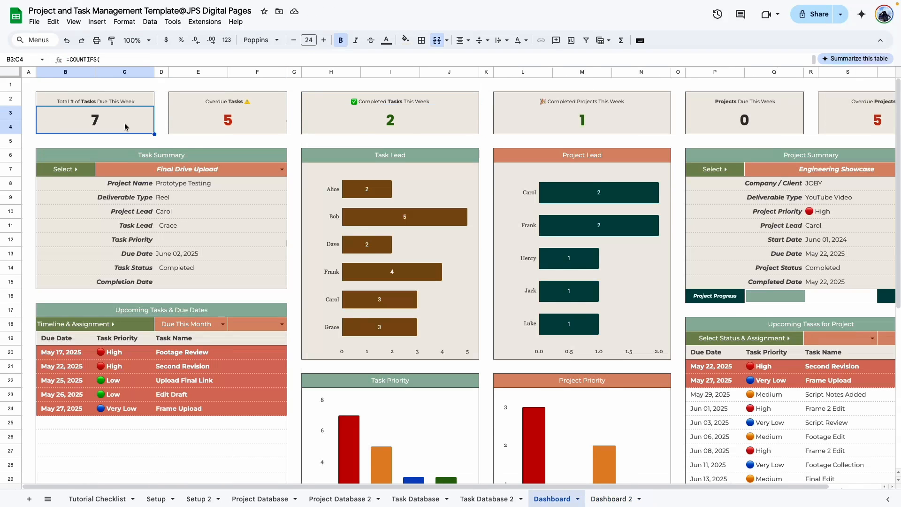
Merge B2:C2 as the title cell and B3:C4 as the value cell of the first Dashboard 2 card, as on Dashboard.
{"action": "left_click", "coordinate": [81, 104]}
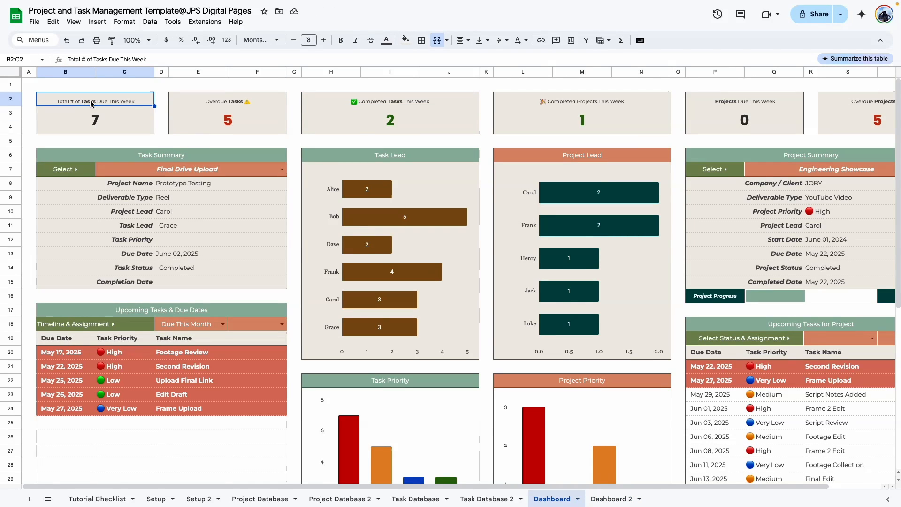
{"action": "left_click", "coordinate": [64, 117]}
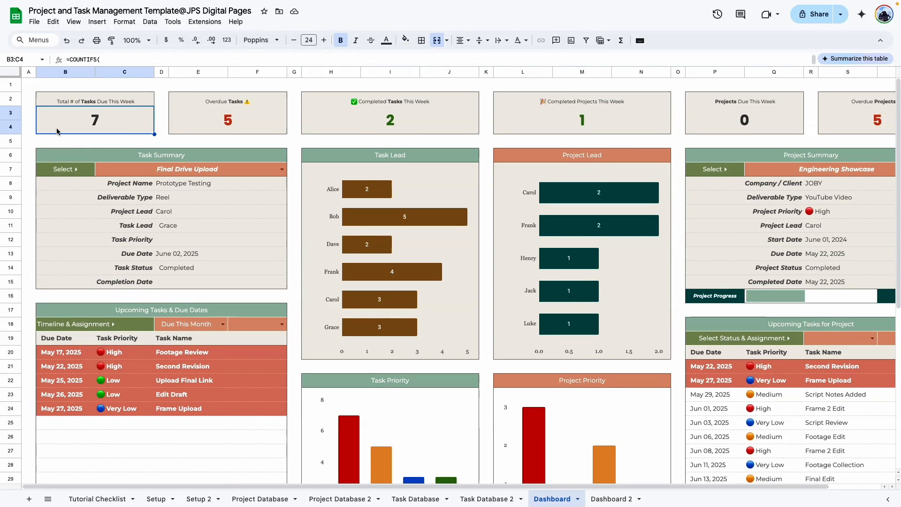
{"action": "left_click", "coordinate": [205, 128]}
{"action": "left_click", "coordinate": [236, 104]}
{"action": "left_click", "coordinate": [372, 111]}
{"action": "left_click", "coordinate": [372, 123]}
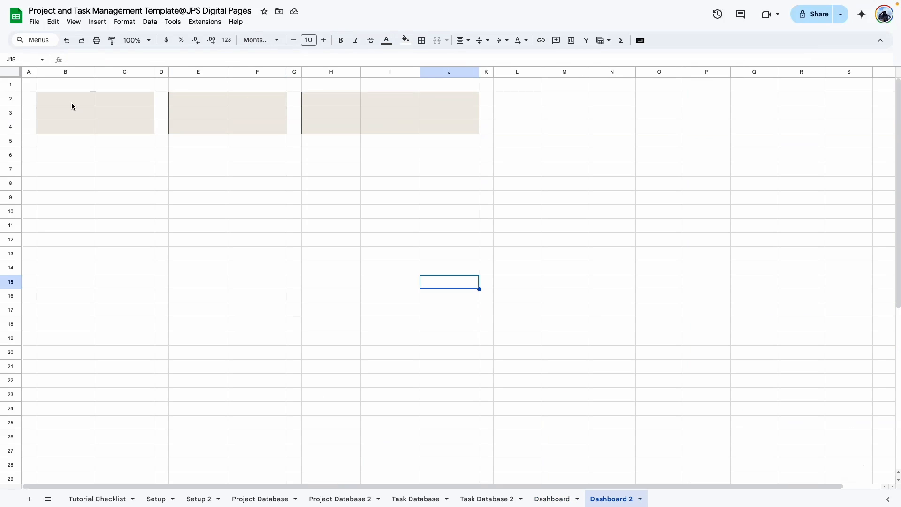
{"action": "left_click_drag", "start_coordinate": [72, 103], "coordinate": [128, 103]}
{"action": "left_click", "coordinate": [438, 41]}
{"action": "left_click_drag", "start_coordinate": [66, 113], "coordinate": [120, 127]}
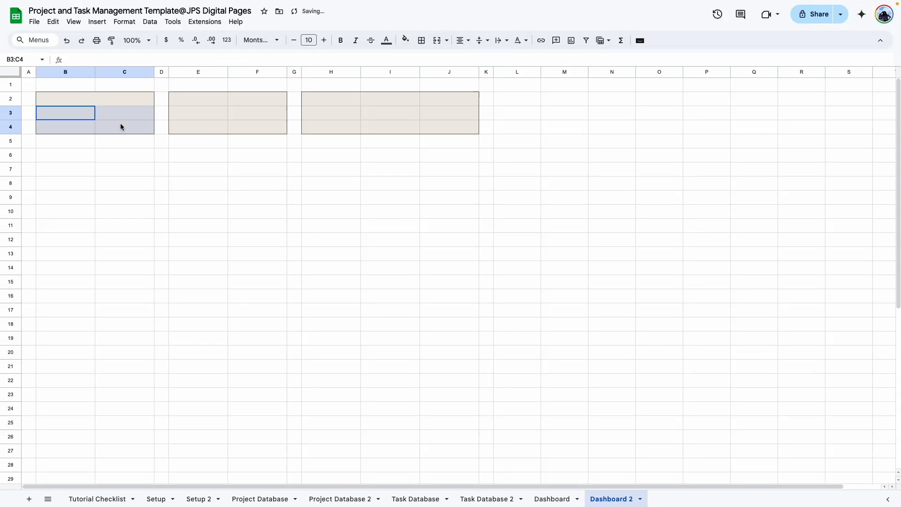
{"action": "left_click", "coordinate": [437, 40]}
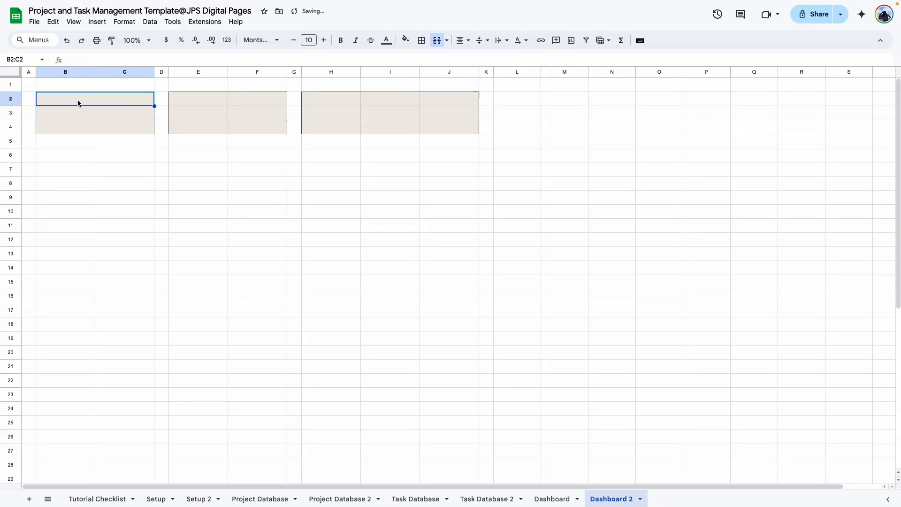
{"action": "left_click", "coordinate": [144, 196]}
{"action": "left_click", "coordinate": [114, 91]}
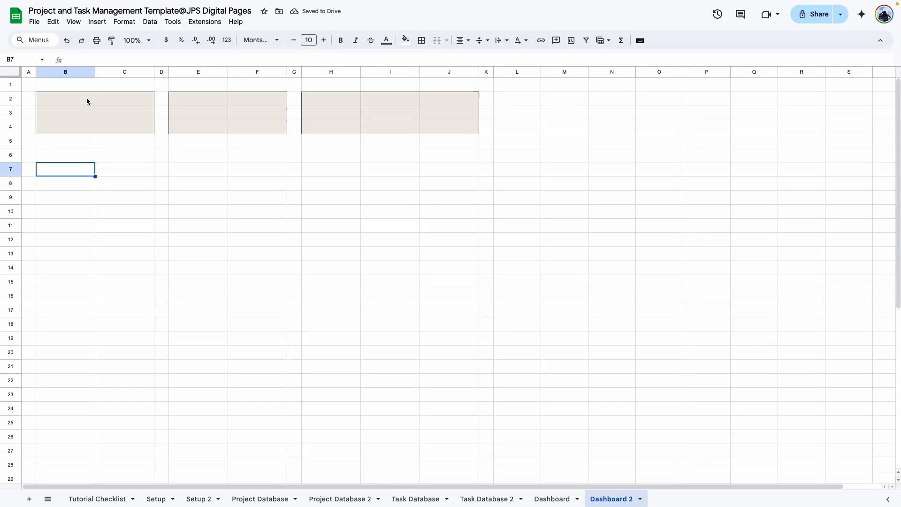
Copy the formatting of the first card B2:C4 onto the second card E2:F4.
{"action": "left_click_drag", "start_coordinate": [86, 97], "coordinate": [131, 126]}
{"action": "left_click", "coordinate": [112, 40]}
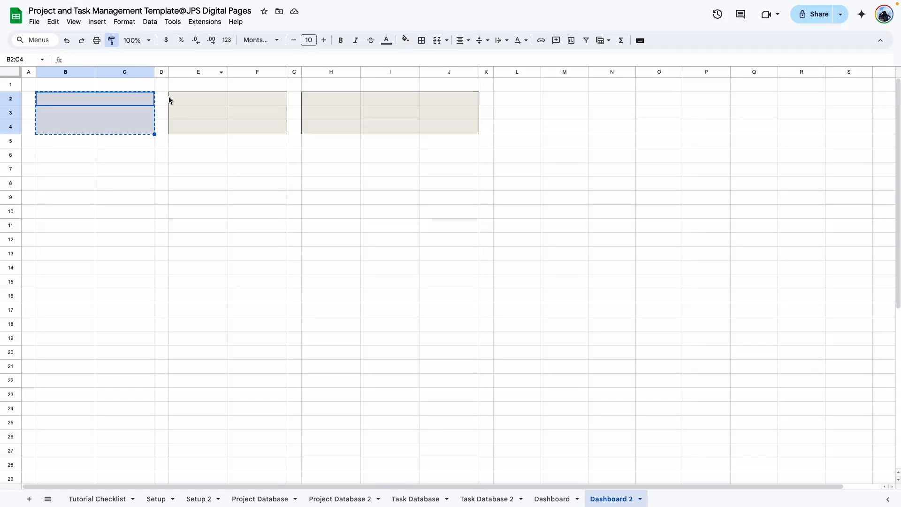
{"action": "left_click_drag", "start_coordinate": [172, 95], "coordinate": [277, 129]}
{"action": "left_click", "coordinate": [101, 153]}
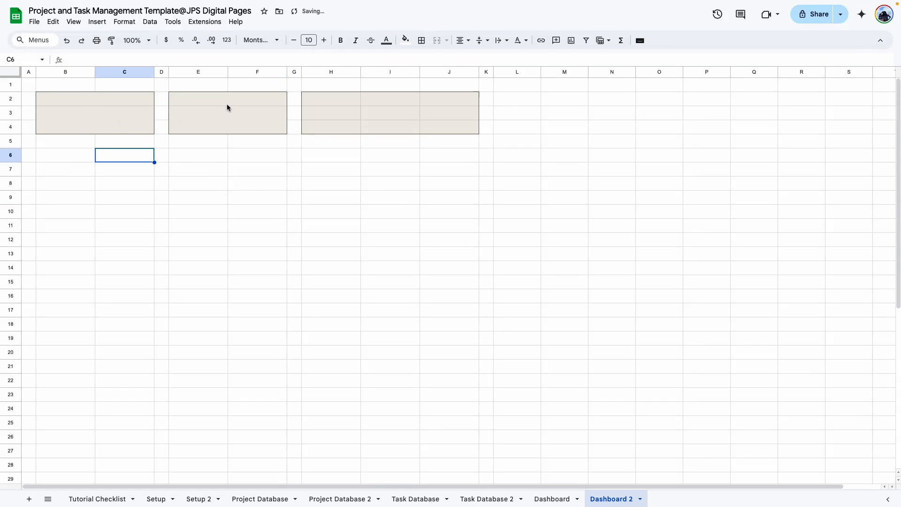
Merge H2:J2 as the title cell and H3:J4 as the value cell of the third Dashboard 2 card.
{"action": "left_click_drag", "start_coordinate": [341, 105], "coordinate": [435, 105]}
{"action": "left_click", "coordinate": [437, 40]}
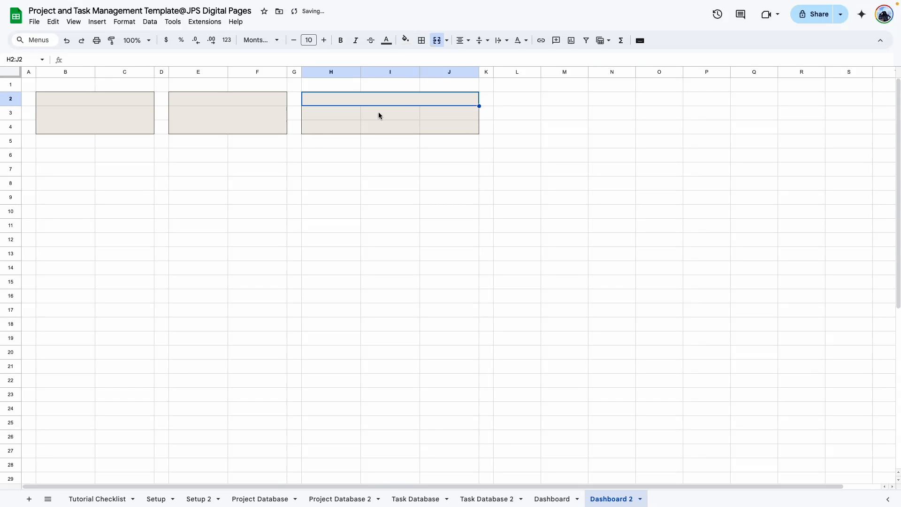
{"action": "left_click_drag", "start_coordinate": [320, 122], "coordinate": [441, 127]}
{"action": "left_click", "coordinate": [437, 40]}
{"action": "left_click", "coordinate": [390, 253]}
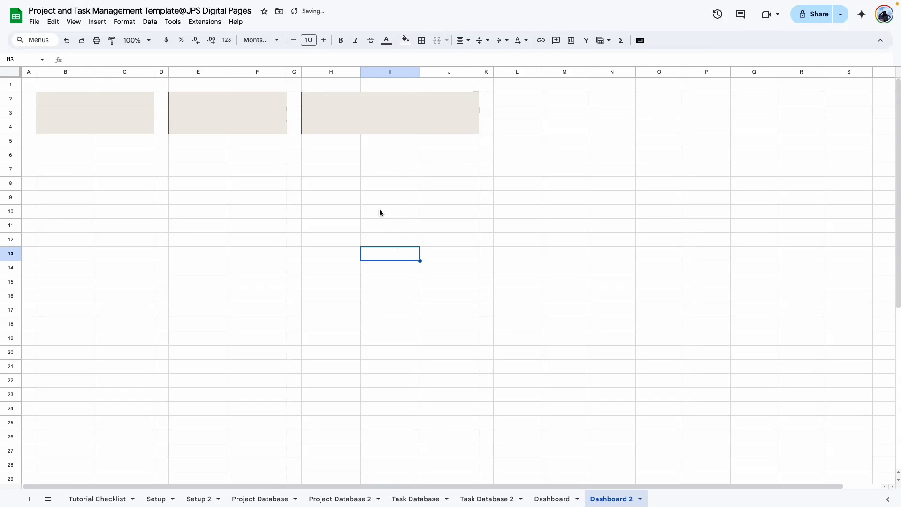
Copy the three task card titles from row 2 of Dashboard and paste only their values into row 2 of Dashboard 2, starting at B2.
{"action": "left_click", "coordinate": [563, 500]}
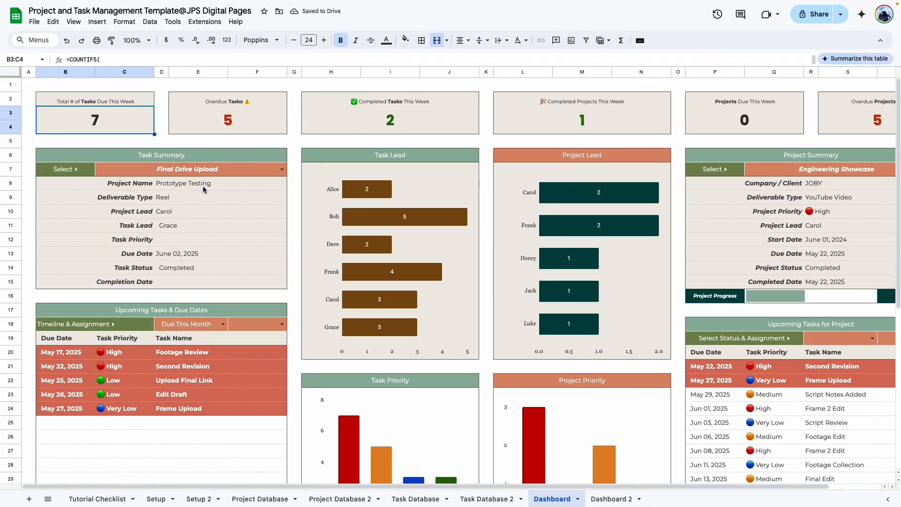
{"action": "left_click", "coordinate": [116, 103]}
{"action": "left_click", "coordinate": [227, 103]}
{"action": "left_click", "coordinate": [390, 105]}
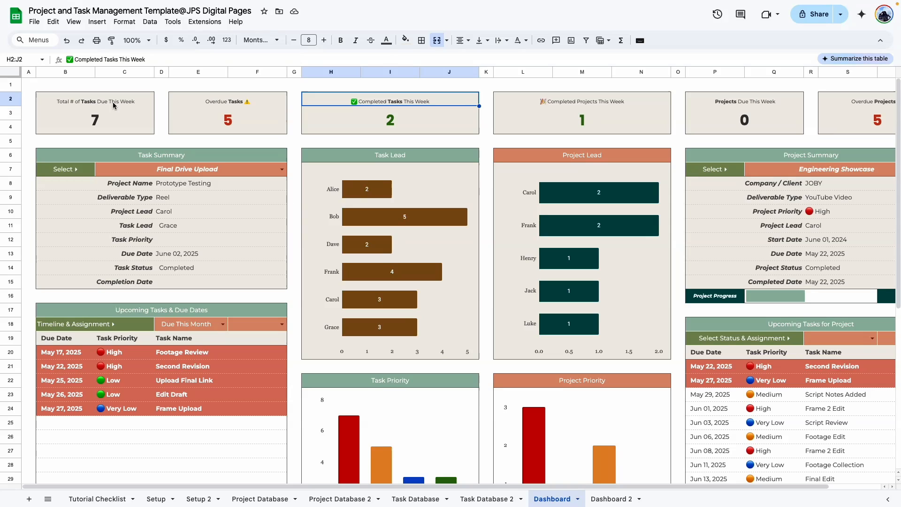
{"action": "left_click", "coordinate": [230, 107]}
{"action": "left_click", "coordinate": [440, 107]}
{"action": "left_click", "coordinate": [134, 104], "text": "shift"}
{"action": "left_click", "coordinate": [608, 497]}
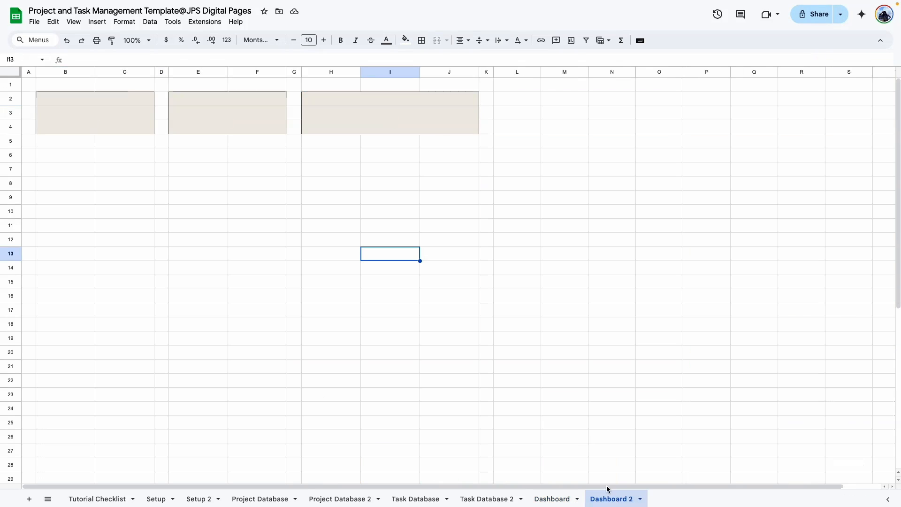
{"action": "left_click", "coordinate": [86, 101]}
{"action": "right_click", "coordinate": [86, 101]}
{"action": "mouse_move", "coordinate": [178, 158]}
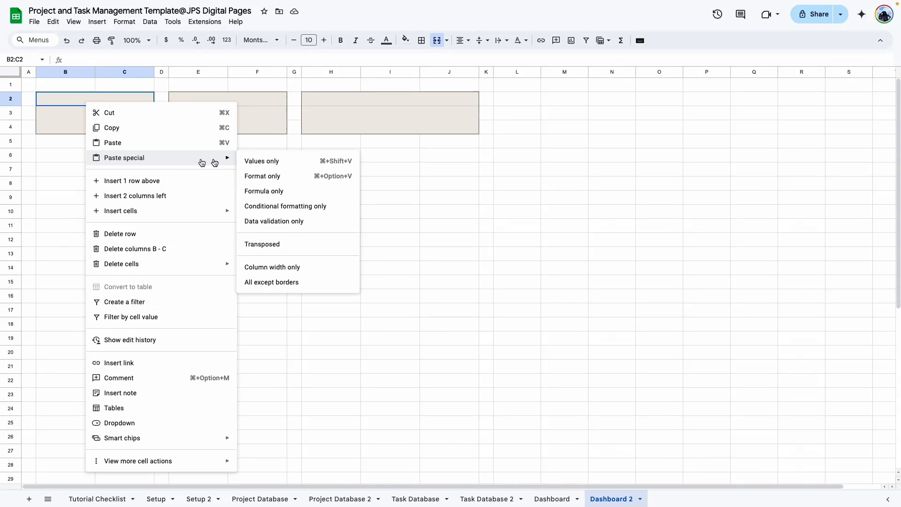
{"action": "left_click", "coordinate": [302, 161]}
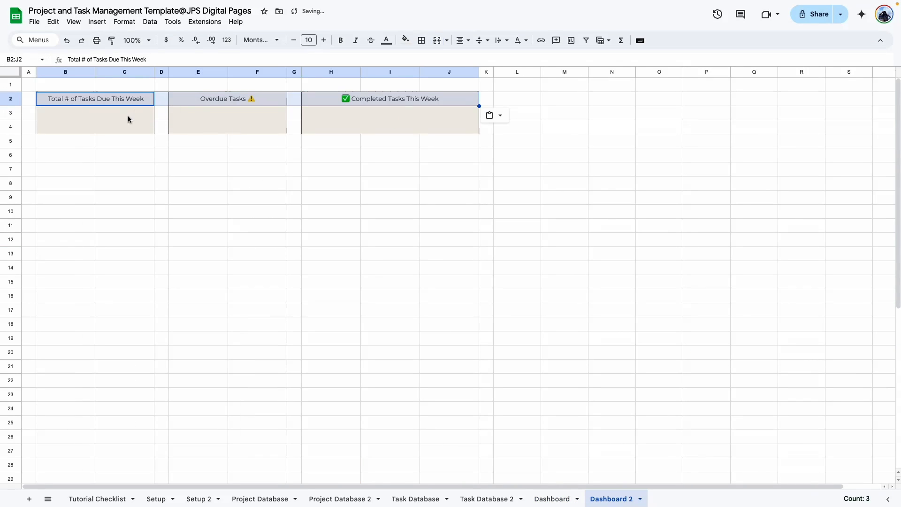
{"action": "left_click", "coordinate": [244, 120]}
{"action": "left_click", "coordinate": [333, 125]}
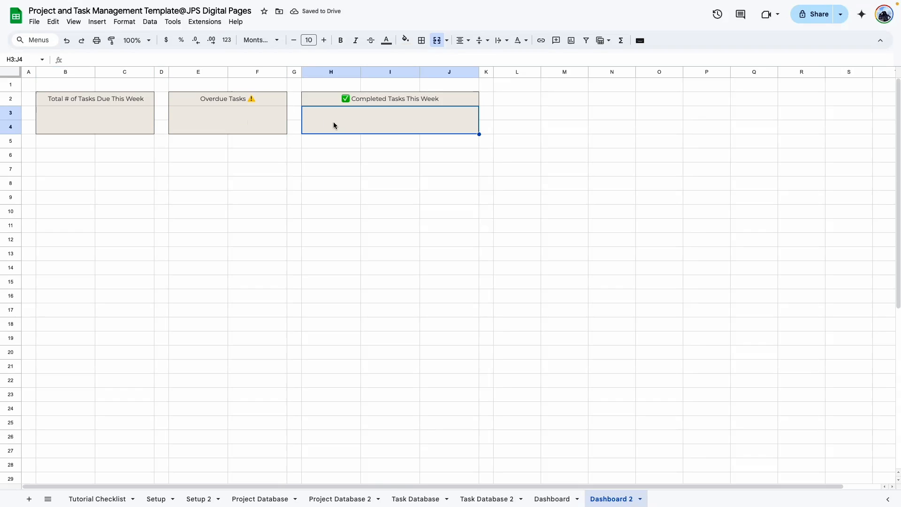
Set the card titles in row 2 to font size 8 and align them to the bottom of their cells.
{"action": "left_click", "coordinate": [8, 100]}
{"action": "left_click", "coordinate": [294, 39]}
{"action": "left_click", "coordinate": [294, 40]}
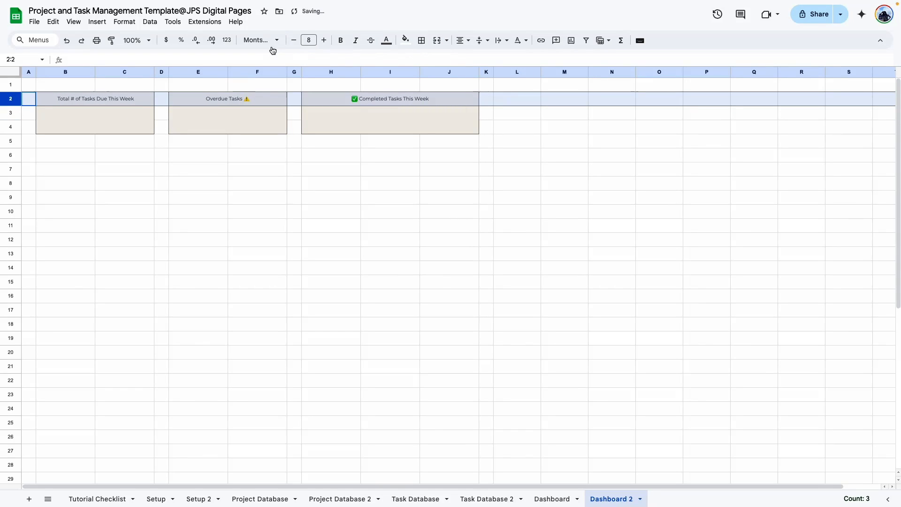
{"action": "left_click", "coordinate": [481, 39]}
{"action": "left_click", "coordinate": [511, 58]}
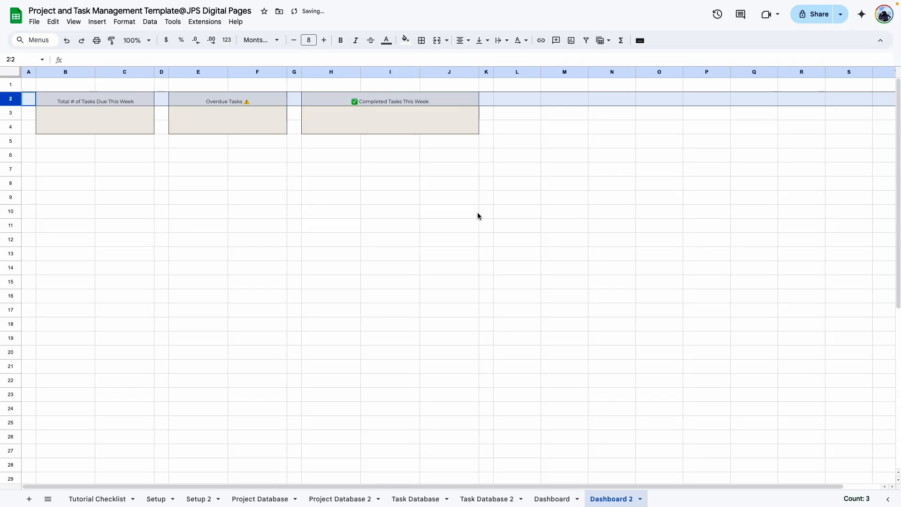
{"action": "left_click", "coordinate": [478, 212]}
Format the three card value cells in B3:J4 as bold at font size 24.
{"action": "left_click_drag", "start_coordinate": [75, 117], "coordinate": [379, 119]}
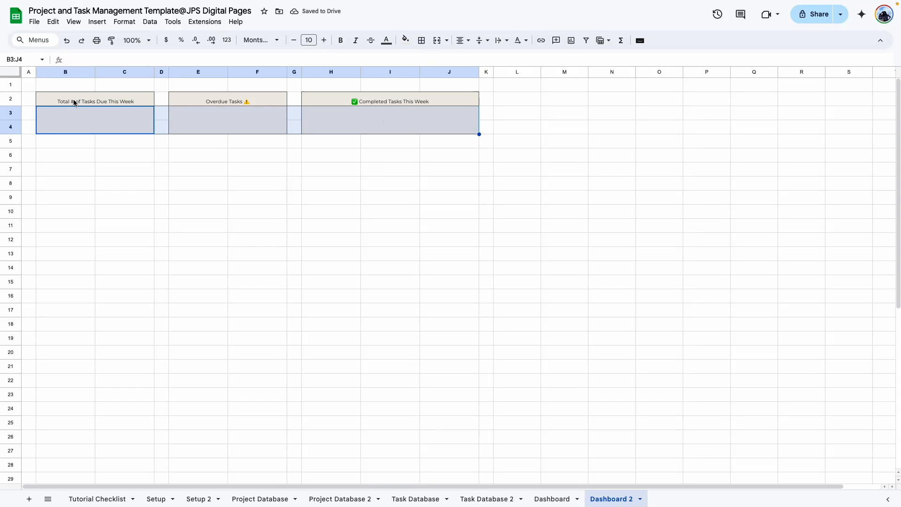
{"action": "left_click", "coordinate": [309, 40]}
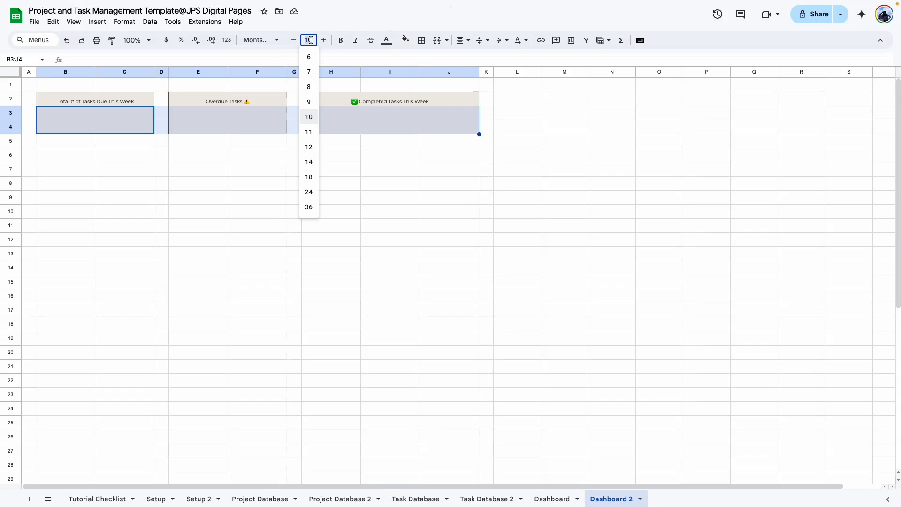
{"action": "left_click", "coordinate": [308, 194]}
{"action": "left_click", "coordinate": [340, 39]}
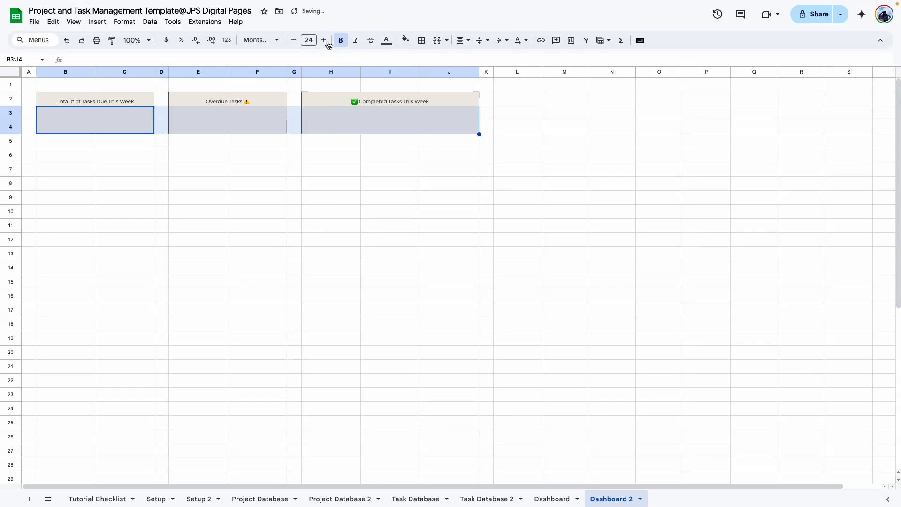
{"action": "left_click", "coordinate": [228, 120]}
{"action": "left_click", "coordinate": [408, 121]}
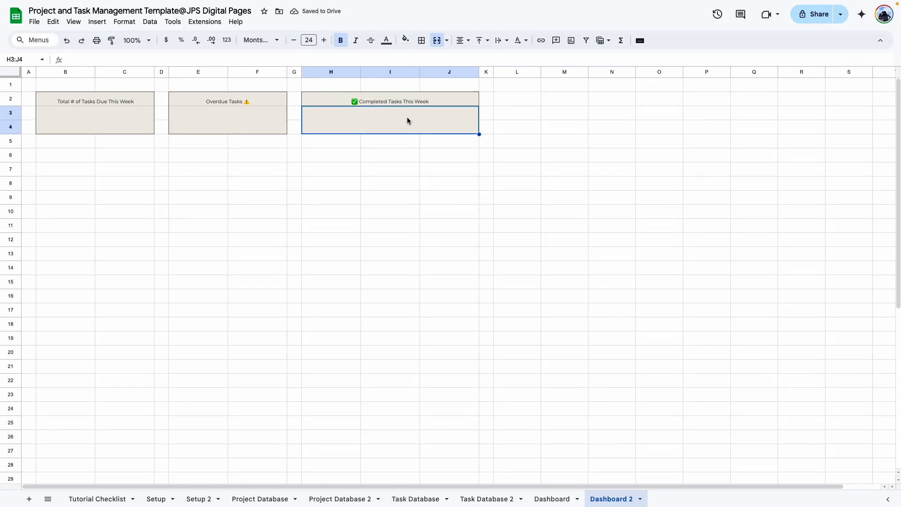
Check the Task Summary block on Dashboard and add a matching outer border around B6:F15 on Dashboard 2.
{"action": "left_click", "coordinate": [552, 499]}
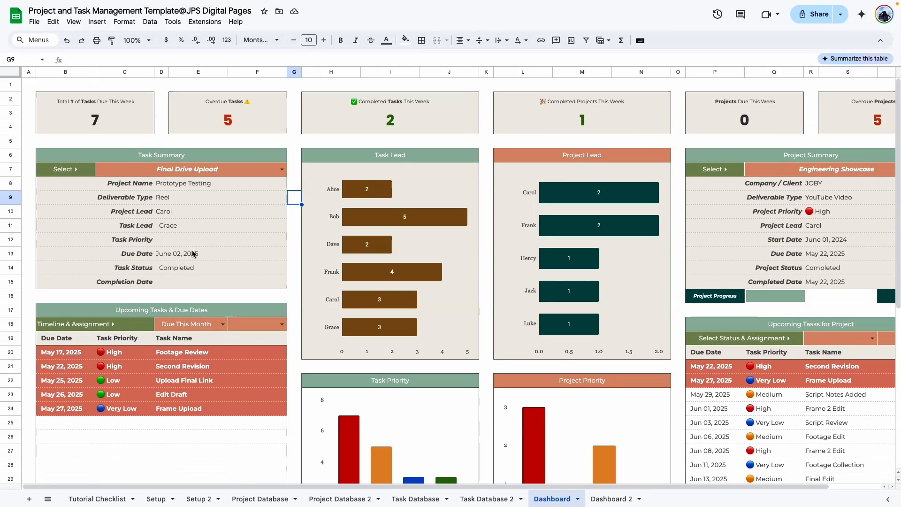
{"action": "left_click_drag", "start_coordinate": [61, 160], "coordinate": [74, 281]}
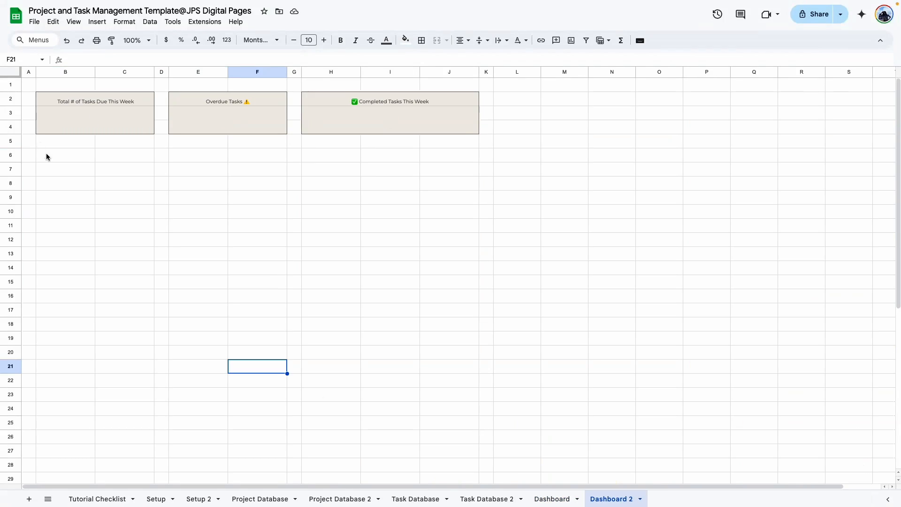
{"action": "left_click", "coordinate": [46, 154]}
{"action": "left_click", "coordinate": [125, 225]}
{"action": "left_click_drag", "start_coordinate": [53, 154], "coordinate": [277, 277]}
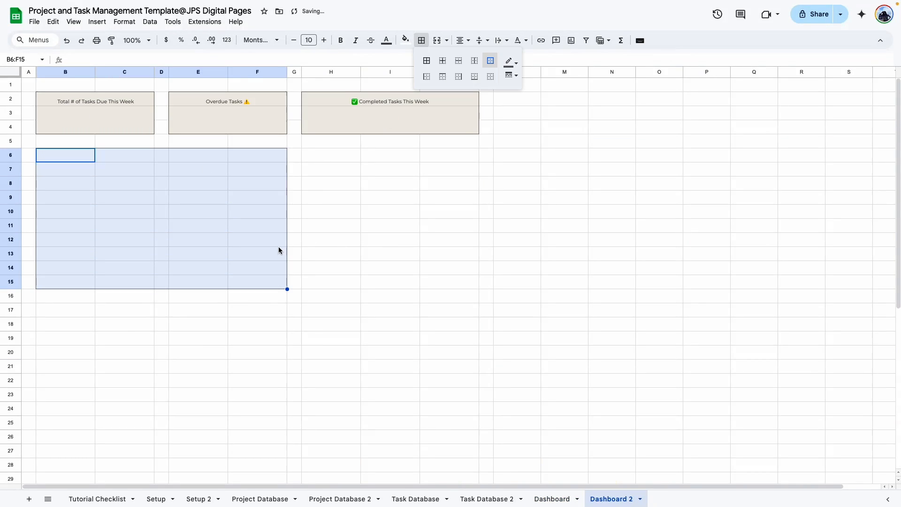
{"action": "left_click", "coordinate": [375, 264]}
{"action": "left_click", "coordinate": [125, 211]}
Merge B6:F6 into a header cell and give it an outer border.
{"action": "left_click_drag", "start_coordinate": [66, 155], "coordinate": [262, 159]}
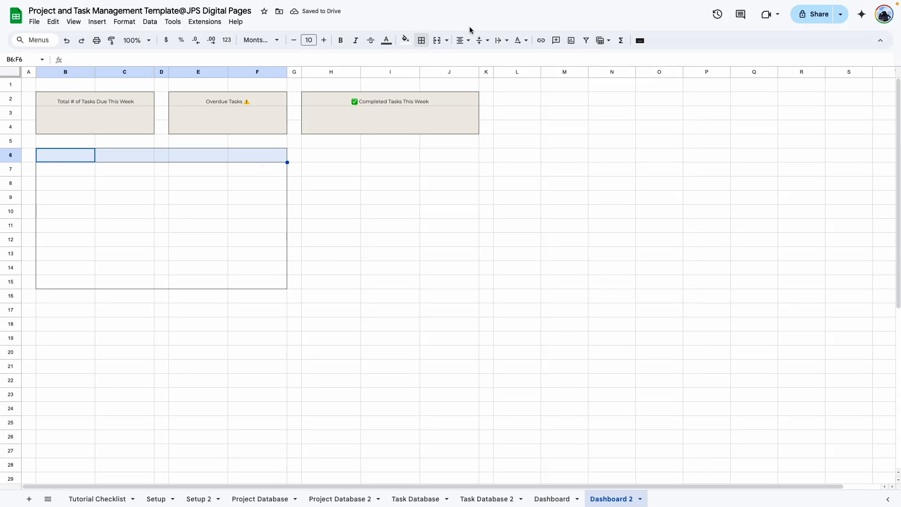
{"action": "left_click", "coordinate": [437, 40]}
{"action": "left_click", "coordinate": [421, 40]}
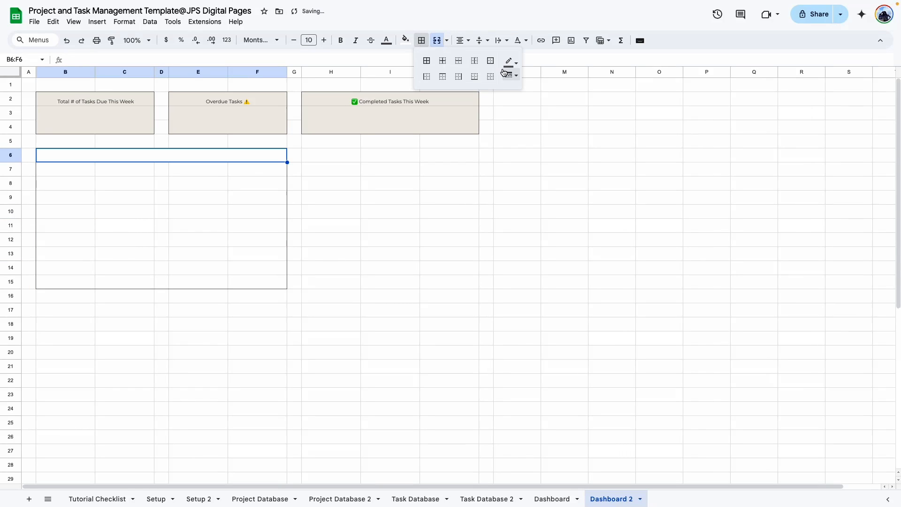
{"action": "left_click", "coordinate": [434, 286]}
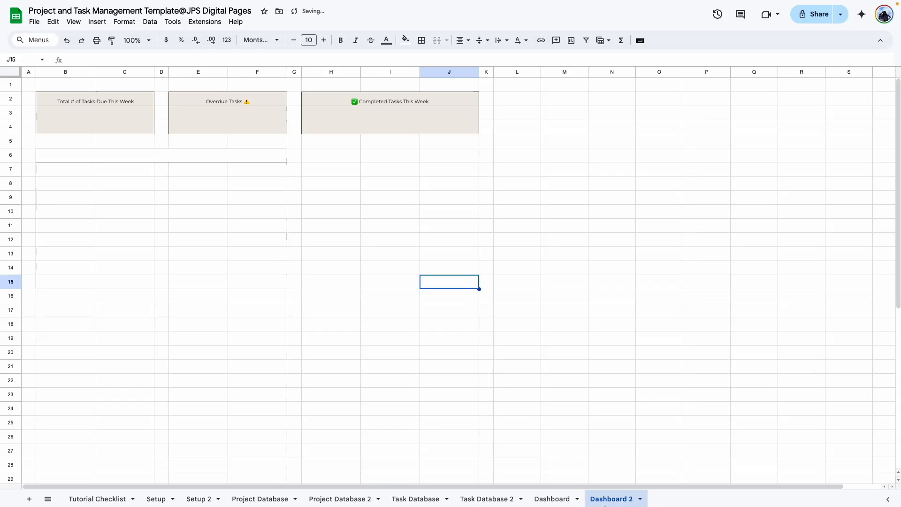
Following Dashboard's Task Summary, add outer borders around B7:F7 and B7 on Dashboard 2 and enter Select in B7.
{"action": "left_click", "coordinate": [554, 499]}
{"action": "left_click", "coordinate": [211, 212]}
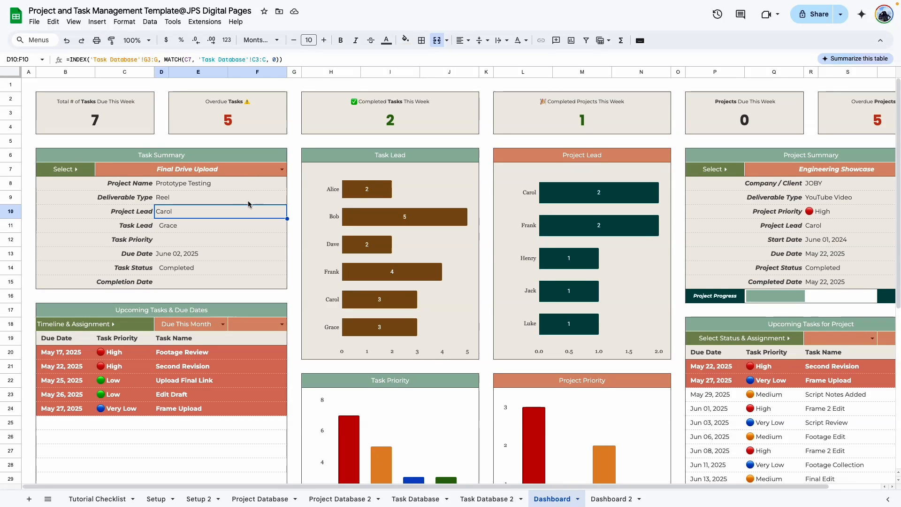
{"action": "left_click", "coordinate": [611, 498]}
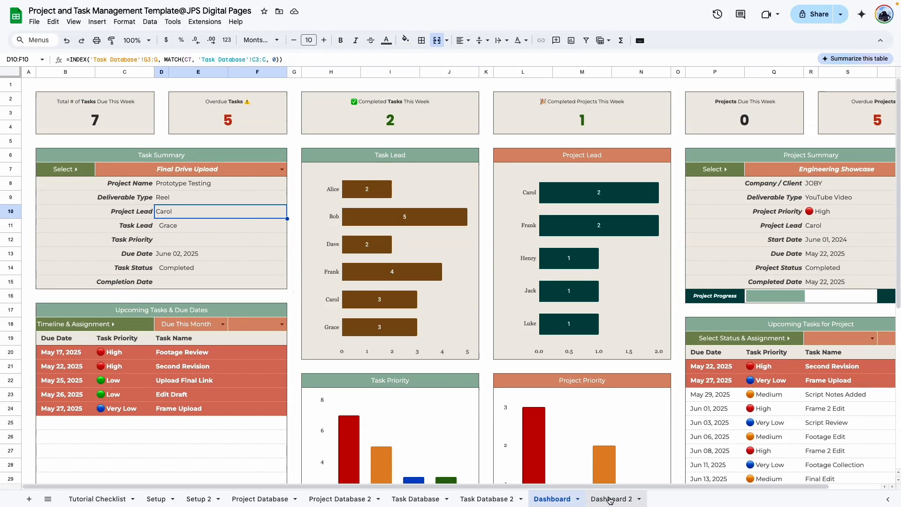
{"action": "left_click", "coordinate": [61, 169]}
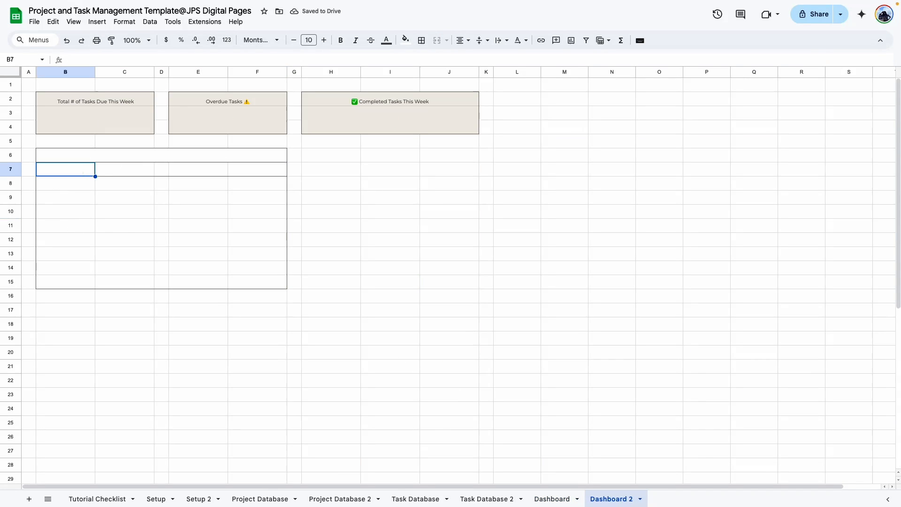
{"action": "left_click", "coordinate": [422, 40]}
{"action": "left_click", "coordinate": [490, 61]}
{"action": "left_click", "coordinate": [104, 223]}
{"action": "left_click", "coordinate": [76, 169]}
{"action": "type", "text": "Select"}
Merge C7:F7 into one cell beside the Select label.
{"action": "left_click_drag", "start_coordinate": [113, 169], "coordinate": [256, 169]}
{"action": "left_click", "coordinate": [187, 228]}
{"action": "left_click_drag", "start_coordinate": [106, 169], "coordinate": [253, 168]}
{"action": "left_click", "coordinate": [438, 40]}
Add a dropdown from a range to C7:F7, using the Task Name column of Task Database 2 from C3 down as its source.
{"action": "left_click", "coordinate": [150, 22]}
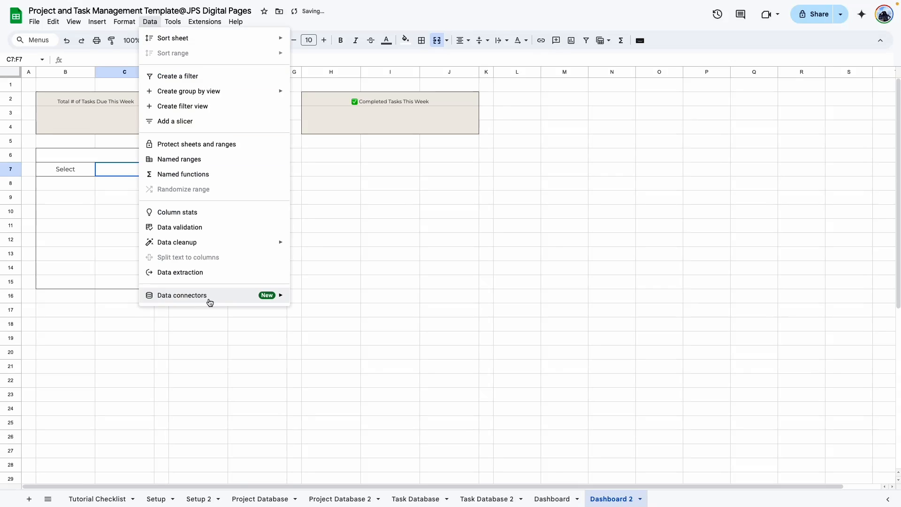
{"action": "left_click", "coordinate": [181, 228]}
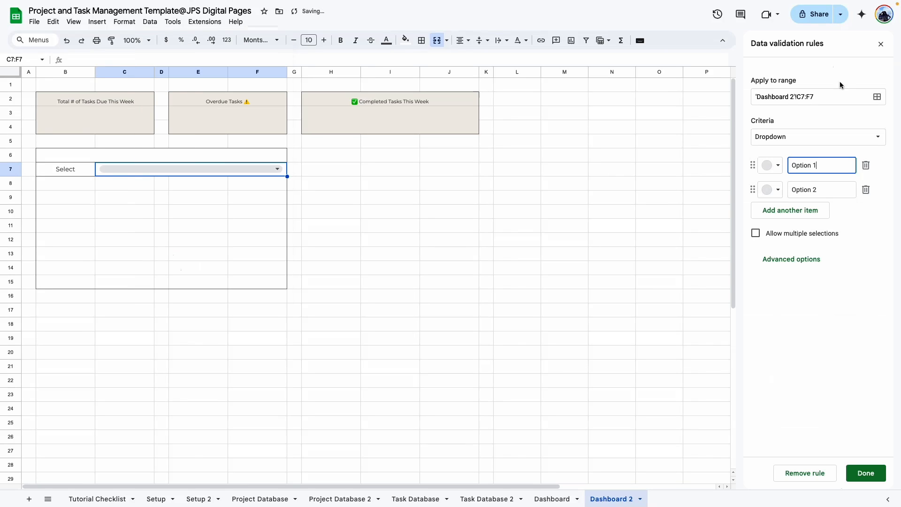
{"action": "left_click", "coordinate": [875, 139]}
{"action": "left_click", "coordinate": [798, 150]}
{"action": "left_click", "coordinate": [877, 166]}
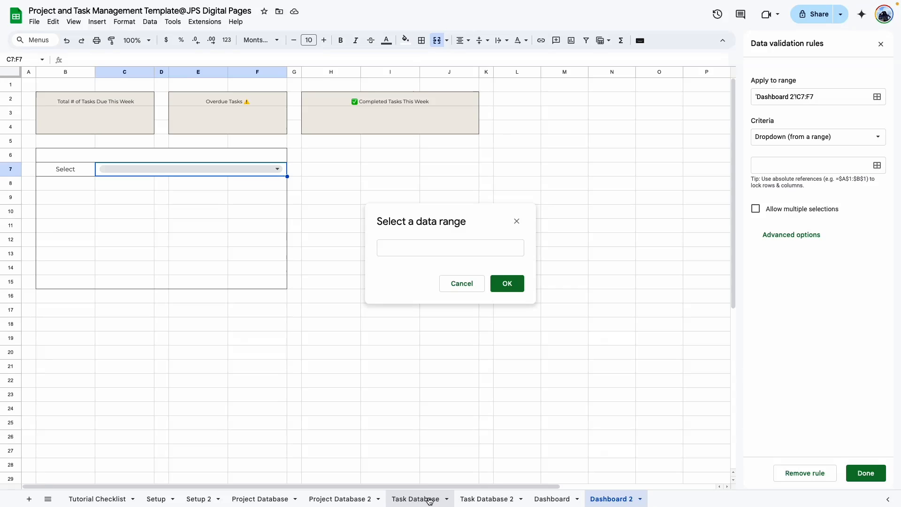
{"action": "left_click", "coordinate": [486, 499]}
{"action": "left_click_drag", "start_coordinate": [123, 112], "coordinate": [129, 348]}
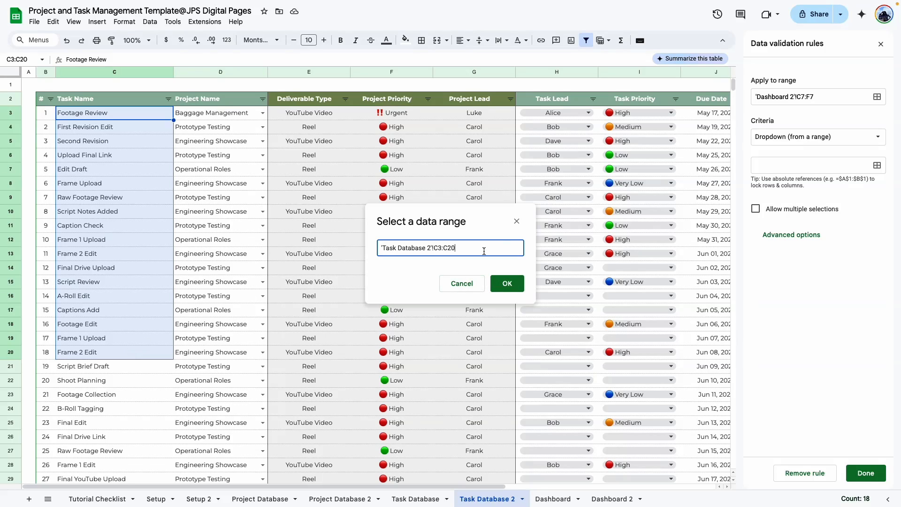
{"action": "left_click", "coordinate": [508, 284]}
Set the dropdown's display style to Arrow, save the rule and check the task list offered in C7 on Dashboard 2.
{"action": "scroll", "coordinate": [836, 316], "scroll_direction": "down", "scroll_amount": 12}
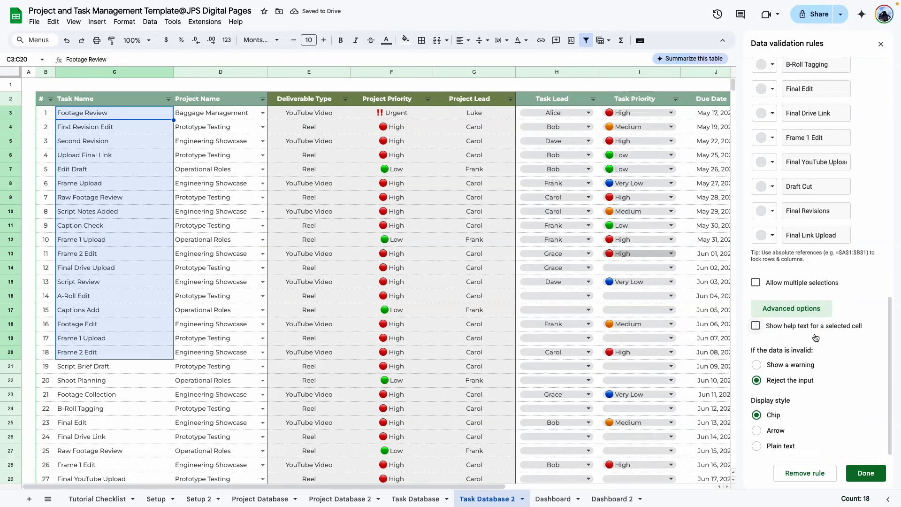
{"action": "left_click", "coordinate": [760, 433]}
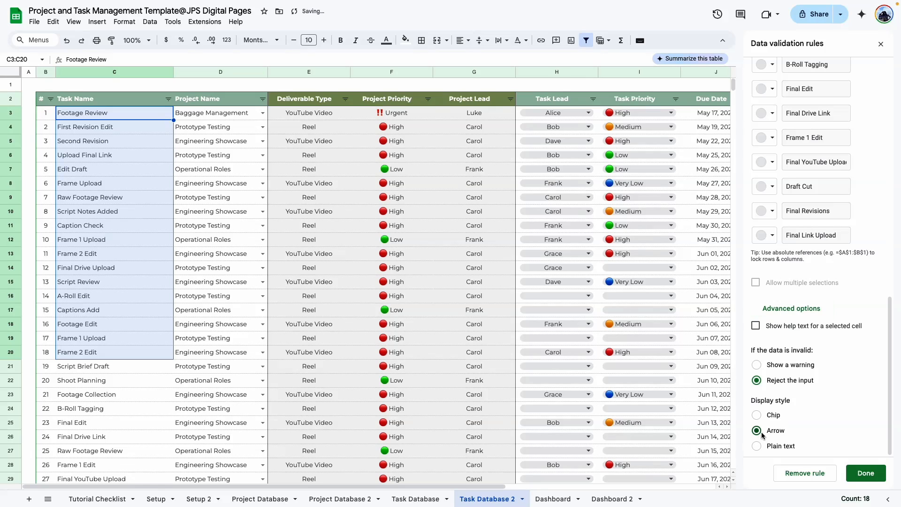
{"action": "left_click", "coordinate": [866, 473]}
{"action": "left_click", "coordinate": [612, 498]}
{"action": "left_click", "coordinate": [282, 169]}
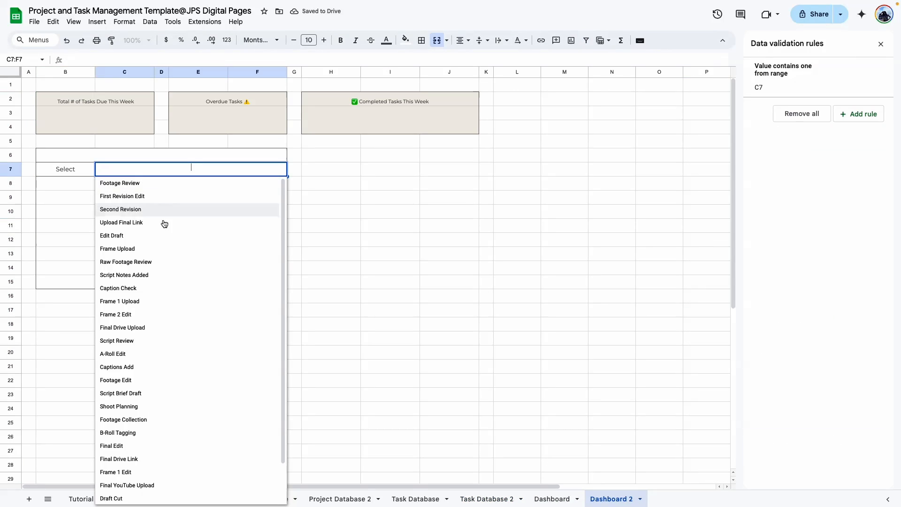
{"action": "scroll", "coordinate": [171, 263], "scroll_direction": "down", "scroll_amount": 2}
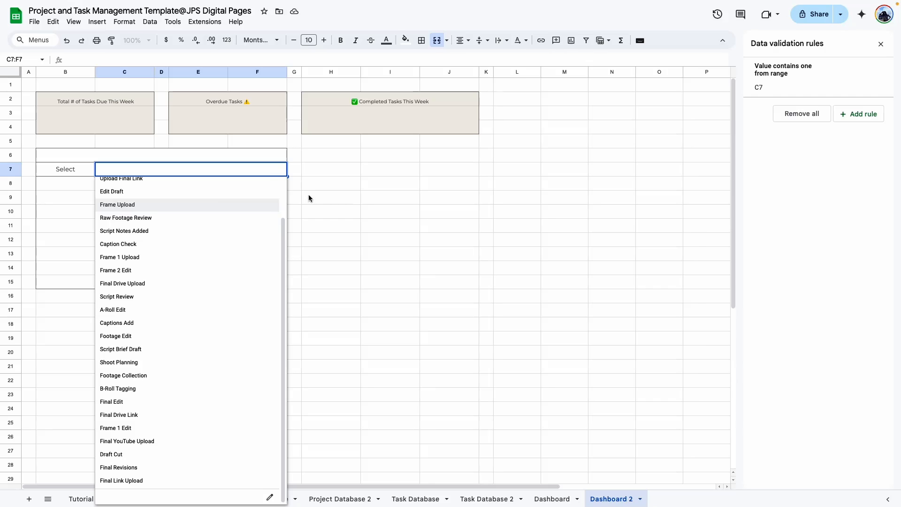
{"action": "left_click", "coordinate": [390, 197]}
Fill B6:F6 sage green, B7 olive green with white text, the dropdown C7:F7 orange and B8:F15 light beige.
{"action": "left_click", "coordinate": [149, 157]}
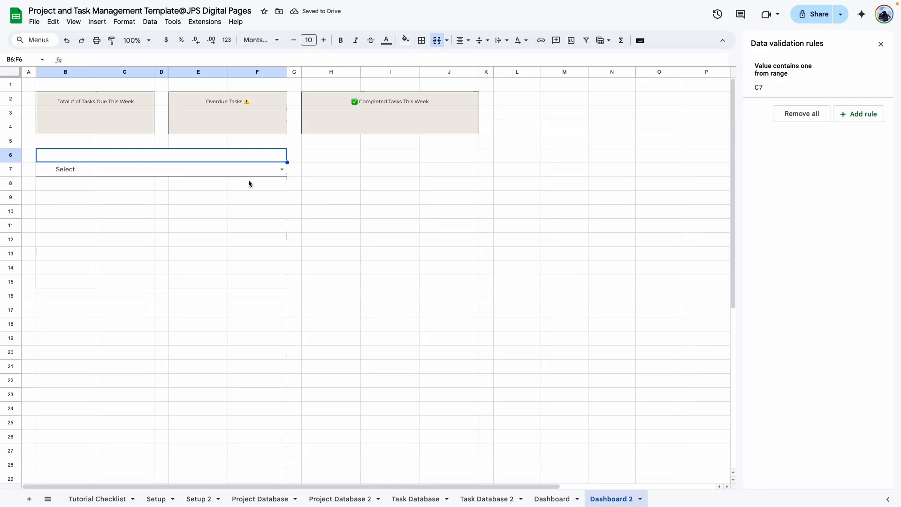
{"action": "left_click", "coordinate": [406, 40]}
{"action": "left_click", "coordinate": [481, 167]}
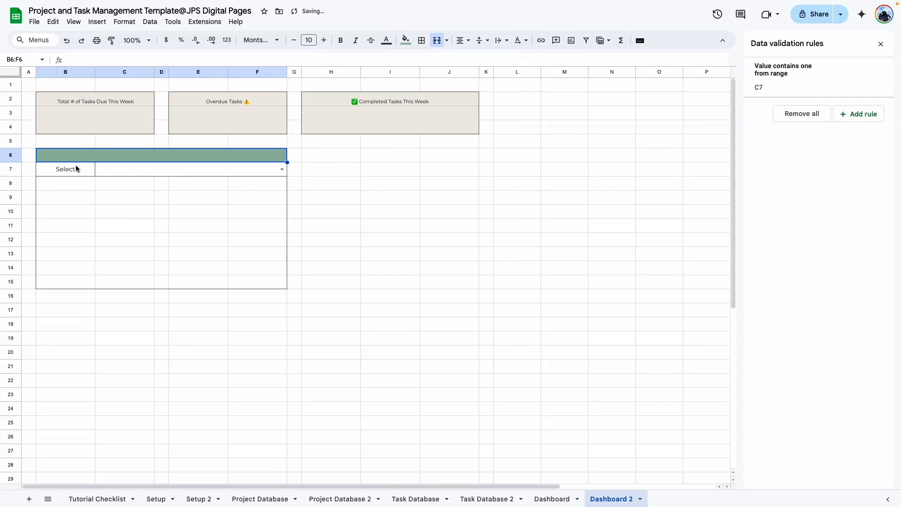
{"action": "left_click", "coordinate": [75, 168]}
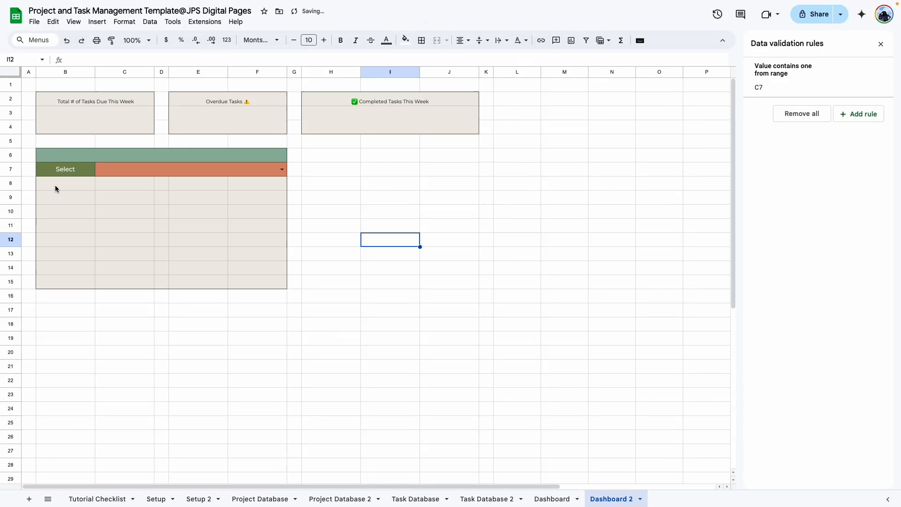
Add dotted horizontal inner borders to the beige Task Summary range B8:F15.
{"action": "mouse_move", "coordinate": [55, 189]}
{"action": "left_mouse_down"}
{"action": "mouse_move", "coordinate": [197, 194]}
{"action": "mouse_move", "coordinate": [280, 291]}
{"action": "mouse_move", "coordinate": [278, 281]}
{"action": "left_mouse_up"}
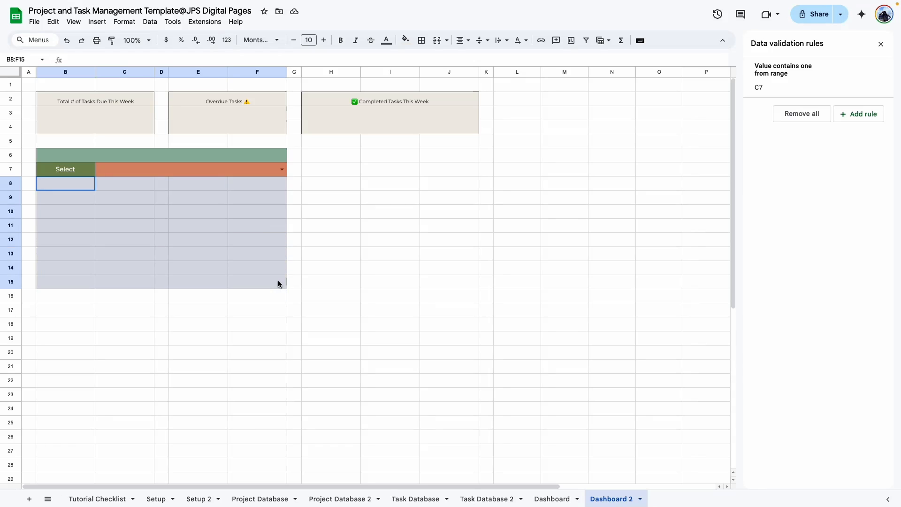
{"action": "left_click", "coordinate": [423, 43]}
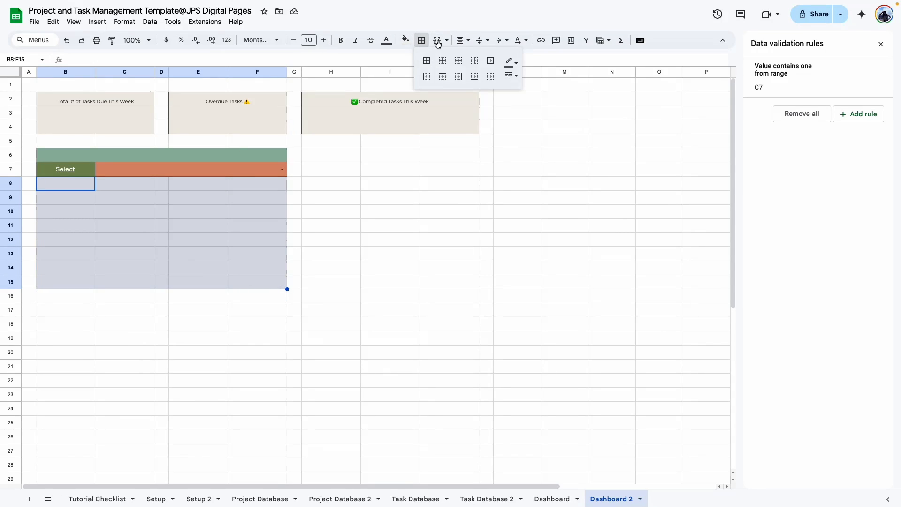
{"action": "left_click", "coordinate": [518, 63]}
{"action": "left_click", "coordinate": [551, 91]}
{"action": "left_click", "coordinate": [512, 75]}
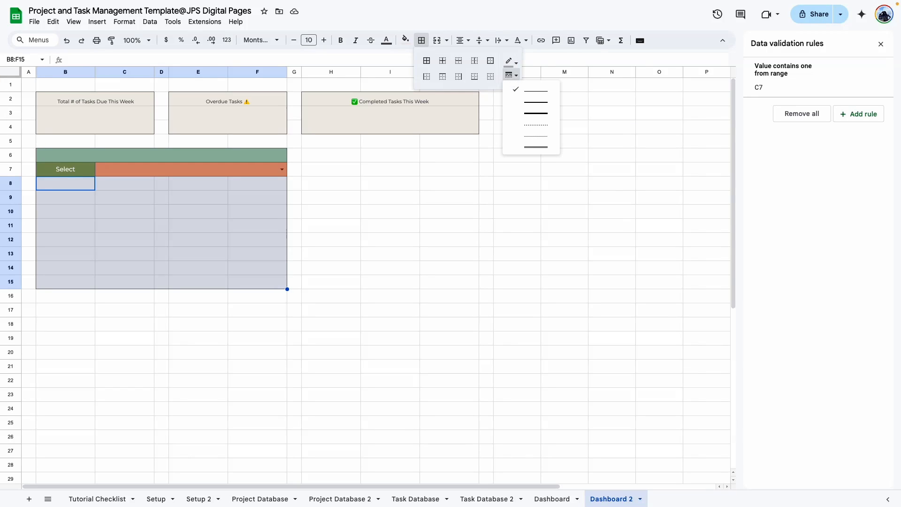
{"action": "left_click", "coordinate": [533, 125]}
{"action": "left_click", "coordinate": [459, 62]}
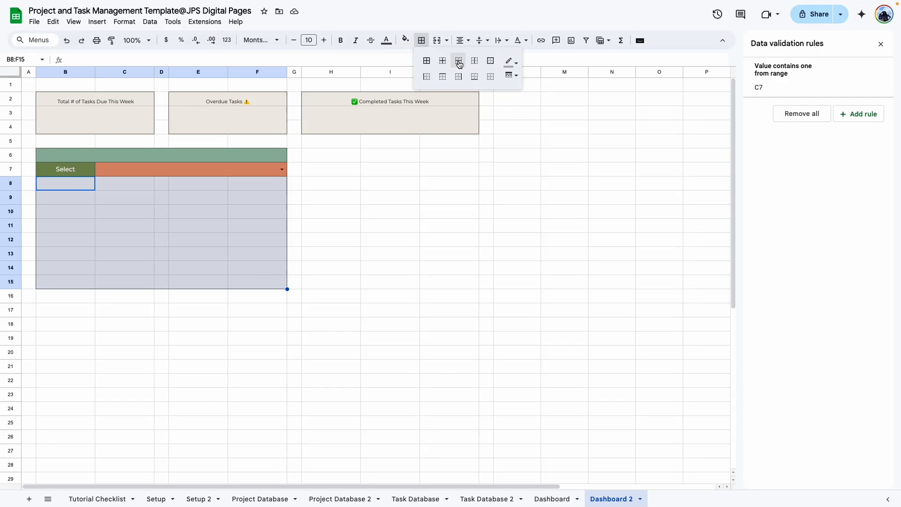
{"action": "left_click", "coordinate": [433, 263]}
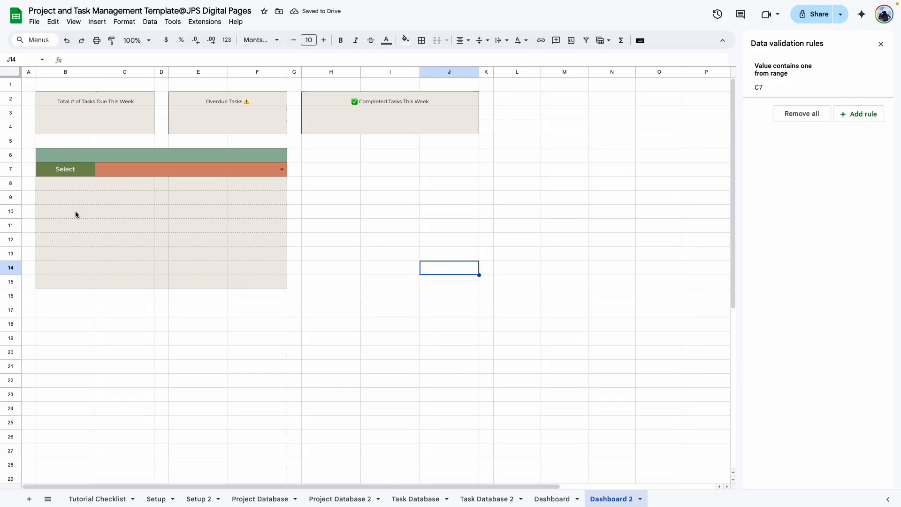
Enter the title "Task Summary" in the merged green header B6:F6.
{"action": "left_click", "coordinate": [67, 187]}
{"action": "left_click", "coordinate": [136, 155]}
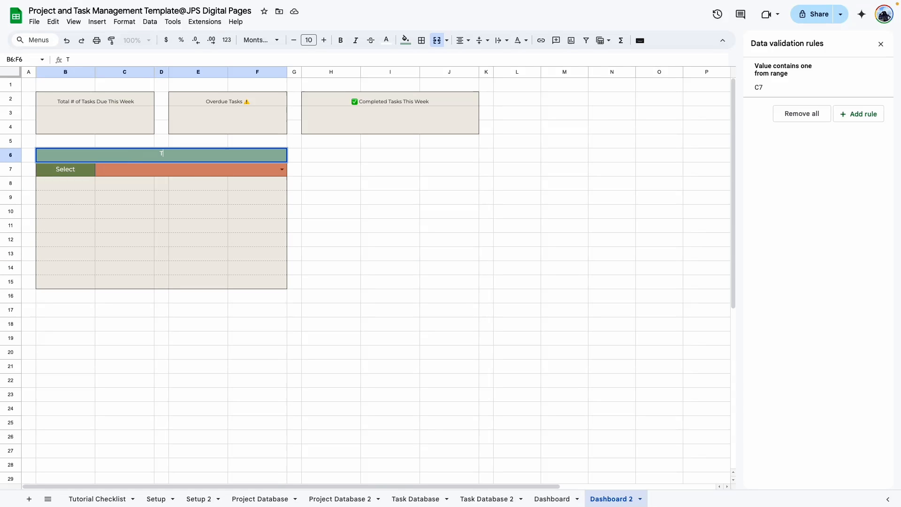
{"action": "type", "text": "Task Summary"}
{"action": "scroll", "coordinate": [227, 204], "scroll_direction": "down", "scroll_amount": 4}
{"action": "left_click", "coordinate": [161, 196]}
{"action": "scroll", "coordinate": [201, 240], "scroll_direction": "up", "scroll_amount": 4}
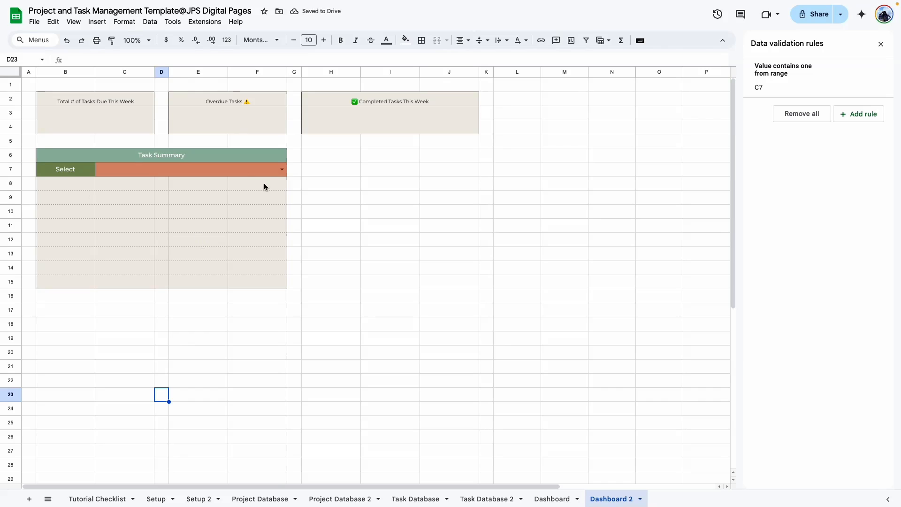
Check the Upcoming Tasks & Due Dates block on Dashboard and give B17:F46 on Dashboard 2 a thin solid outer border.
{"action": "left_click", "coordinate": [564, 499]}
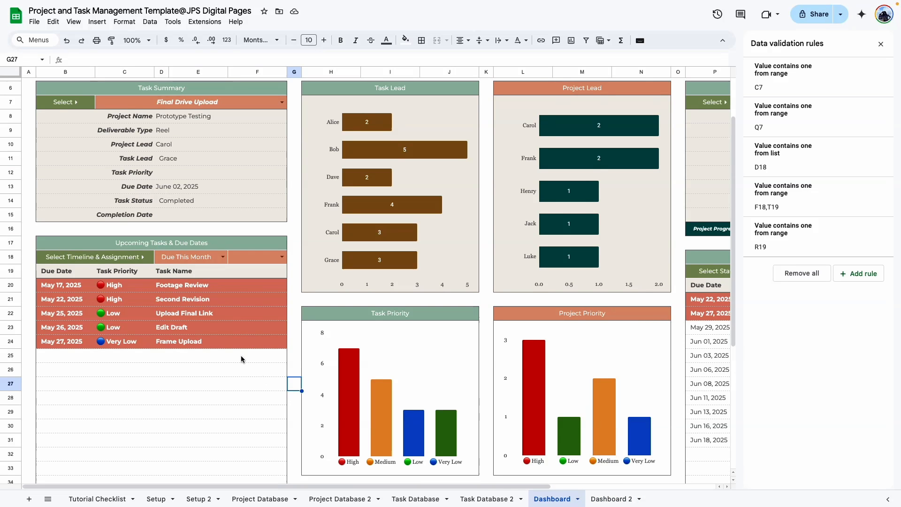
{"action": "scroll", "coordinate": [40, 245], "scroll_direction": "down", "scroll_amount": 5}
{"action": "scroll", "coordinate": [88, 342], "scroll_direction": "up", "scroll_amount": 5}
{"action": "left_click", "coordinate": [165, 250]}
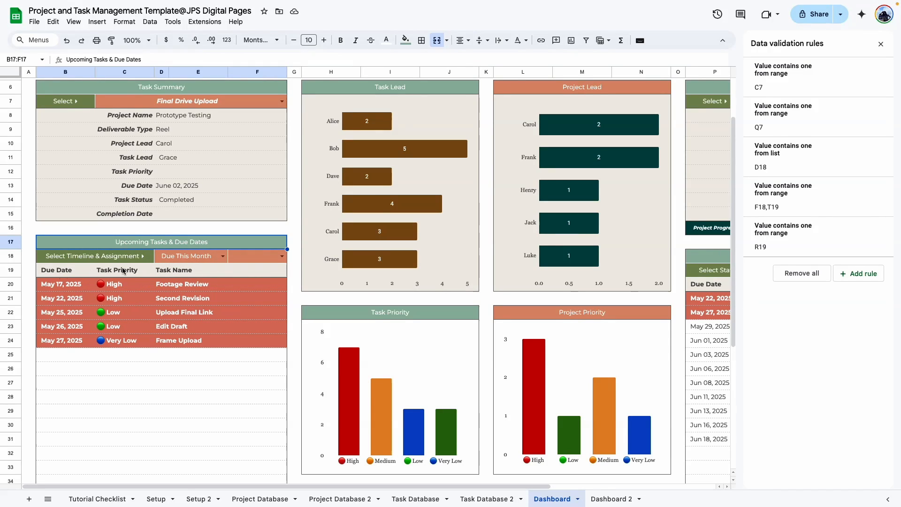
{"action": "left_click", "coordinate": [612, 499]}
{"action": "scroll", "coordinate": [140, 285], "scroll_direction": "down", "scroll_amount": 1}
{"action": "left_click_drag", "start_coordinate": [60, 294], "coordinate": [247, 433]}
{"action": "scroll", "coordinate": [232, 292], "scroll_direction": "up", "scroll_amount": 6}
{"action": "scroll", "coordinate": [183, 283], "scroll_direction": "down", "scroll_amount": 6}
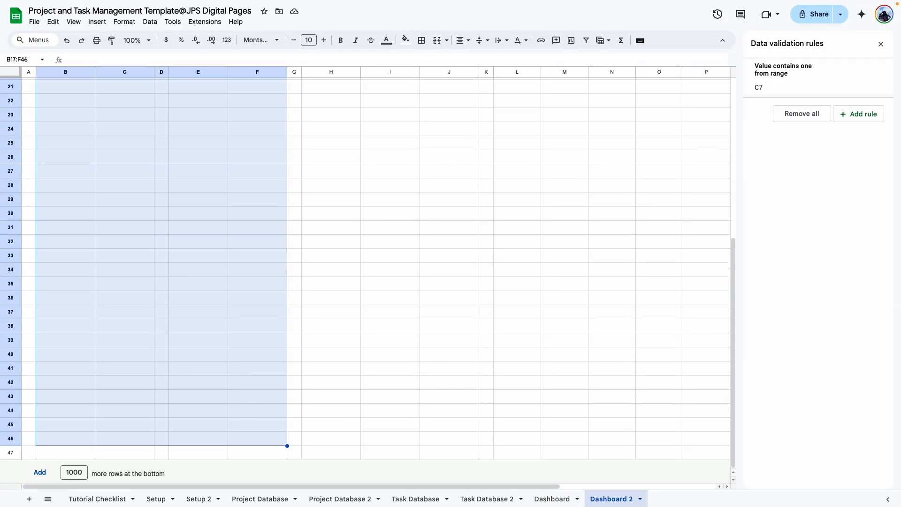
{"action": "scroll", "coordinate": [184, 284], "scroll_direction": "up", "scroll_amount": 6}
{"action": "left_click", "coordinate": [422, 41]}
{"action": "left_click", "coordinate": [512, 62]}
{"action": "left_click", "coordinate": [533, 93]}
{"action": "left_click", "coordinate": [513, 75]}
{"action": "left_click", "coordinate": [537, 89]}
{"action": "left_click", "coordinate": [491, 60]}
{"action": "left_click", "coordinate": [124, 366]}
Add separate outer borders around the header rows B17:F17, B18:F18 and B19:F19.
{"action": "left_click_drag", "start_coordinate": [77, 312], "coordinate": [277, 310]}
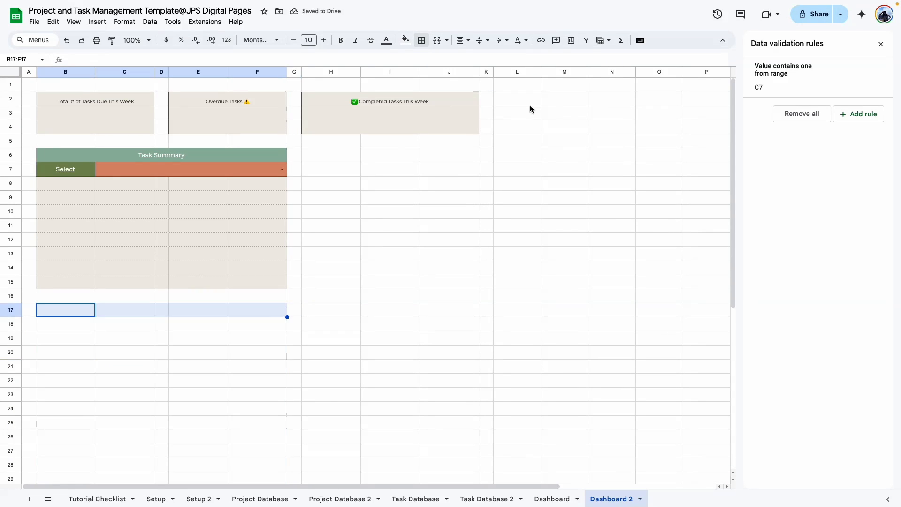
{"action": "left_click", "coordinate": [422, 40]}
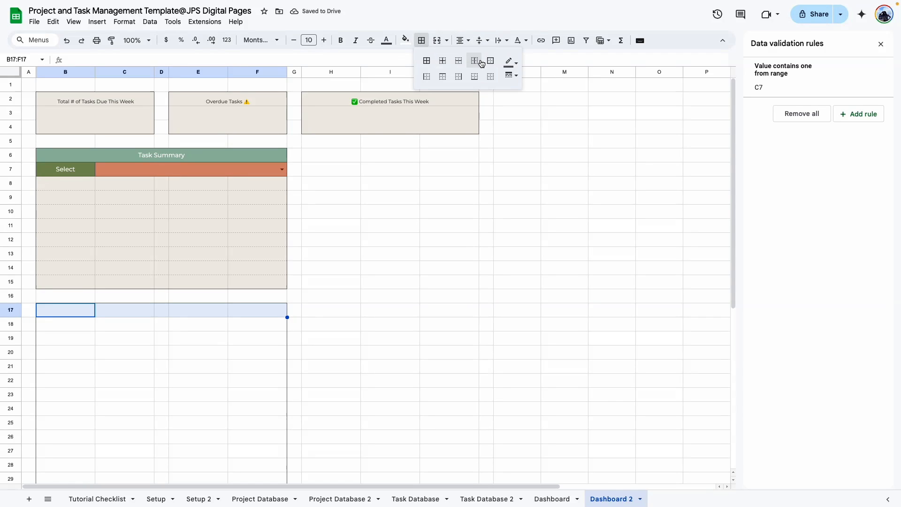
{"action": "left_click", "coordinate": [490, 62]}
{"action": "left_click_drag", "start_coordinate": [57, 320], "coordinate": [255, 323]}
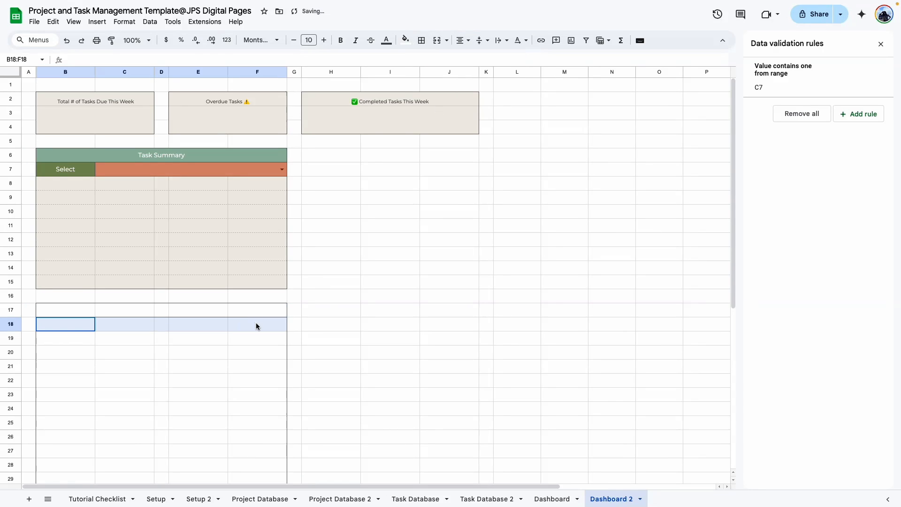
{"action": "left_click", "coordinate": [421, 40]}
{"action": "left_click", "coordinate": [489, 61]}
{"action": "left_click", "coordinate": [49, 334]}
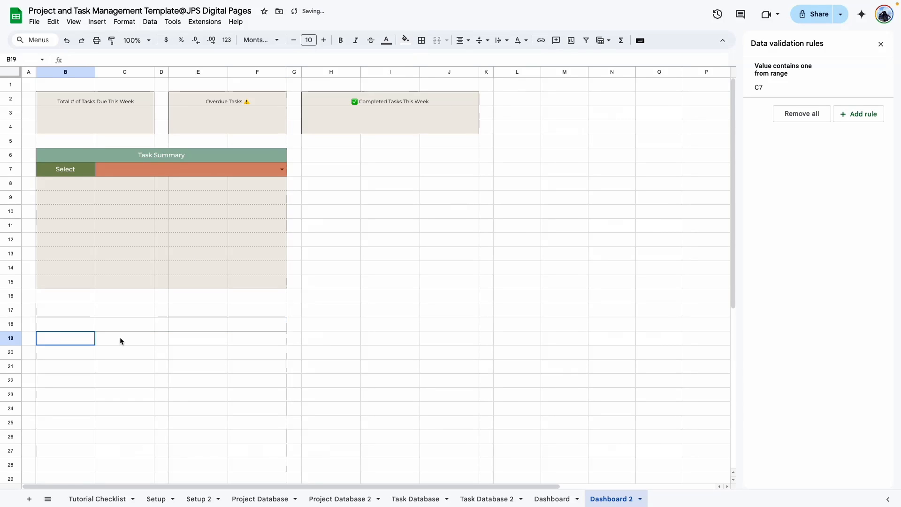
{"action": "left_click_drag", "start_coordinate": [120, 338], "coordinate": [257, 334]}
Add dotted horizontal inner borders to the list area B20:F46.
{"action": "left_click_drag", "start_coordinate": [57, 168], "coordinate": [259, 446]}
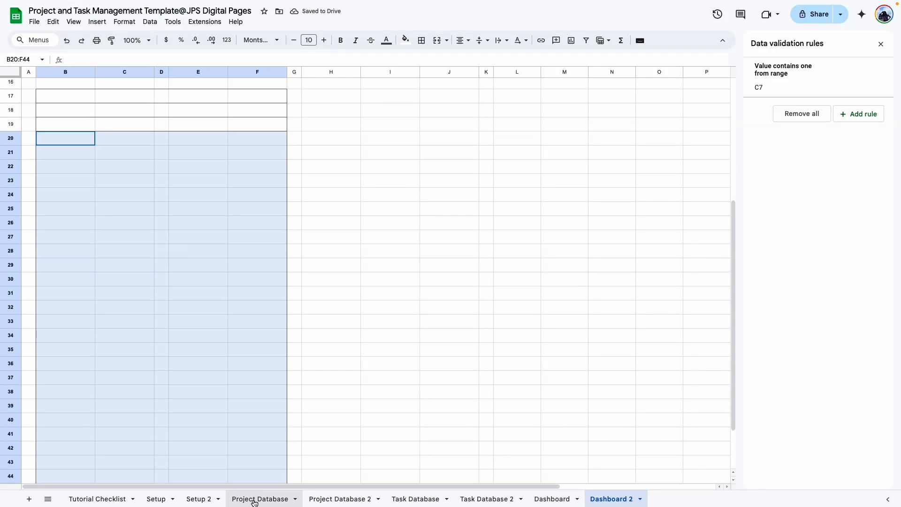
{"action": "scroll", "coordinate": [156, 315], "scroll_direction": "up", "scroll_amount": 5}
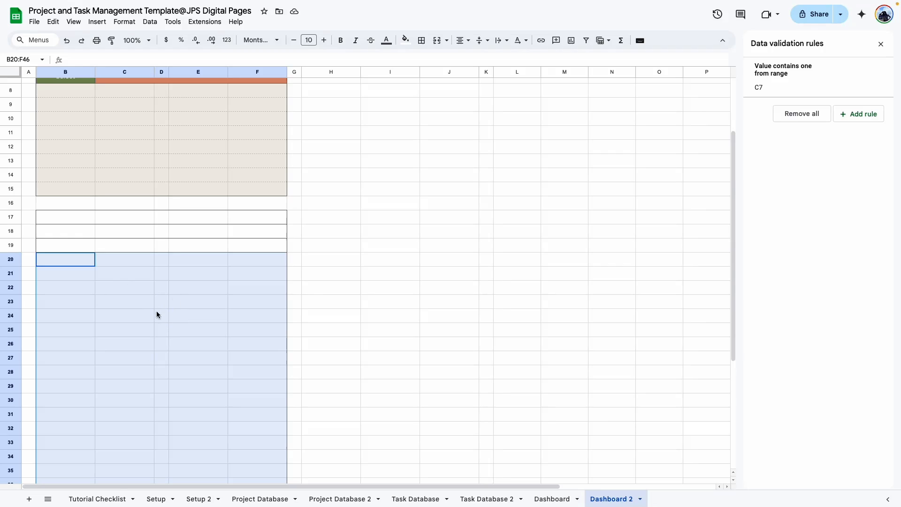
{"action": "left_click", "coordinate": [422, 40]}
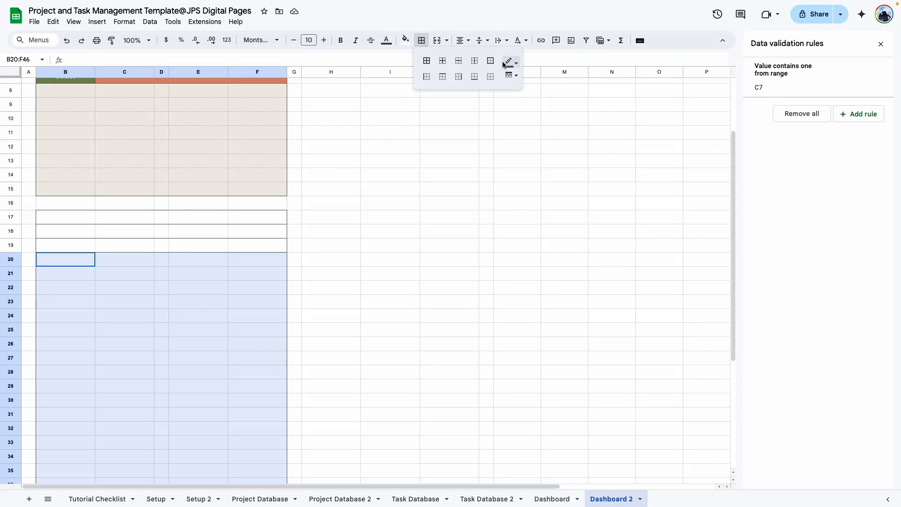
{"action": "left_click", "coordinate": [512, 76]}
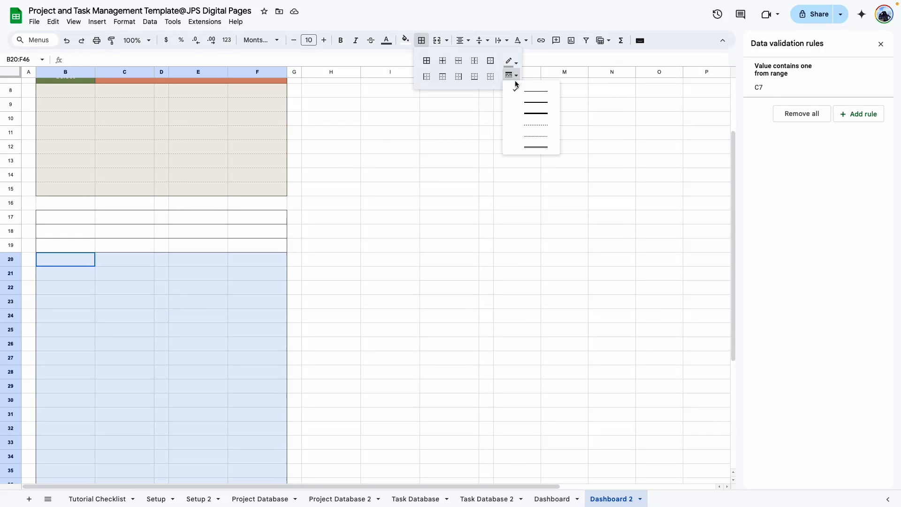
{"action": "left_click", "coordinate": [542, 126]}
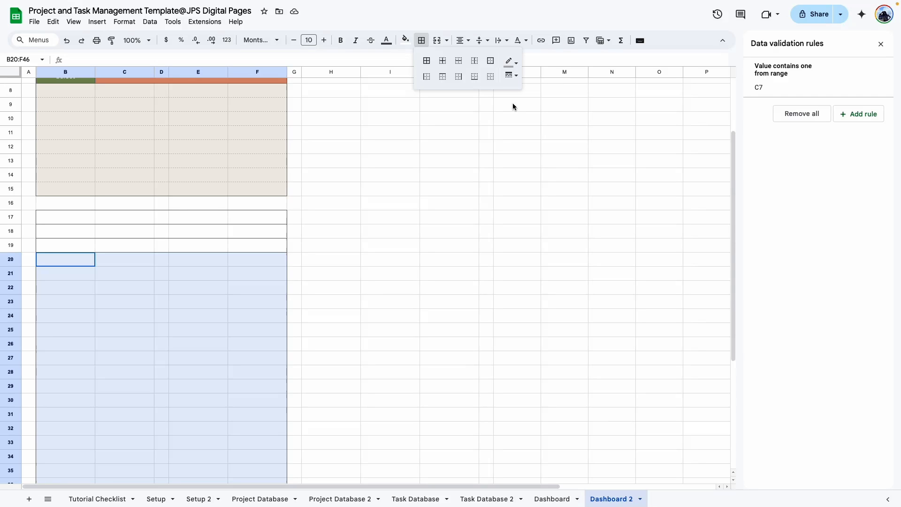
{"action": "left_click", "coordinate": [507, 77]}
{"action": "left_click", "coordinate": [517, 123]}
{"action": "left_click", "coordinate": [459, 62]}
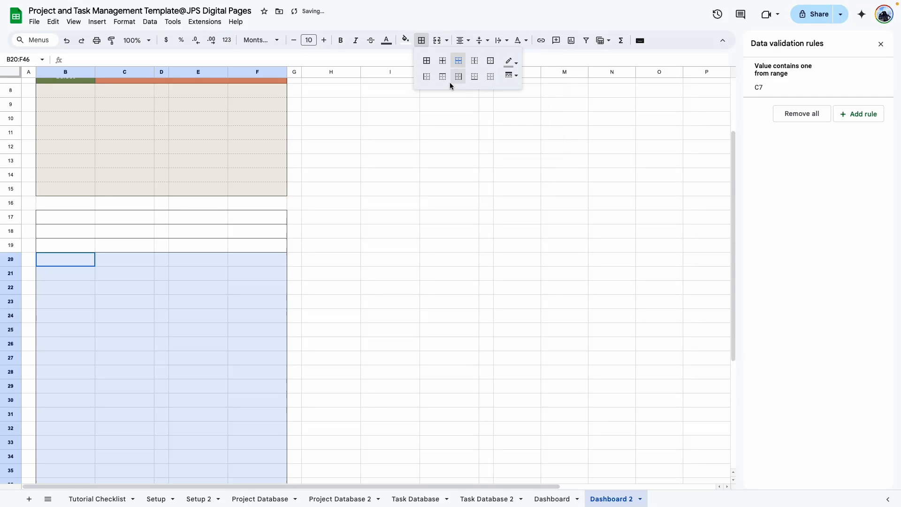
{"action": "left_click", "coordinate": [390, 260]}
{"action": "left_click", "coordinate": [125, 273]}
Merge B17:F17 into one title cell for the lower block.
{"action": "left_click_drag", "start_coordinate": [56, 219], "coordinate": [265, 216]}
{"action": "left_click", "coordinate": [437, 40]}
{"action": "left_click", "coordinate": [450, 288]}
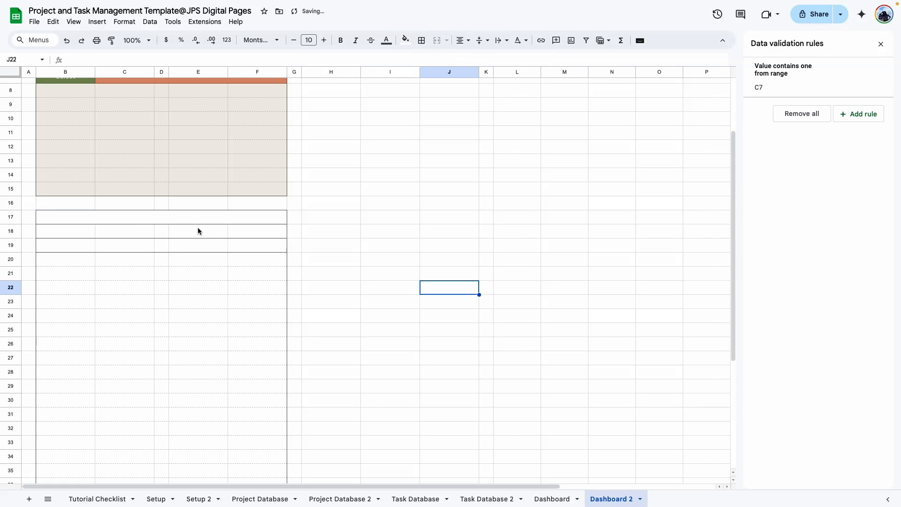
Merge B18:C18 and D18:E18 in the selector row, keeping F18 as a single cell.
{"action": "left_click_drag", "start_coordinate": [56, 232], "coordinate": [119, 232]}
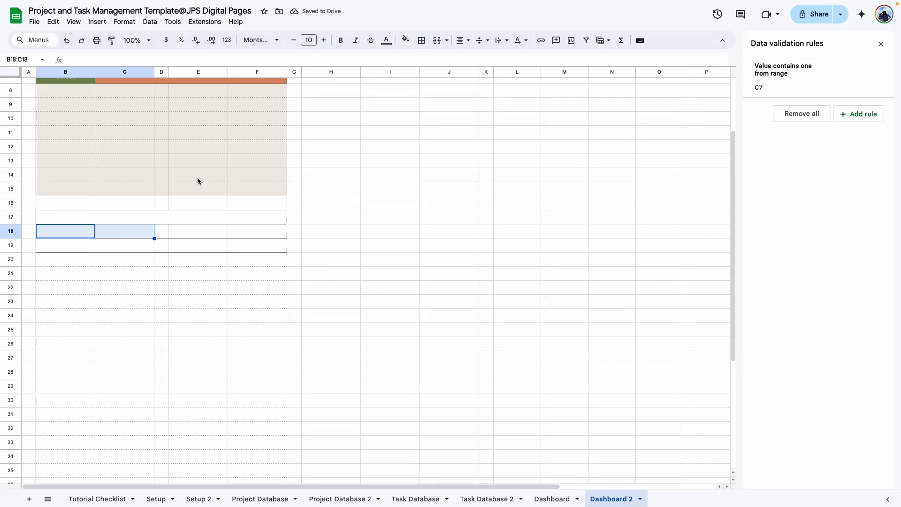
{"action": "left_click", "coordinate": [437, 41]}
{"action": "scroll", "coordinate": [160, 329], "scroll_direction": "up", "scroll_amount": 5}
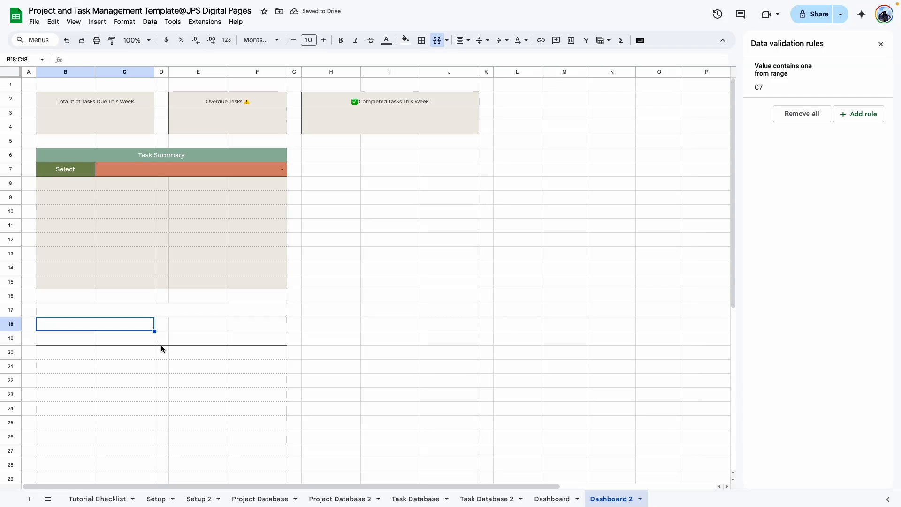
{"action": "left_click_drag", "start_coordinate": [159, 326], "coordinate": [263, 327]}
{"action": "left_click", "coordinate": [202, 367]}
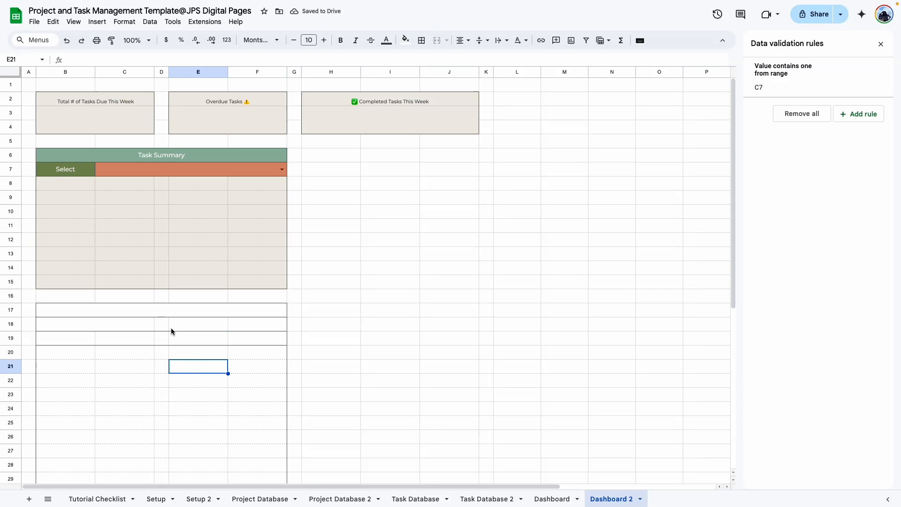
{"action": "left_click_drag", "start_coordinate": [163, 327], "coordinate": [183, 327]}
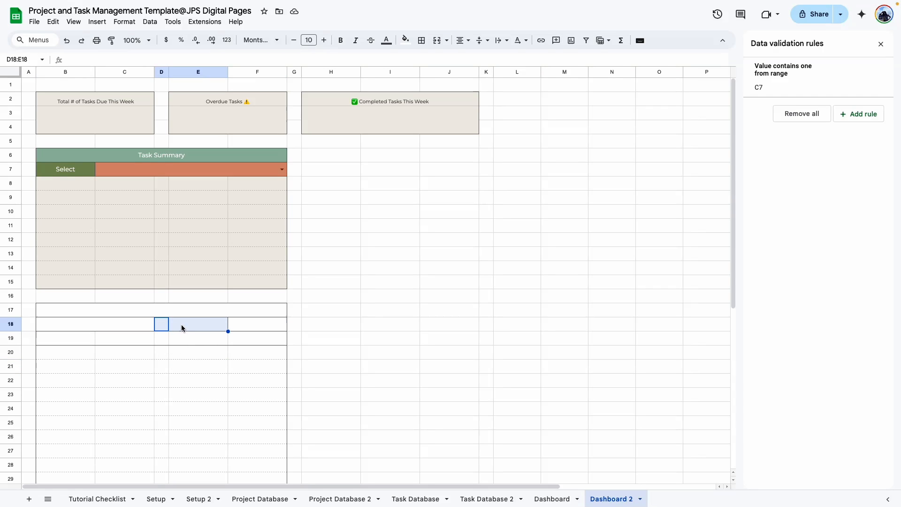
{"action": "left_click", "coordinate": [437, 40]}
{"action": "left_click", "coordinate": [253, 329]}
{"action": "left_click", "coordinate": [303, 352]}
{"action": "left_click", "coordinate": [208, 327]}
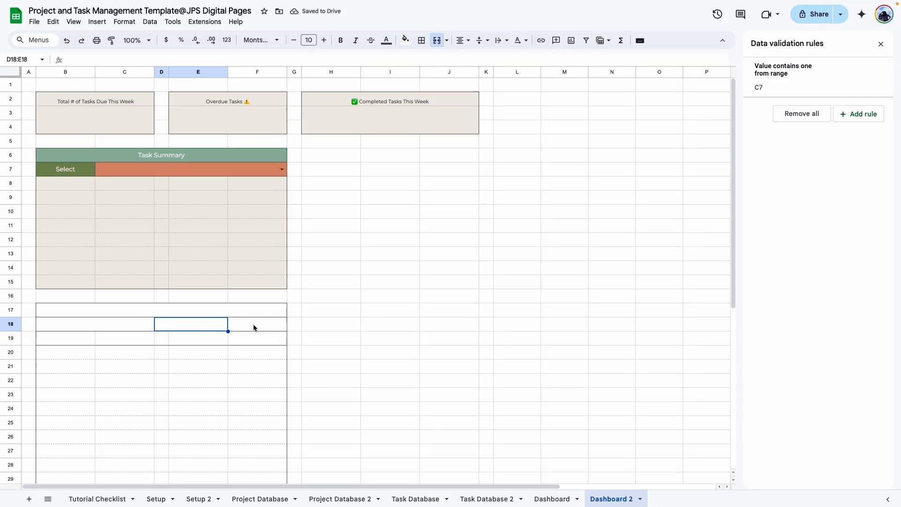
{"action": "key", "text": "Right"}
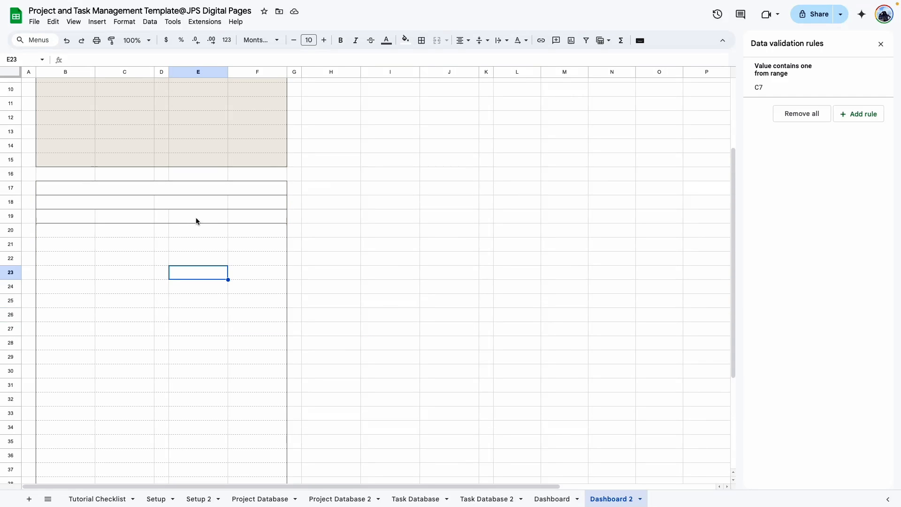
Check the list columns on Dashboard, merge D20:F46 horizontally on Dashboard 2 and select the title cell B17:F17.
{"action": "left_click", "coordinate": [552, 500]}
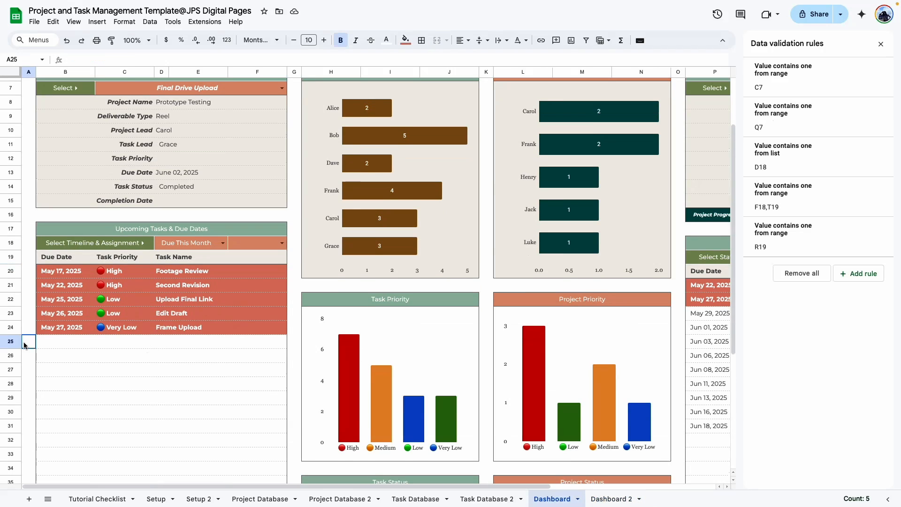
{"action": "left_click_drag", "start_coordinate": [67, 273], "coordinate": [85, 445]}
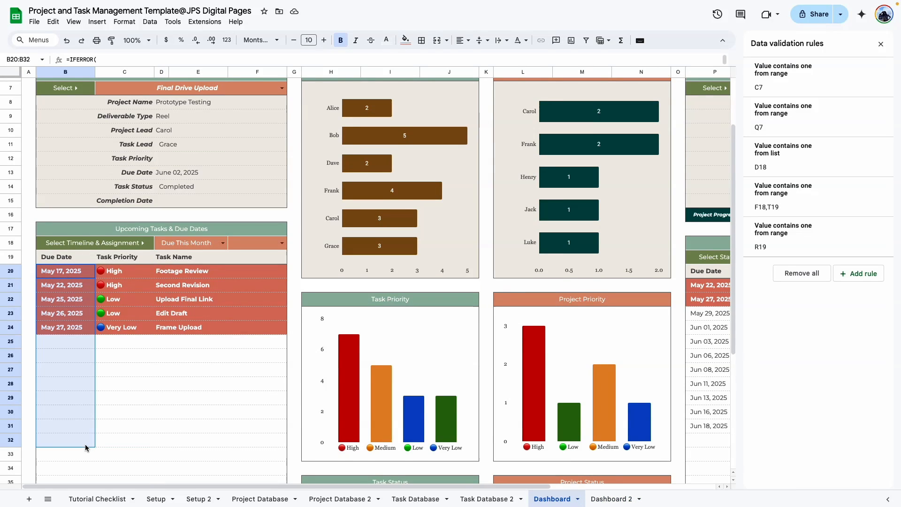
{"action": "left_click_drag", "start_coordinate": [128, 271], "coordinate": [130, 415]}
{"action": "left_click_drag", "start_coordinate": [174, 271], "coordinate": [184, 426]}
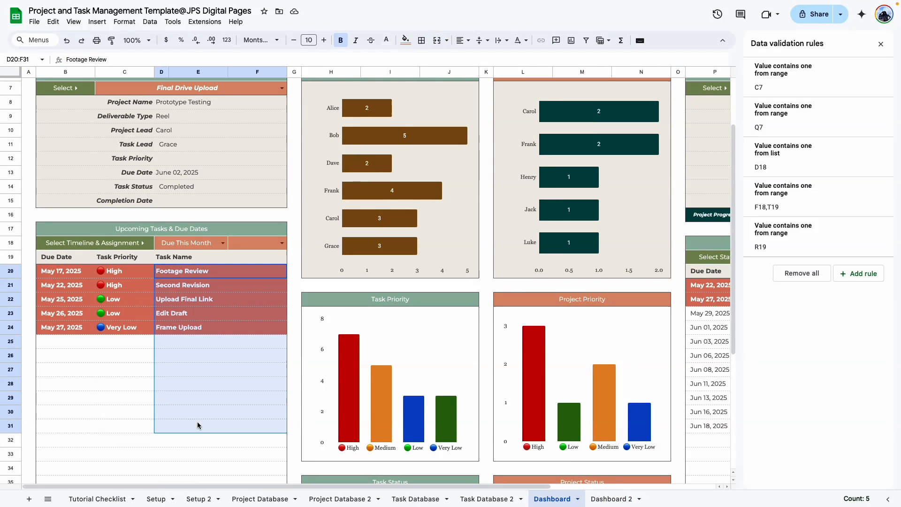
{"action": "left_click", "coordinate": [162, 273]}
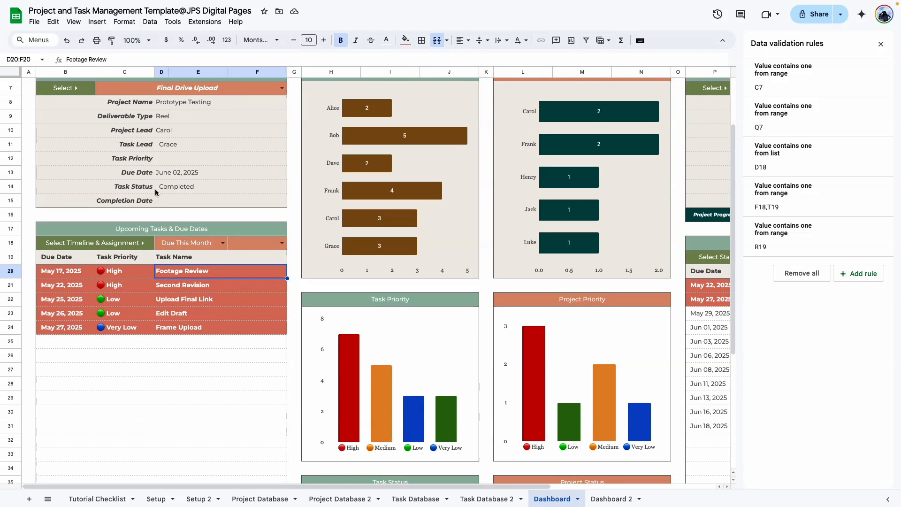
{"action": "left_click", "coordinate": [611, 499]}
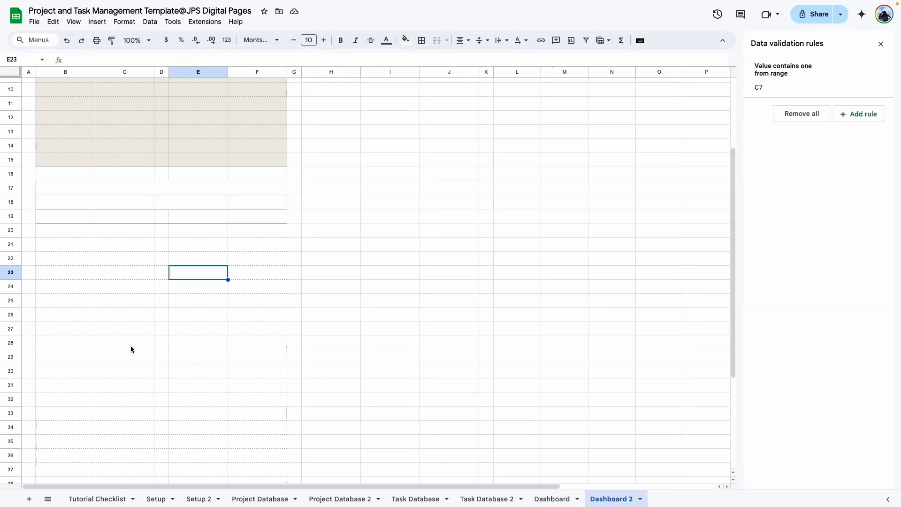
{"action": "scroll", "coordinate": [166, 231], "scroll_direction": "down", "scroll_amount": 1}
{"action": "left_click_drag", "start_coordinate": [166, 213], "coordinate": [251, 445]}
{"action": "left_click", "coordinate": [447, 40]}
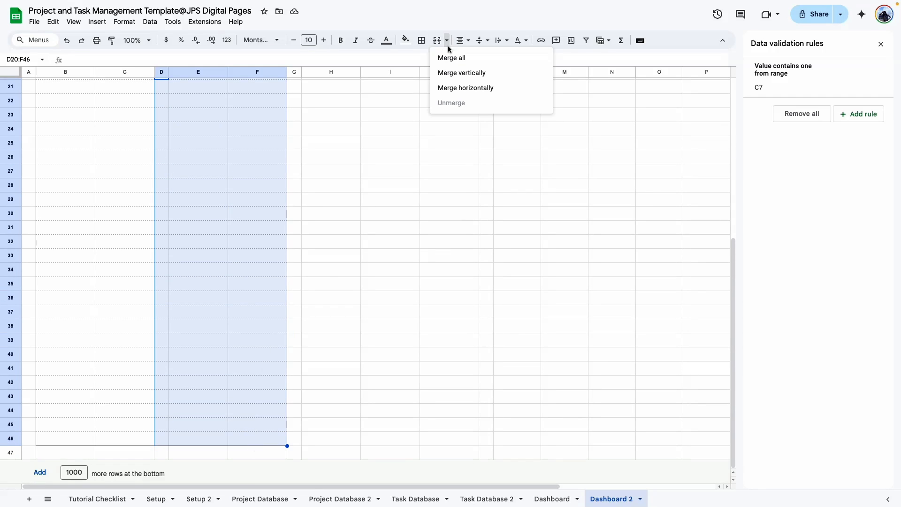
{"action": "left_click", "coordinate": [469, 88]}
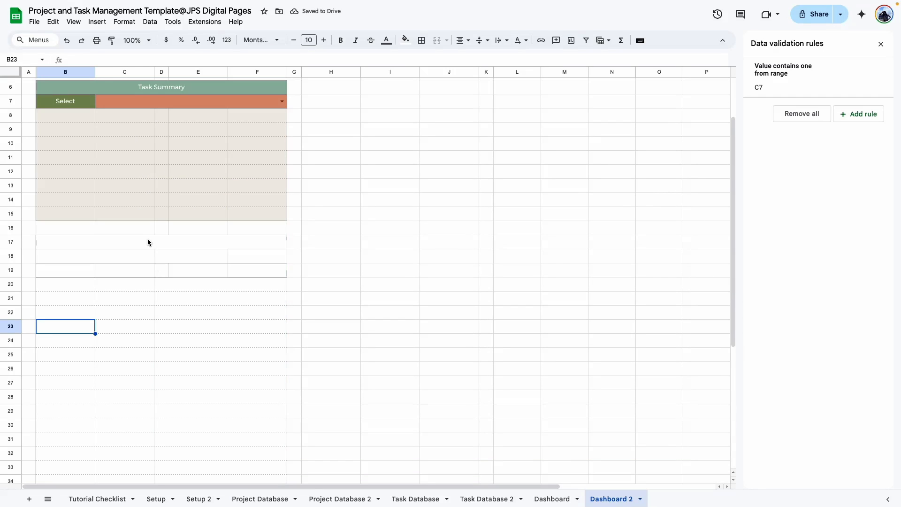
{"action": "left_click", "coordinate": [147, 244]}
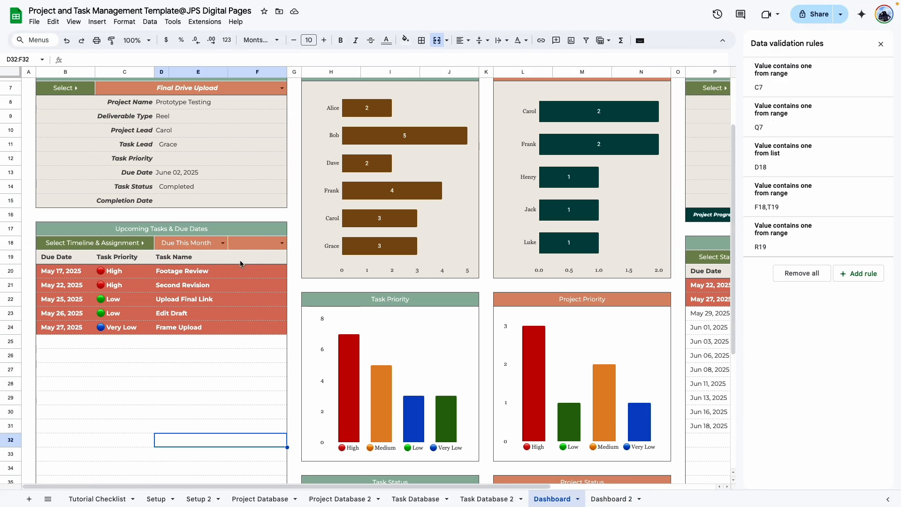
Examine the dropdown items of the timeline cell D18:E18 and the name cell F18 on Dashboard.
{"action": "left_click", "coordinate": [221, 242]}
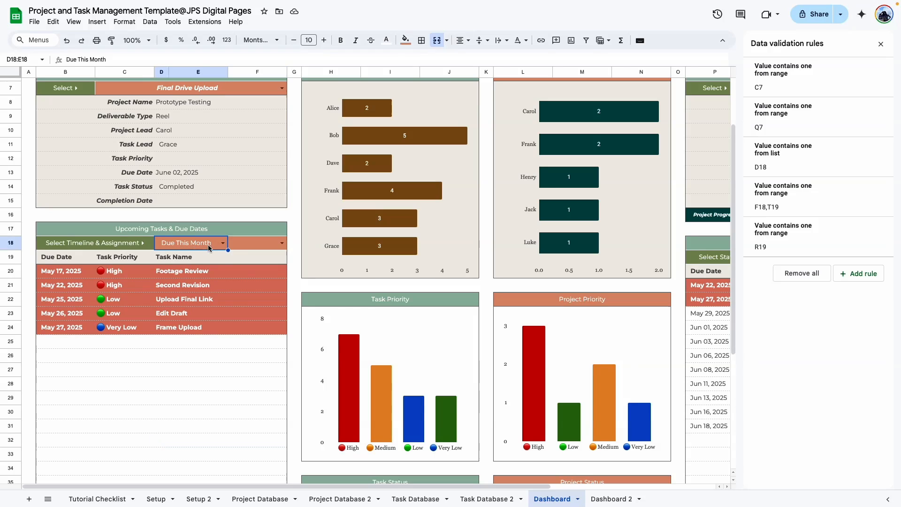
{"action": "left_click", "coordinate": [224, 244]}
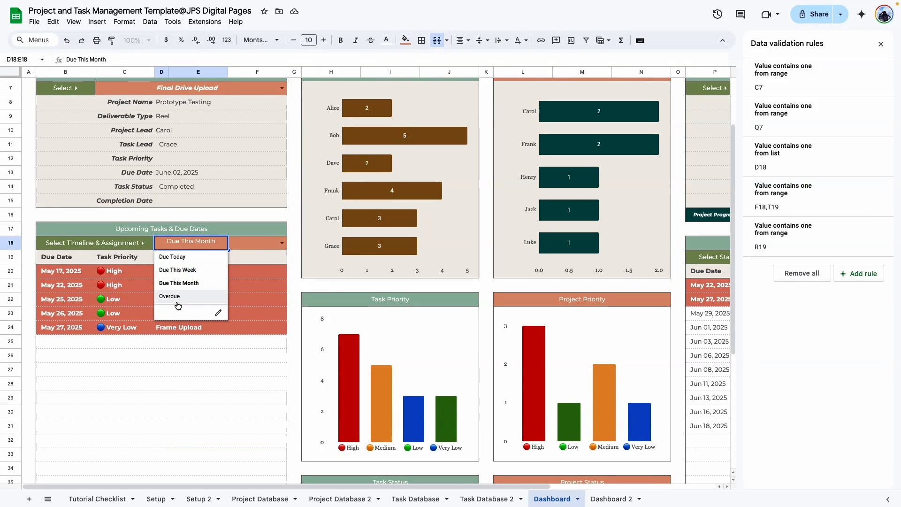
{"action": "left_click", "coordinate": [215, 314]}
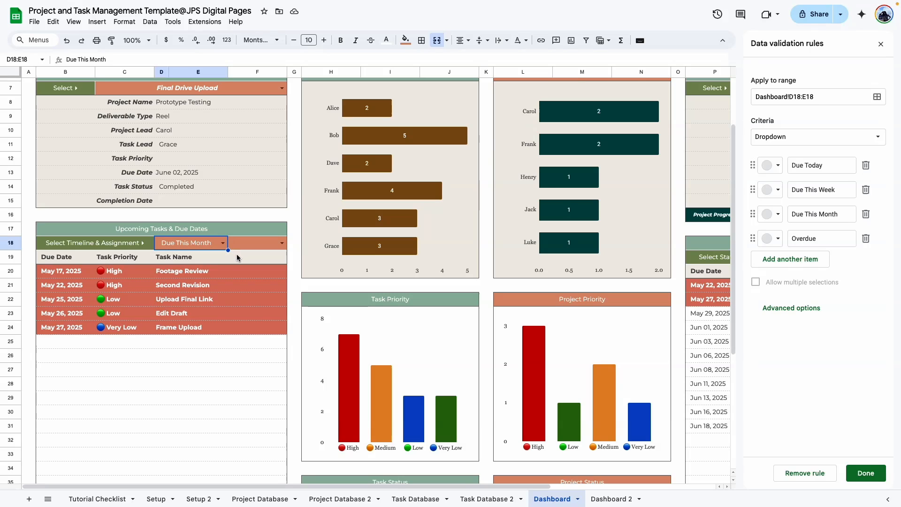
{"action": "left_click", "coordinate": [256, 242]}
{"action": "left_click", "coordinate": [282, 243]}
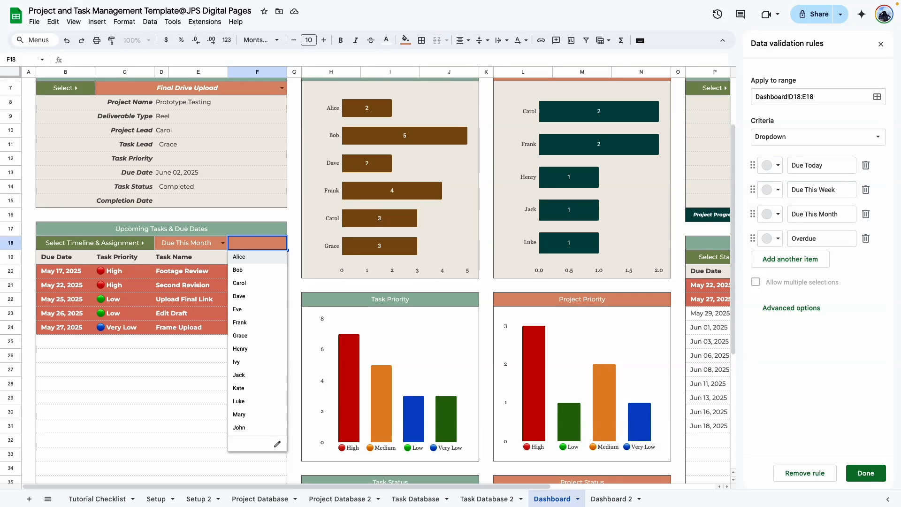
{"action": "key", "text": "Escape"}
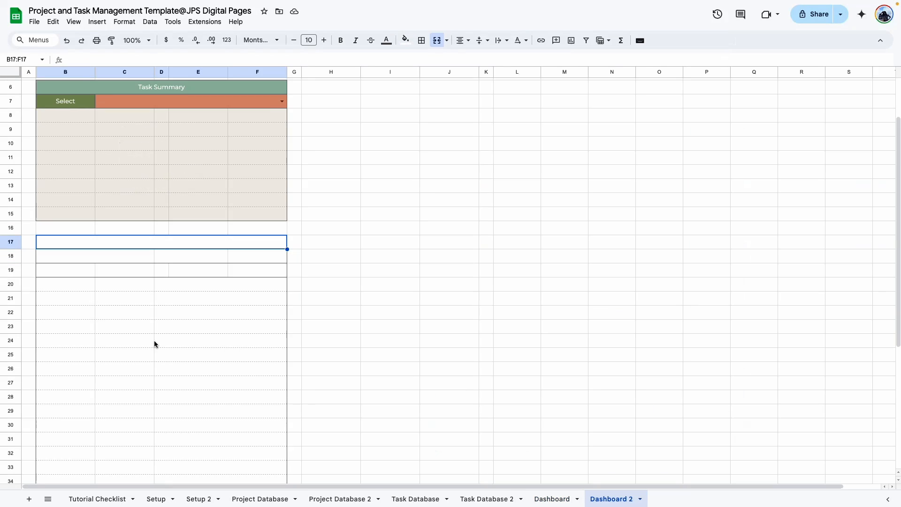
Create a dropdown in D18:E18 on Dashboard 2 with the items Due Today, Due This Week, Due This Month and Overdue.
{"action": "scroll", "coordinate": [155, 344], "scroll_direction": "down", "scroll_amount": 1}
{"action": "left_click", "coordinate": [189, 250]}
{"action": "left_click", "coordinate": [149, 22]}
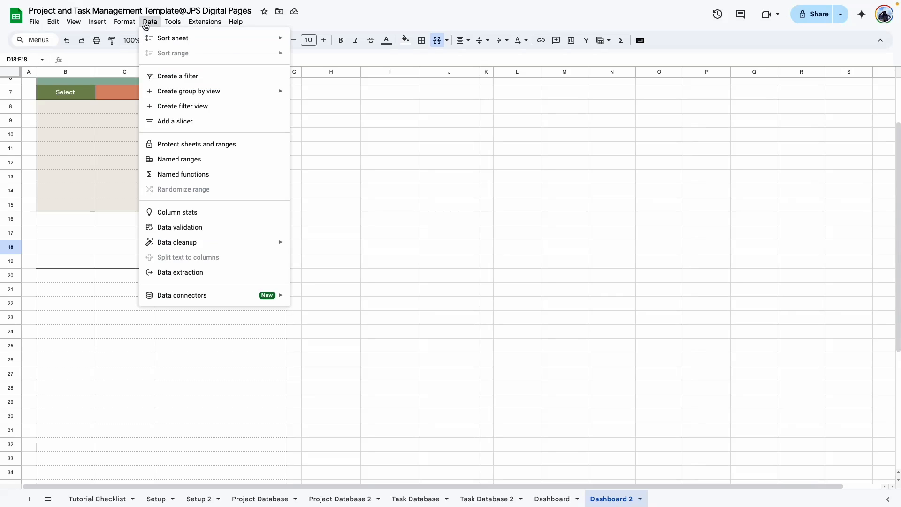
{"action": "left_click", "coordinate": [177, 228]}
{"action": "left_click", "coordinate": [859, 114]}
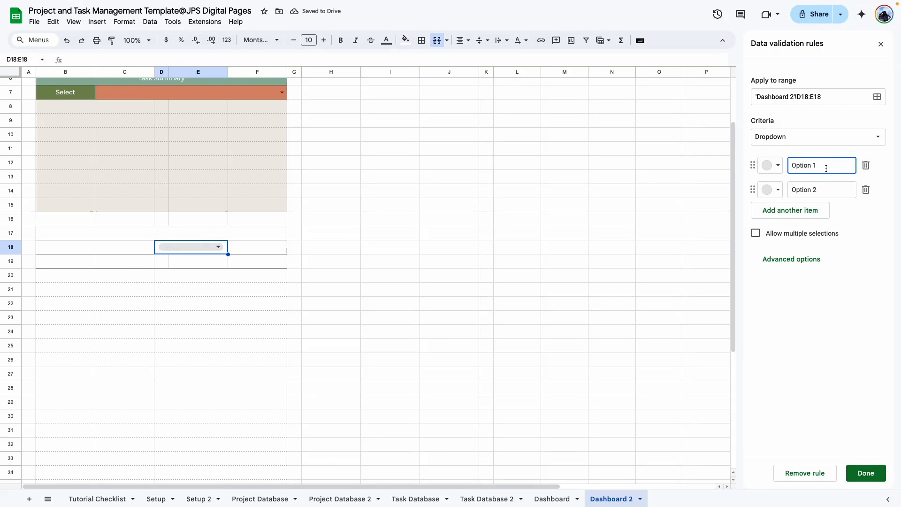
{"action": "triple_click", "coordinate": [812, 166]}
{"action": "type", "text": "Due Today"}
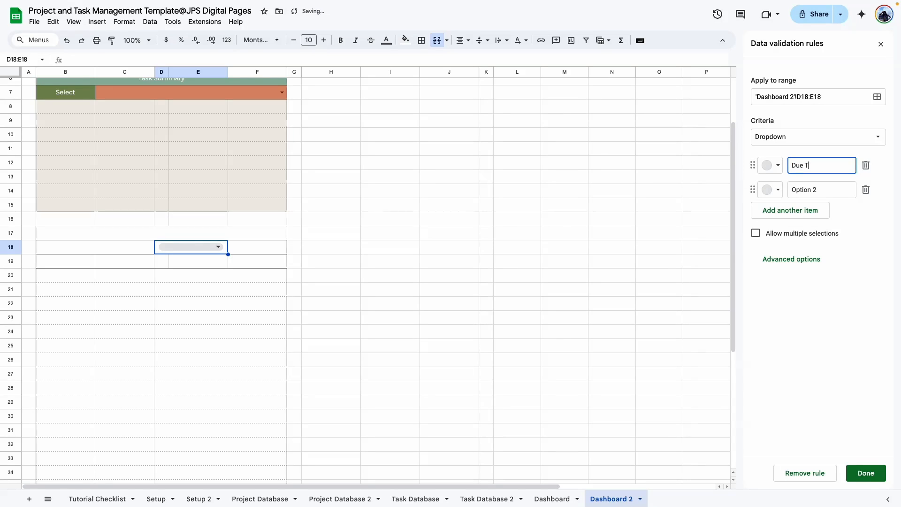
{"action": "key", "text": "Tab"}
{"action": "type", "text": "Due This"}
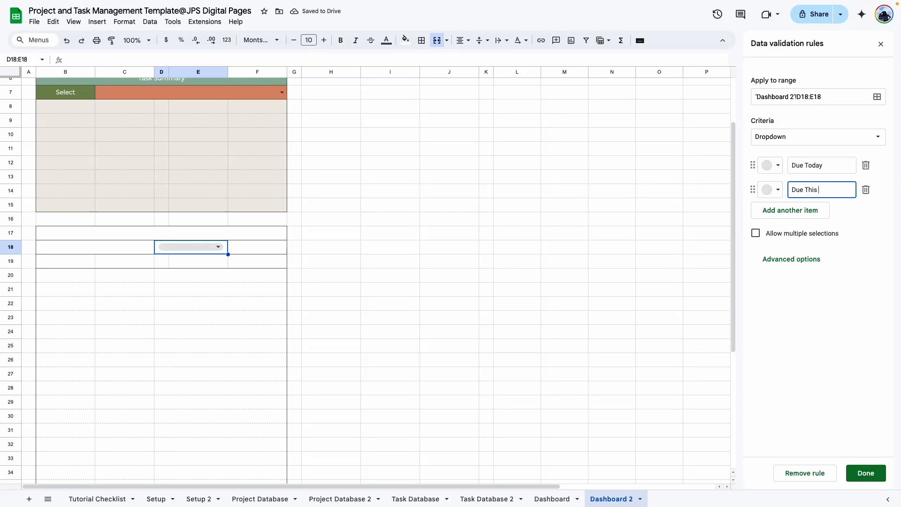
{"action": "type", "text": " Week"}
{"action": "key", "text": "Return"}
{"action": "type", "text": "Due This Month"}
{"action": "left_click", "coordinate": [812, 234]}
{"action": "type", "text": "Overdue"}
Set the D18:E18 dropdown's display style to Arrow and save the rule.
{"action": "left_click", "coordinate": [794, 314]}
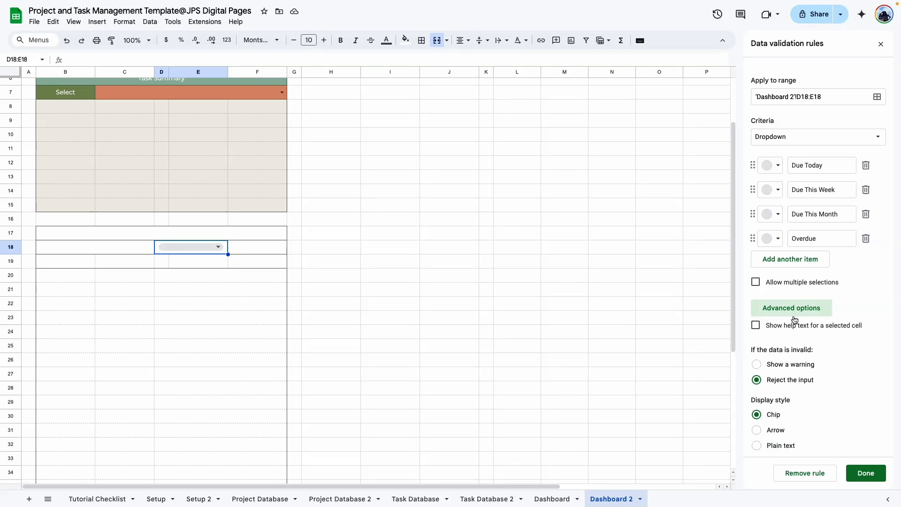
{"action": "left_click", "coordinate": [757, 430]}
{"action": "left_click", "coordinate": [866, 473]}
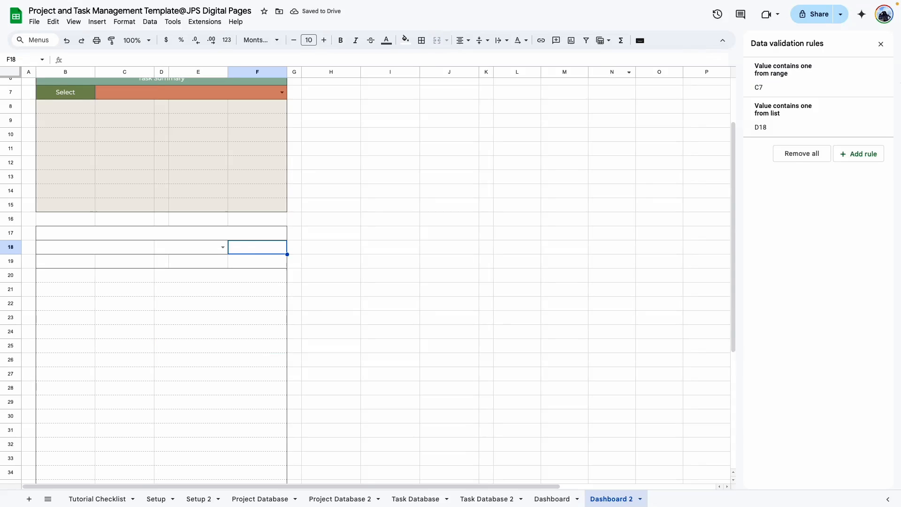
Add a dropdown from a range to F18, using the Team Members list H3:H19 on Setup 2 as its source.
{"action": "left_click", "coordinate": [863, 155]}
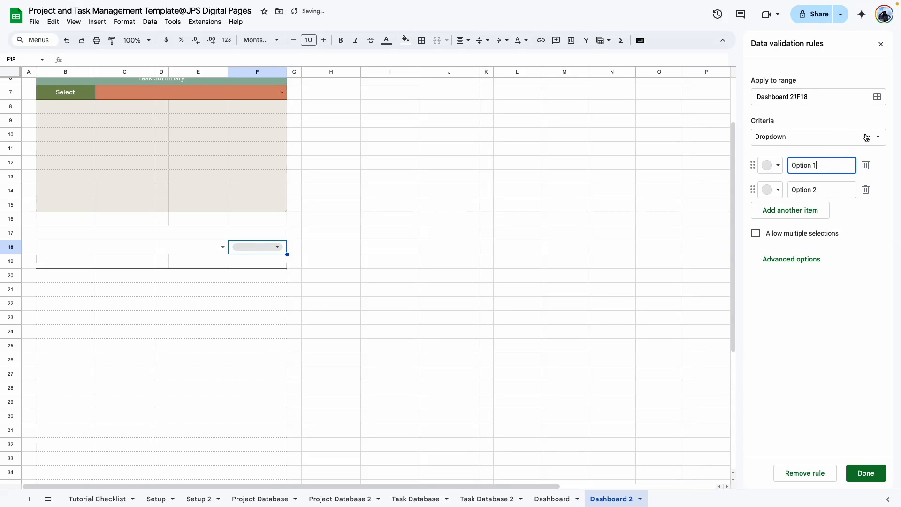
{"action": "left_click", "coordinate": [867, 137]}
{"action": "left_click", "coordinate": [811, 151]}
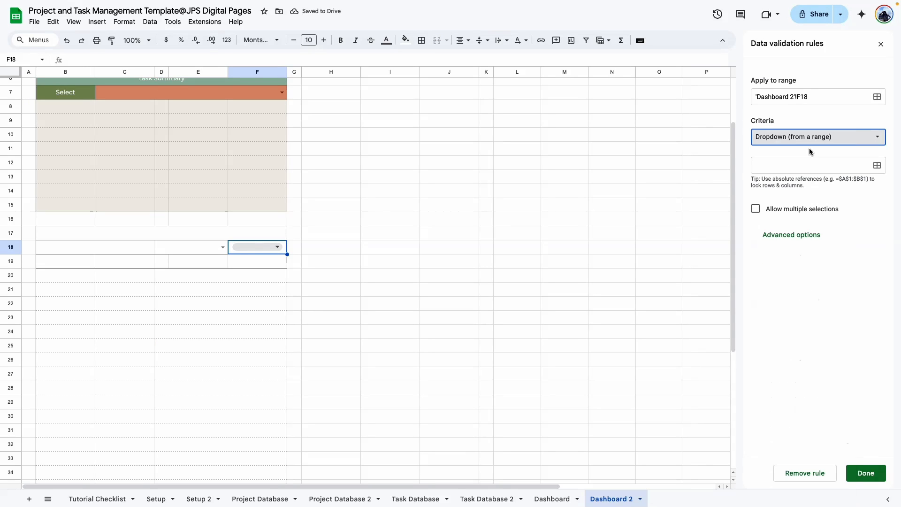
{"action": "left_click", "coordinate": [877, 165]}
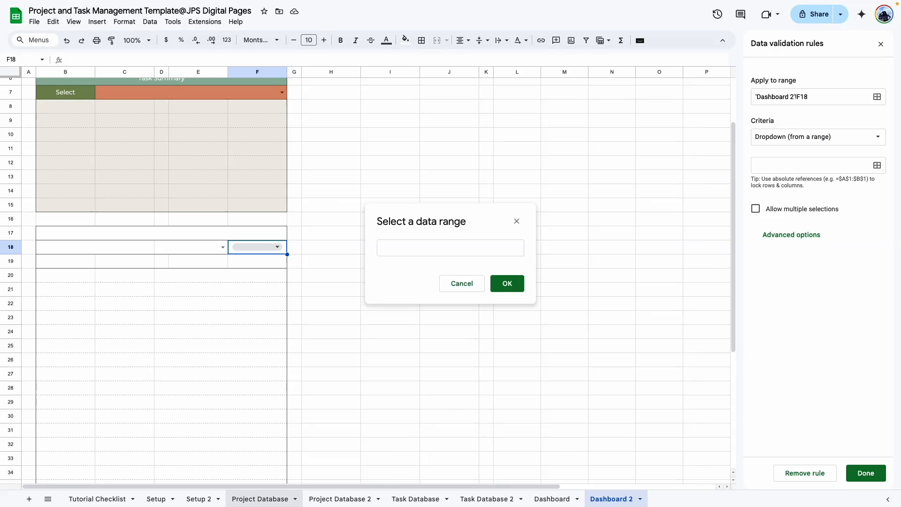
{"action": "left_click", "coordinate": [198, 499]}
{"action": "left_click_drag", "start_coordinate": [427, 116], "coordinate": [447, 339]}
{"action": "left_click", "coordinate": [501, 282]}
Set the F18 dropdown's display style to Arrow and save the rule.
{"action": "scroll", "coordinate": [798, 329], "scroll_direction": "down", "scroll_amount": 3}
{"action": "left_click", "coordinate": [775, 446]}
{"action": "scroll", "coordinate": [798, 376], "scroll_direction": "down", "scroll_amount": 3}
{"action": "left_click", "coordinate": [757, 431]}
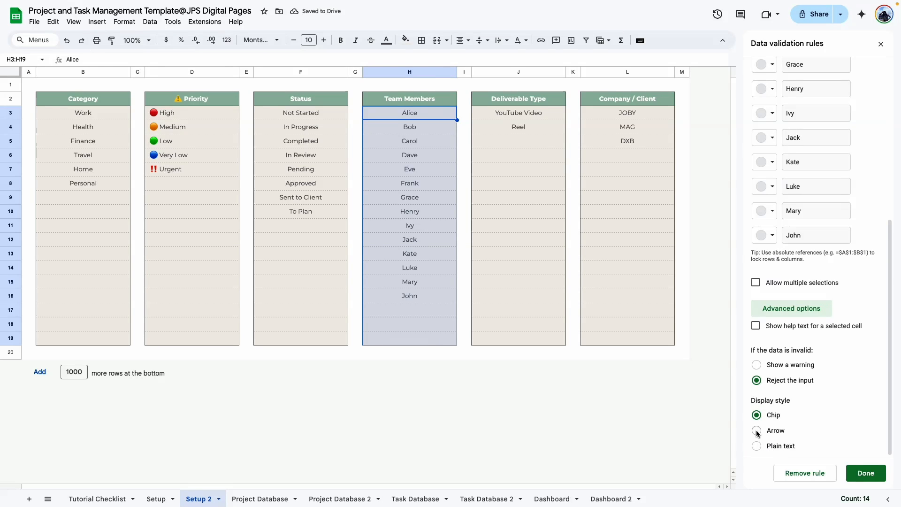
{"action": "left_click", "coordinate": [866, 473]}
{"action": "left_click", "coordinate": [201, 250]}
{"action": "left_click", "coordinate": [242, 250]}
{"action": "left_click", "coordinate": [212, 329]}
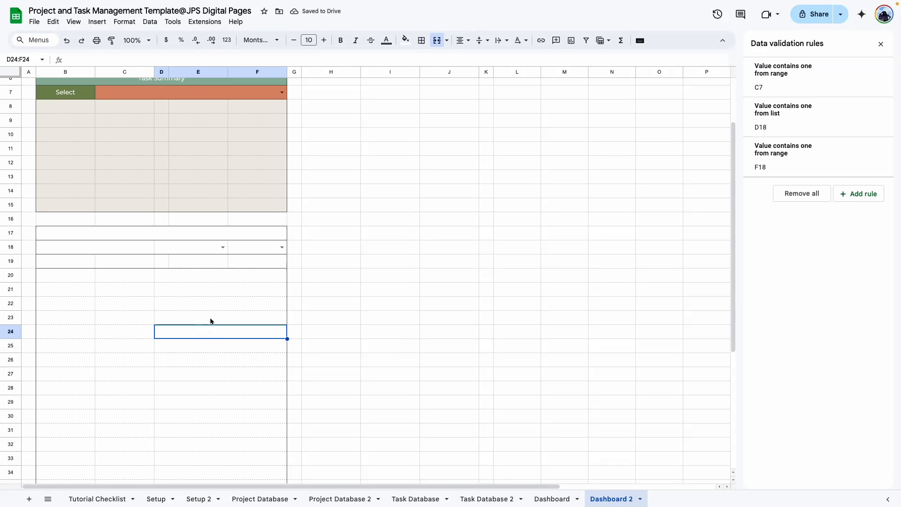
Enter the title "Upcoming Tasks & Due Dates" in the merged cell B17:F17.
{"action": "left_click", "coordinate": [81, 263]}
{"action": "left_click", "coordinate": [97, 246]}
{"action": "left_click", "coordinate": [130, 237]}
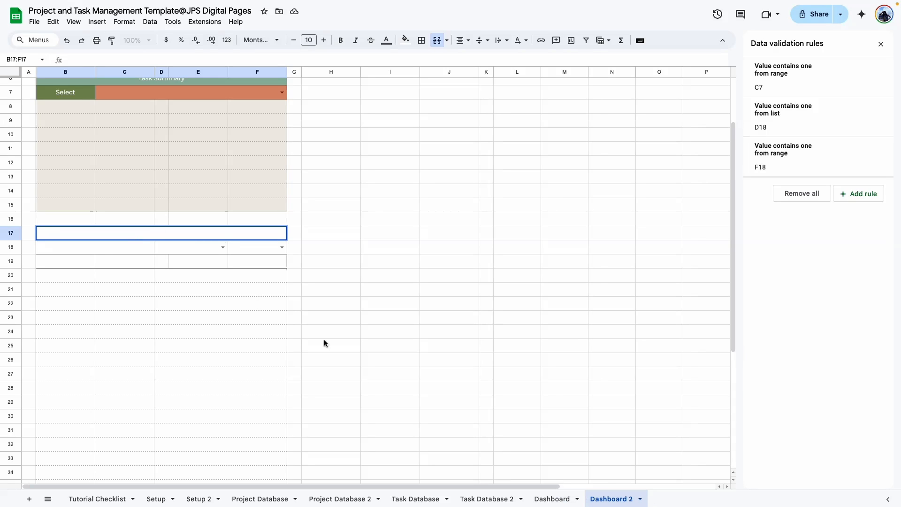
{"action": "type", "text": "Upcoming Tasks & Due Dates"}
{"action": "key", "text": "Return"}
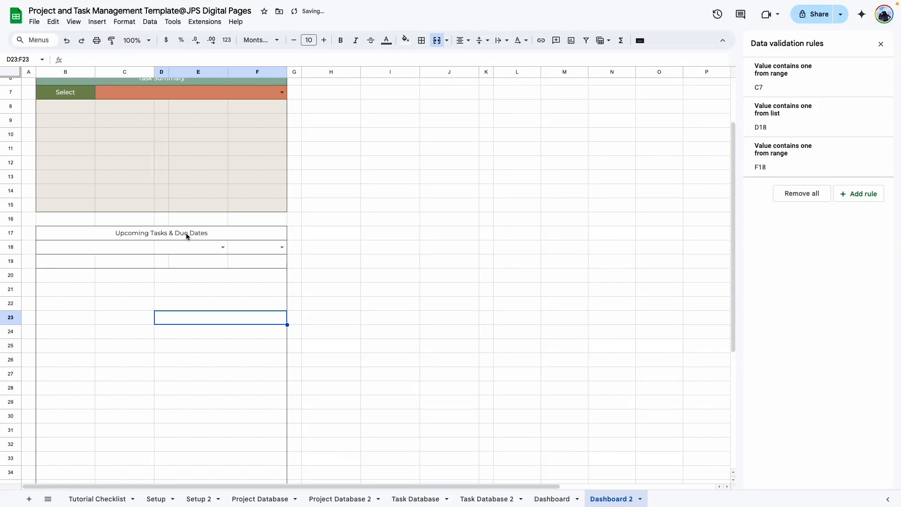
Enter the label "Select Timeline & Name" in the merged cell B18:C18.
{"action": "left_click", "coordinate": [110, 253]}
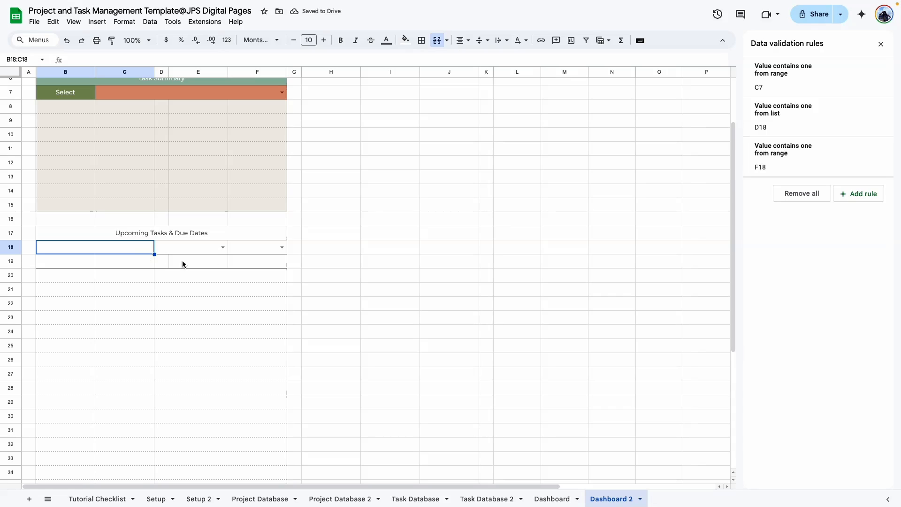
{"action": "type", "text": "Select"}
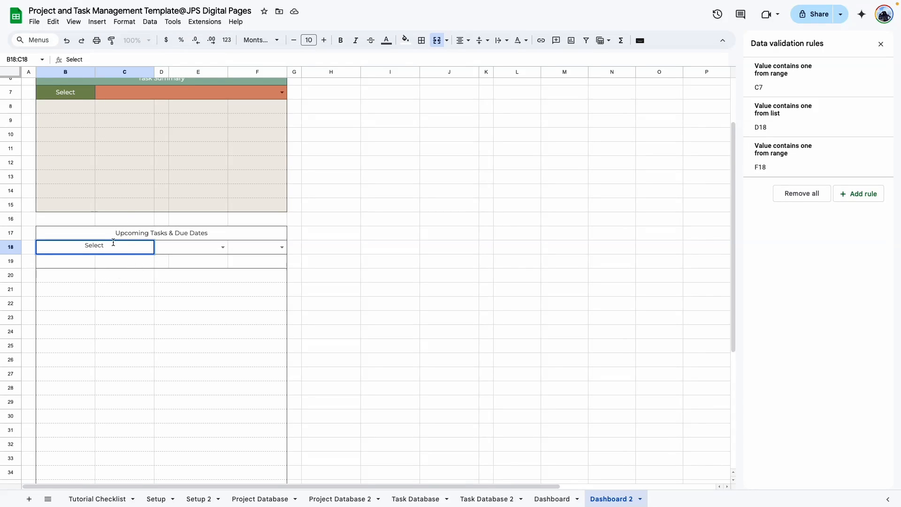
{"action": "type", "text": "Timeline & Name"}
{"action": "left_click", "coordinate": [129, 304]}
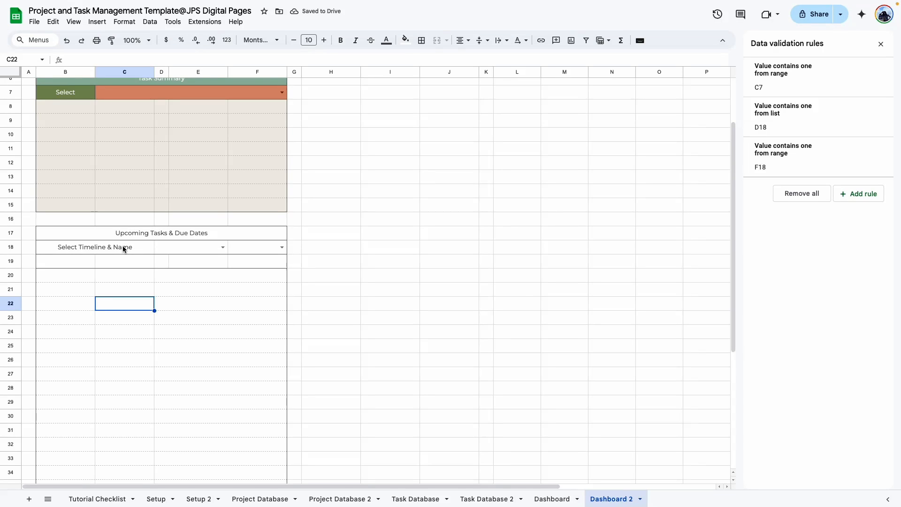
Fill the title cell B17:F17 with the custom sage green and the label cell B18:C18 with the custom olive green.
{"action": "left_click", "coordinate": [138, 233]}
{"action": "left_click", "coordinate": [405, 40]}
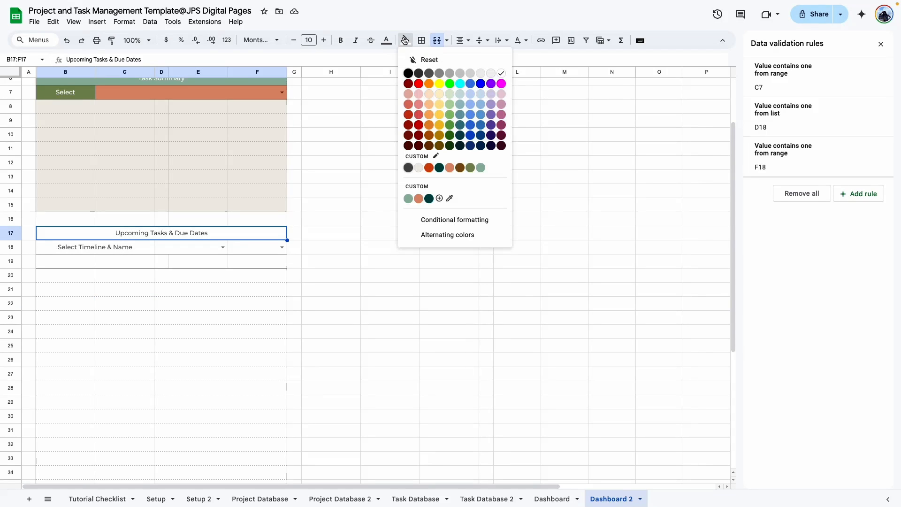
{"action": "left_click", "coordinate": [484, 167]}
{"action": "left_click", "coordinate": [98, 247]}
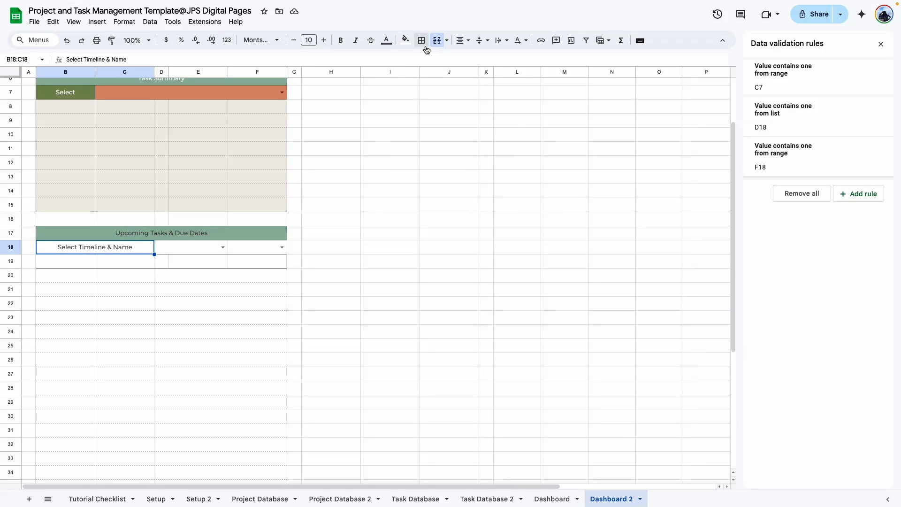
{"action": "left_click", "coordinate": [406, 40]}
{"action": "left_click", "coordinate": [469, 167]}
{"action": "left_click", "coordinate": [389, 242]}
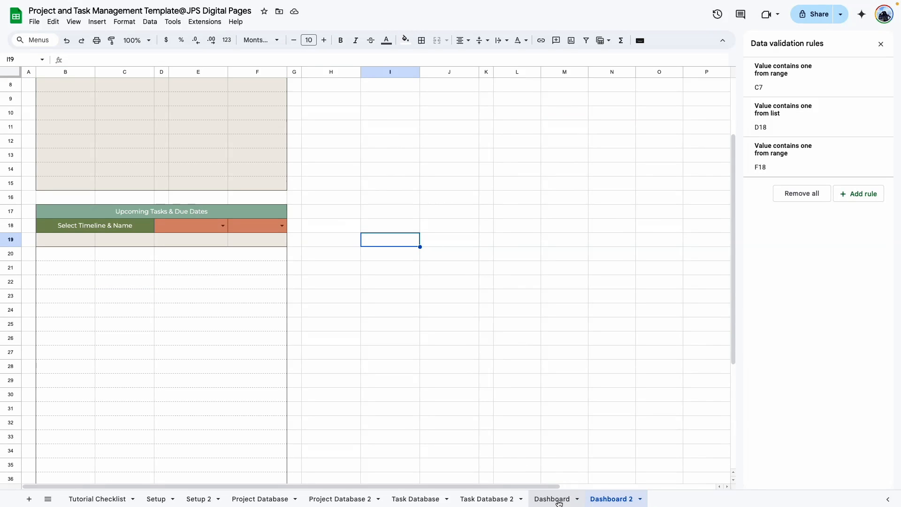
Check on Dashboard which cells the Task Lead and Task Priority chart blocks cover.
{"action": "left_click", "coordinate": [552, 499]}
{"action": "left_click_drag", "start_coordinate": [332, 151], "coordinate": [361, 362]}
{"action": "scroll", "coordinate": [360, 361], "scroll_direction": "down", "scroll_amount": 1}
{"action": "left_click", "coordinate": [404, 224]}
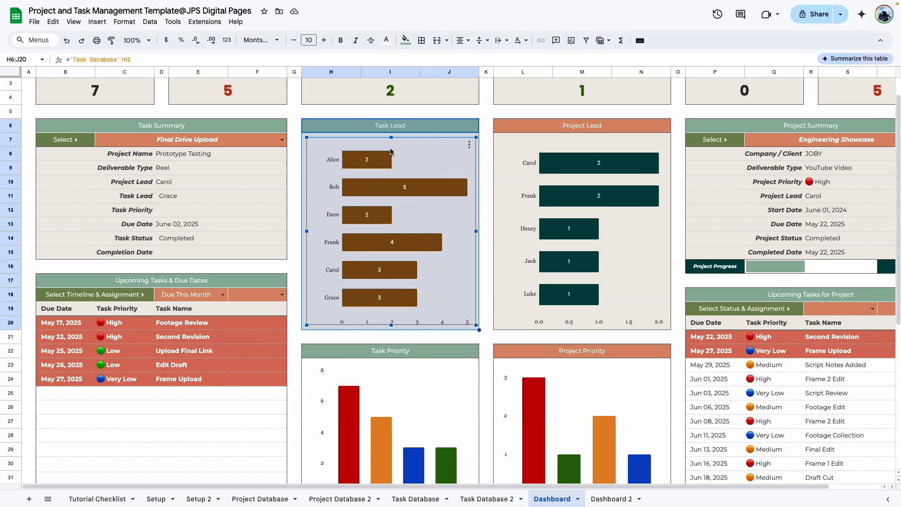
{"action": "scroll", "coordinate": [338, 265], "scroll_direction": "down", "scroll_amount": 3}
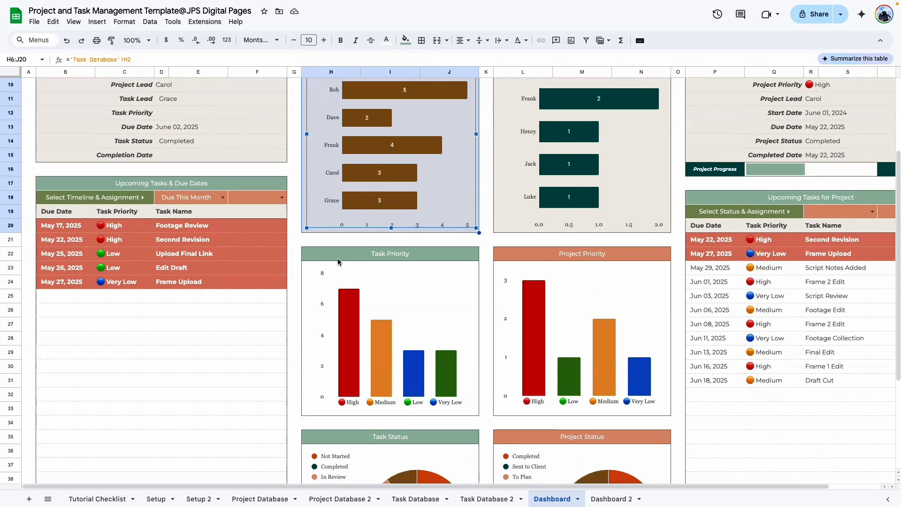
{"action": "left_click_drag", "start_coordinate": [338, 262], "coordinate": [340, 346]}
{"action": "scroll", "coordinate": [346, 389], "scroll_direction": "down", "scroll_amount": 3}
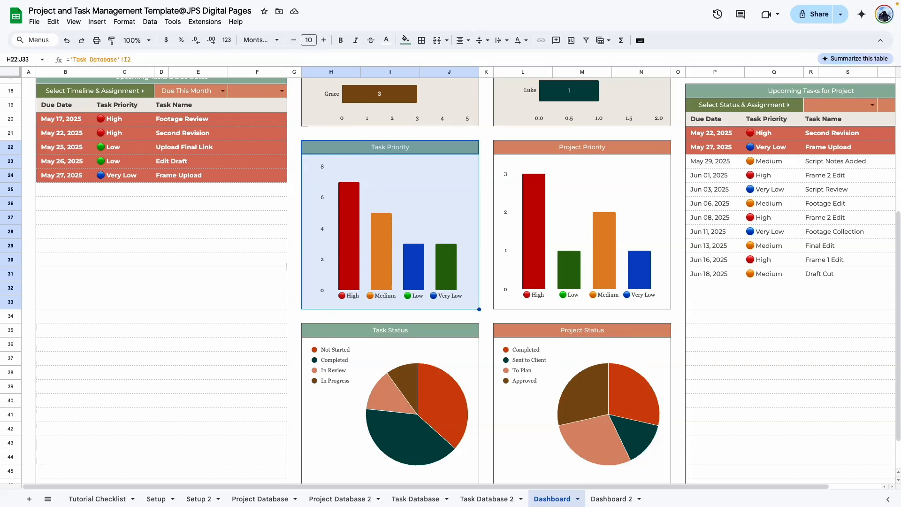
{"action": "scroll", "coordinate": [329, 329], "scroll_direction": "down", "scroll_amount": 2}
Select the Task Lead block on Dashboard from its title cell down to its last row to check its range.
{"action": "scroll", "coordinate": [383, 334], "scroll_direction": "up", "scroll_amount": 6}
{"action": "left_click", "coordinate": [426, 156]}
{"action": "key", "text": "shift+Down"}
{"action": "key", "text": "shift+Down"}
{"action": "key", "text": "shift+Down"}
{"action": "key", "text": "shift+Down"}
{"action": "key", "text": "shift+Down"}
{"action": "key", "text": "shift+Down"}
{"action": "key", "text": "shift+Down"}
{"action": "key", "text": "shift+Down"}
{"action": "key", "text": "shift+Down"}
{"action": "key", "text": "shift+Down"}
{"action": "key", "text": "shift+Down"}
{"action": "key", "text": "shift+Down"}
{"action": "key", "text": "shift+Down"}
{"action": "key", "text": "shift+Down"}
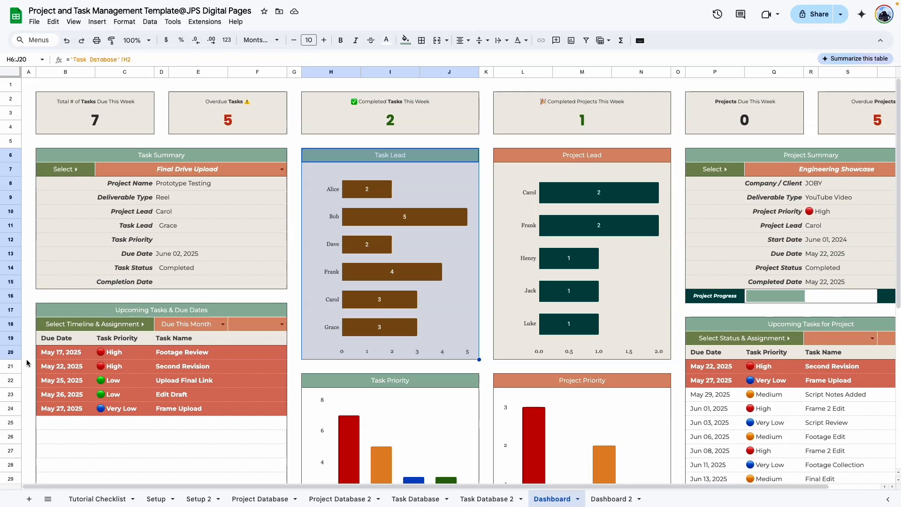
Add an outer border around H6:J20 on Dashboard 2 for the Task Lead chart block.
{"action": "left_click", "coordinate": [622, 501]}
{"action": "left_click_drag", "start_coordinate": [313, 144], "coordinate": [459, 342]}
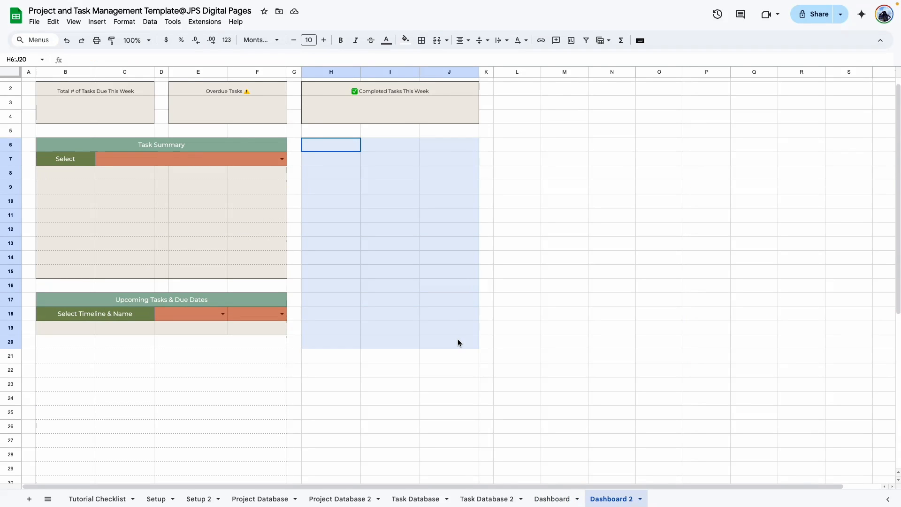
{"action": "left_click", "coordinate": [422, 40]}
{"action": "left_click", "coordinate": [489, 65]}
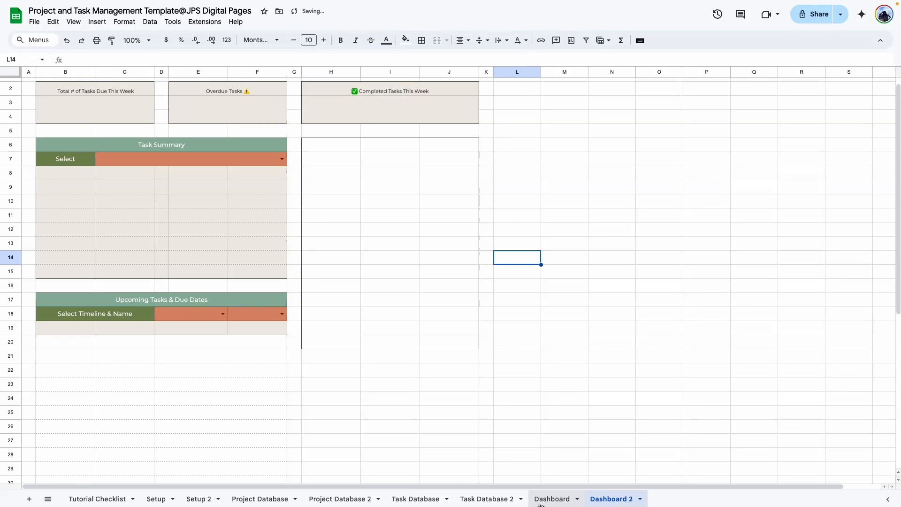
Check the Task Priority block's range on Dashboard and add an outer border around H22:J33 on Dashboard 2.
{"action": "left_click", "coordinate": [552, 499]}
{"action": "scroll", "coordinate": [373, 230], "scroll_direction": "down", "scroll_amount": 5}
{"action": "left_click", "coordinate": [373, 228]}
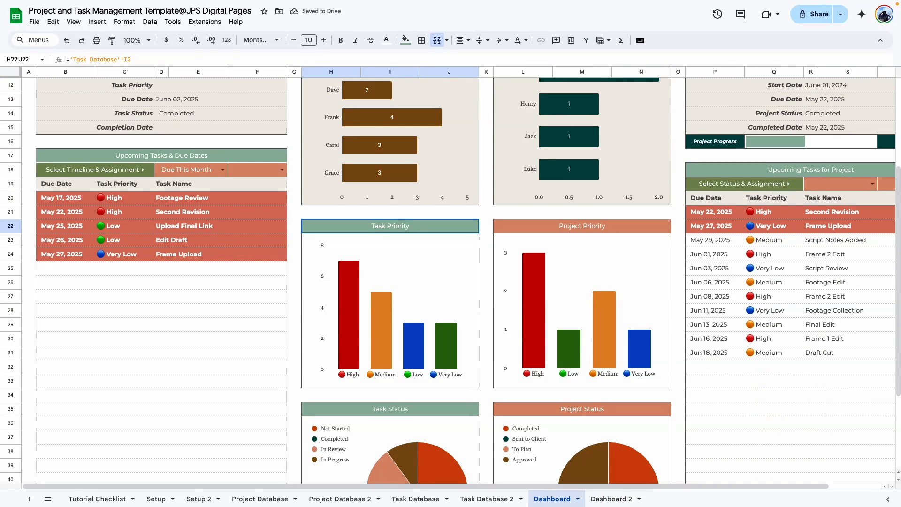
{"action": "left_click_drag", "start_coordinate": [373, 227], "coordinate": [391, 362]}
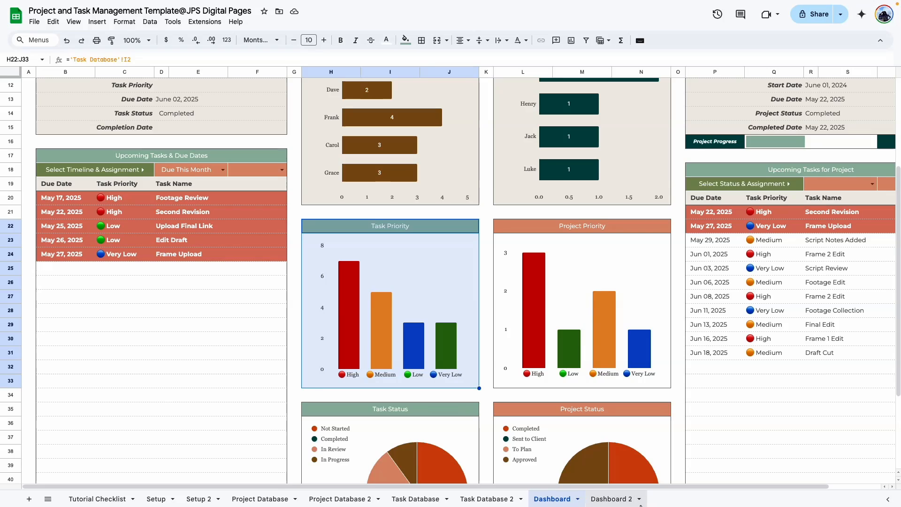
{"action": "left_click", "coordinate": [611, 499]}
{"action": "left_click", "coordinate": [331, 295]}
{"action": "left_click_drag", "start_coordinate": [331, 302], "coordinate": [462, 443]}
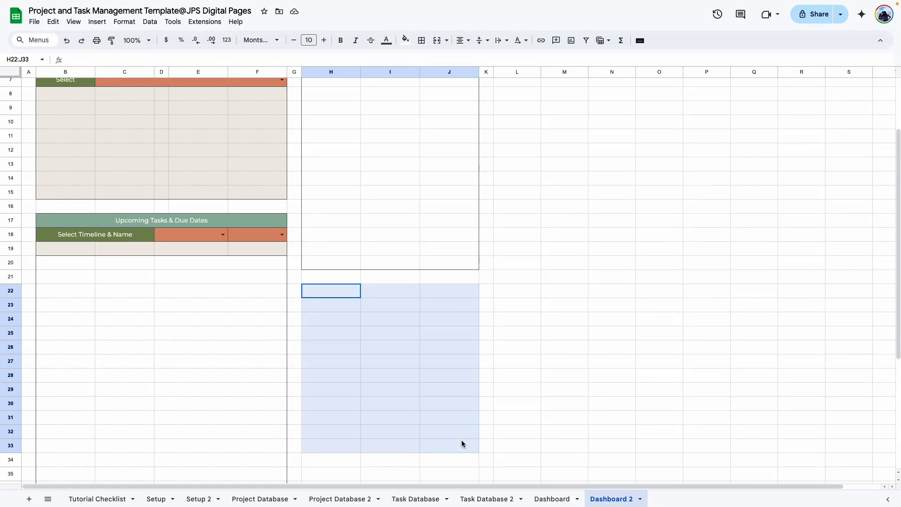
{"action": "left_click", "coordinate": [422, 40]}
{"action": "left_click", "coordinate": [491, 61]}
Copy the formatting of block H22:J33 onto a third chart block starting at H35 on Dashboard 2.
{"action": "scroll", "coordinate": [300, 94], "scroll_direction": "down", "scroll_amount": 1}
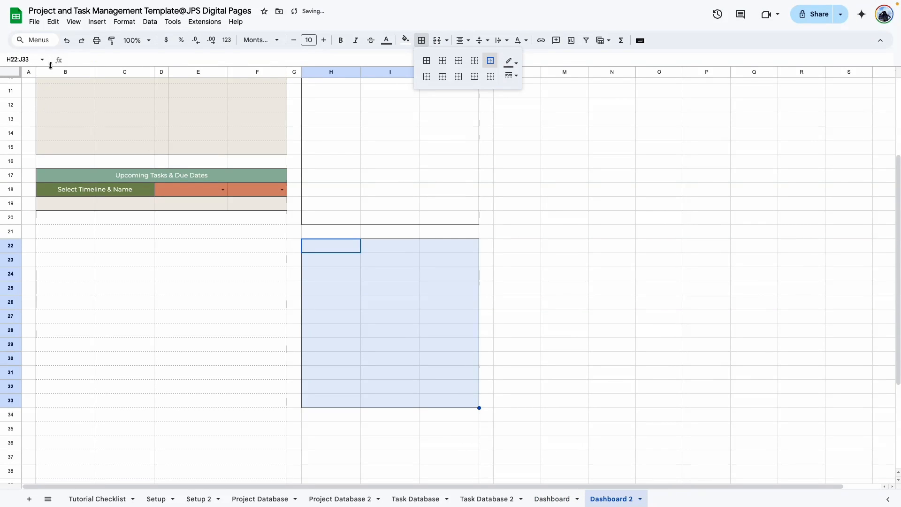
{"action": "left_click", "coordinate": [113, 42]}
{"action": "scroll", "coordinate": [410, 227], "scroll_direction": "down", "scroll_amount": 4}
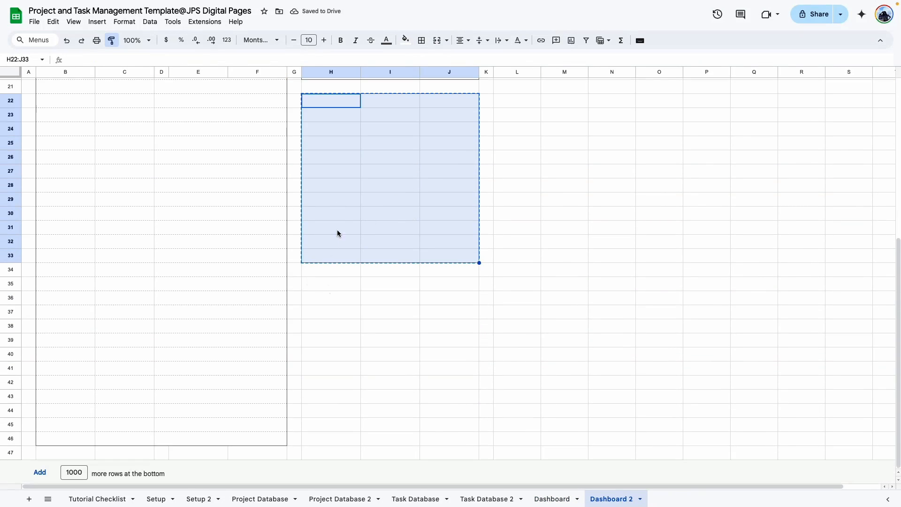
{"action": "left_click", "coordinate": [316, 284]}
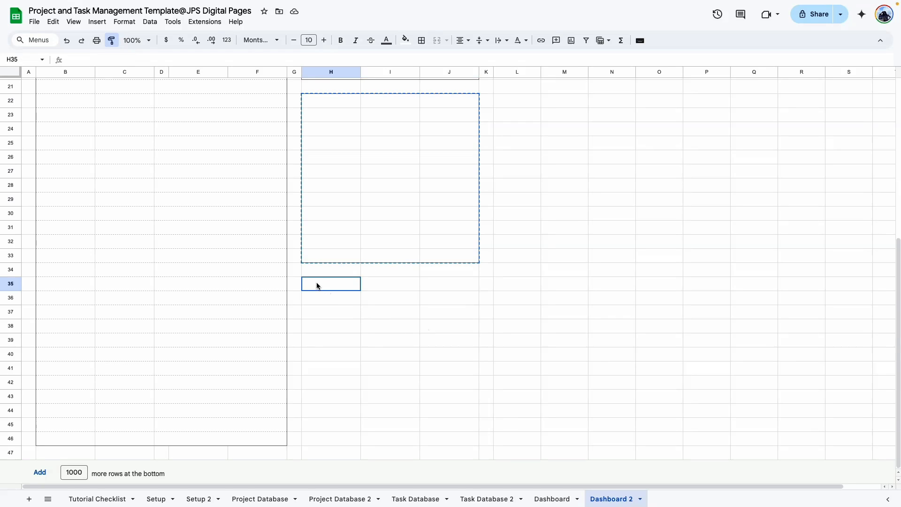
{"action": "left_click", "coordinate": [546, 301]}
Merge the chart block title rows H6:J6, H22:J22 and H35:J35 and give each an outer border.
{"action": "scroll", "coordinate": [423, 309], "scroll_direction": "up", "scroll_amount": 7}
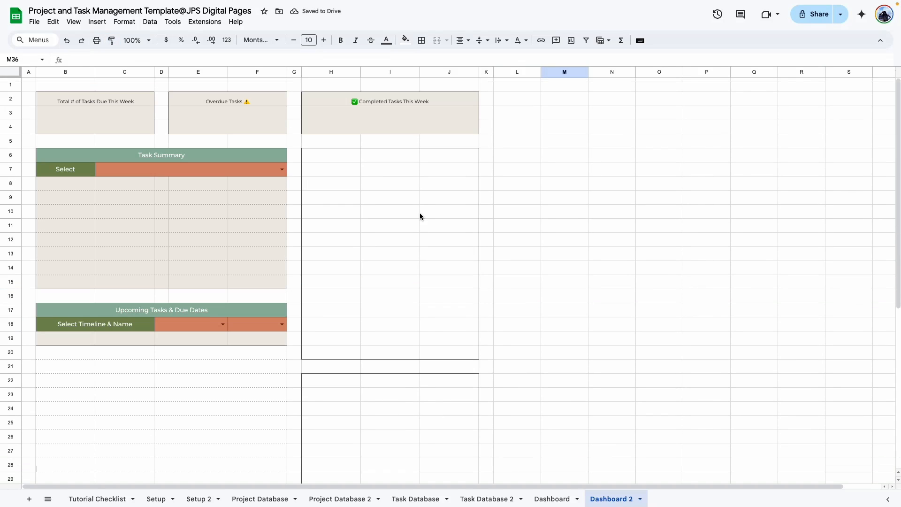
{"action": "left_click", "coordinate": [390, 156]}
{"action": "left_click", "coordinate": [421, 40]}
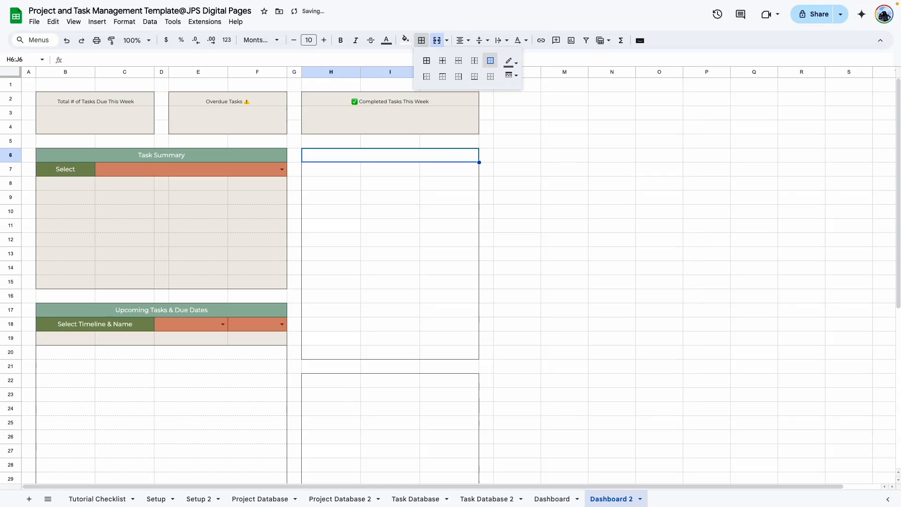
{"action": "left_click_drag", "start_coordinate": [319, 381], "coordinate": [437, 378]}
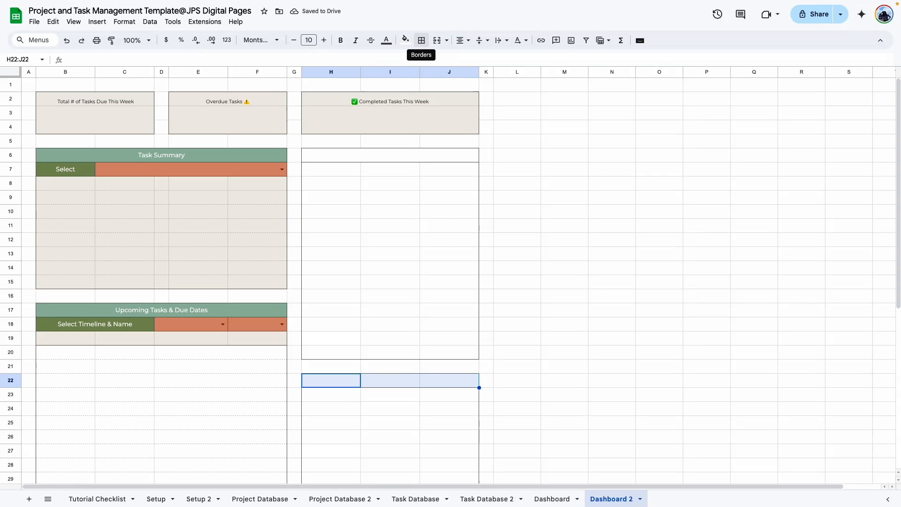
{"action": "left_click", "coordinate": [438, 41]}
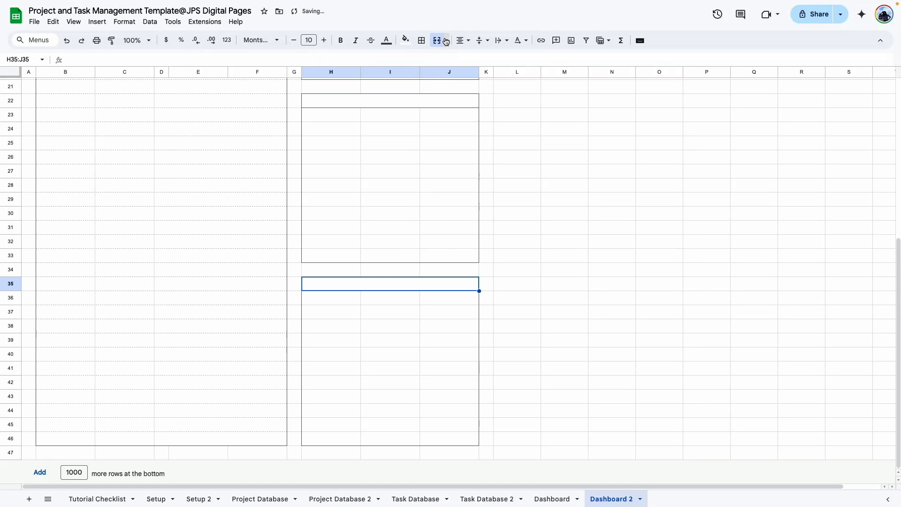
{"action": "left_click", "coordinate": [422, 40]}
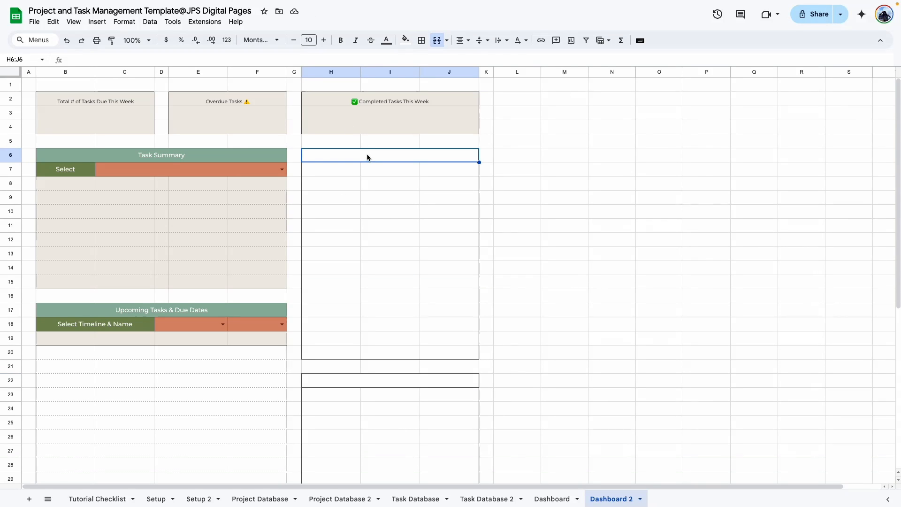
Fill the three chart block title rows with the Task Summary header's green and merge the body cells beneath each title.
{"action": "left_click", "coordinate": [406, 40]}
{"action": "left_click", "coordinate": [409, 196]}
{"action": "left_click_drag", "start_coordinate": [329, 169], "coordinate": [432, 357]}
{"action": "left_click", "coordinate": [437, 40]}
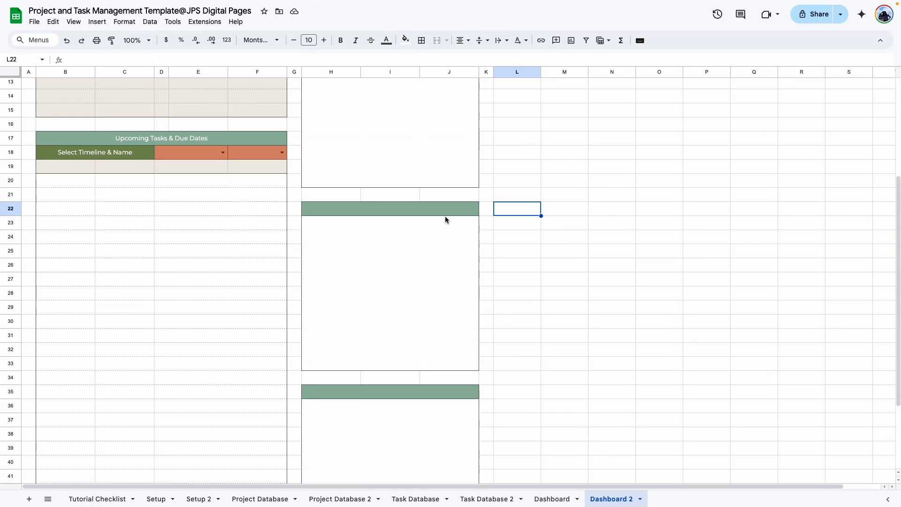
Check the chart block title cells on Dashboard 2 and compare them with the layout on Dashboard.
{"action": "scroll", "coordinate": [445, 217], "scroll_direction": "up", "scroll_amount": 4}
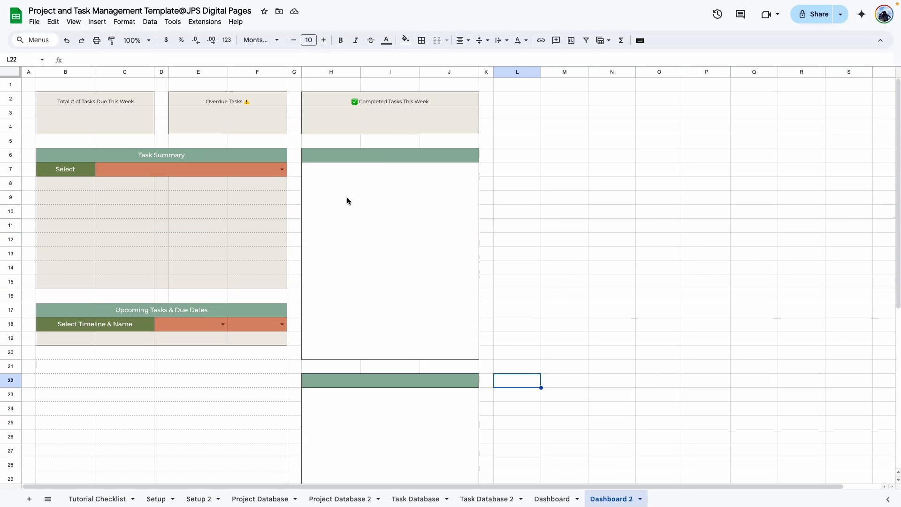
{"action": "left_click", "coordinate": [378, 157]}
{"action": "left_click", "coordinate": [421, 378]}
{"action": "scroll", "coordinate": [500, 401], "scroll_direction": "down", "scroll_amount": 8}
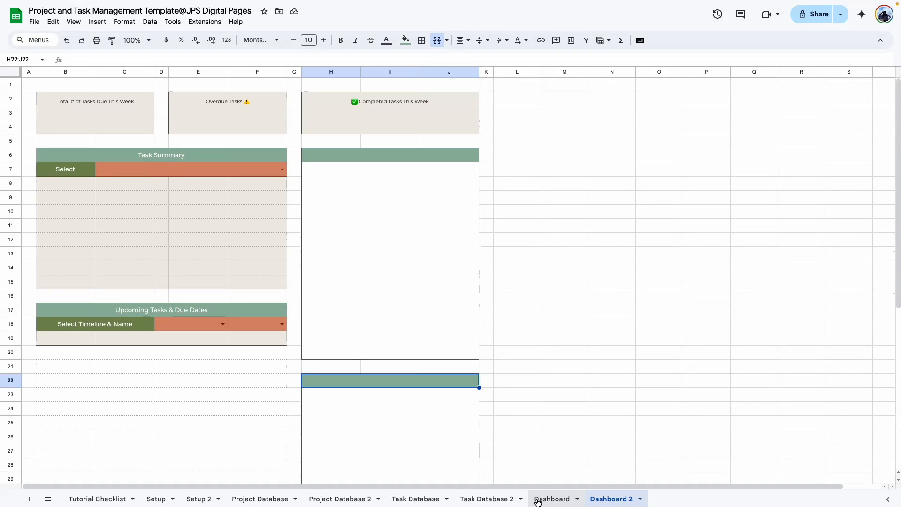
{"action": "left_click", "coordinate": [552, 499]}
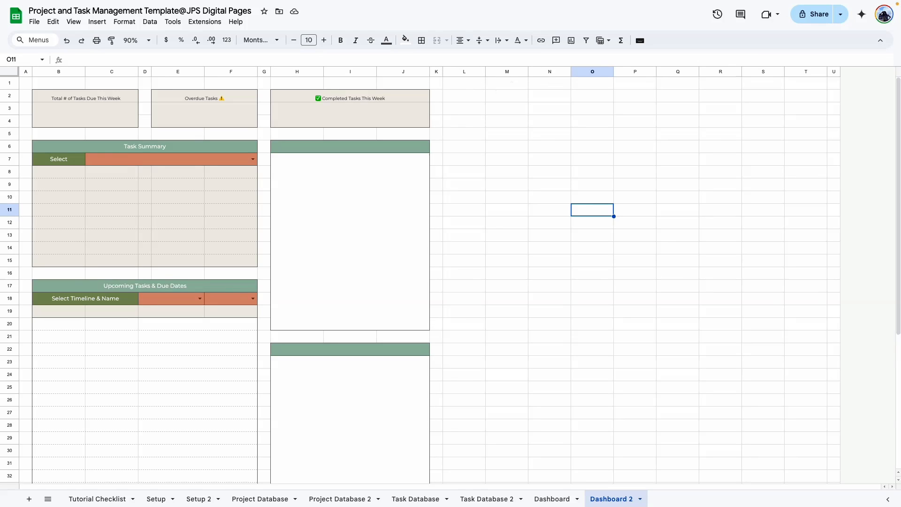
Resize columns O and R on Dashboard 2 to 30 pixels.
{"action": "left_click", "coordinate": [591, 72]}
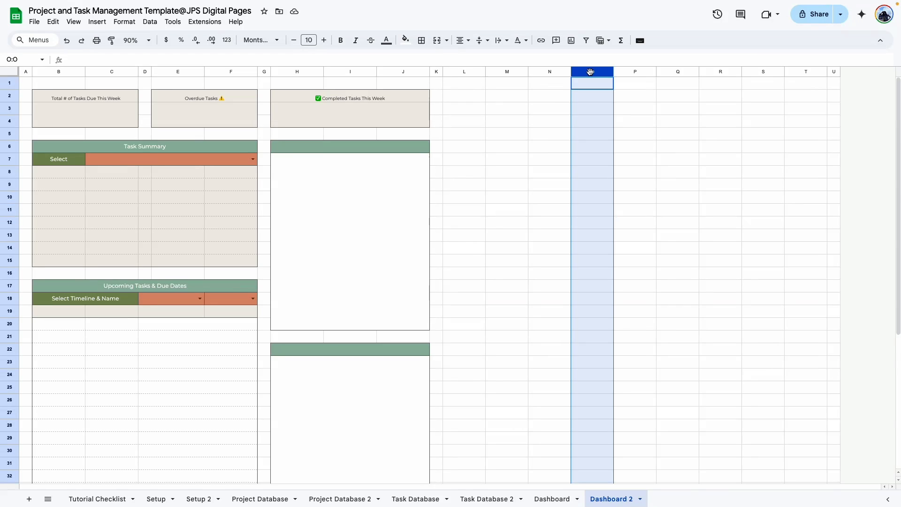
{"action": "left_click", "coordinate": [715, 72], "text": "ctrl"}
{"action": "right_click", "coordinate": [713, 76]}
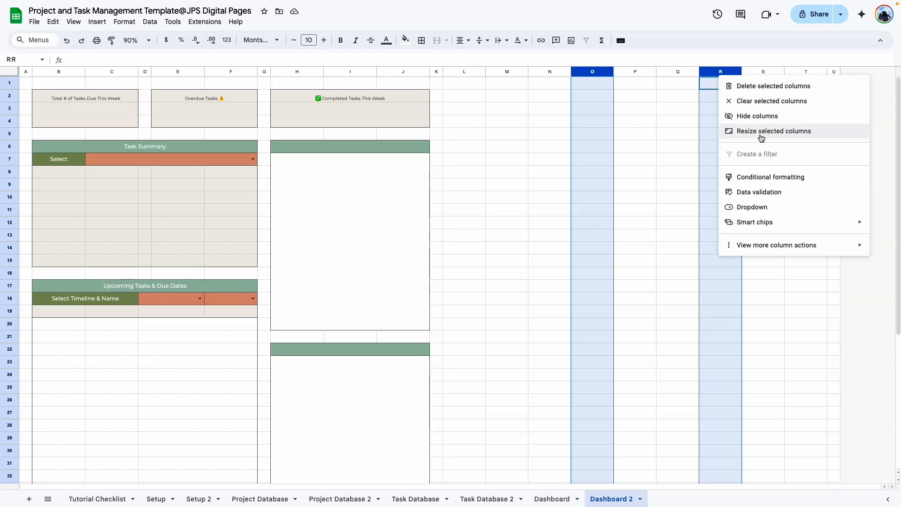
{"action": "left_click", "coordinate": [774, 130]}
{"action": "type", "text": "30"}
{"action": "key", "text": "Return"}
{"action": "left_click", "coordinate": [553, 210]}
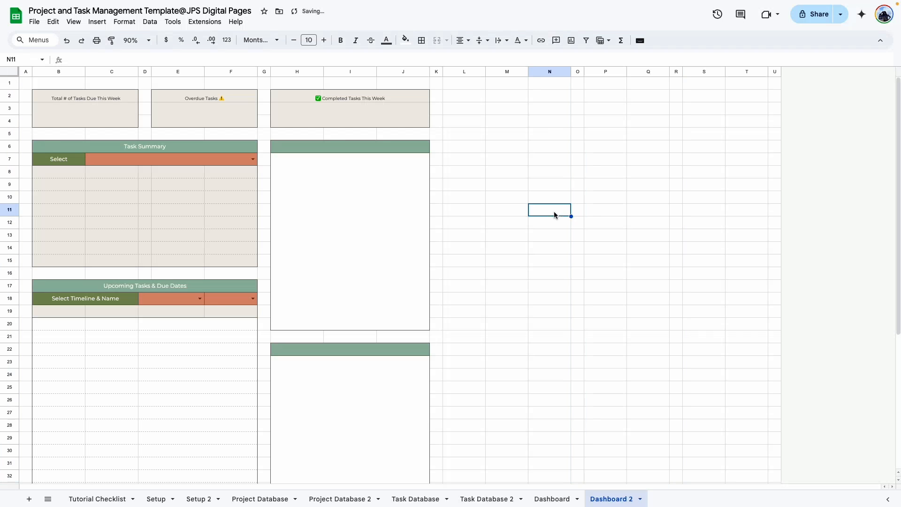
Copy columns H to J with the completed tasks card and chart blocks and paste them at column L.
{"action": "left_click_drag", "start_coordinate": [279, 71], "coordinate": [415, 72]}
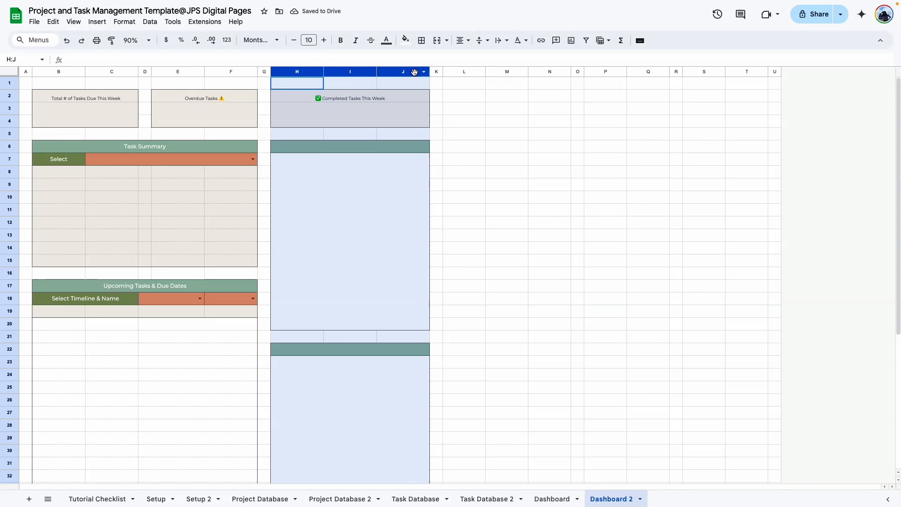
{"action": "key", "text": "ctrl+c"}
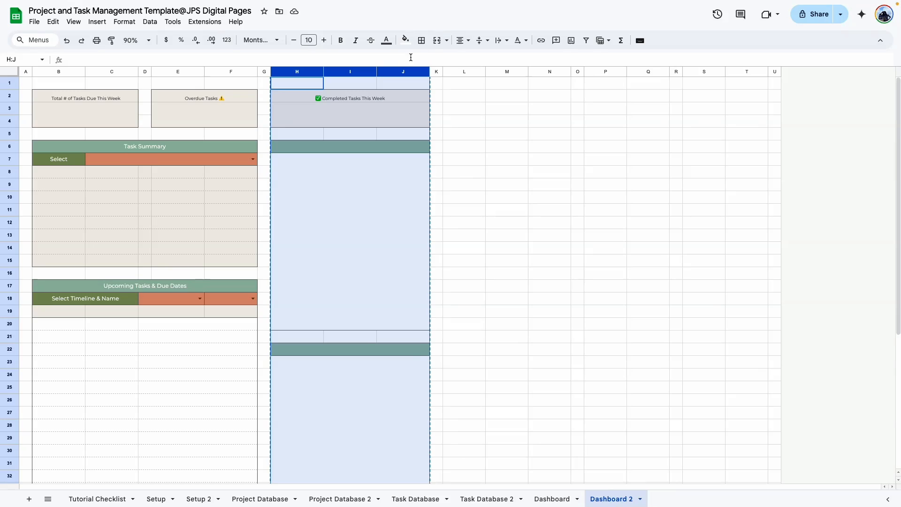
{"action": "left_click", "coordinate": [468, 71]}
{"action": "key", "text": "ctrl+v"}
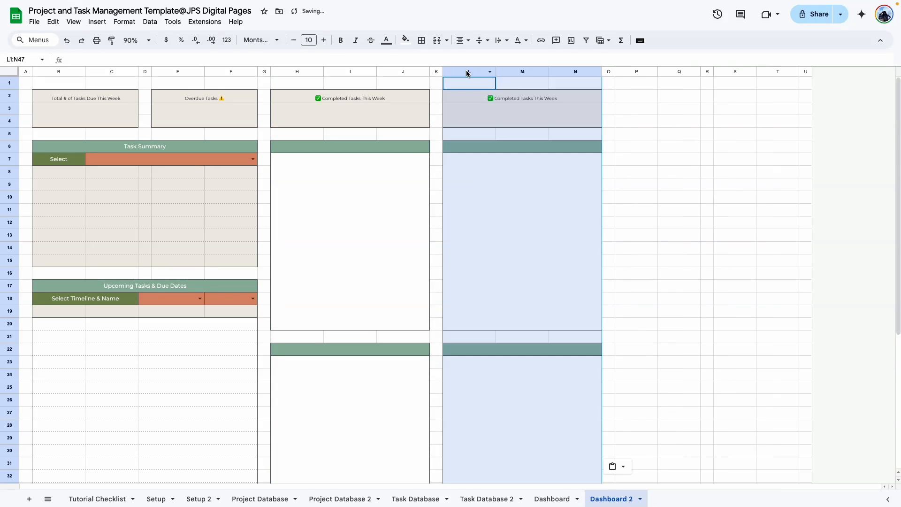
{"action": "left_click", "coordinate": [707, 185]}
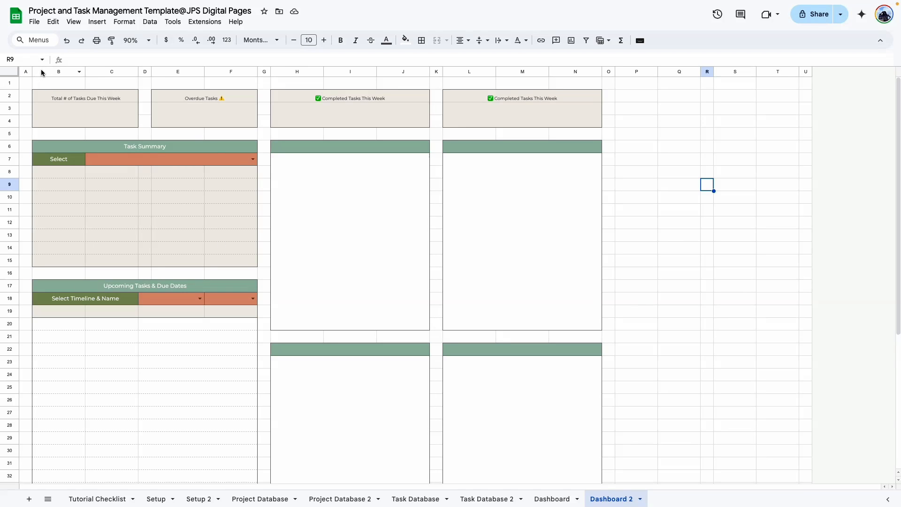
Copy columns B to F with the task cards, summary and upcoming tasks sections and paste them at column P.
{"action": "left_click_drag", "start_coordinate": [41, 72], "coordinate": [234, 80]}
{"action": "left_click", "coordinate": [641, 72]}
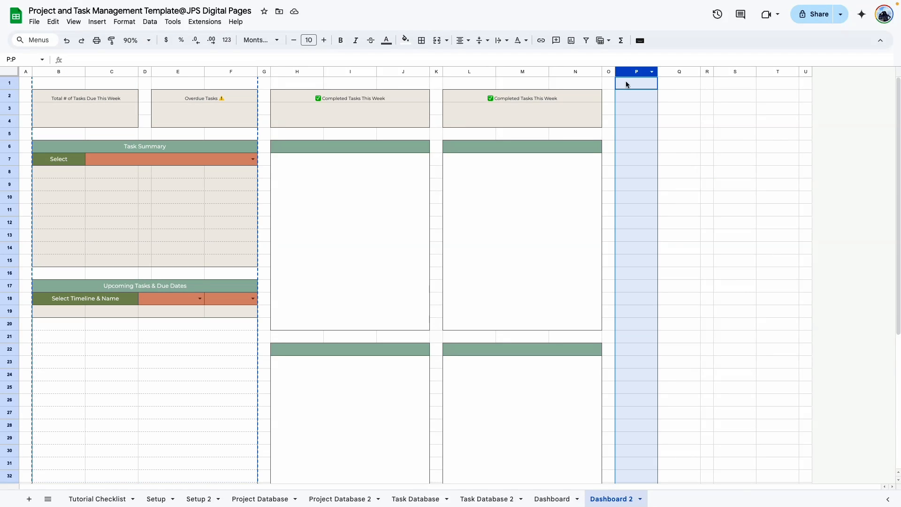
{"action": "key", "text": "super+v"}
{"action": "left_click", "coordinate": [728, 235]}
{"action": "scroll", "coordinate": [573, 199], "scroll_direction": "down", "scroll_amount": 5}
{"action": "scroll", "coordinate": [568, 193], "scroll_direction": "up", "scroll_amount": 5}
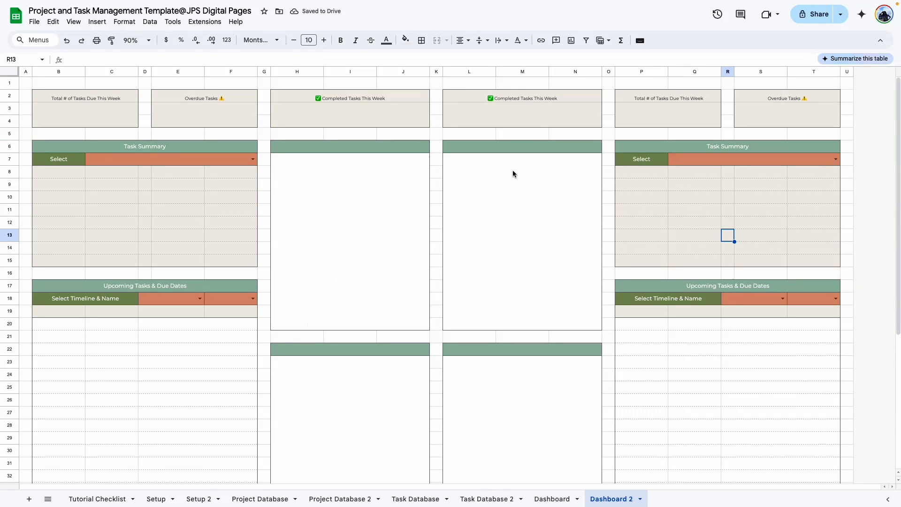
{"action": "left_click", "coordinate": [608, 146]}
{"action": "scroll", "coordinate": [353, 399], "scroll_direction": "down", "scroll_amount": 1}
{"action": "scroll", "coordinate": [353, 398], "scroll_direction": "down", "scroll_amount": 3}
{"action": "scroll", "coordinate": [353, 399], "scroll_direction": "up", "scroll_amount": 4}
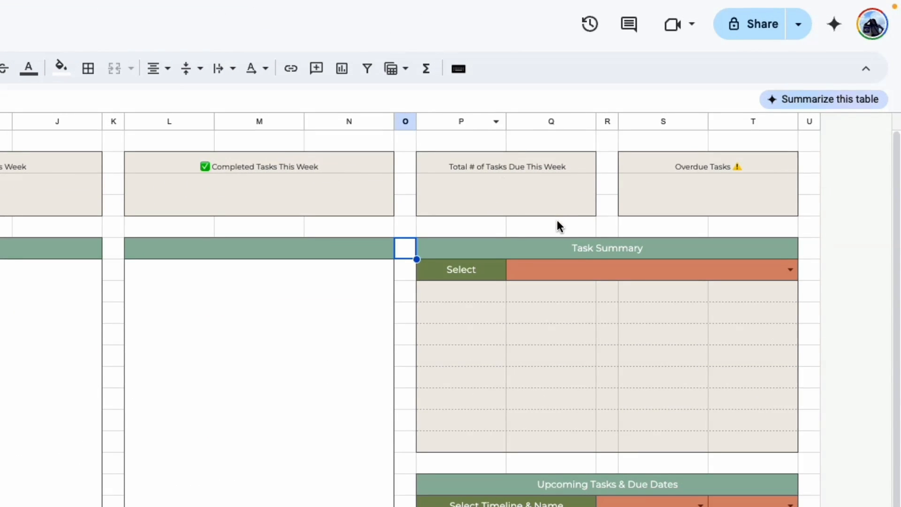
Replace "Tasks" with "Projects" in the copied Completed, Total # Due This Week and Overdue card titles.
{"action": "left_click", "coordinate": [305, 188]}
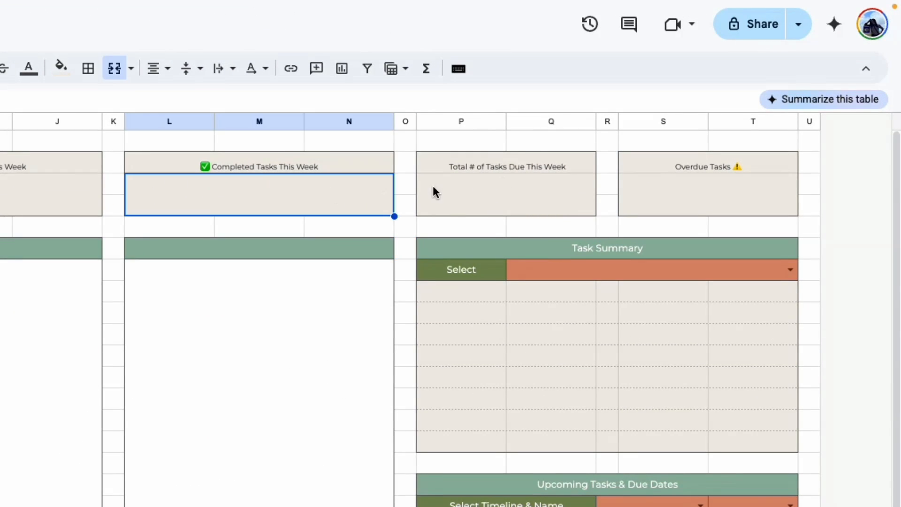
{"action": "double_click", "coordinate": [269, 163]}
{"action": "double_click", "coordinate": [268, 163]}
{"action": "type", "text": "Projects"}
{"action": "left_click", "coordinate": [495, 170]}
{"action": "double_click", "coordinate": [498, 155]}
{"action": "double_click", "coordinate": [499, 158]}
{"action": "type", "text": "Projects"}
{"action": "left_click", "coordinate": [714, 164]}
{"action": "double_click", "coordinate": [714, 167]}
{"action": "type", "text": "Projects"}
{"action": "left_click", "coordinate": [725, 225]}
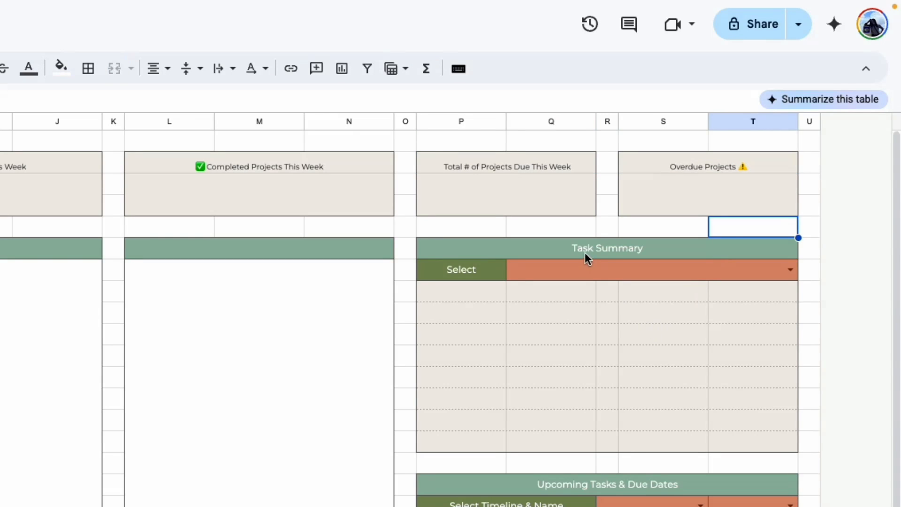
Retitle the copied section headers as "Projects Summary" and "Upcoming Projects & Due Dates".
{"action": "double_click", "coordinate": [585, 248]}
{"action": "type", "text": "Projects"}
{"action": "double_click", "coordinate": [598, 481]}
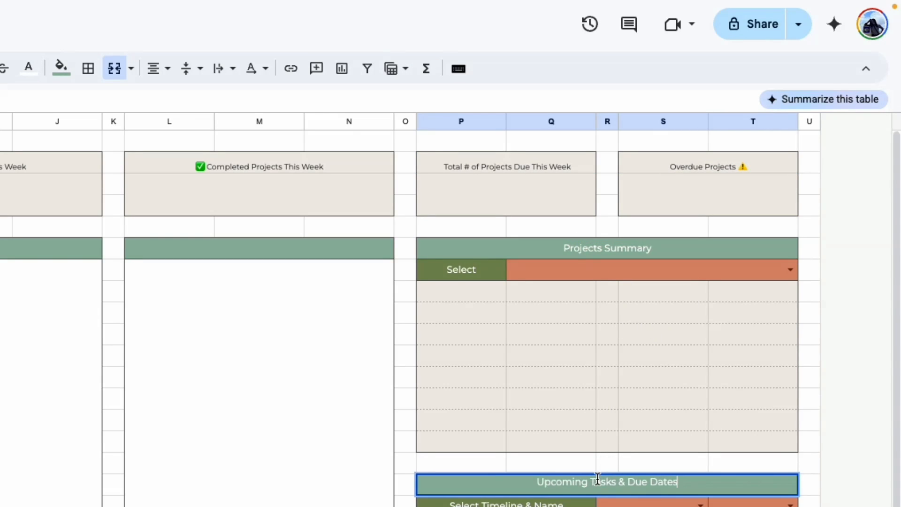
{"action": "type", "text": "Projects"}
{"action": "left_click", "coordinate": [810, 506]}
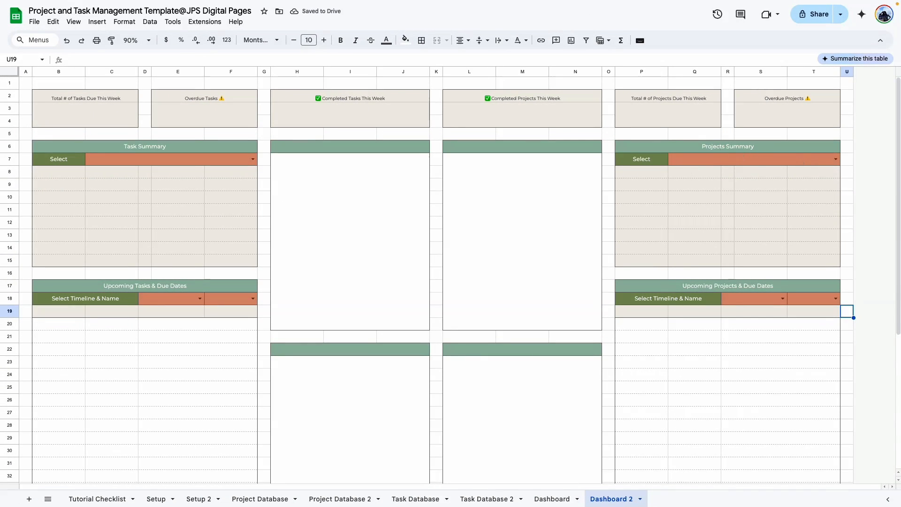
Set the source range of the Projects Summary dropdown in Q7:T7 to 'Project Database 2'!B3:B.
{"action": "left_click", "coordinate": [836, 160]}
{"action": "scroll", "coordinate": [751, 375], "scroll_direction": "down", "scroll_amount": 3}
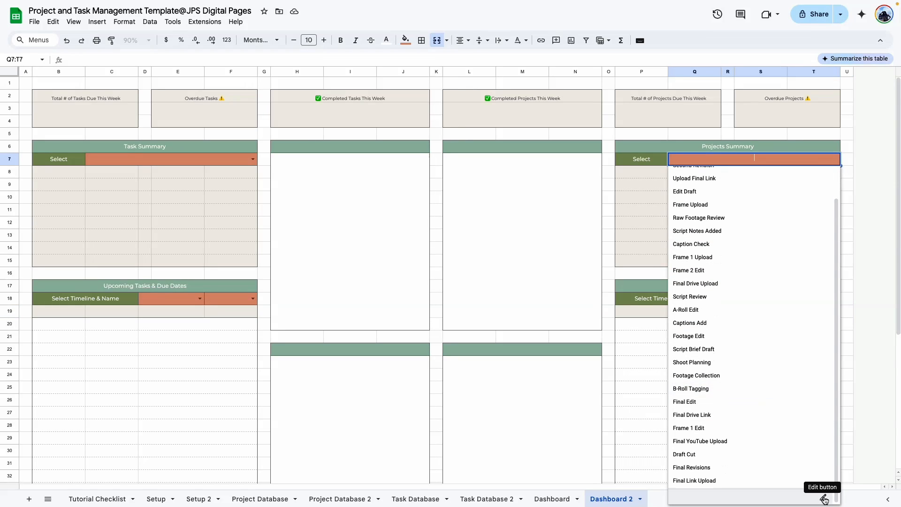
{"action": "left_click", "coordinate": [825, 499]}
{"action": "left_click", "coordinate": [869, 166]}
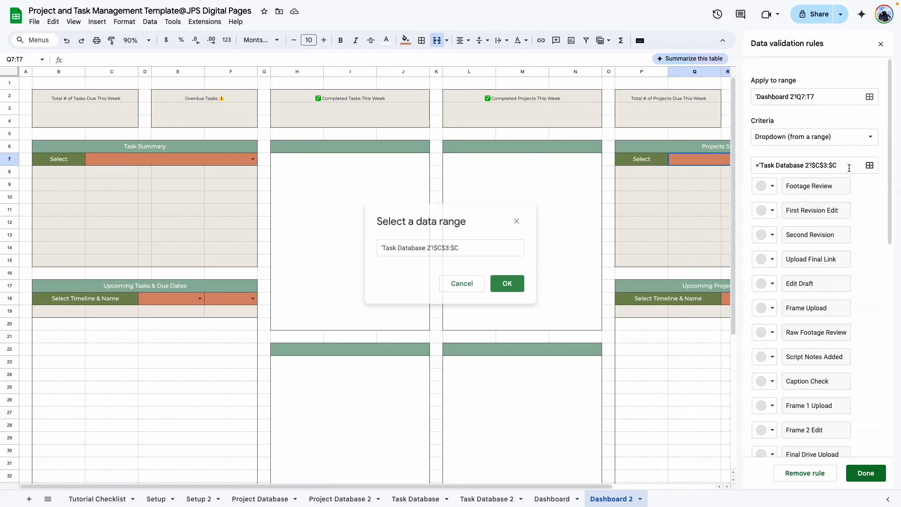
{"action": "left_click", "coordinate": [342, 499]}
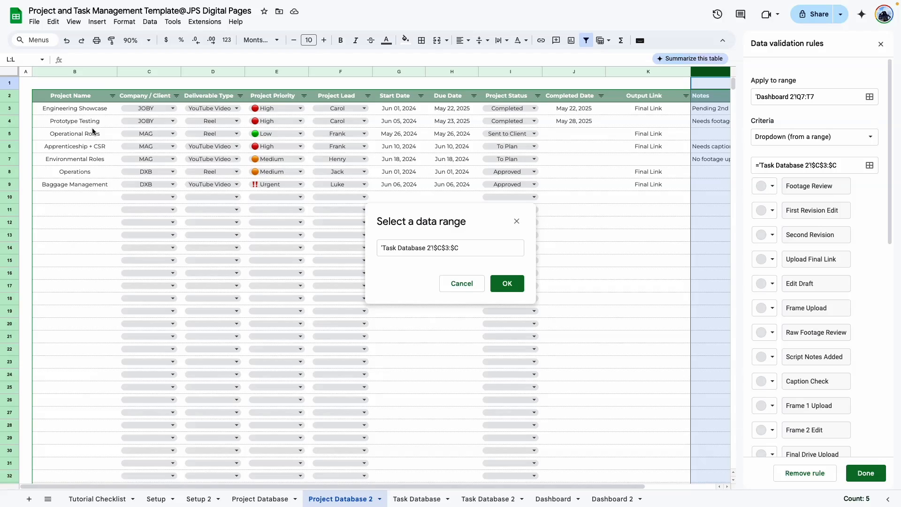
{"action": "left_click_drag", "start_coordinate": [86, 106], "coordinate": [96, 394]}
{"action": "left_click", "coordinate": [473, 248]}
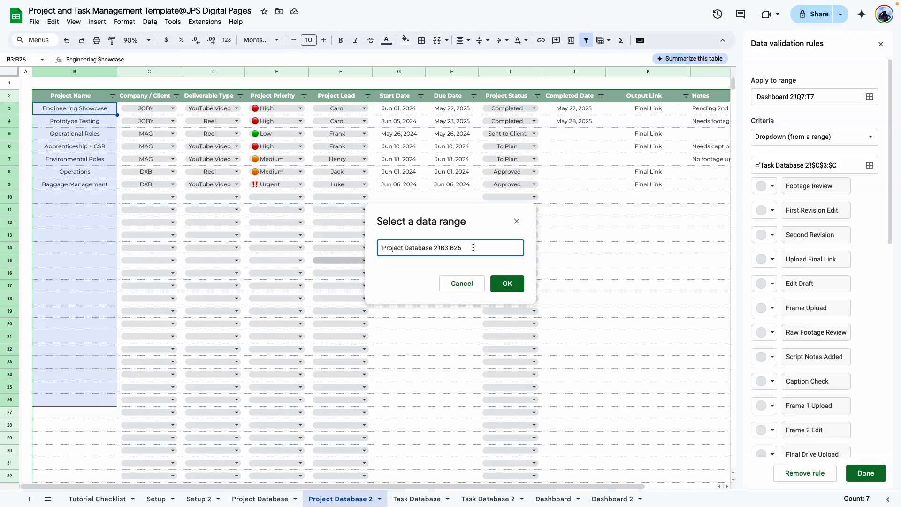
{"action": "key", "text": "BackSpace"}
{"action": "key", "text": "BackSpace"}
{"action": "left_click", "coordinate": [508, 283]}
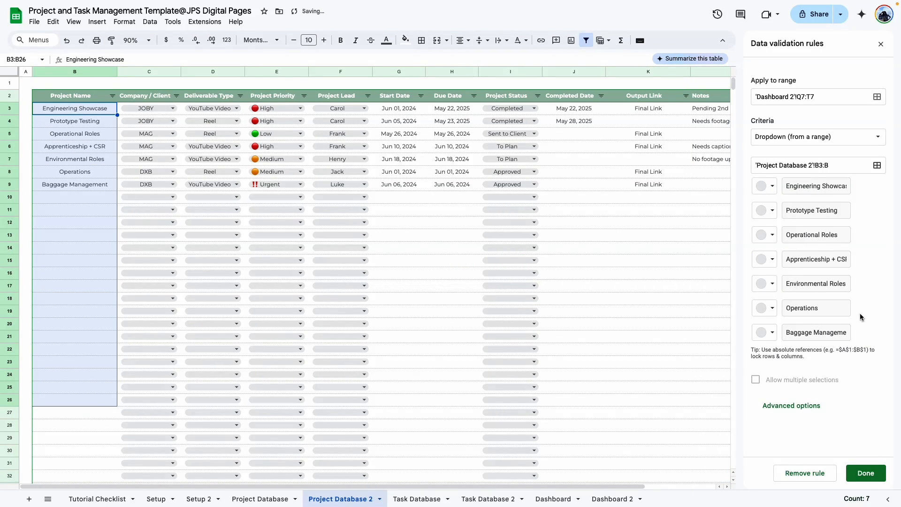
Return to Dashboard 2 and save the Projects Summary dropdown rule for just this instance.
{"action": "left_click", "coordinate": [612, 499]}
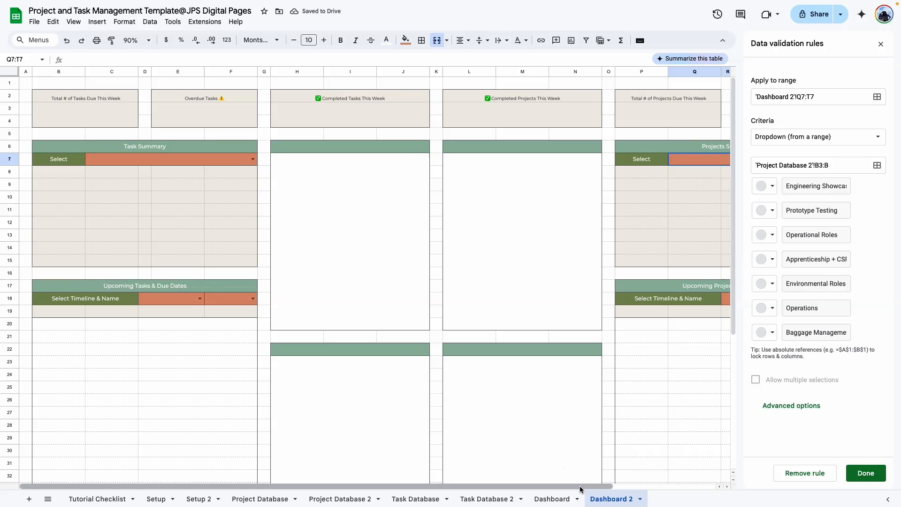
{"action": "left_click_drag", "start_coordinate": [580, 487], "coordinate": [645, 487]}
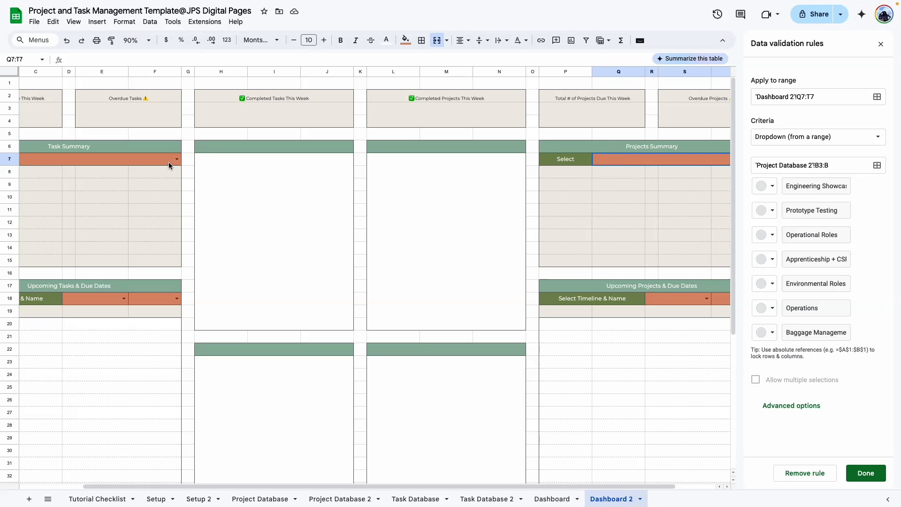
{"action": "left_click", "coordinate": [866, 474]}
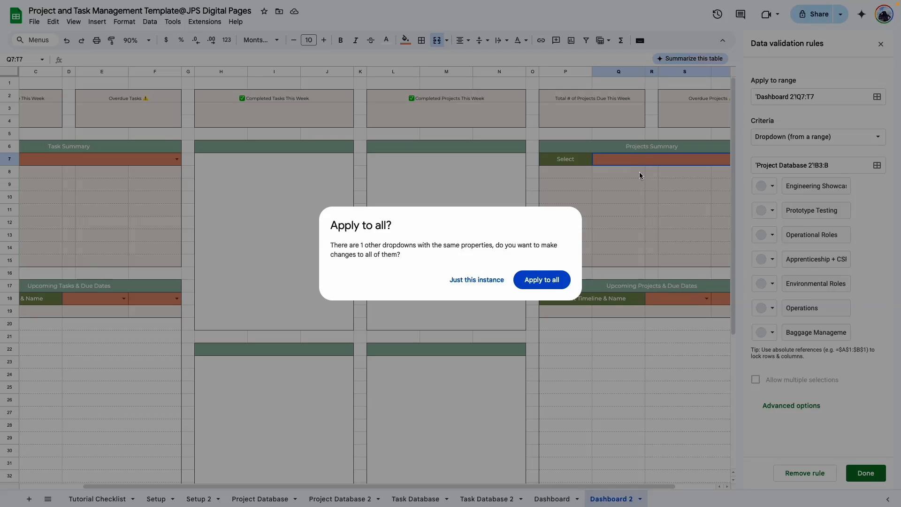
{"action": "left_click", "coordinate": [477, 279]}
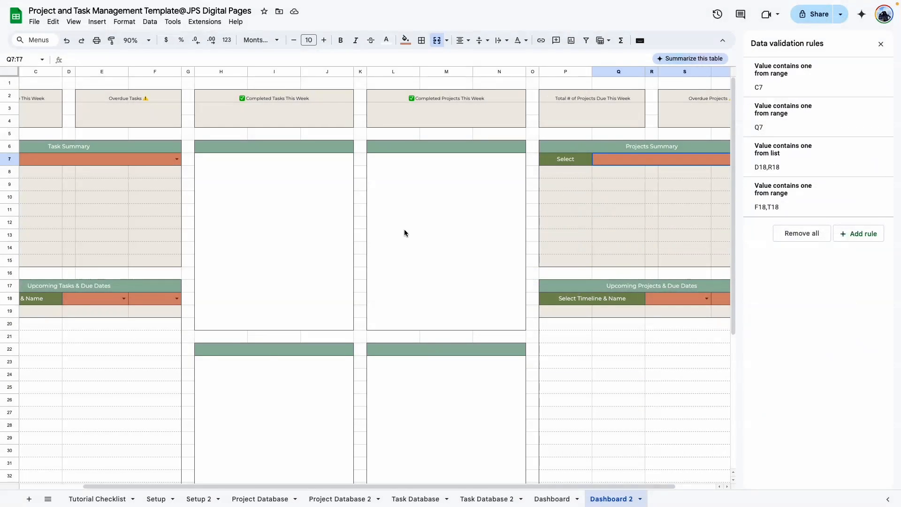
Close the data validation rules and check the options offered by the Projects Summary and Task Summary dropdowns.
{"action": "left_click", "coordinate": [881, 43]}
{"action": "left_click", "coordinate": [837, 159]}
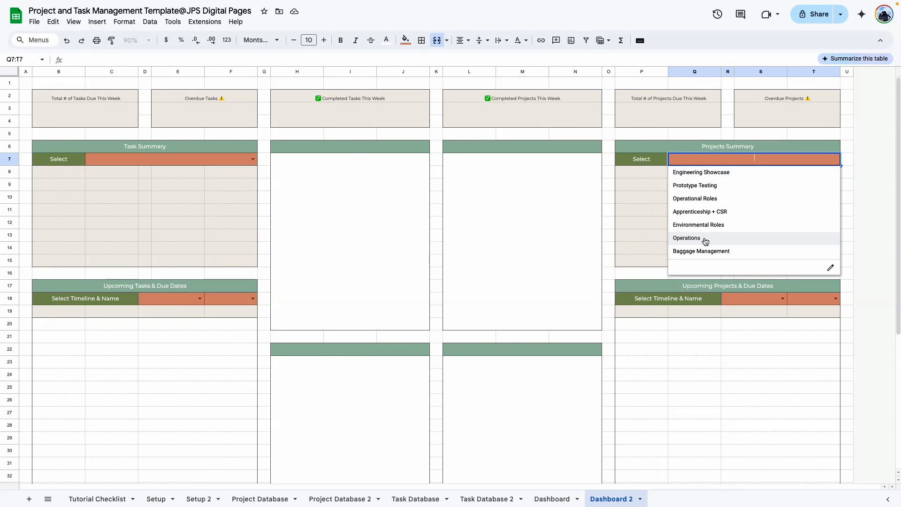
{"action": "left_click", "coordinate": [253, 159]}
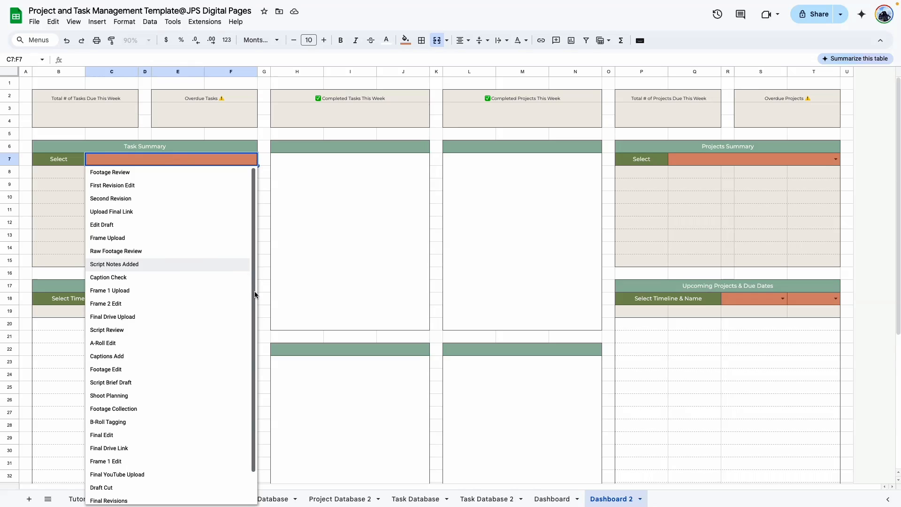
Change the timeline dropdown in R18:S18 to a dropdown from a range, using 'Setup 2'!F3:F19 as its source.
{"action": "left_click", "coordinate": [755, 297]}
{"action": "left_click", "coordinate": [783, 299]}
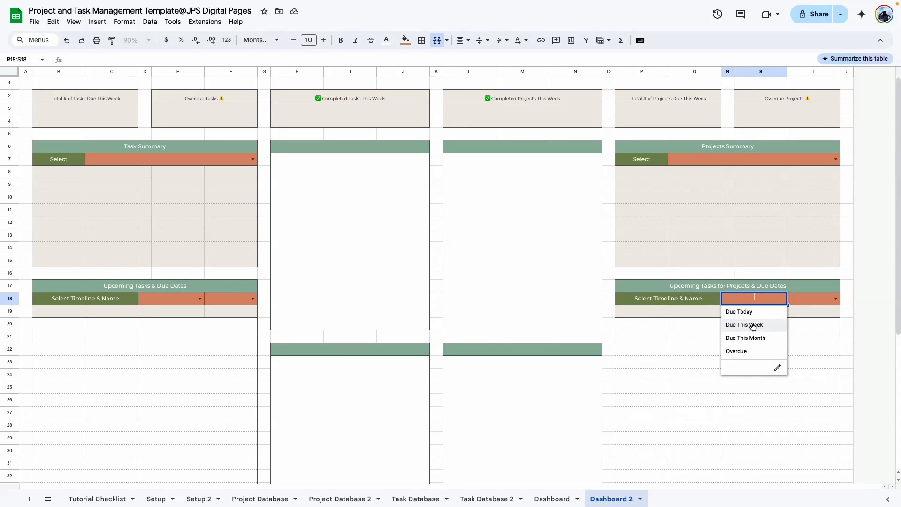
{"action": "left_click", "coordinate": [779, 368]}
{"action": "left_click", "coordinate": [875, 142]}
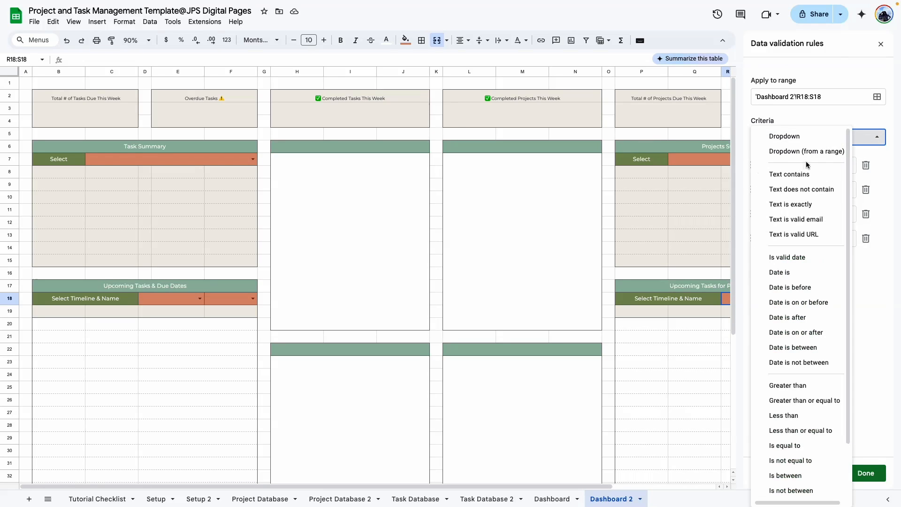
{"action": "left_click", "coordinate": [806, 153]}
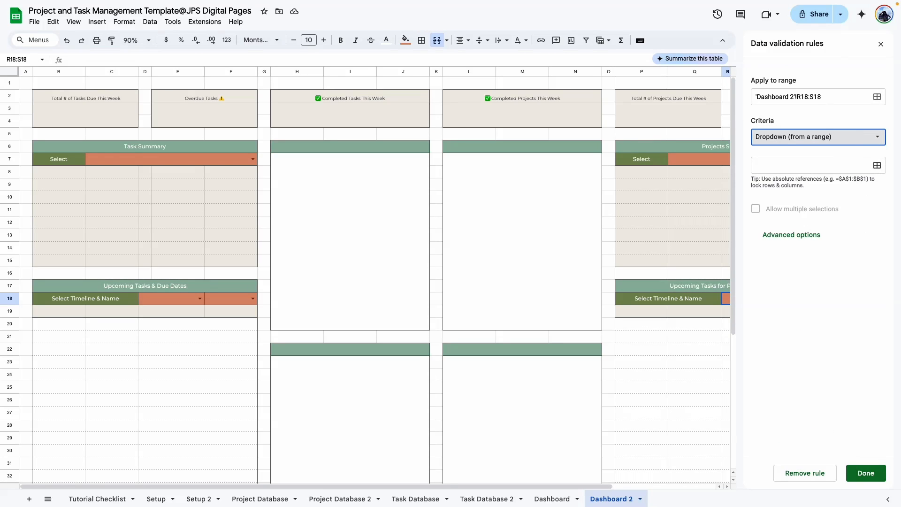
{"action": "left_click", "coordinate": [877, 165]}
{"action": "left_click", "coordinate": [198, 499]}
{"action": "left_click_drag", "start_coordinate": [286, 111], "coordinate": [291, 312]}
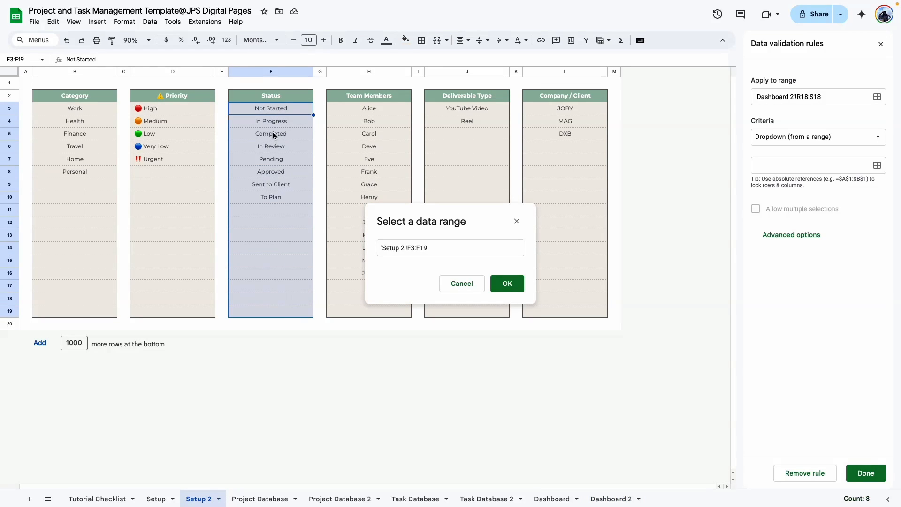
{"action": "left_click", "coordinate": [509, 285]}
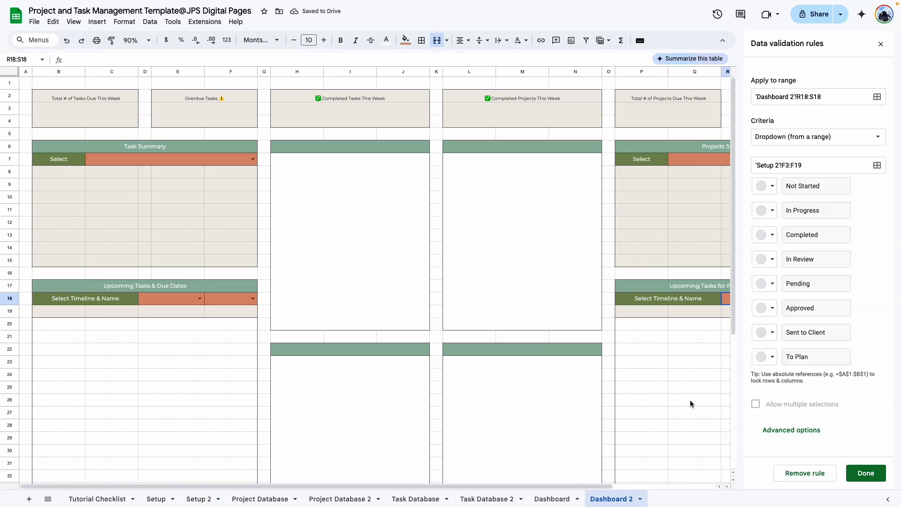
Save the R18:S18 dropdown rule for just this instance and choose Not Started in that cell.
{"action": "left_click_drag", "start_coordinate": [585, 484], "coordinate": [687, 485]}
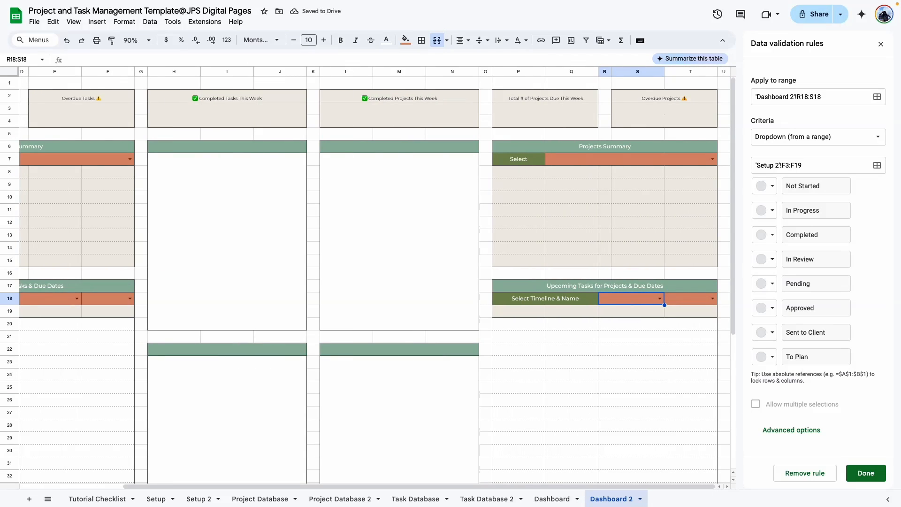
{"action": "left_click", "coordinate": [866, 472]}
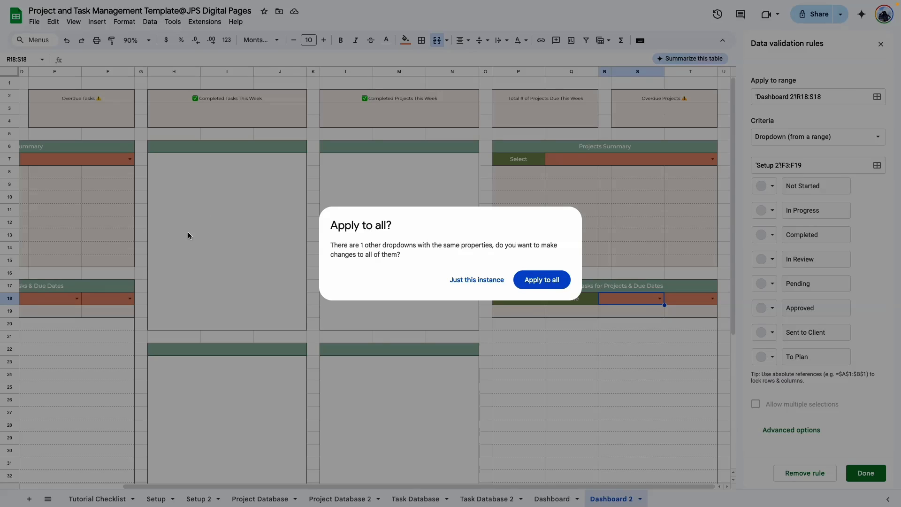
{"action": "left_click", "coordinate": [465, 281]}
{"action": "left_click", "coordinate": [659, 299]}
{"action": "left_click", "coordinate": [616, 313]}
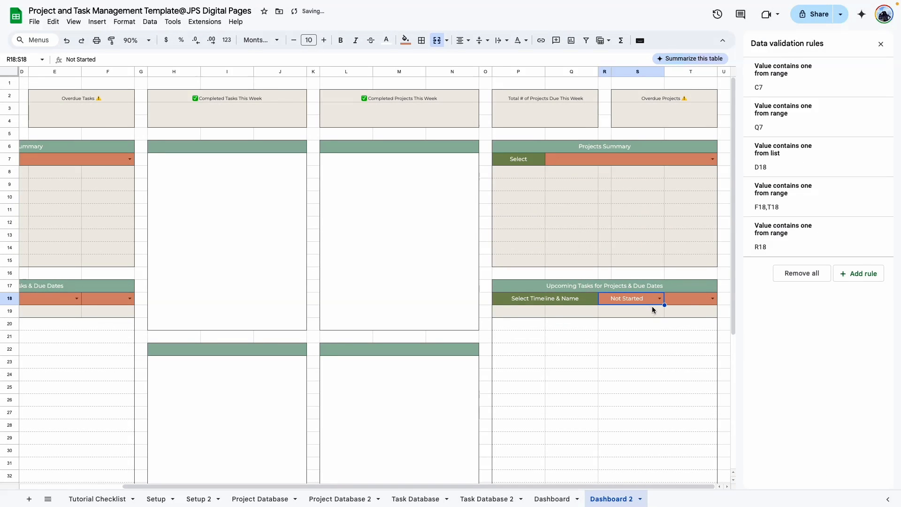
Check the options of the D18 timeline and T18 name dropdowns, and review the overall Dashboard 2 layout.
{"action": "left_click", "coordinate": [77, 298]}
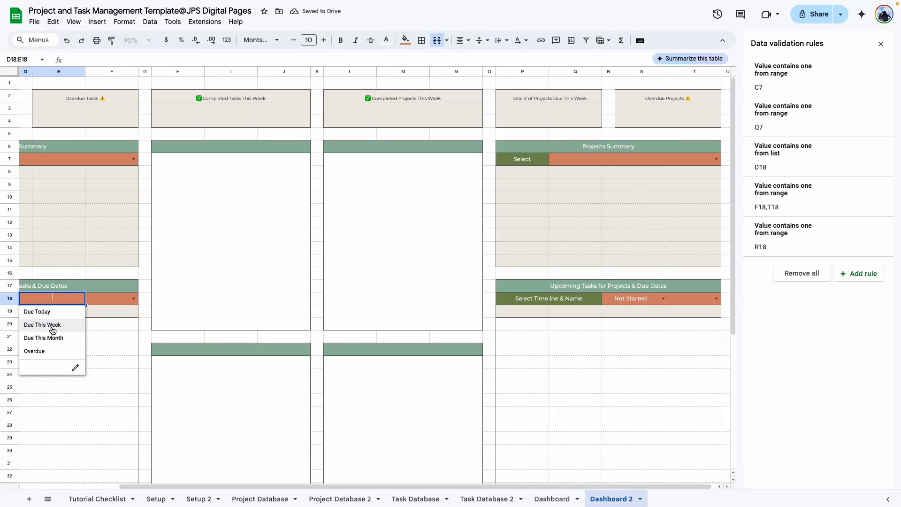
{"action": "left_click", "coordinate": [636, 389]}
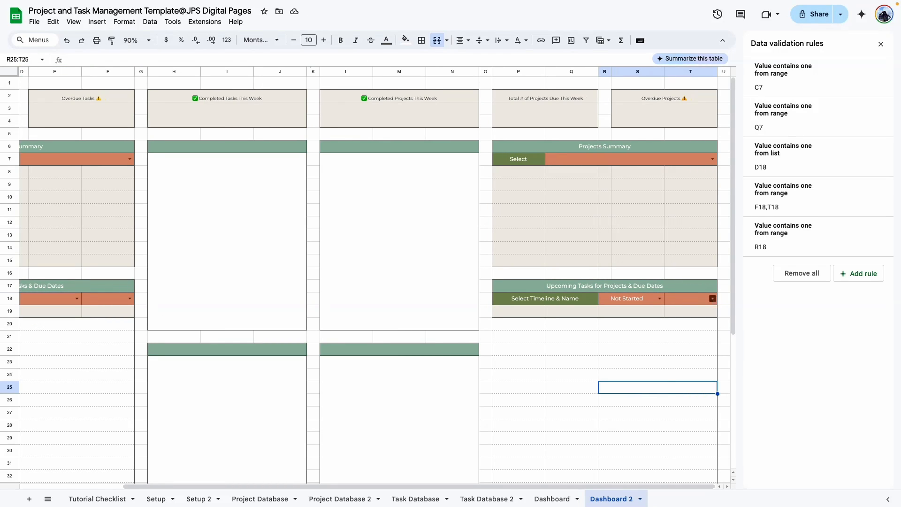
{"action": "left_click", "coordinate": [713, 299]}
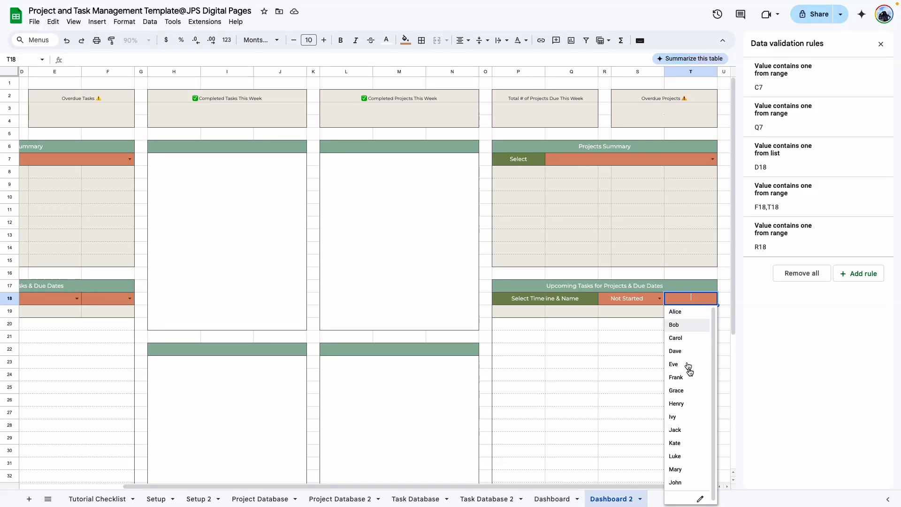
{"action": "left_click", "coordinate": [620, 390]}
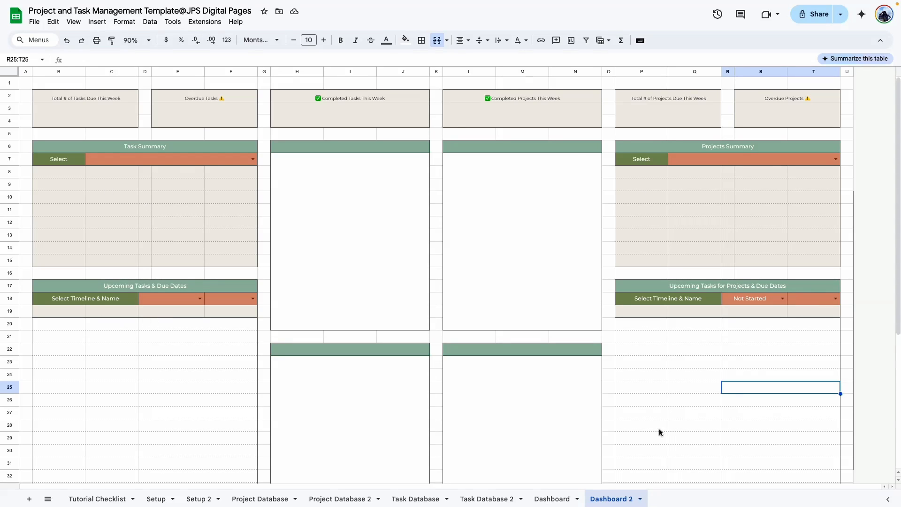
{"action": "left_click", "coordinate": [721, 373]}
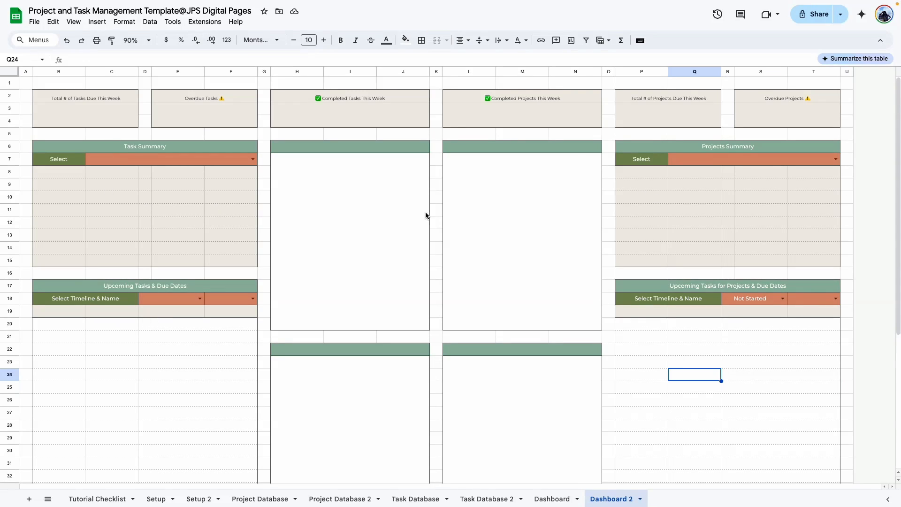
{"action": "scroll", "coordinate": [599, 342], "scroll_direction": "down", "scroll_amount": 10}
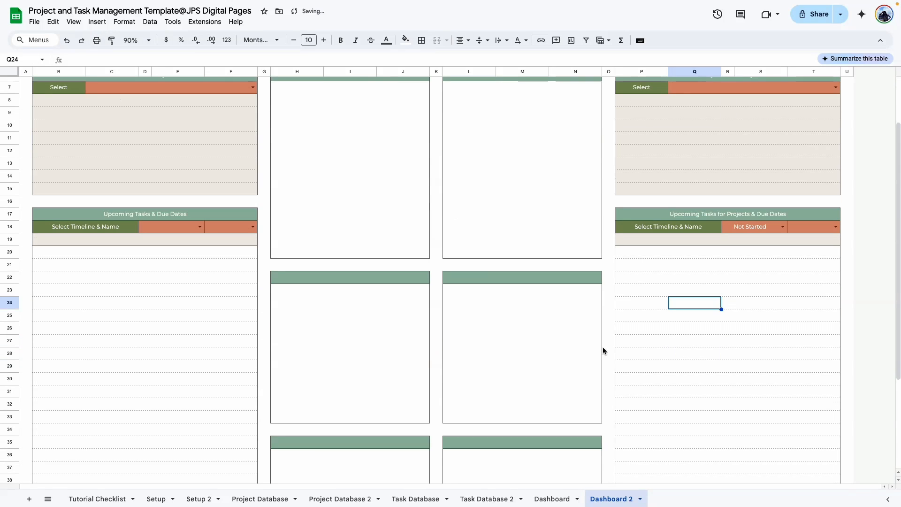
Mark "Dashboard structure" as done on the Tutorial Checklist sheet.
{"action": "left_click", "coordinate": [97, 498]}
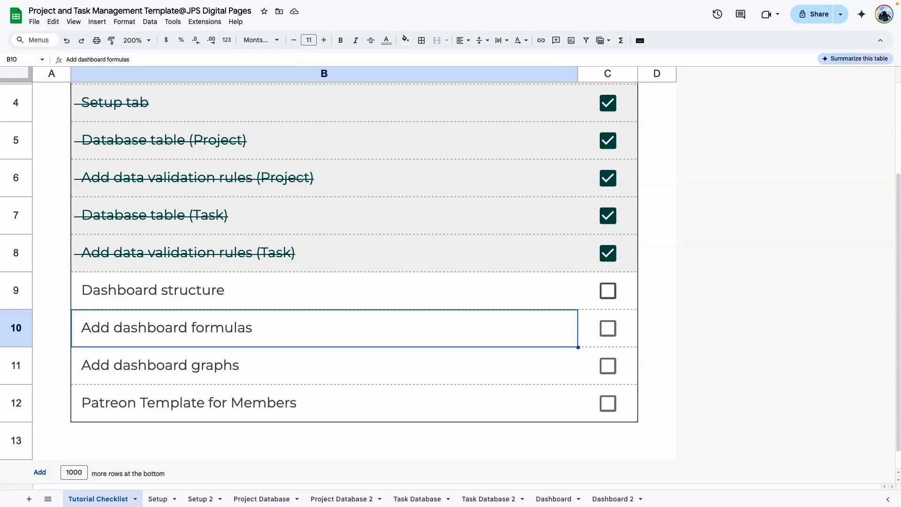
{"action": "left_click", "coordinate": [613, 293]}
{"action": "left_click", "coordinate": [209, 349]}
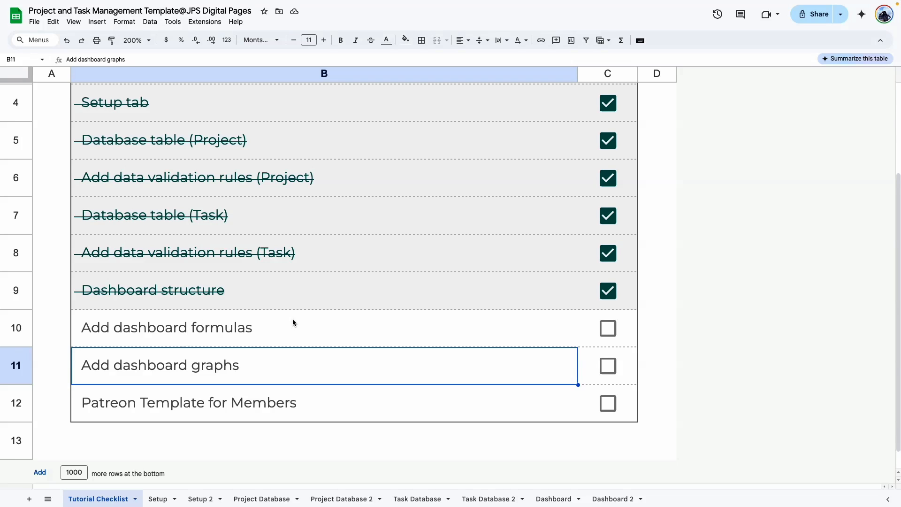
Copy the full COUNTIFS formula from the Total # of Tasks Due This Week card (B3:C4) on the original Dashboard sheet.
{"action": "left_click", "coordinate": [594, 498]}
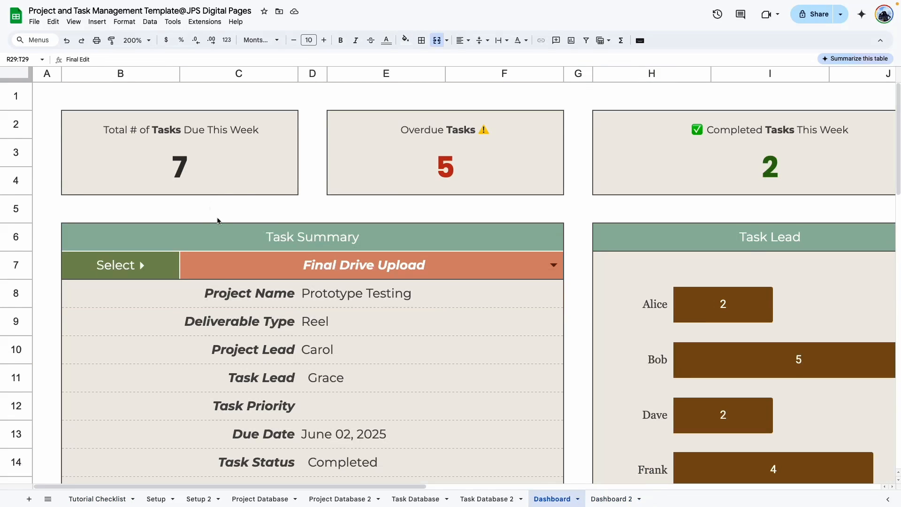
{"action": "left_click", "coordinate": [155, 162]}
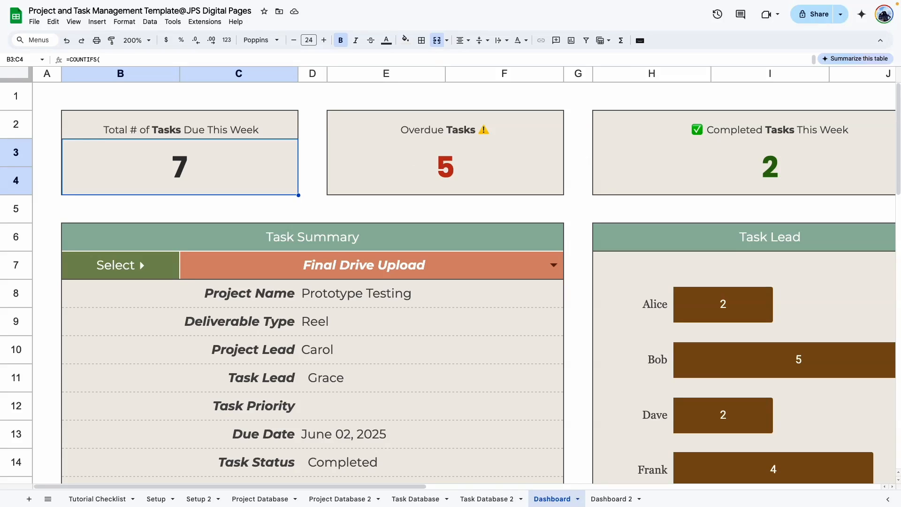
{"action": "key", "text": "Up"}
{"action": "key", "text": "Right"}
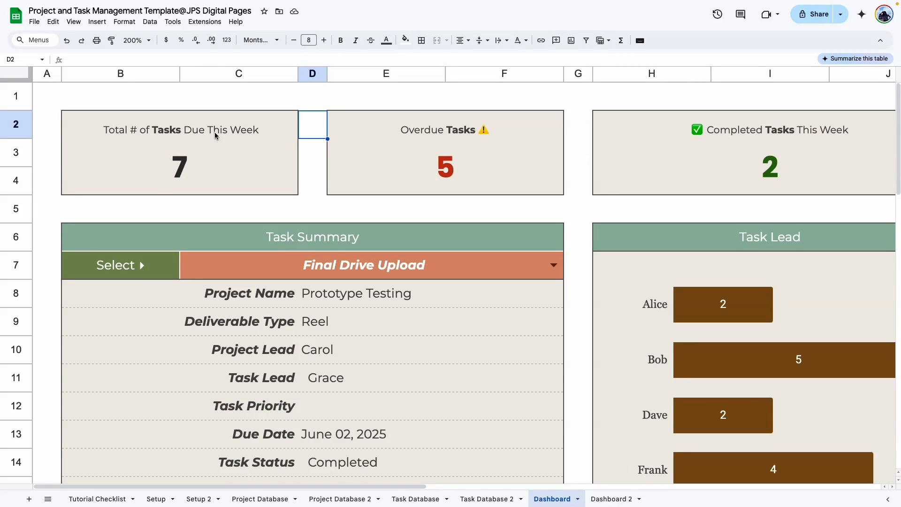
{"action": "double_click", "coordinate": [187, 179]}
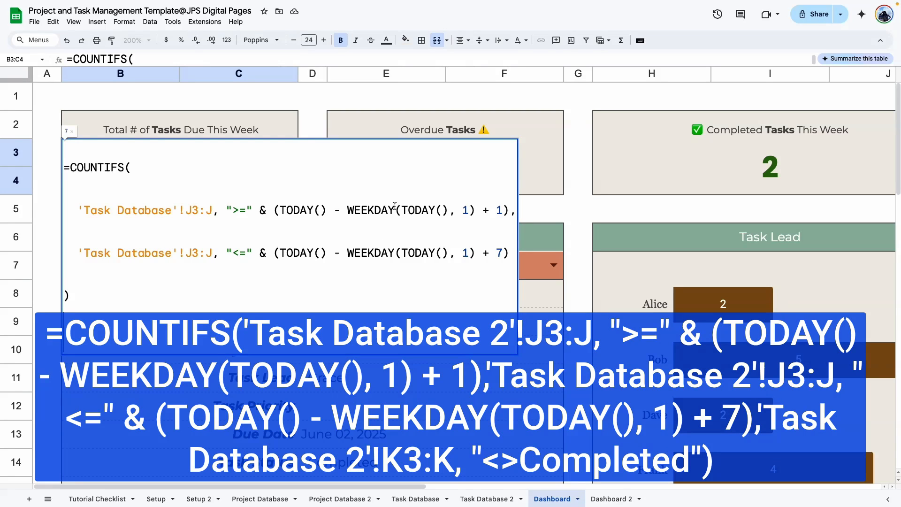
{"action": "key", "text": "ctrl+a"}
{"action": "key", "text": "ctrl+c"}
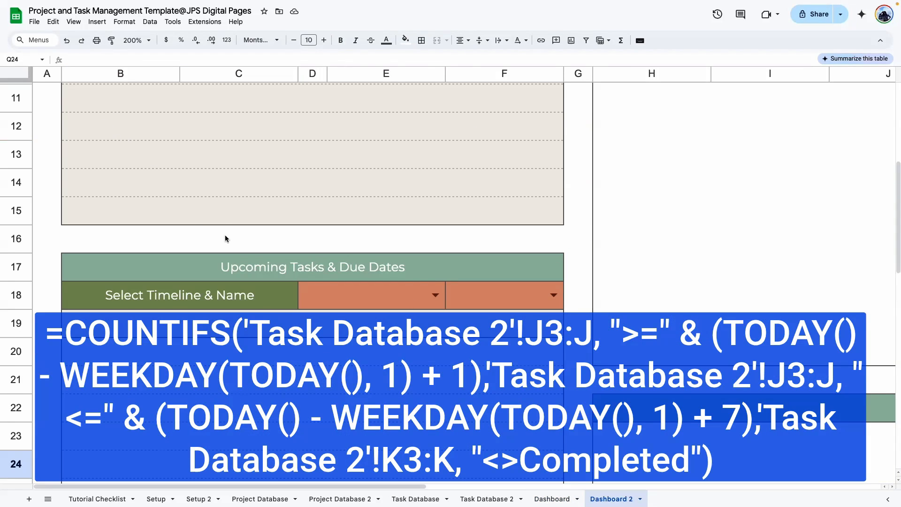
Paste the COUNTIFS formula into B3:C4 of Dashboard 2 and change both sheet references to 'Task Database 2'.
{"action": "scroll", "coordinate": [224, 239], "scroll_direction": "up", "scroll_amount": 5}
{"action": "left_click", "coordinate": [203, 183]}
{"action": "key", "text": "Return"}
{"action": "key", "text": "ctrl+v"}
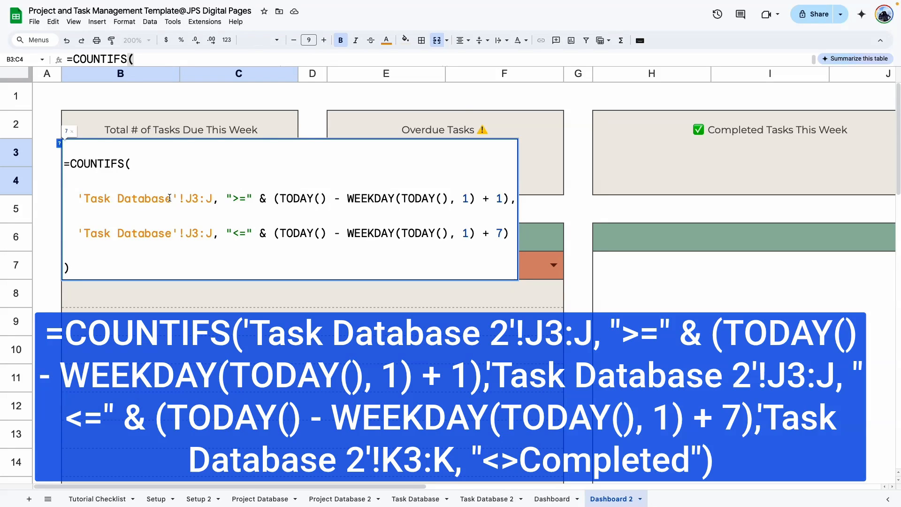
{"action": "left_click", "coordinate": [171, 198]}
{"action": "type", "text": "2"}
{"action": "left_click", "coordinate": [177, 230]}
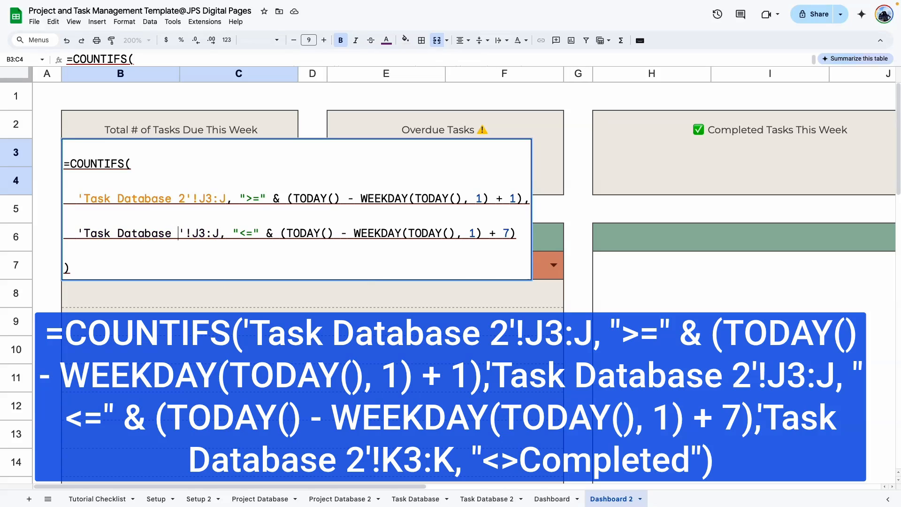
{"action": "type", "text": "2"}
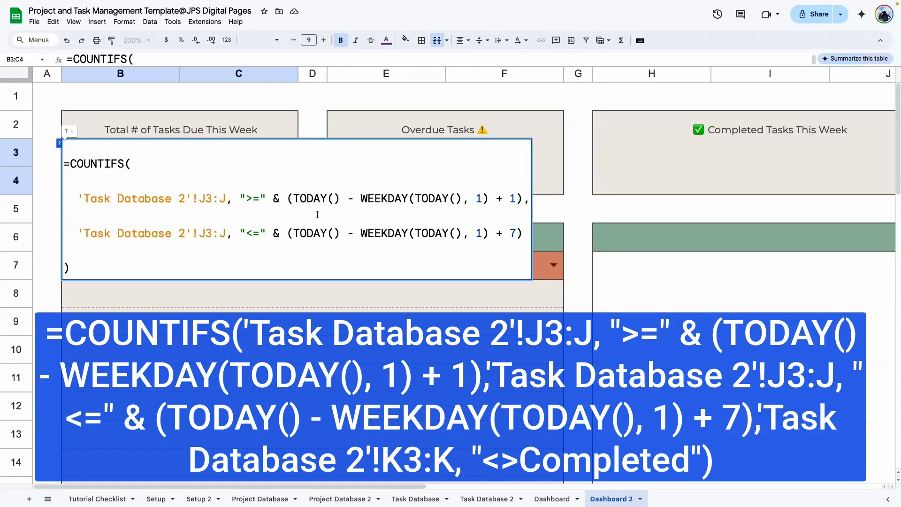
{"action": "key", "text": "Return"}
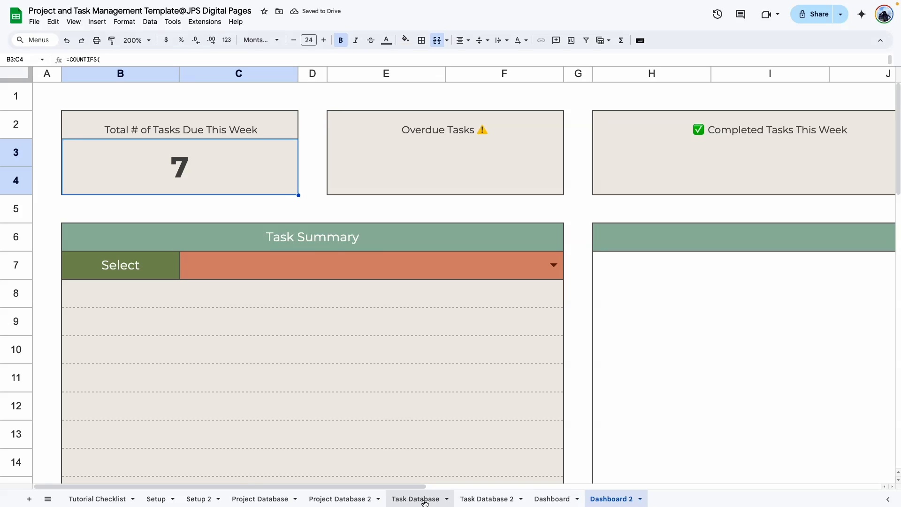
Go to the Due Date column of Task Database 2 and examine the current week on the calendar of J3.
{"action": "left_click", "coordinate": [484, 499]}
{"action": "scroll", "coordinate": [747, 446], "scroll_direction": "right", "scroll_amount": 5}
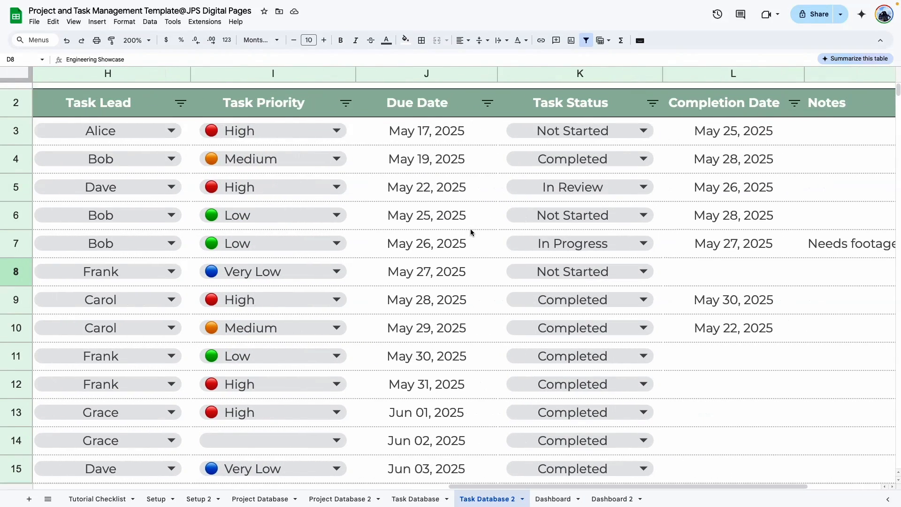
{"action": "scroll", "coordinate": [471, 232], "scroll_direction": "up", "scroll_amount": 1}
{"action": "left_click", "coordinate": [449, 326]}
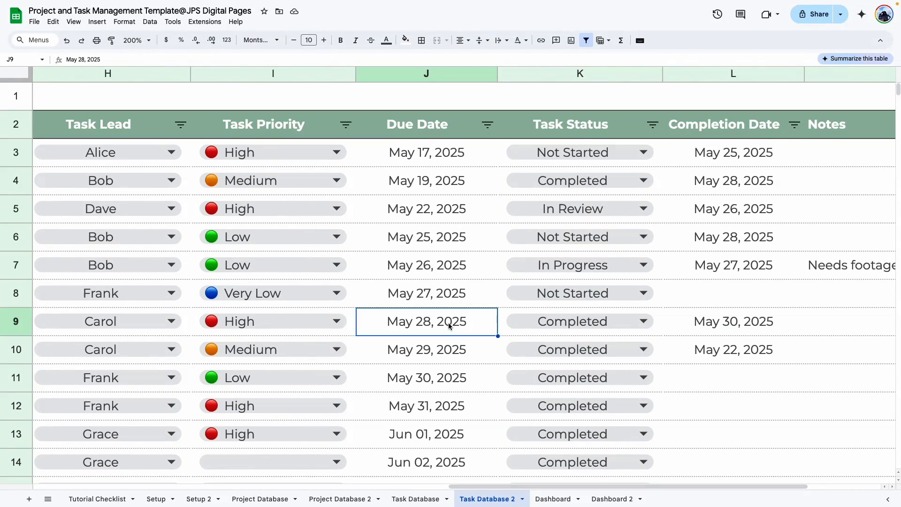
{"action": "double_click", "coordinate": [431, 159]}
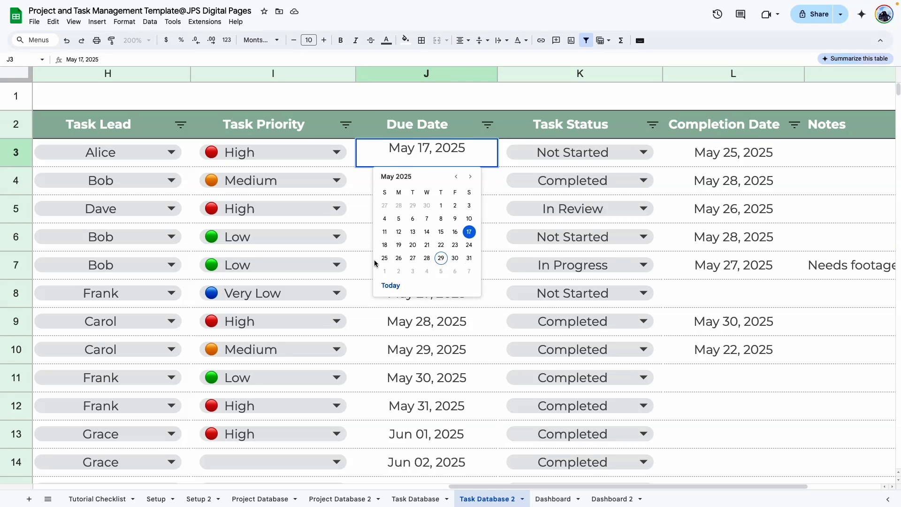
{"action": "left_click", "coordinate": [477, 357]}
Examine the due dates in J6:J12 of Task Database 2 that fall within the current week.
{"action": "left_click", "coordinate": [446, 268]}
{"action": "left_click", "coordinate": [440, 294]}
{"action": "left_click", "coordinate": [443, 324]}
{"action": "left_click", "coordinate": [445, 357]}
{"action": "left_click", "coordinate": [444, 384]}
{"action": "left_click", "coordinate": [439, 410]}
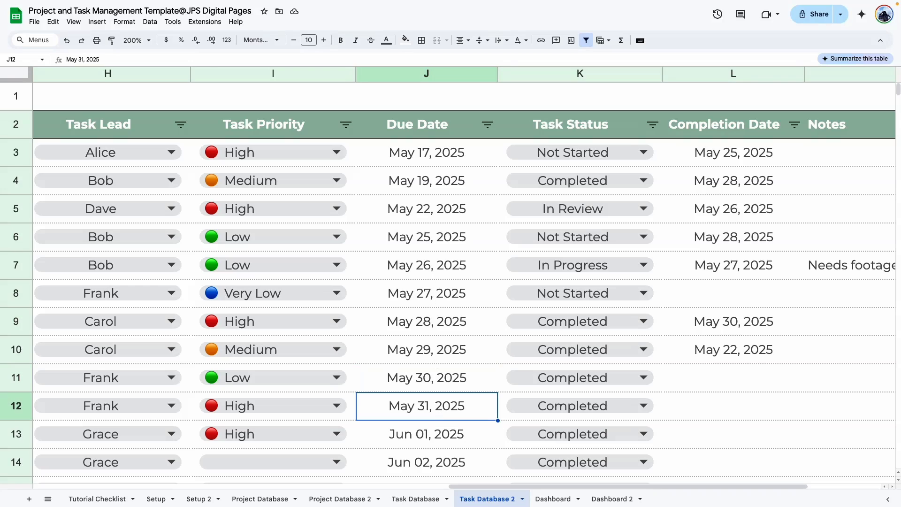
{"action": "left_click", "coordinate": [442, 274]}
{"action": "left_click_drag", "start_coordinate": [443, 235], "coordinate": [446, 405]}
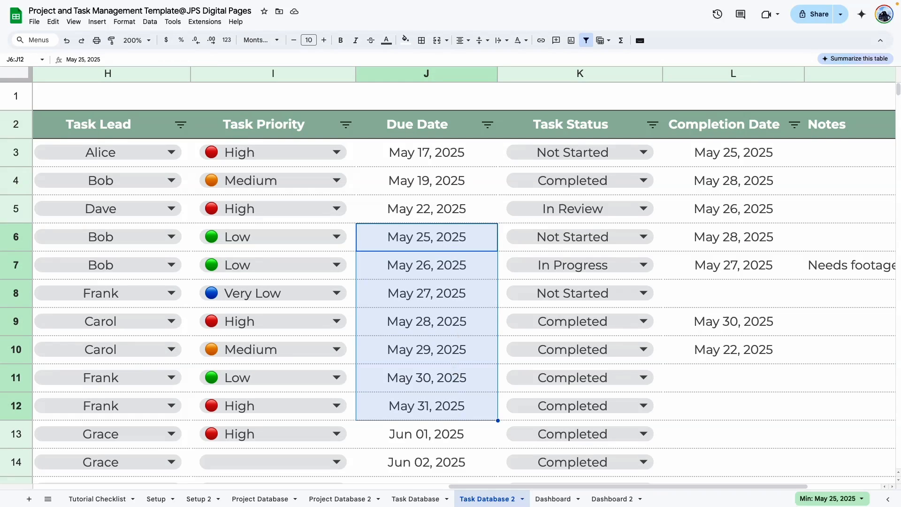
{"action": "left_click", "coordinate": [459, 329]}
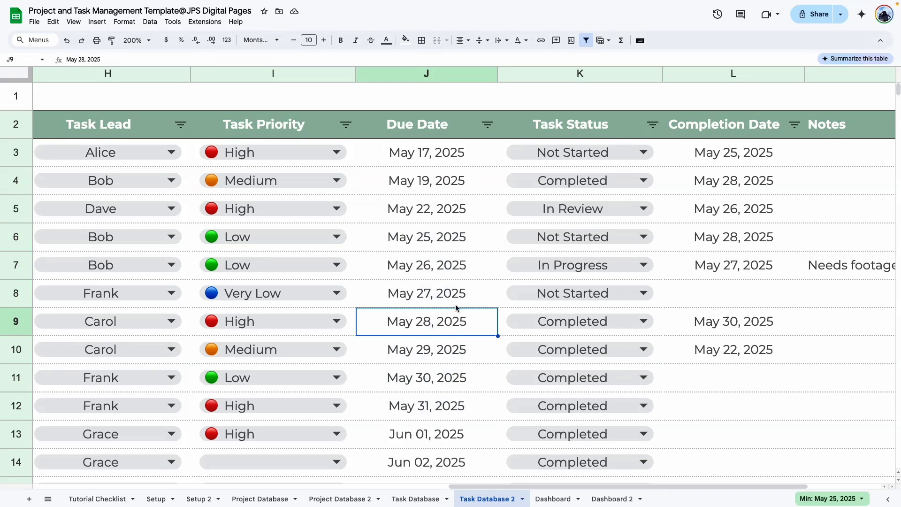
Set the due date in J6 to May 24, 2025 and return to Dashboard 2 to check the weekly task count.
{"action": "double_click", "coordinate": [419, 239]}
{"action": "left_click", "coordinate": [469, 330]}
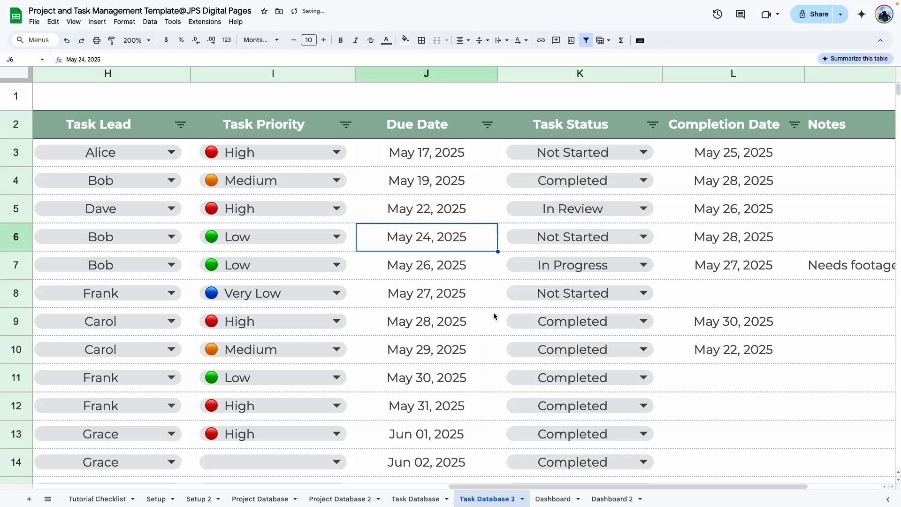
{"action": "left_click", "coordinate": [622, 503]}
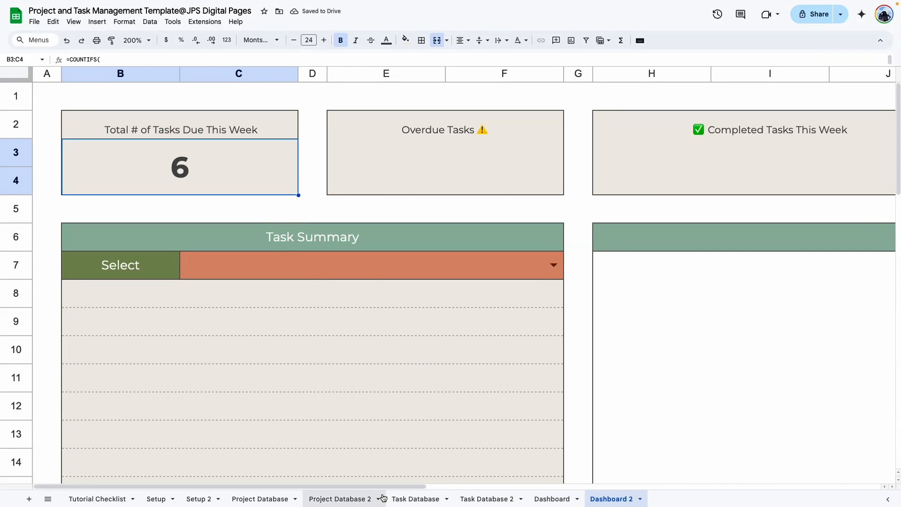
Try WEEKDAY type 2 in both date conditions of the B3:C4 formula on Dashboard 2, checking the due dates in Task Database 2.
{"action": "left_click", "coordinate": [413, 498]}
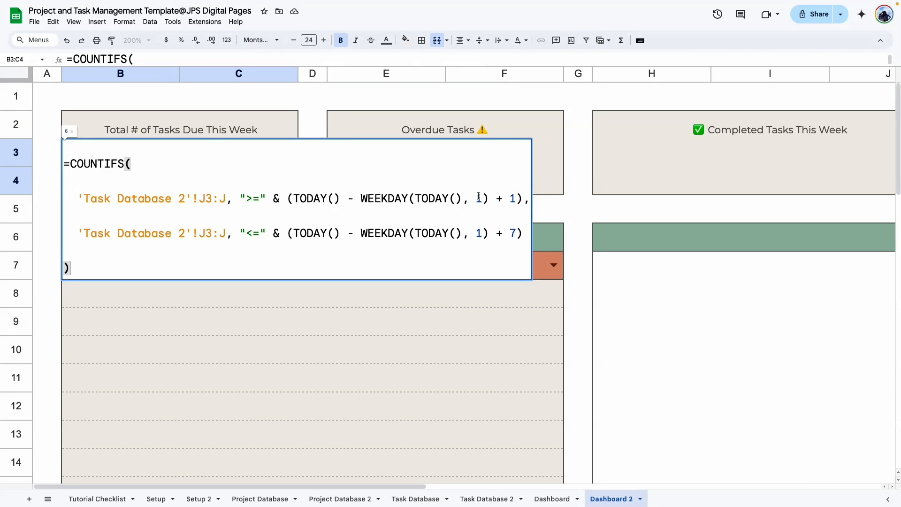
{"action": "double_click", "coordinate": [478, 198]}
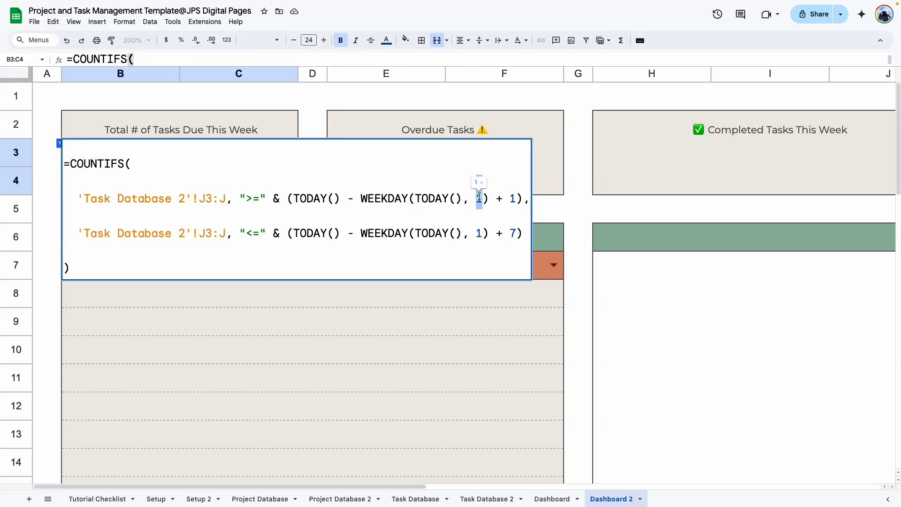
{"action": "type", "text": "2"}
{"action": "double_click", "coordinate": [479, 233]}
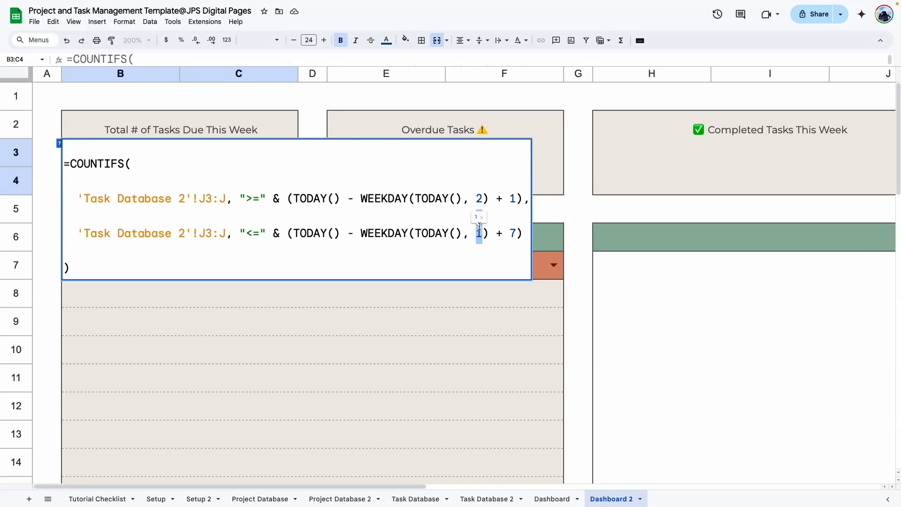
{"action": "type", "text": "2"}
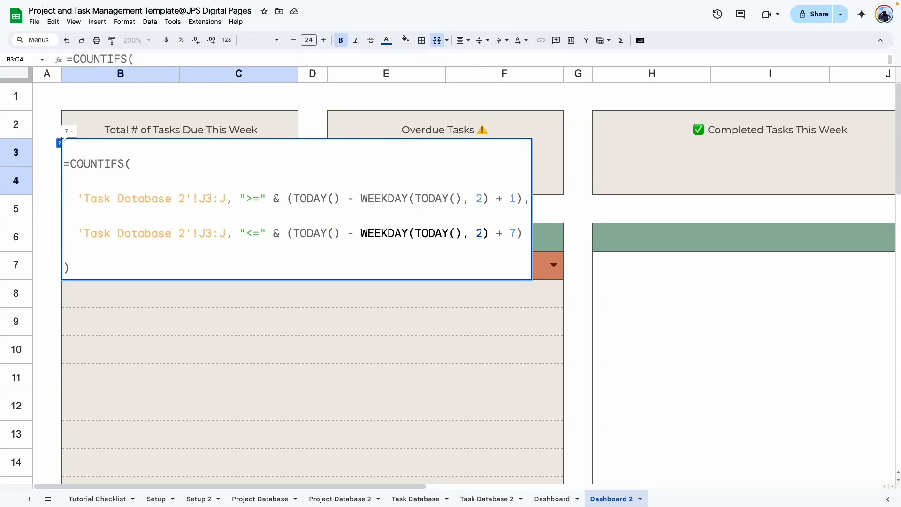
{"action": "key", "text": "Return"}
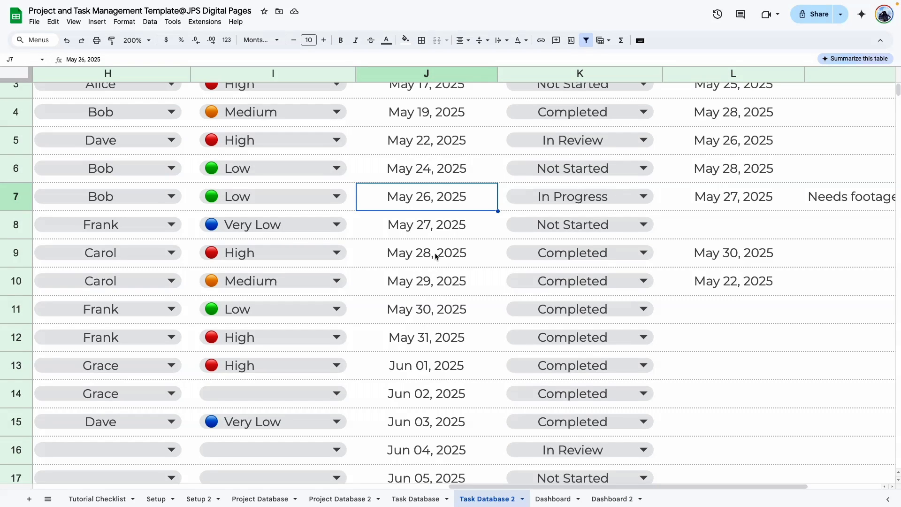
{"action": "left_click", "coordinate": [611, 499]}
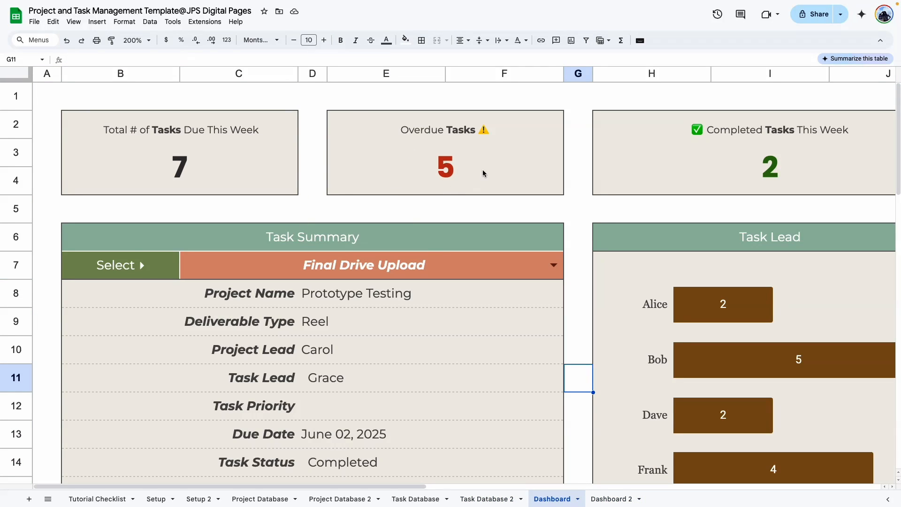
Copy the Overdue Tasks COUNTIFS formula from Dashboard into E3:F4 of Dashboard 2 and change both sheet references to 'Task Database 2'.
{"action": "double_click", "coordinate": [442, 165]}
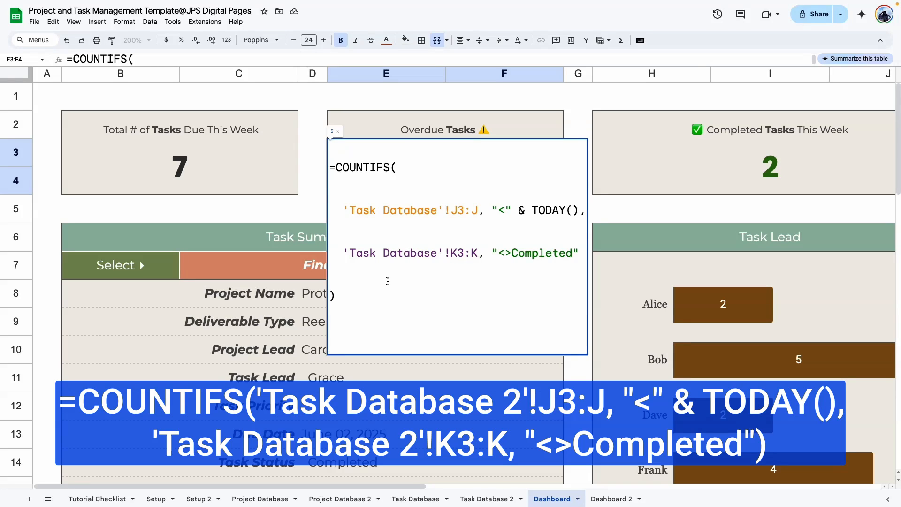
{"action": "left_click_drag", "start_coordinate": [388, 281], "coordinate": [328, 157]}
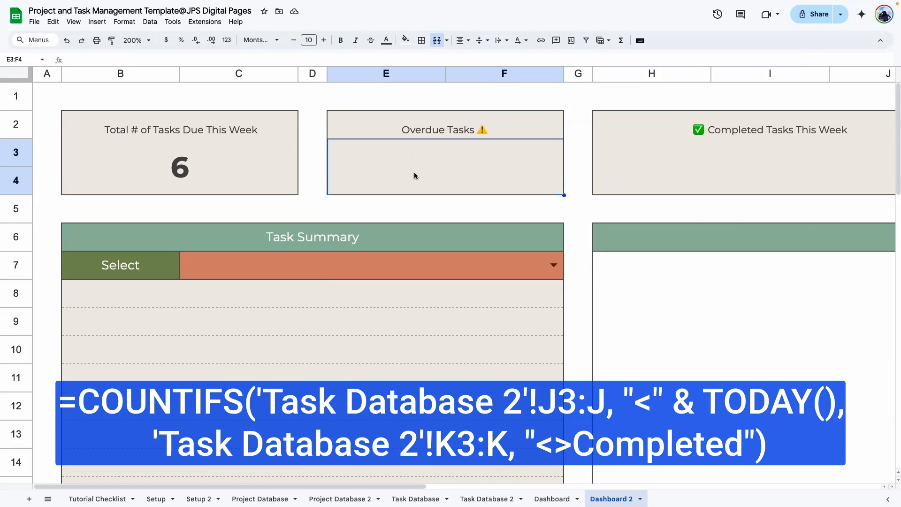
{"action": "double_click", "coordinate": [415, 175]}
{"action": "type", "text": "=COUNTIFS(   'Task Database'!J3:J, \"<\" & TODAY(),   'Task Database'!K3:K, \"<>Completed\" )"}
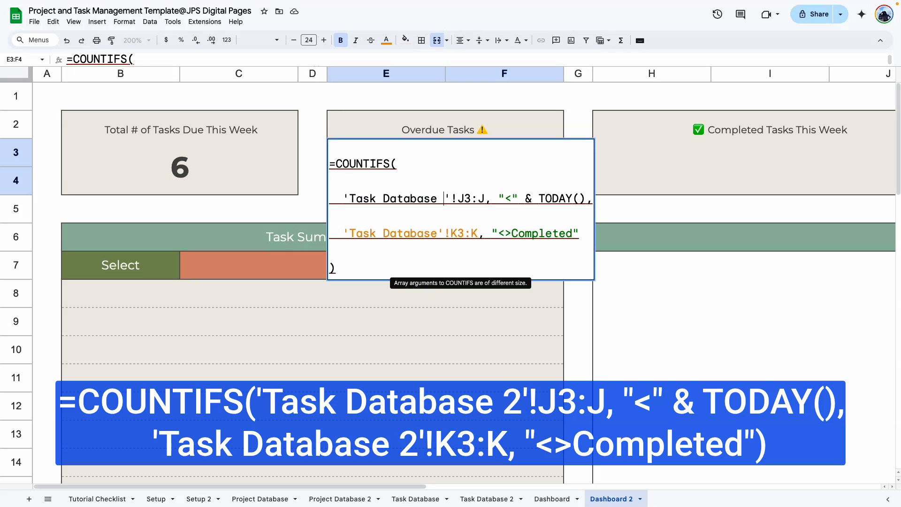
{"action": "key", "text": "Return"}
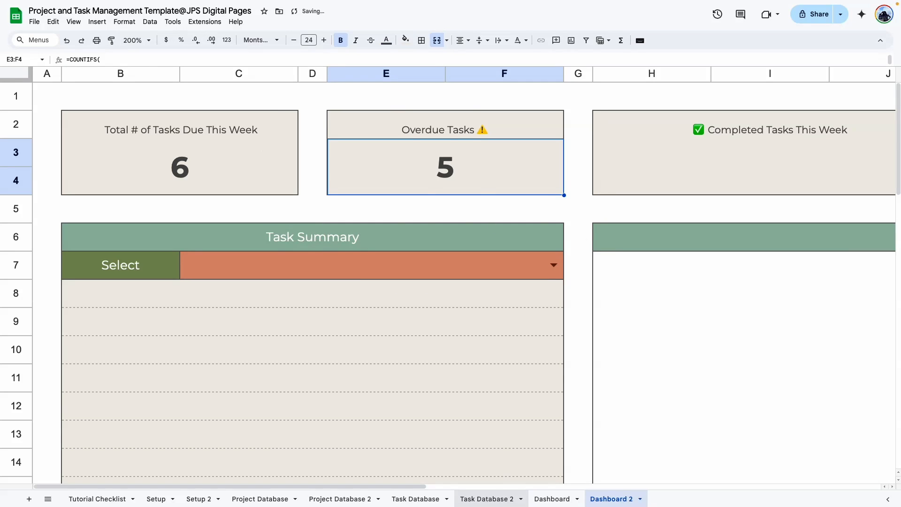
Set the task status in K4 to Not Started and K9 to Pending in Task Database 2, and check the overdue count on Dashboard 2.
{"action": "left_click", "coordinate": [483, 501]}
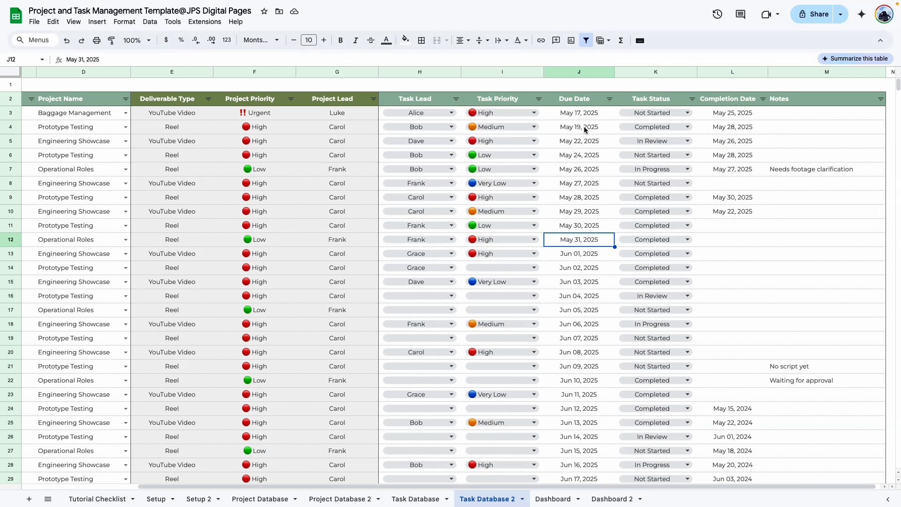
{"action": "left_click_drag", "start_coordinate": [585, 113], "coordinate": [593, 197]}
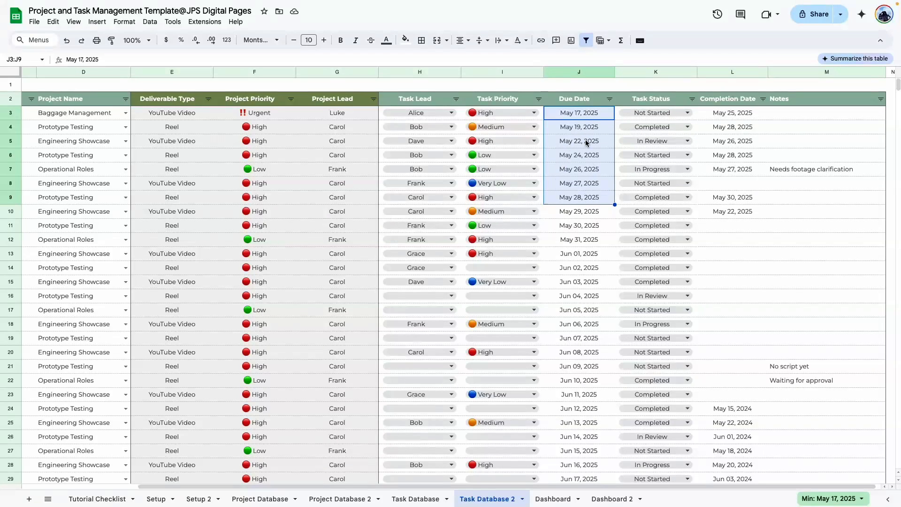
{"action": "left_click", "coordinate": [648, 129]}
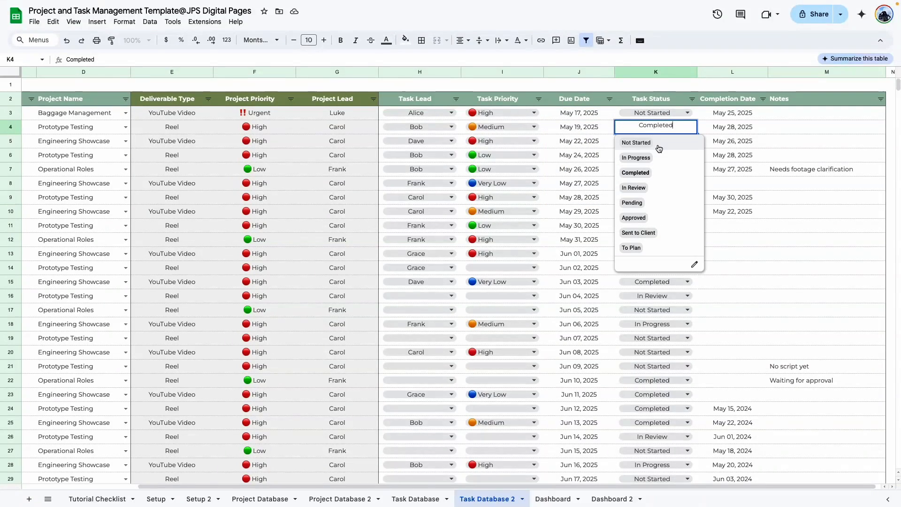
{"action": "left_click", "coordinate": [645, 141]}
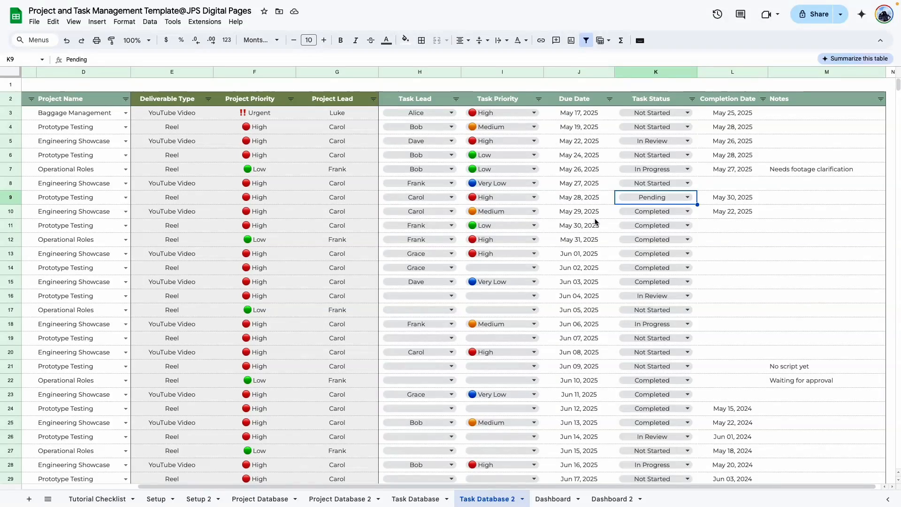
{"action": "left_click", "coordinate": [605, 501]}
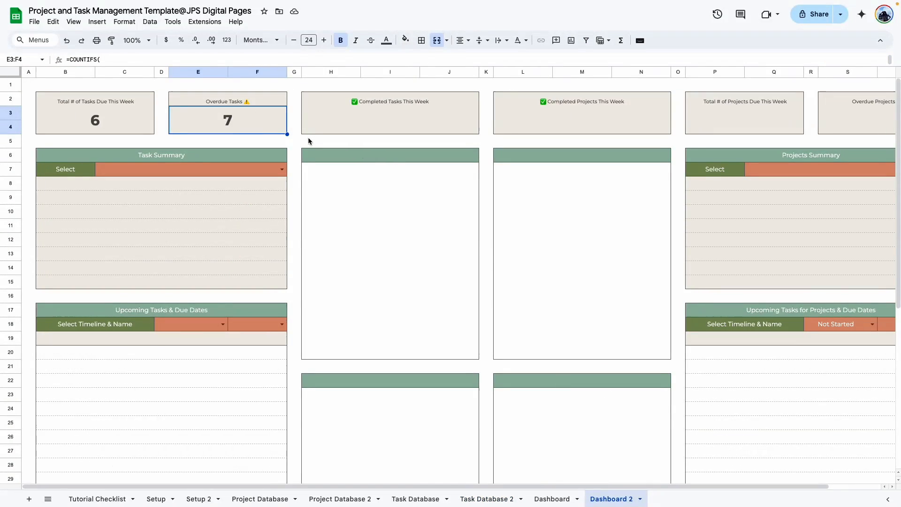
Copy the Completed Tasks This Week formula from Dashboard into H3:J4 of Dashboard 2, pointing all three sheet references to 'Task Database 2'.
{"action": "left_click", "coordinate": [412, 111]}
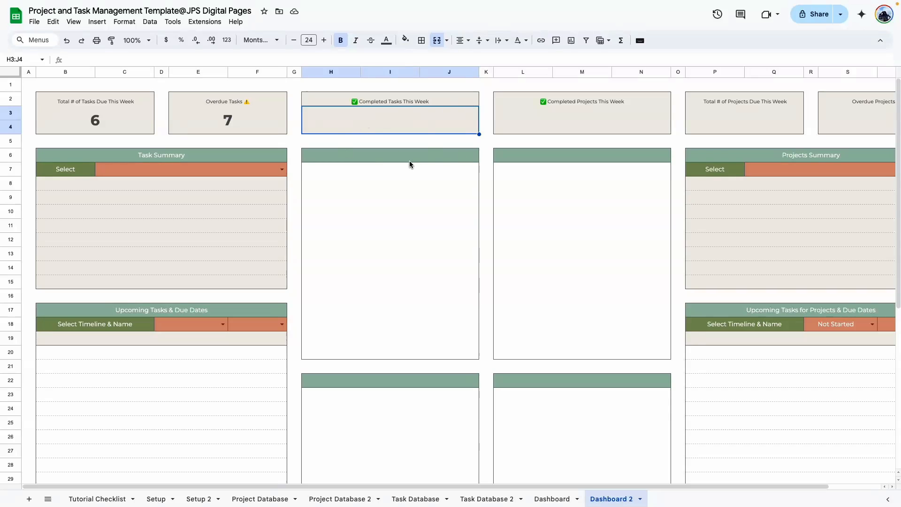
{"action": "left_click", "coordinate": [552, 499]}
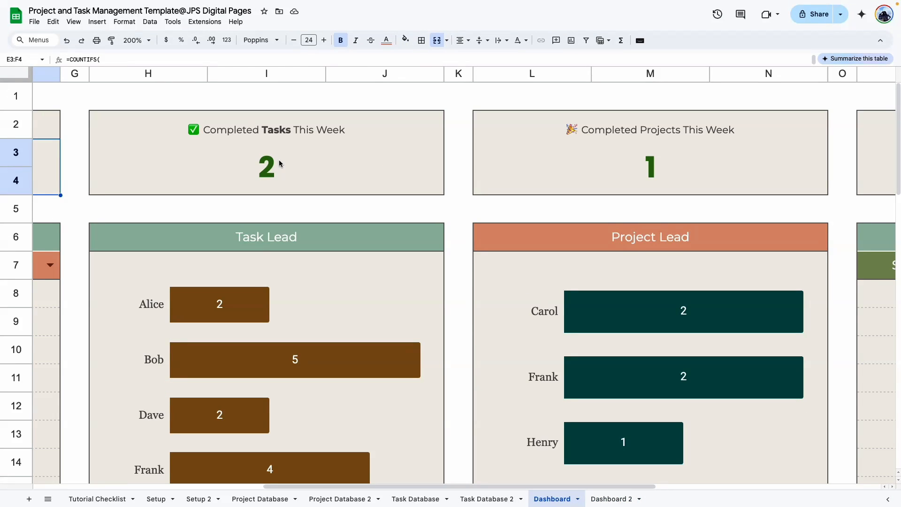
{"action": "double_click", "coordinate": [279, 162]}
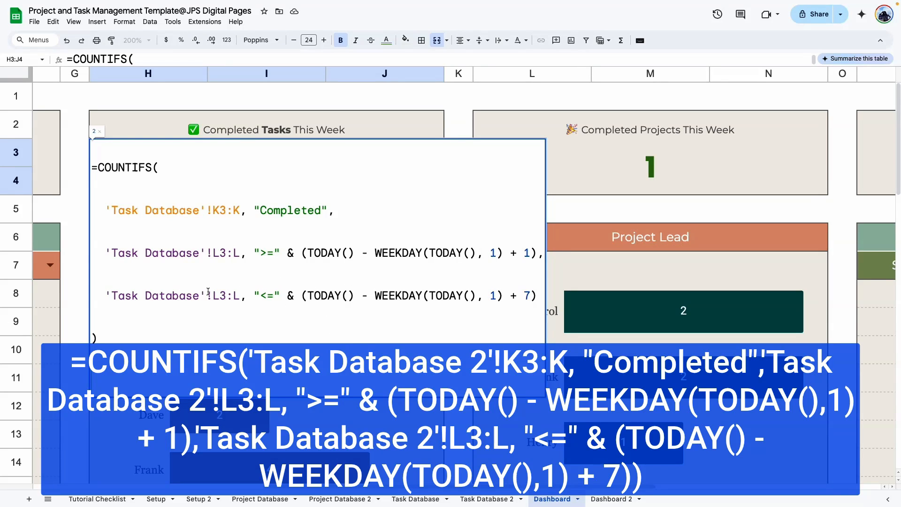
{"action": "left_click_drag", "start_coordinate": [101, 342], "coordinate": [92, 167]}
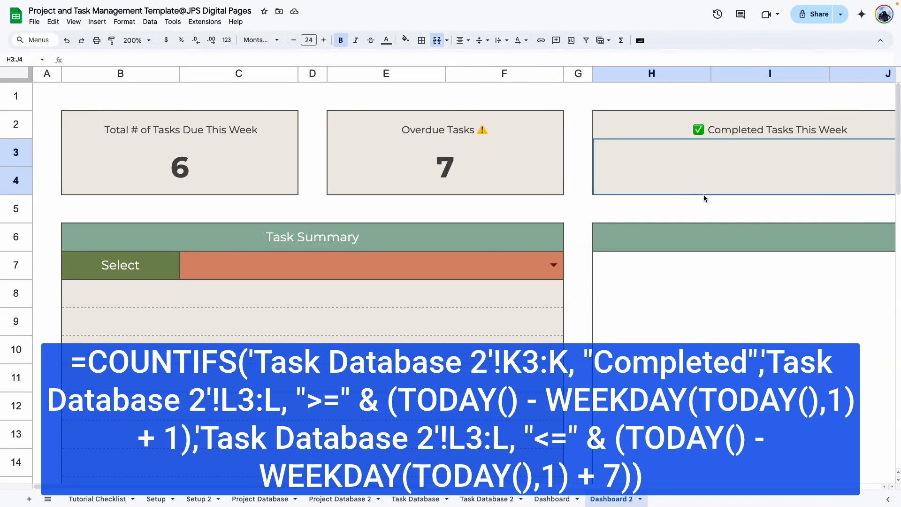
{"action": "double_click", "coordinate": [698, 179]}
{"action": "key", "text": "ctrl+v"}
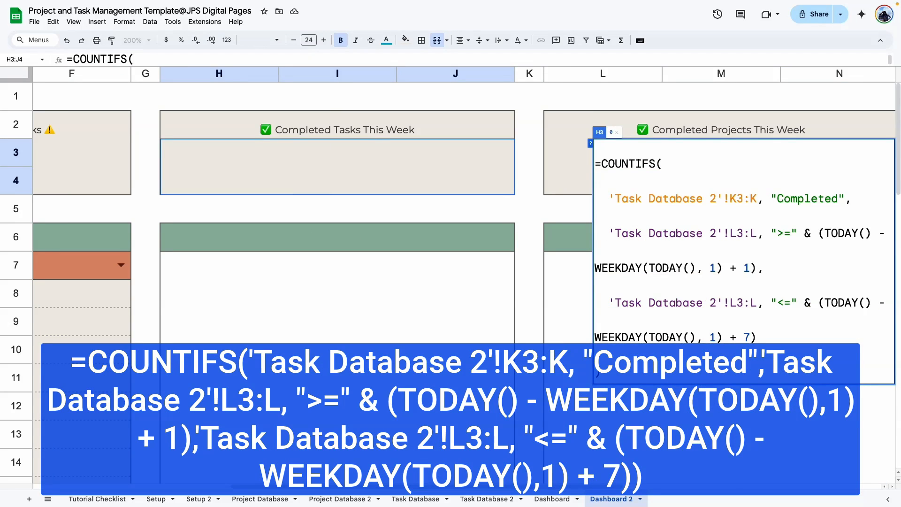
{"action": "key", "text": "Return"}
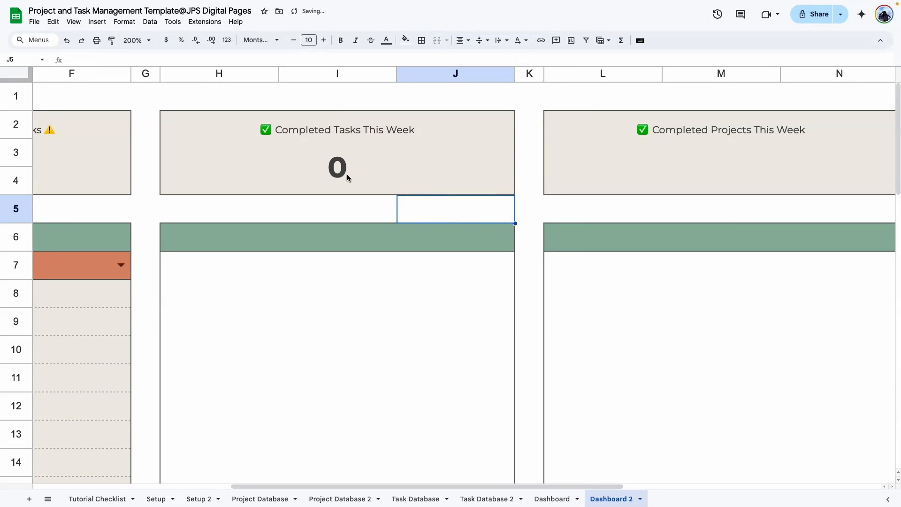
Check the current week on the L3 calendar in Task Database 2 and set the completion date in L8 to May 28, 2025.
{"action": "left_click", "coordinate": [487, 501]}
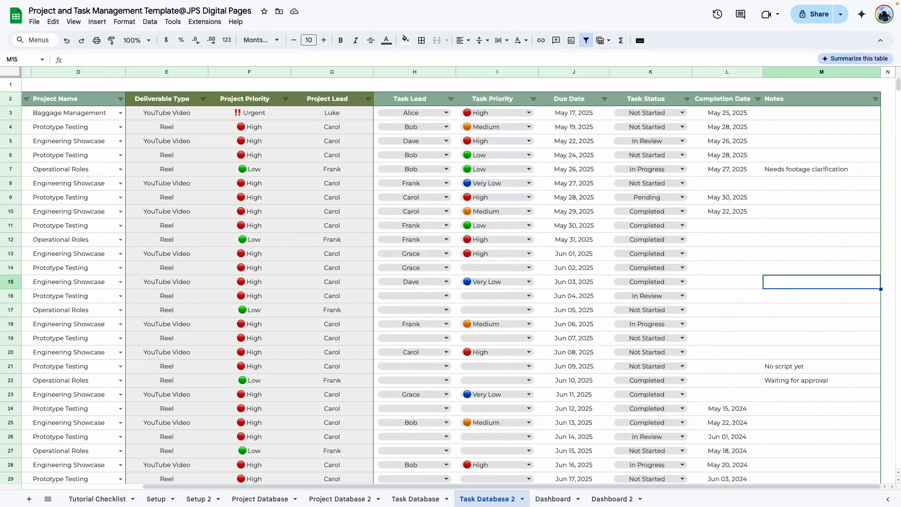
{"action": "double_click", "coordinate": [726, 117]}
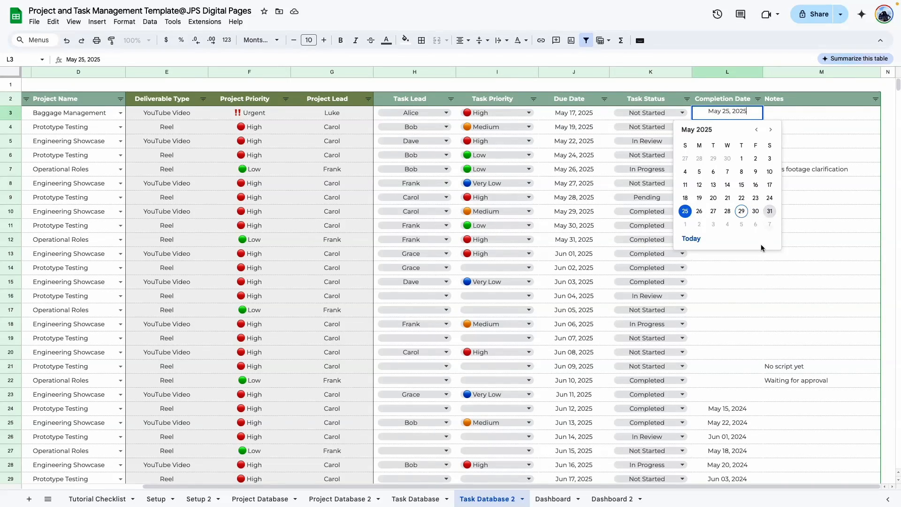
{"action": "left_click", "coordinate": [728, 296]}
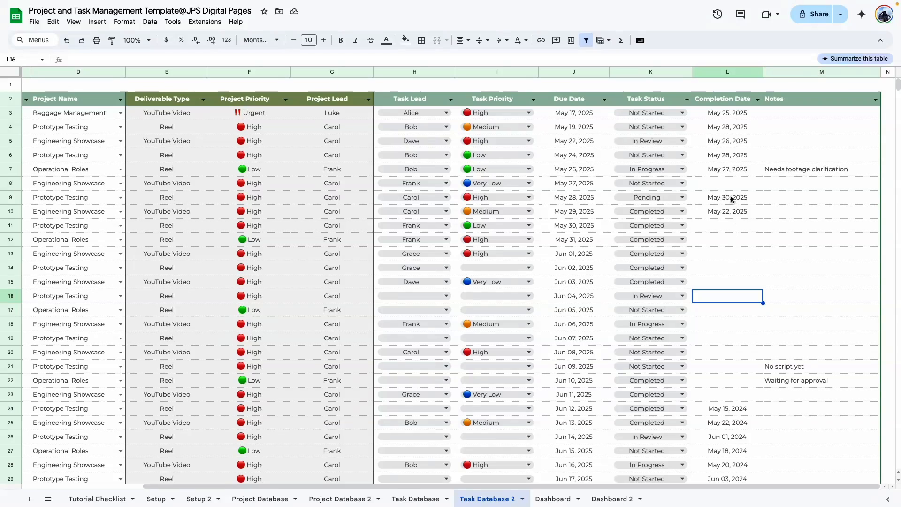
{"action": "double_click", "coordinate": [727, 183]}
{"action": "left_click", "coordinate": [728, 281]}
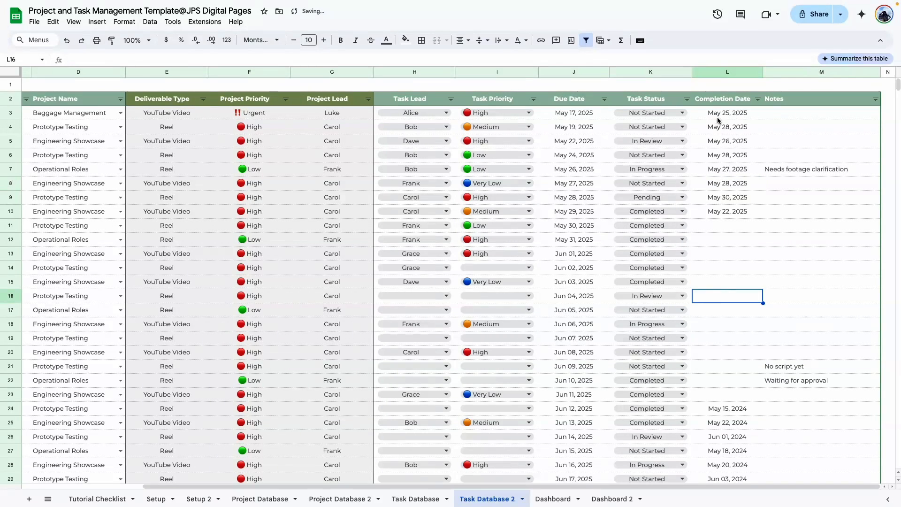
{"action": "left_click_drag", "start_coordinate": [728, 199], "coordinate": [721, 112]}
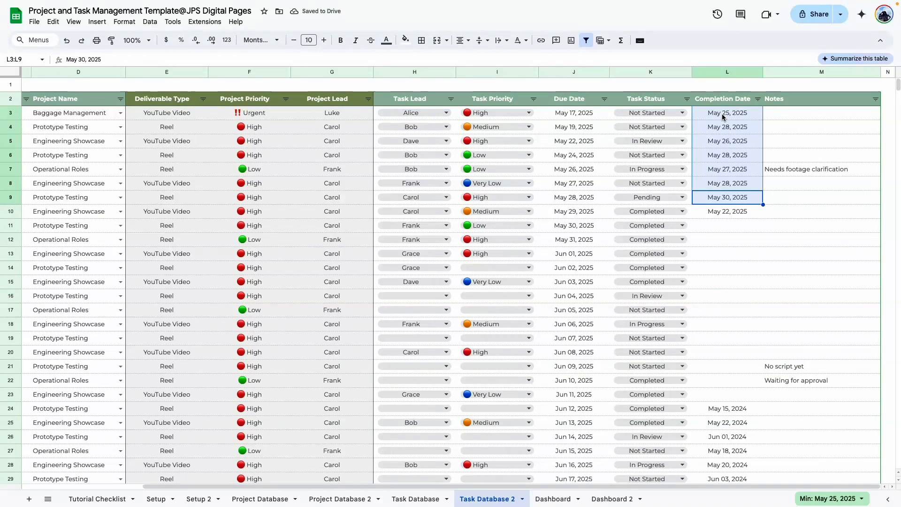
Set the task statuses in K3 and K4 to Completed, compare their completion dates, and return to Dashboard 2 to check the completed count.
{"action": "left_click", "coordinate": [646, 114]}
{"action": "left_click", "coordinate": [643, 158]}
{"action": "left_click", "coordinate": [647, 126]}
{"action": "left_click", "coordinate": [631, 173]}
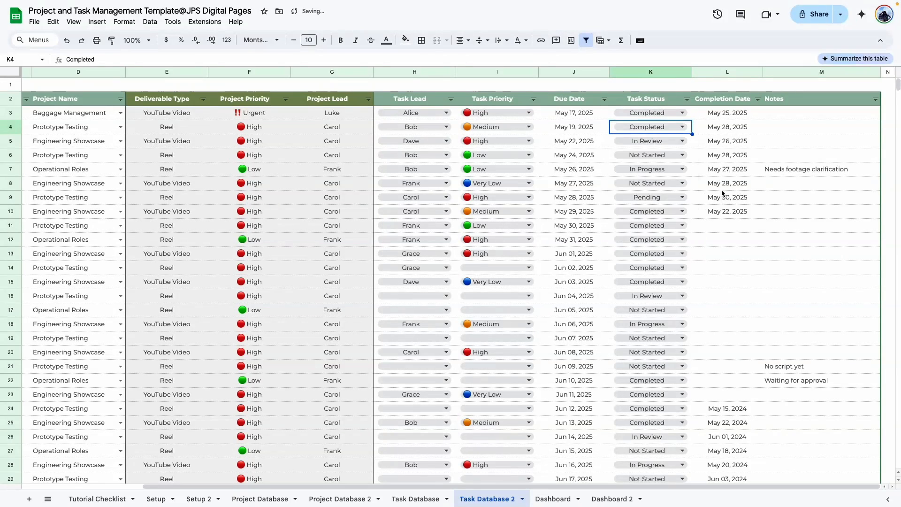
{"action": "left_click", "coordinate": [729, 241]}
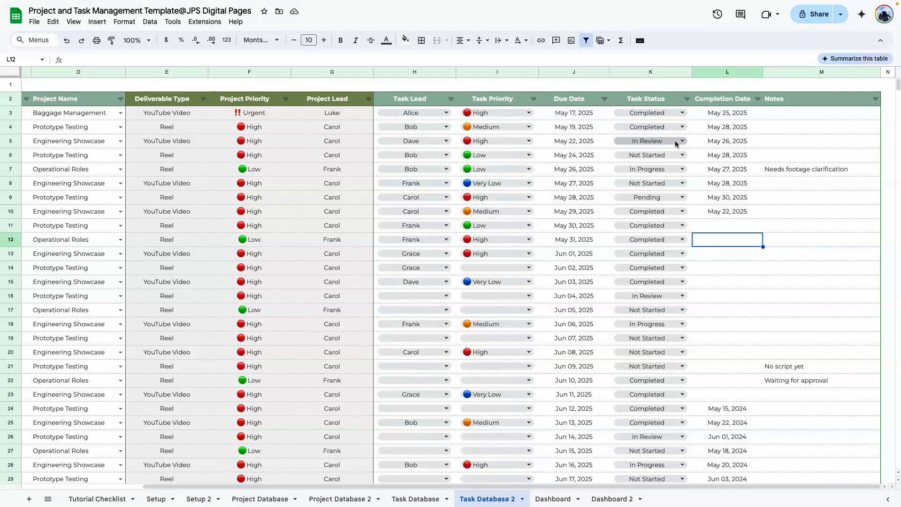
{"action": "left_click_drag", "start_coordinate": [713, 116], "coordinate": [723, 133]}
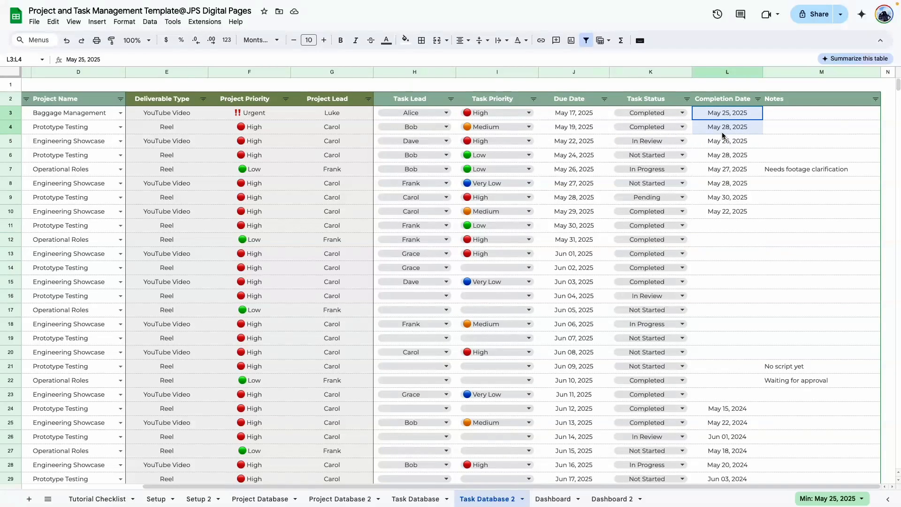
{"action": "left_click", "coordinate": [610, 498]}
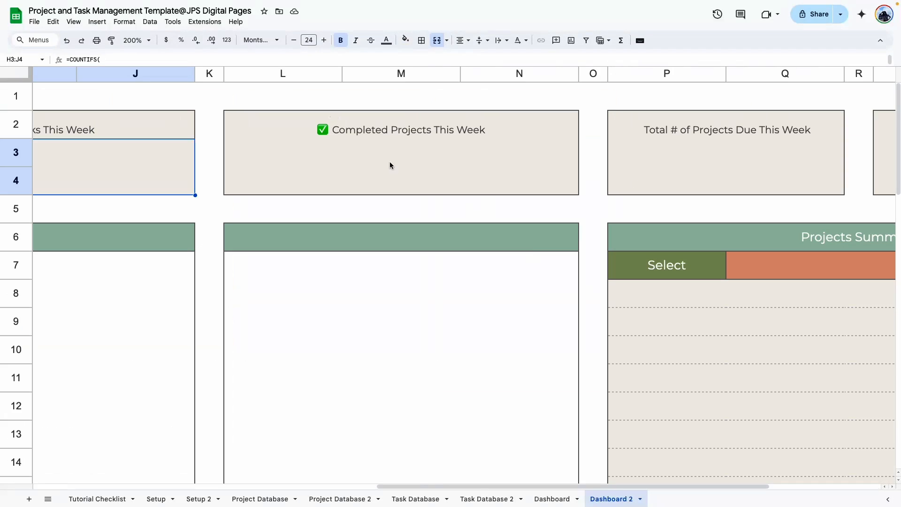
Copy the full Completed Projects This Week COUNTIFS formula from L3:N4 of the Dashboard sheet.
{"action": "left_click", "coordinate": [385, 165]}
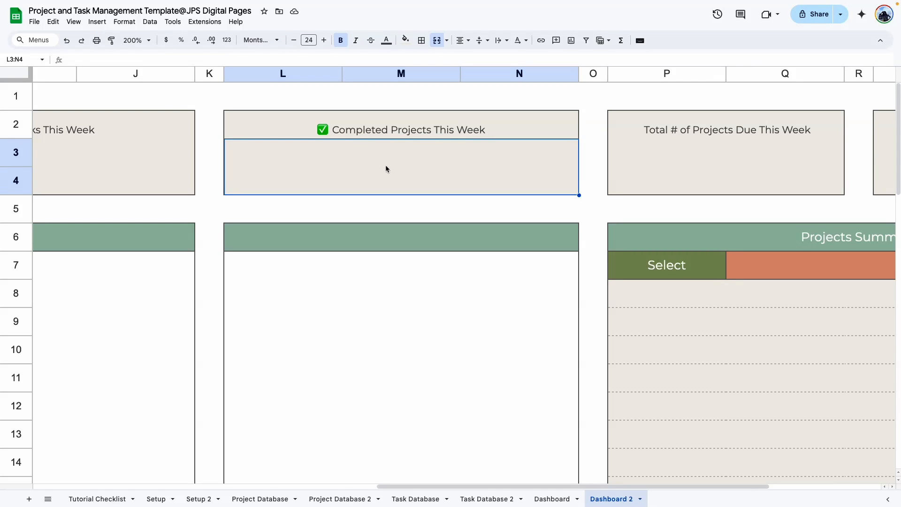
{"action": "left_click", "coordinate": [552, 499]}
{"action": "left_click_drag", "start_coordinate": [596, 484], "coordinate": [680, 485]}
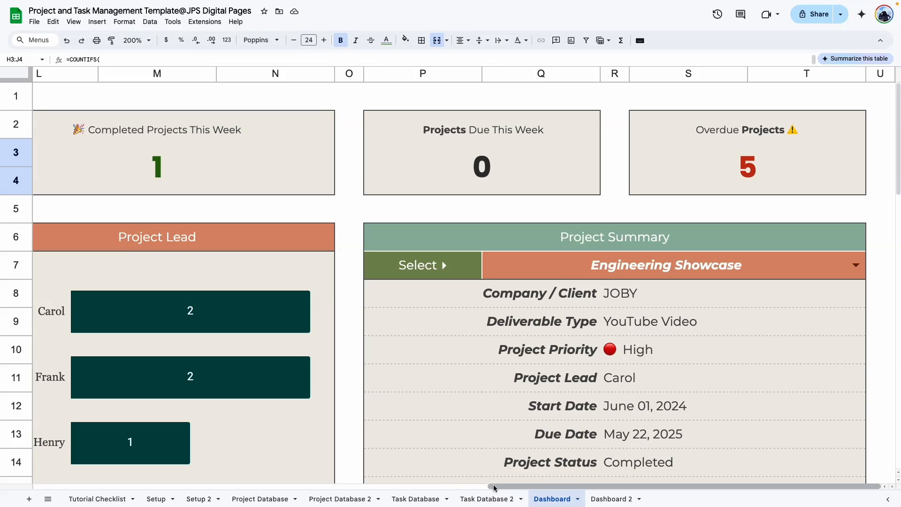
{"action": "left_click_drag", "start_coordinate": [493, 485], "coordinate": [377, 486]}
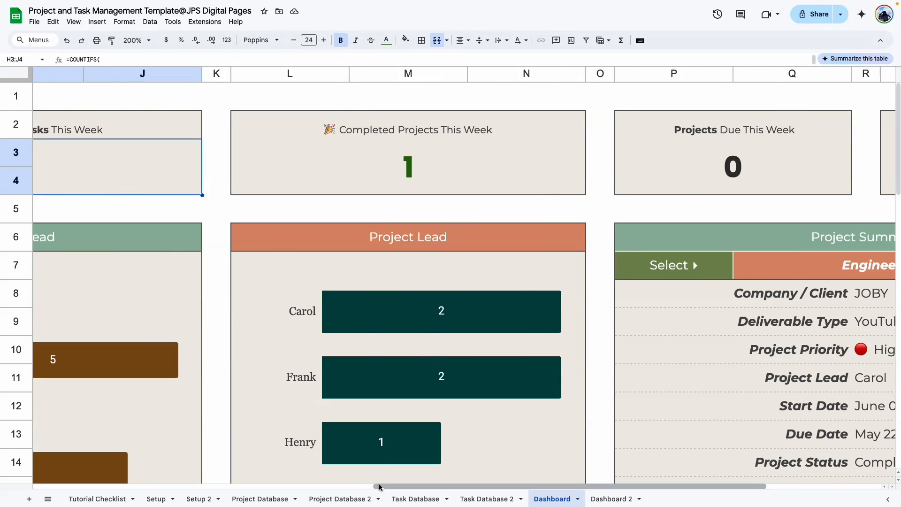
{"action": "double_click", "coordinate": [431, 178]}
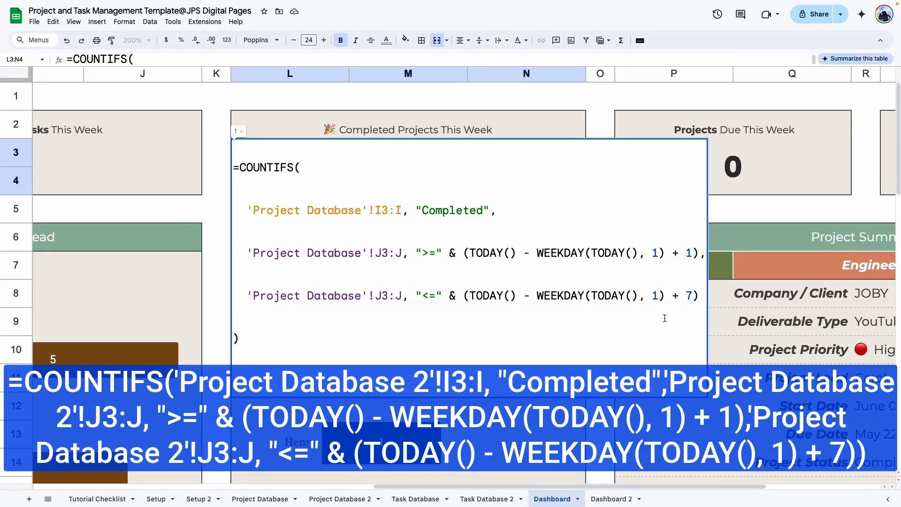
{"action": "left_click_drag", "start_coordinate": [242, 339], "coordinate": [224, 165]}
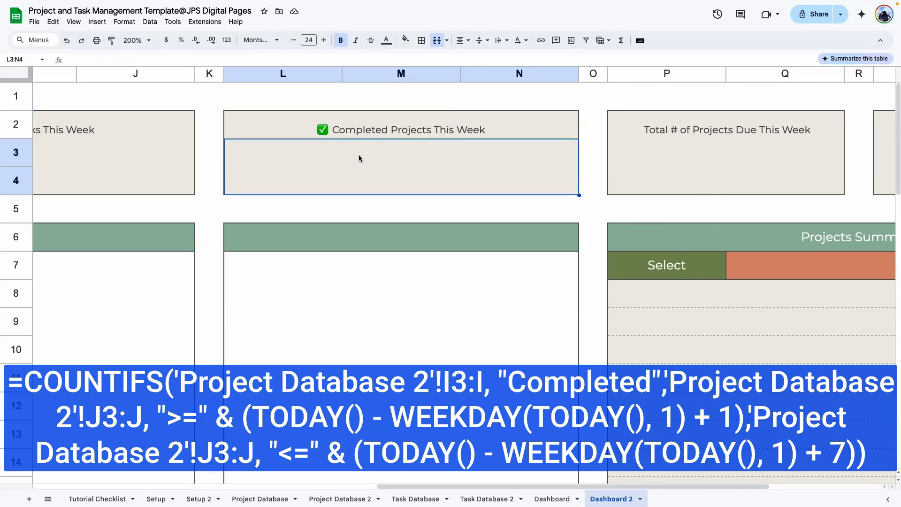
Paste the completed projects formula into L3:N4 of Dashboard 2 and point all three sheet references to 'Project Database 2'.
{"action": "double_click", "coordinate": [359, 154]}
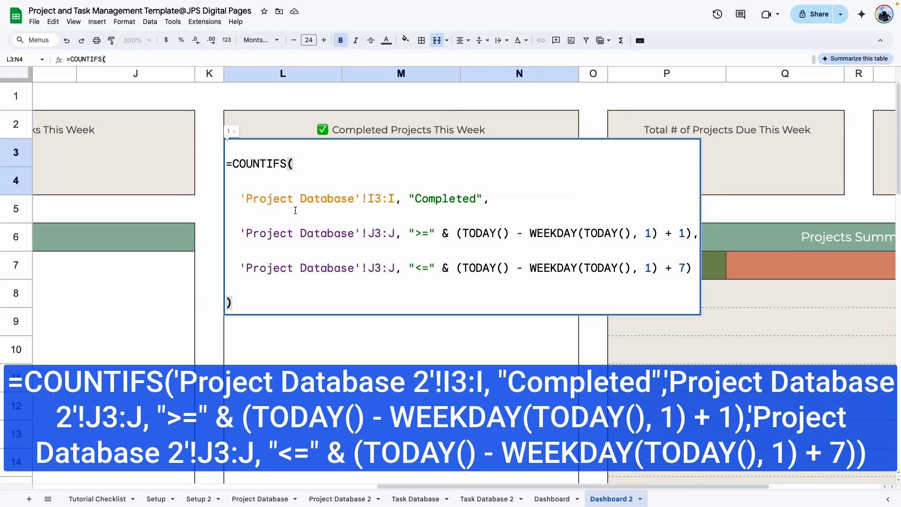
{"action": "left_click", "coordinate": [354, 199]}
{"action": "type", "text": "2"}
{"action": "left_click", "coordinate": [355, 233]}
{"action": "type", "text": "2"}
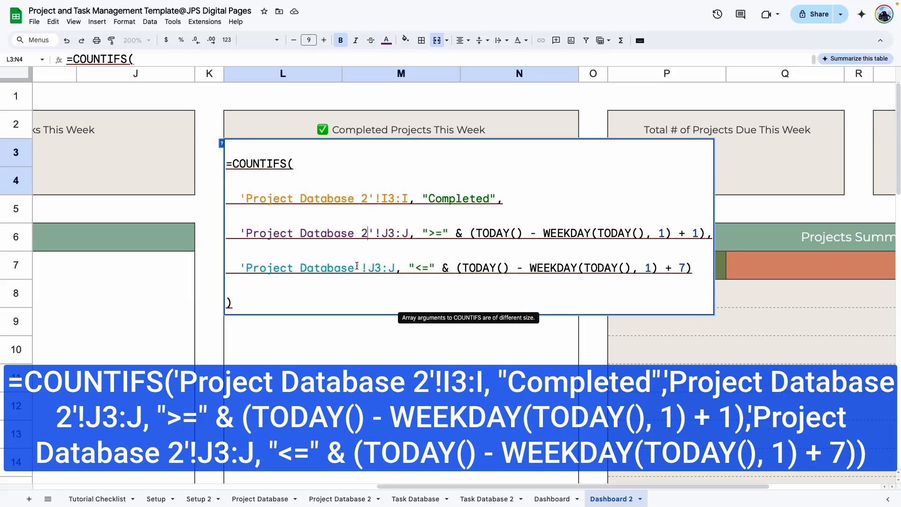
{"action": "left_click", "coordinate": [360, 268]}
{"action": "type", "text": "2"}
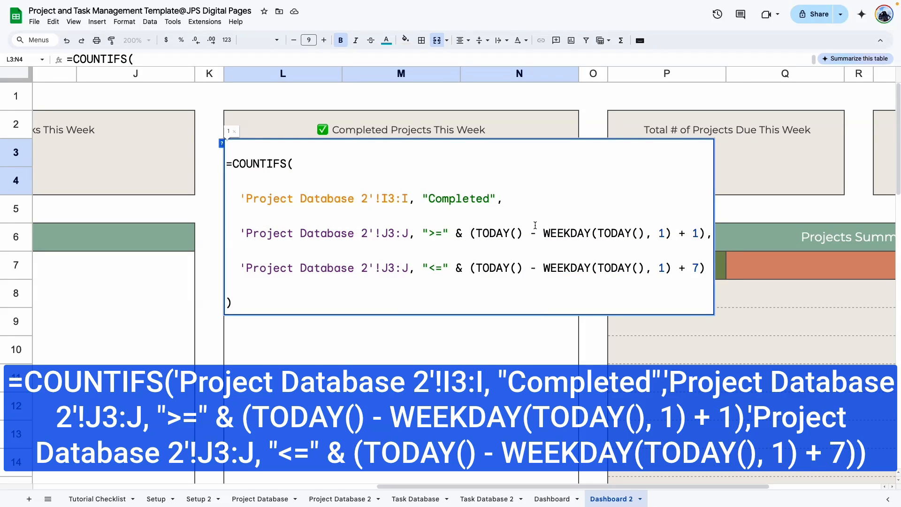
{"action": "key", "text": "Return"}
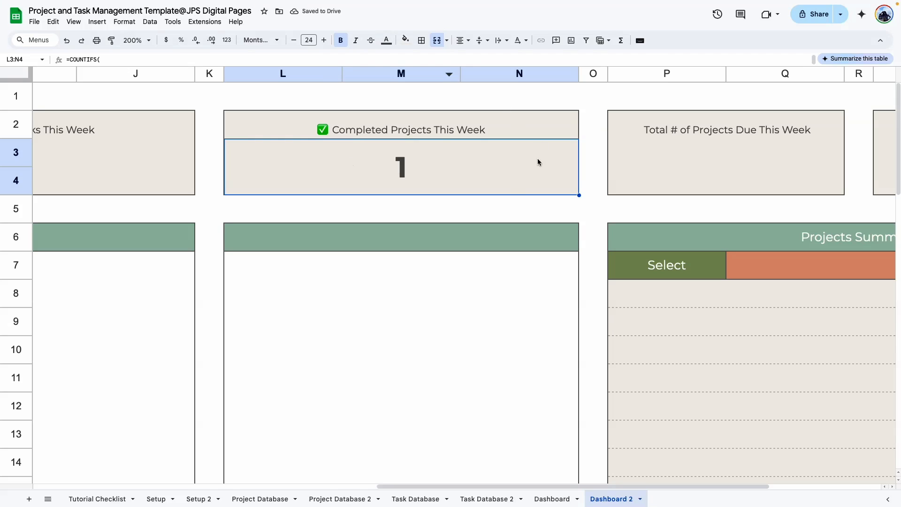
Compare the completed dates in J3 and J4 of Project Database 2 with the current week and check the completed projects count on Dashboard 2.
{"action": "left_click", "coordinate": [338, 499]}
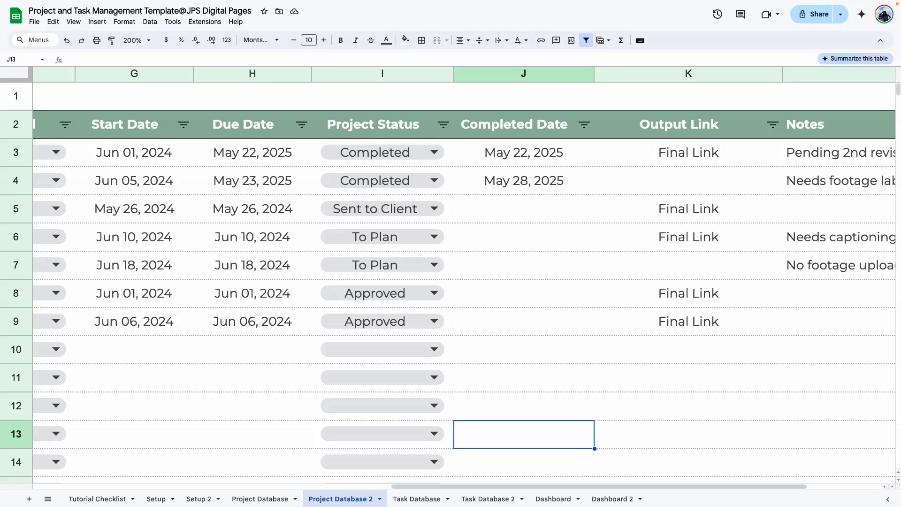
{"action": "double_click", "coordinate": [509, 153]}
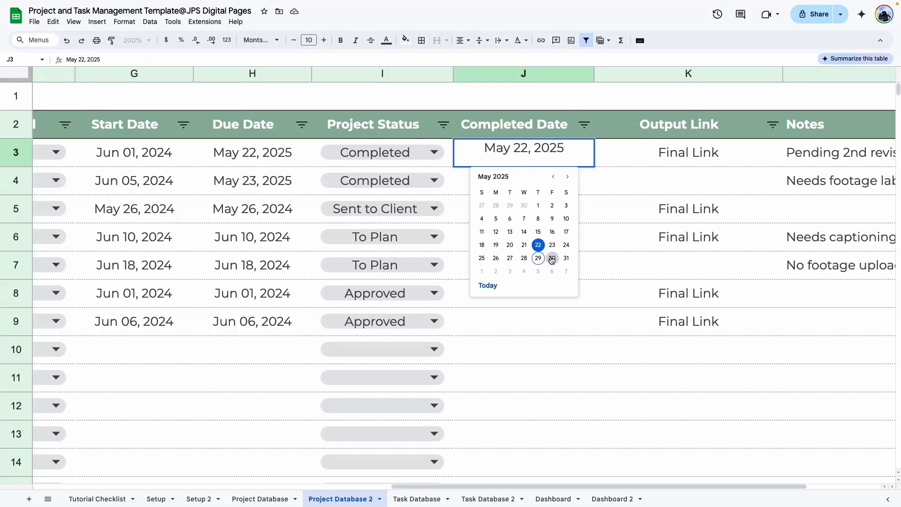
{"action": "left_click", "coordinate": [590, 250]}
{"action": "double_click", "coordinate": [525, 188]}
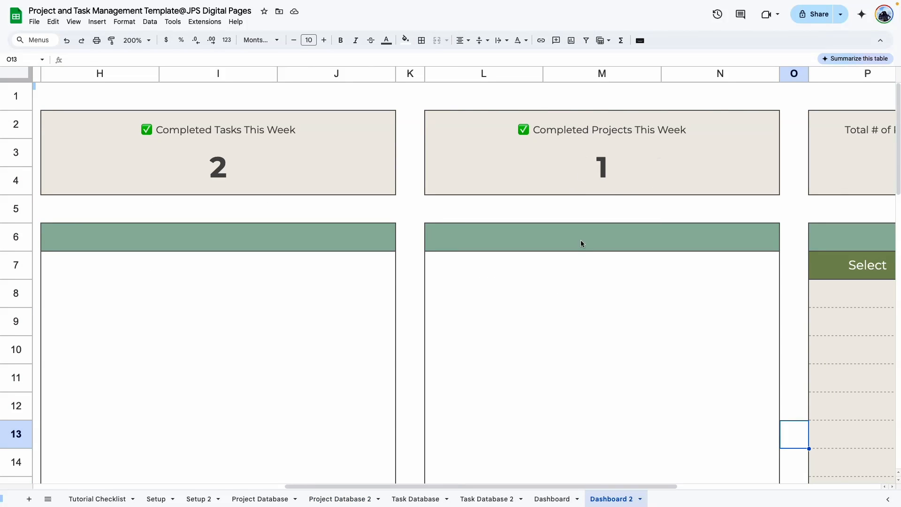
Set the completed date in J3 of Project Database 2 to May 27, 2025 and check the completed projects count on Dashboard 2.
{"action": "left_click", "coordinate": [345, 501]}
{"action": "double_click", "coordinate": [513, 153]}
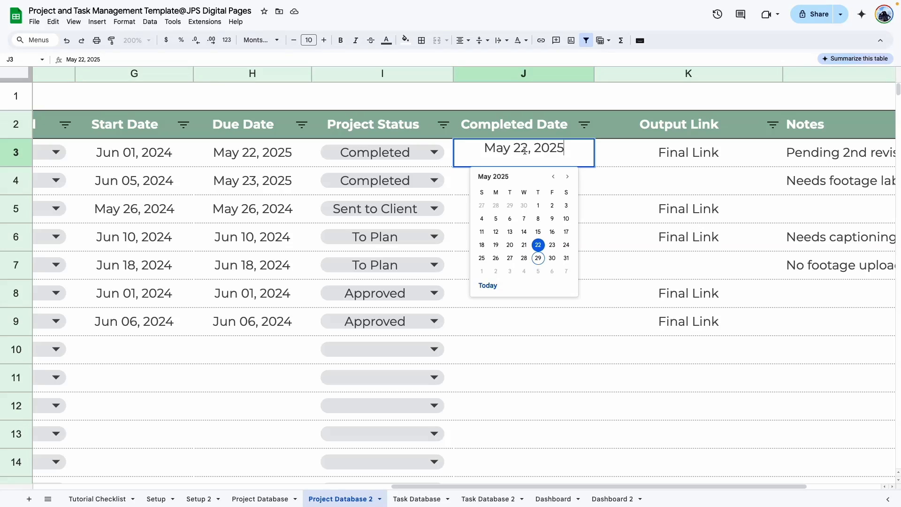
{"action": "left_click", "coordinate": [510, 258]}
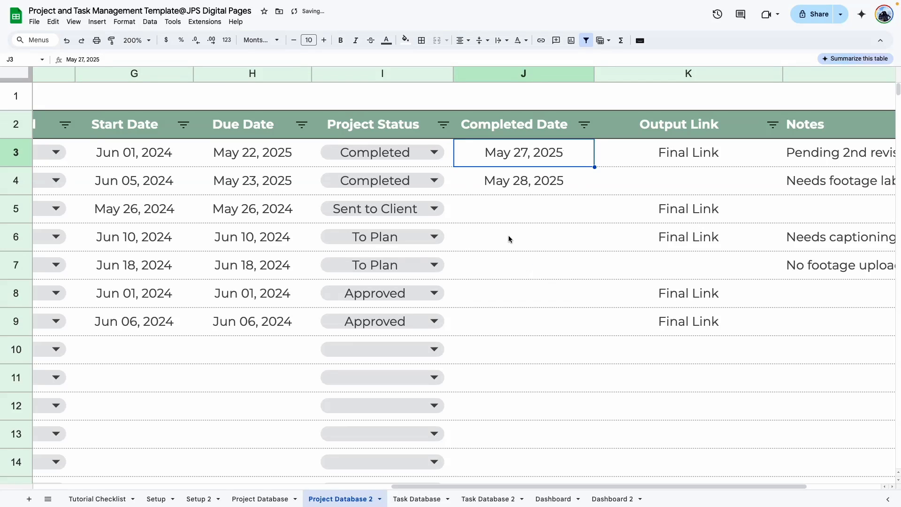
{"action": "left_click", "coordinate": [550, 284]}
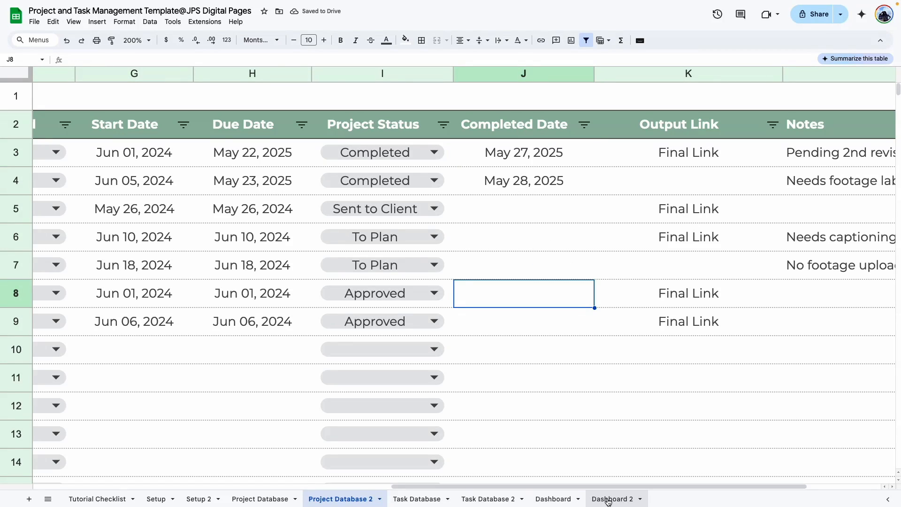
{"action": "left_click", "coordinate": [610, 498]}
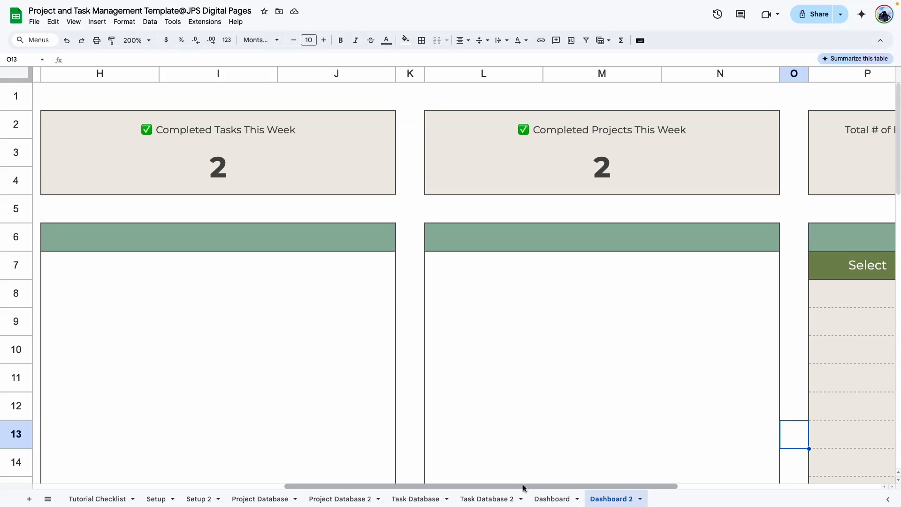
Copy the full Projects Due This Week COUNTIFS formula from P3:Q4 of the Dashboard sheet.
{"action": "left_click_drag", "start_coordinate": [523, 484], "coordinate": [726, 485]}
{"action": "left_click", "coordinate": [485, 160]}
{"action": "key", "text": "ctrl+shift+Page_Up"}
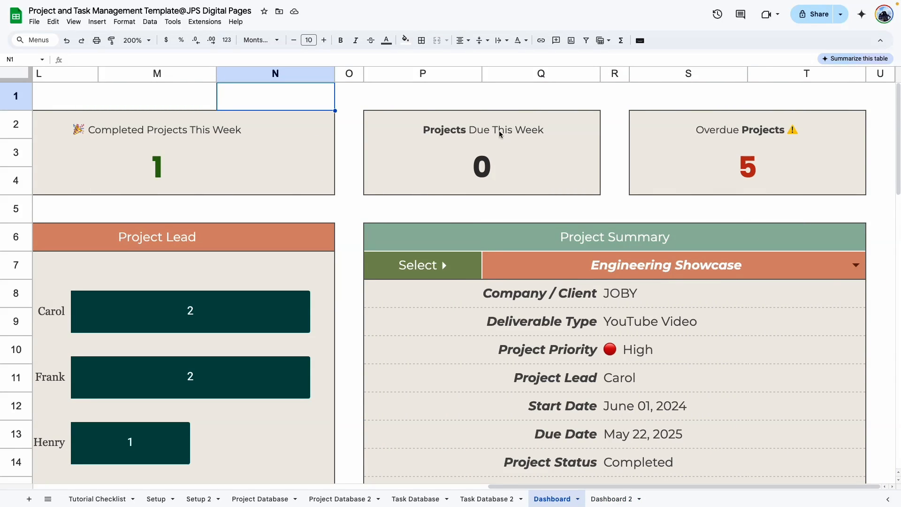
{"action": "double_click", "coordinate": [494, 158]}
{"action": "left_click_drag", "start_coordinate": [373, 320], "coordinate": [357, 154]}
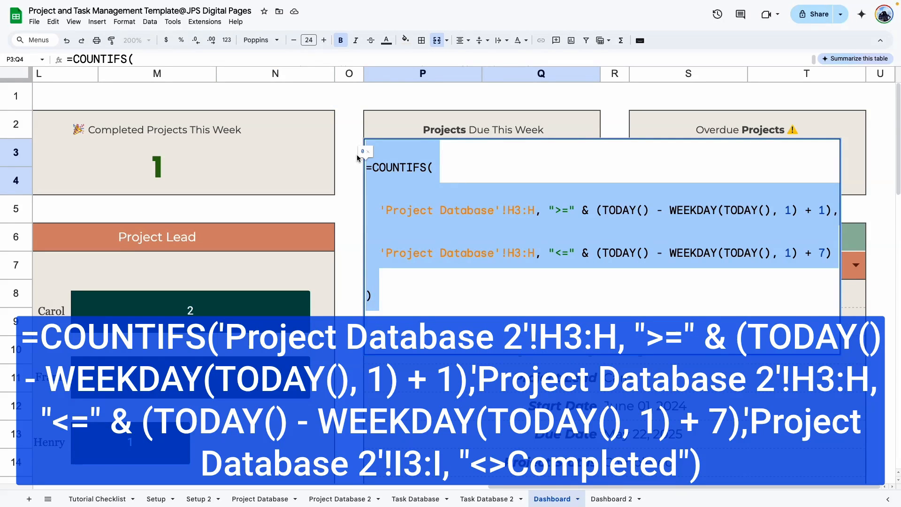
{"action": "key", "text": "super+c"}
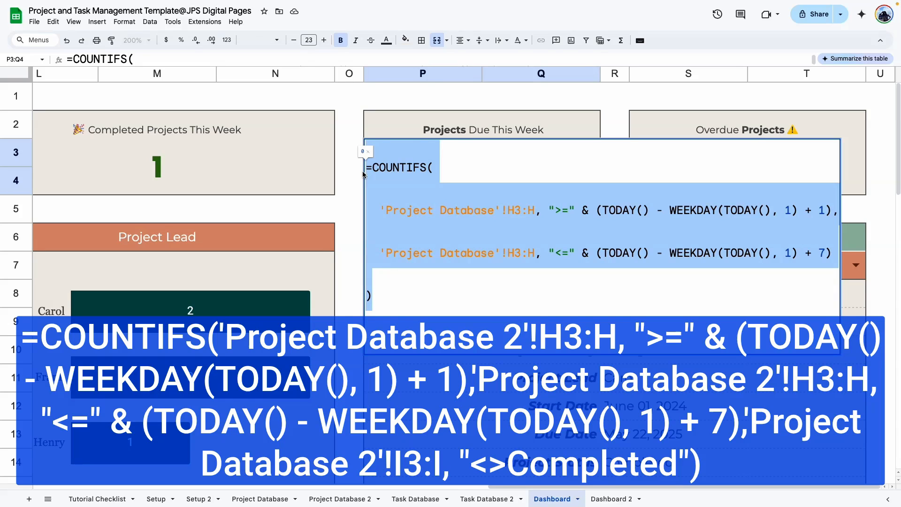
Paste the projects due formula into P3:Q4 of Dashboard 2 and point both sheet references to 'Project Database 2'.
{"action": "left_click", "coordinate": [592, 499]}
{"action": "double_click", "coordinate": [469, 156]}
{"action": "key", "text": "super+v"}
{"action": "left_click", "coordinate": [493, 198]}
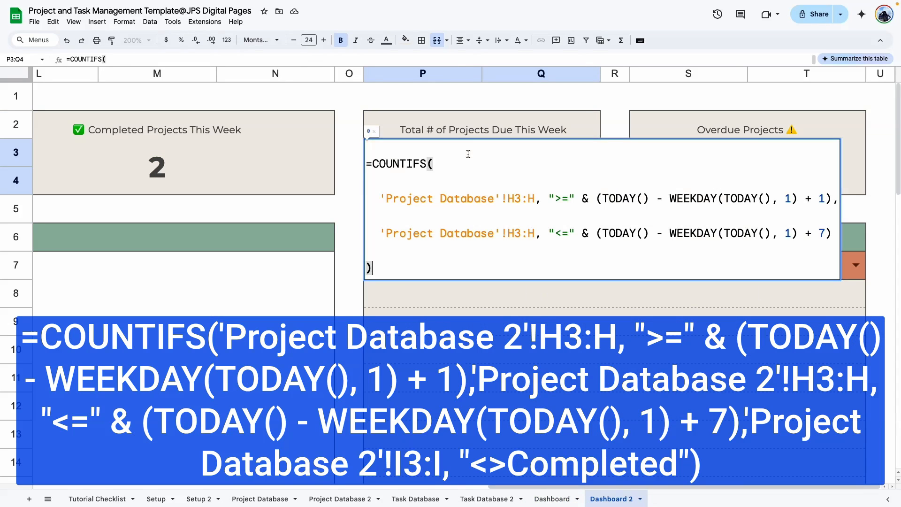
{"action": "type", "text": "2"}
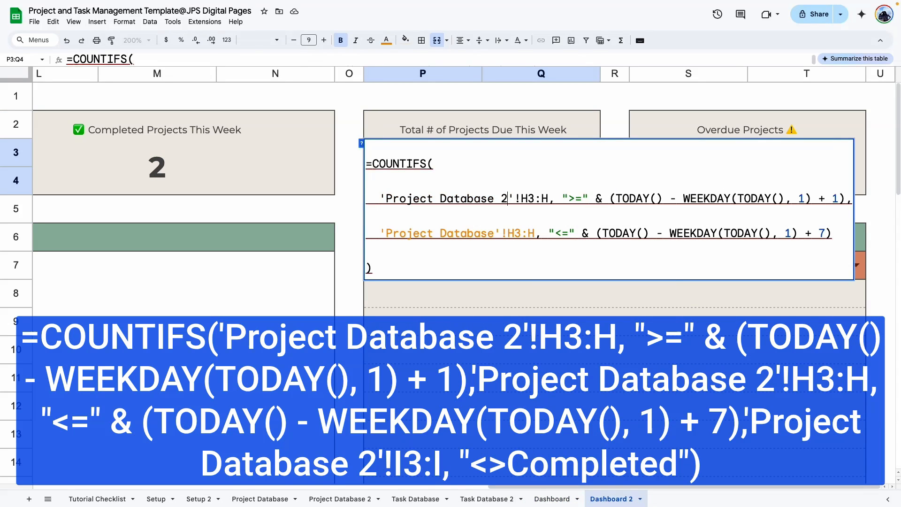
{"action": "left_click", "coordinate": [495, 233]}
{"action": "type", "text": "2"}
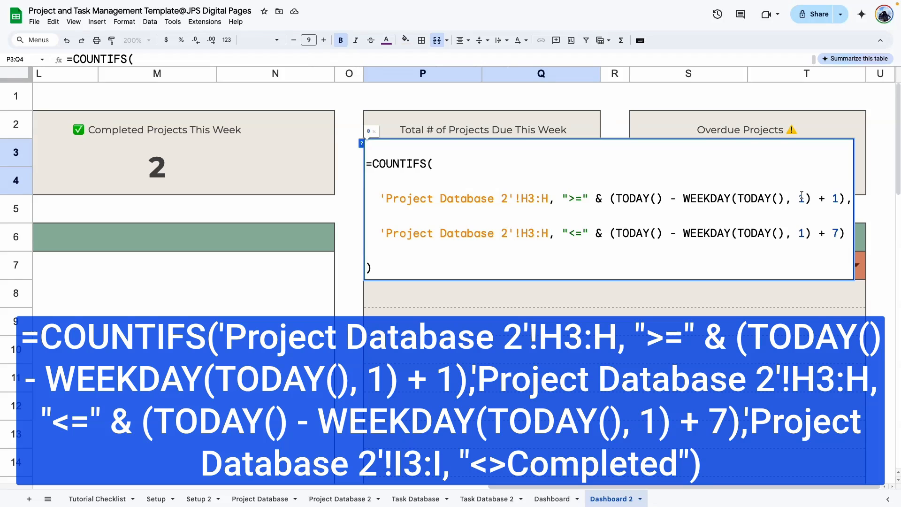
{"action": "left_click", "coordinate": [801, 198]}
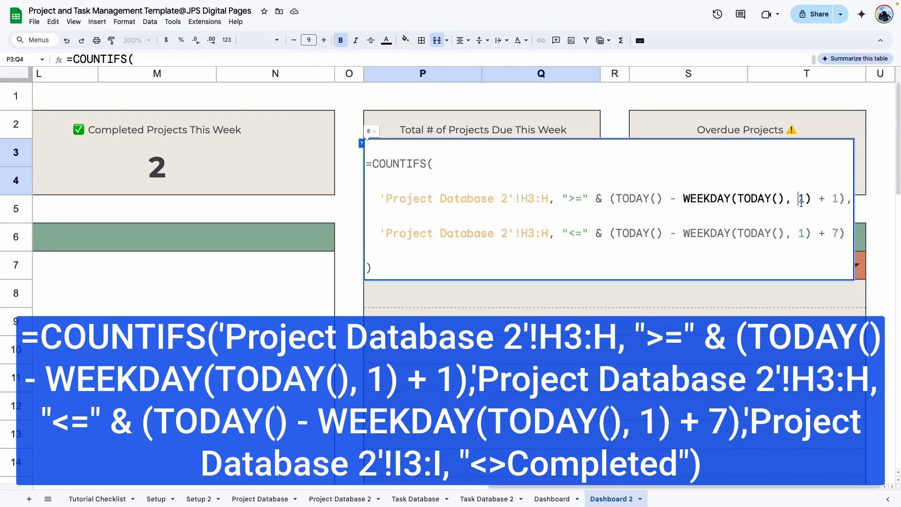
{"action": "left_click", "coordinate": [803, 234]}
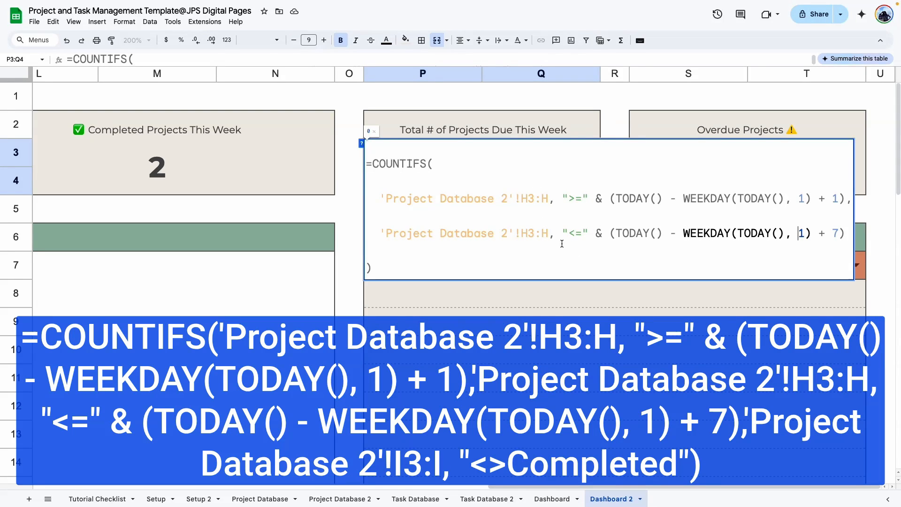
{"action": "key", "text": "Return"}
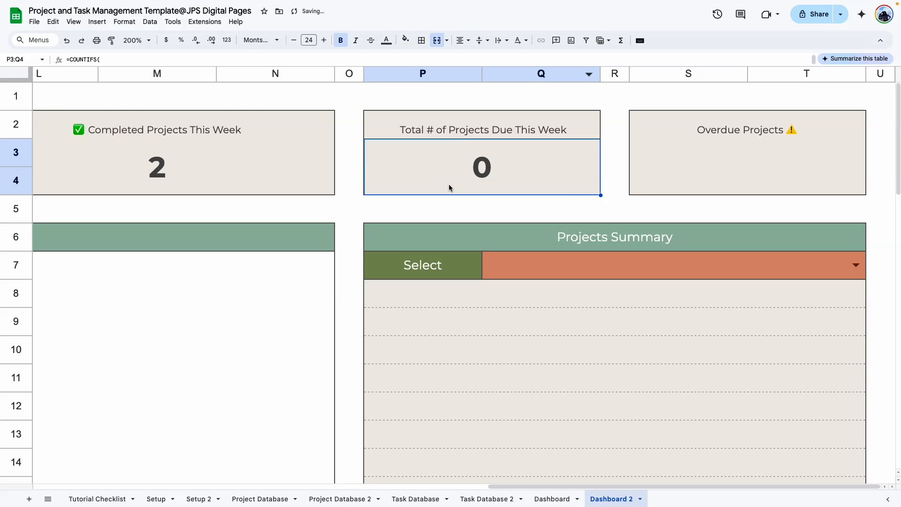
Set the due dates in Project Database 2 to May 26, 2025 in H5 and May 27, 2025 in H6, and check the due count on Dashboard 2.
{"action": "left_click", "coordinate": [339, 499]}
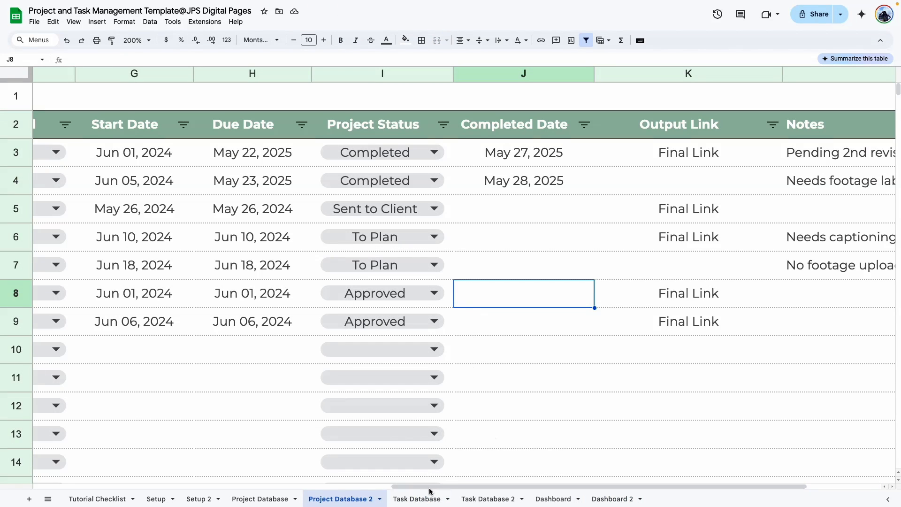
{"action": "scroll", "coordinate": [432, 422], "scroll_direction": "left", "scroll_amount": 5}
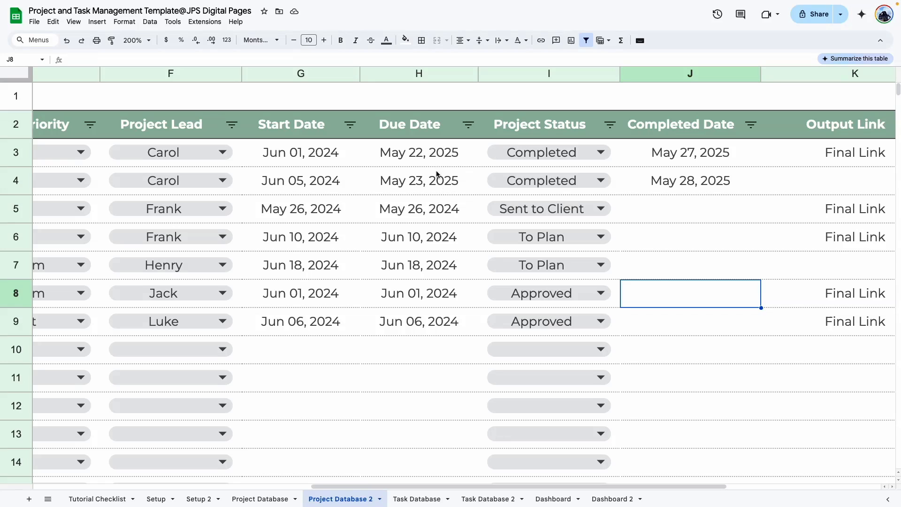
{"action": "double_click", "coordinate": [462, 205]}
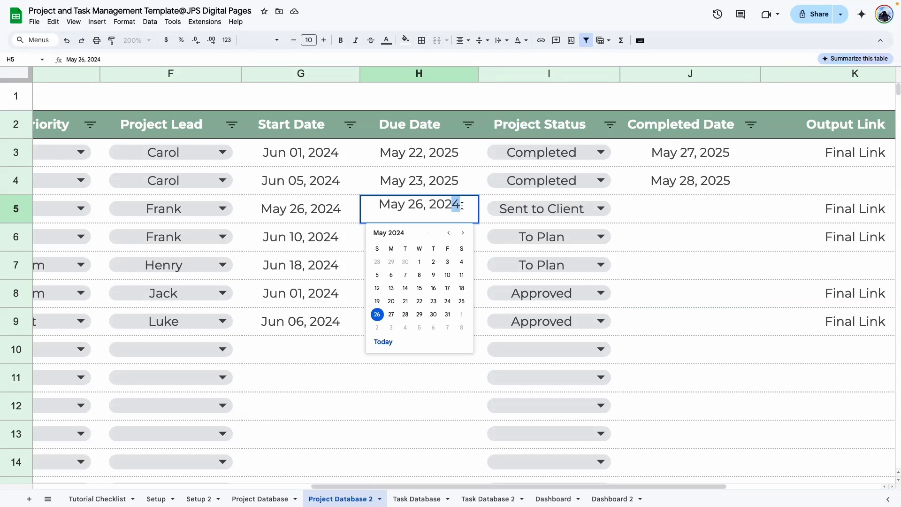
{"action": "type", "text": "5"}
{"action": "key", "text": "Return"}
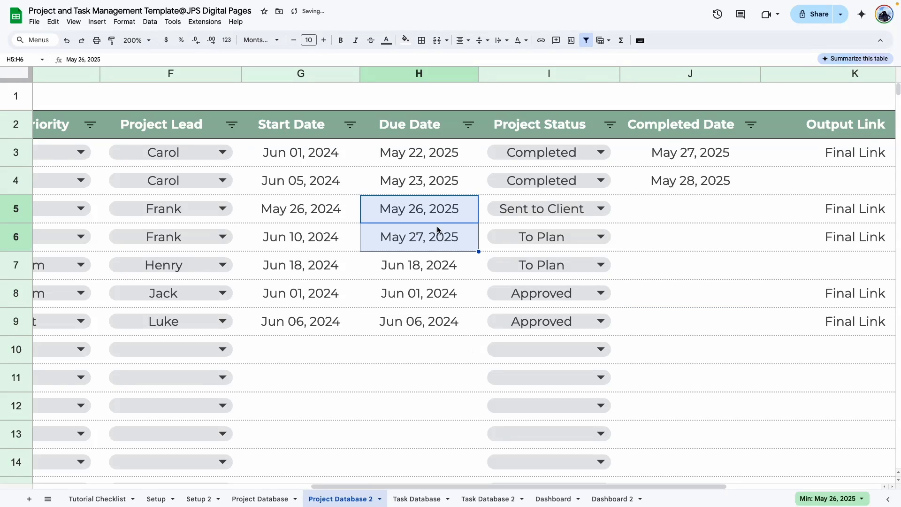
{"action": "left_click", "coordinate": [441, 219]}
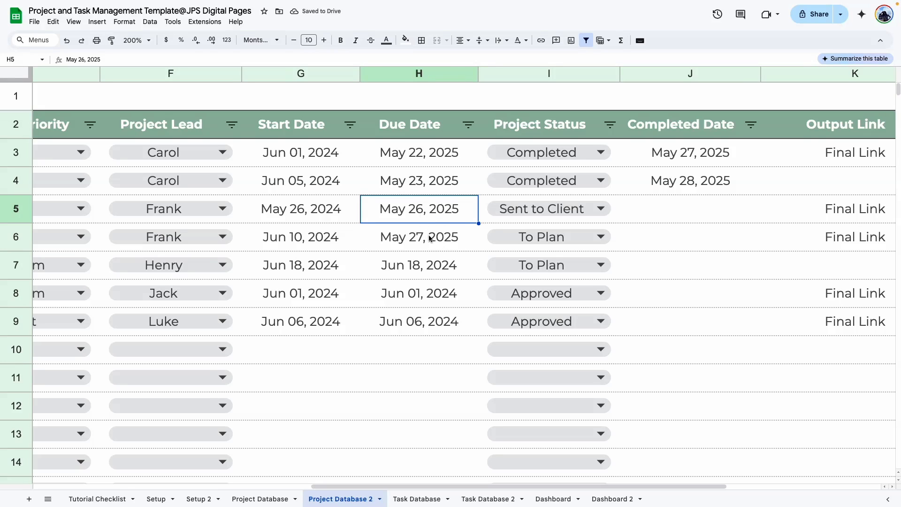
{"action": "left_click", "coordinate": [429, 237]}
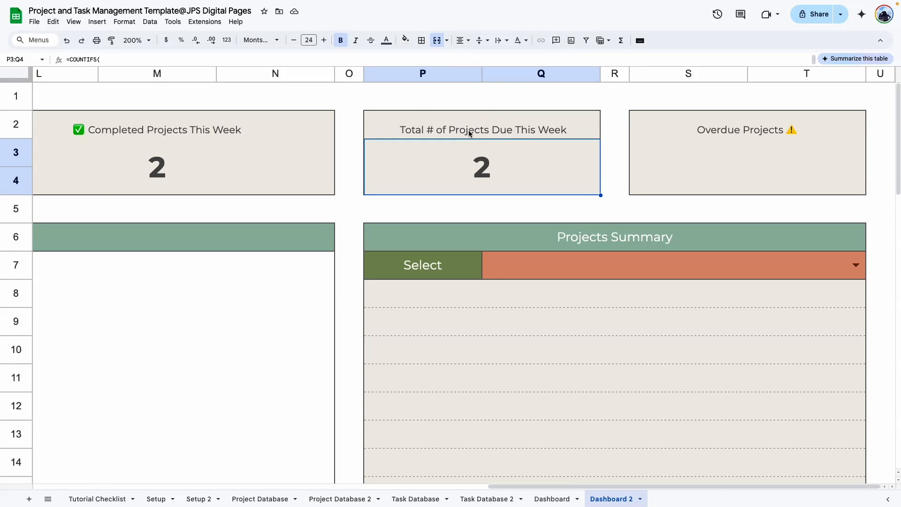
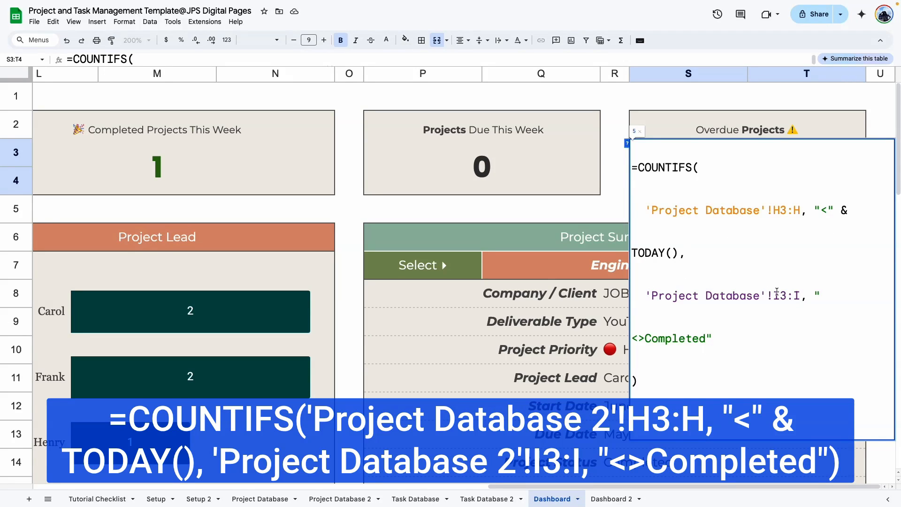
Copy the Overdue Projects COUNTIFS formula from the Dashboard sheet into S3:T4 of Dashboard 2 and point both references to 'Project Database 2'.
{"action": "left_click_drag", "start_coordinate": [642, 391], "coordinate": [630, 179]}
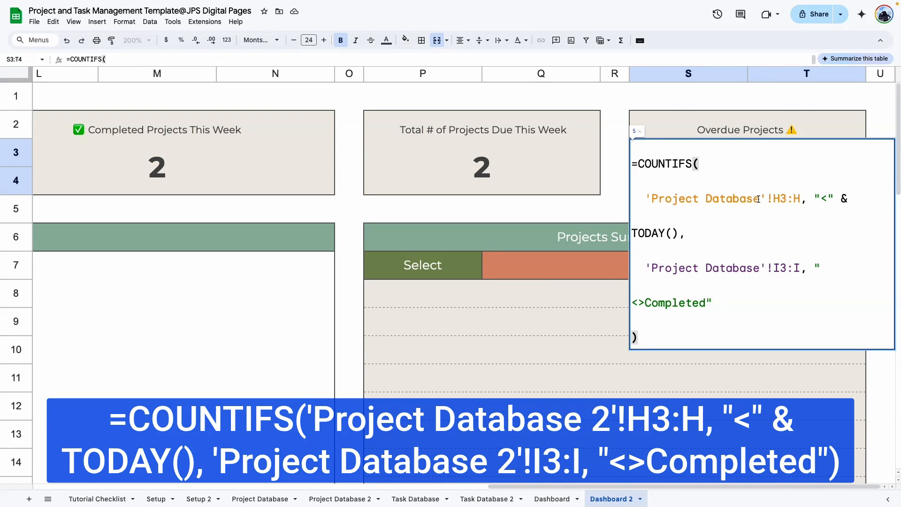
{"action": "left_click", "coordinate": [758, 199]}
{"action": "type", "text": "2"}
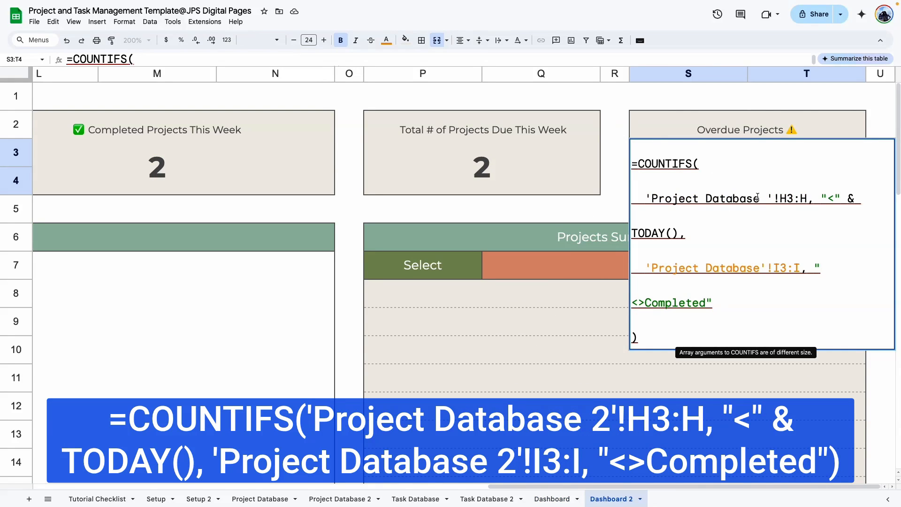
{"action": "left_click", "coordinate": [759, 264]}
{"action": "type", "text": "2"}
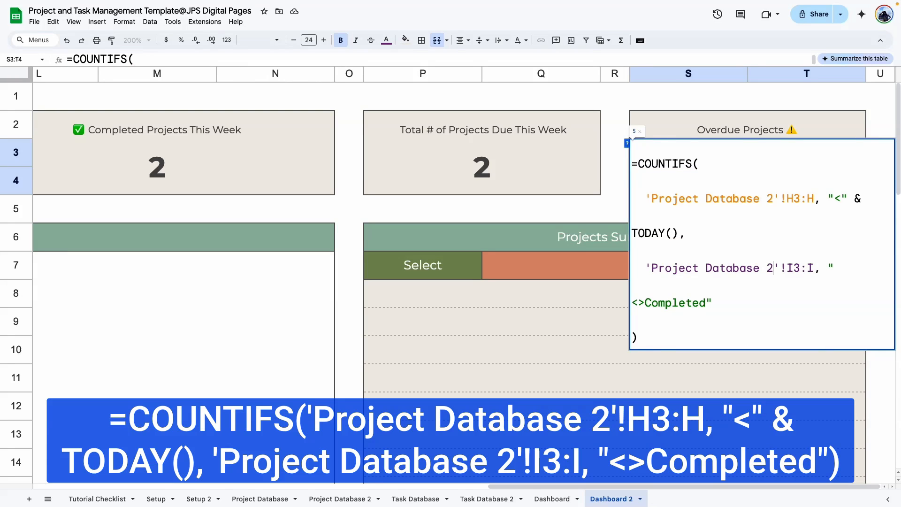
{"action": "key", "text": "Return"}
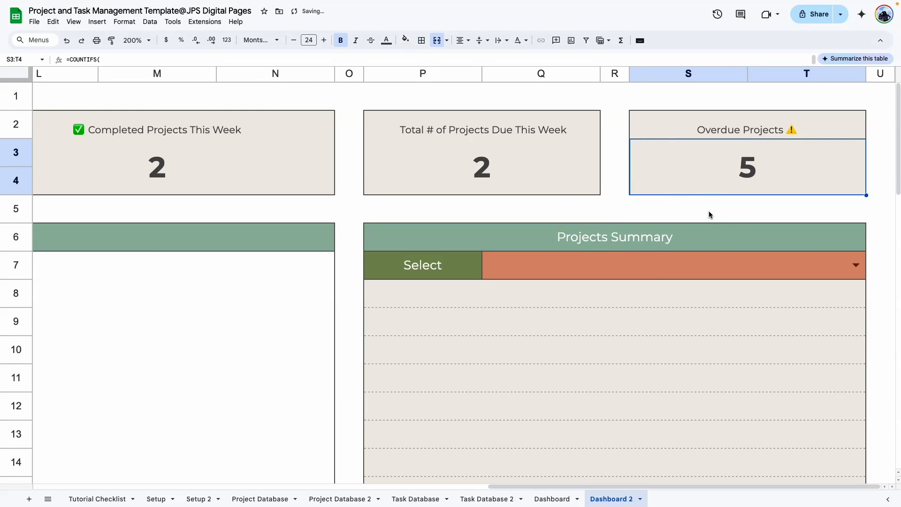
Examine the due dates in H5:H9 of Project Database 2 and compare them with the overdue projects card on Dashboard 2.
{"action": "left_click", "coordinate": [352, 500]}
{"action": "mouse_move", "coordinate": [474, 486]}
{"action": "left_mouse_down"}
{"action": "mouse_move", "coordinate": [444, 487]}
{"action": "mouse_move", "coordinate": [487, 488]}
{"action": "left_mouse_up"}
{"action": "left_click", "coordinate": [409, 157]}
{"action": "left_click", "coordinate": [431, 230]}
{"action": "left_click_drag", "start_coordinate": [430, 211], "coordinate": [425, 264]}
{"action": "left_click", "coordinate": [416, 331]}
{"action": "left_click", "coordinate": [422, 347]}
{"action": "left_click_drag", "start_coordinate": [425, 320], "coordinate": [423, 258]}
{"action": "left_click_drag", "start_coordinate": [425, 207], "coordinate": [425, 235]}
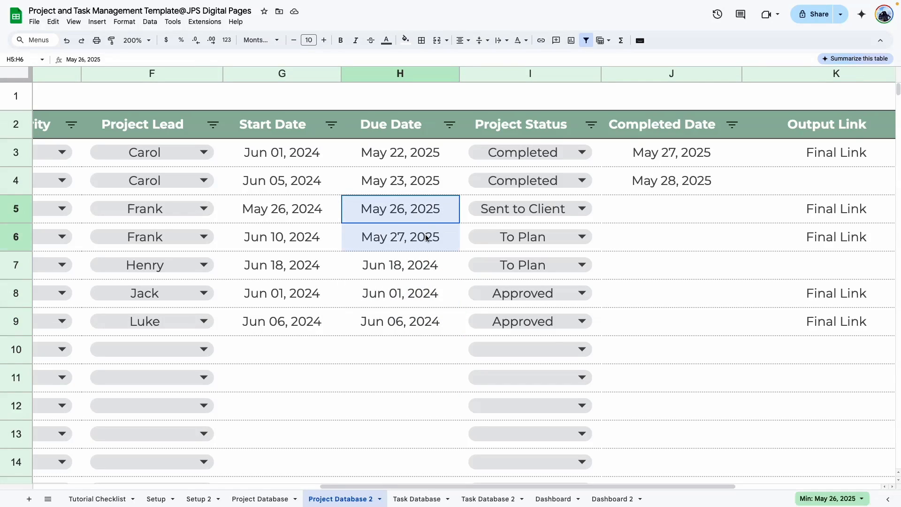
{"action": "double_click", "coordinate": [427, 209]}
{"action": "left_click", "coordinate": [411, 365]}
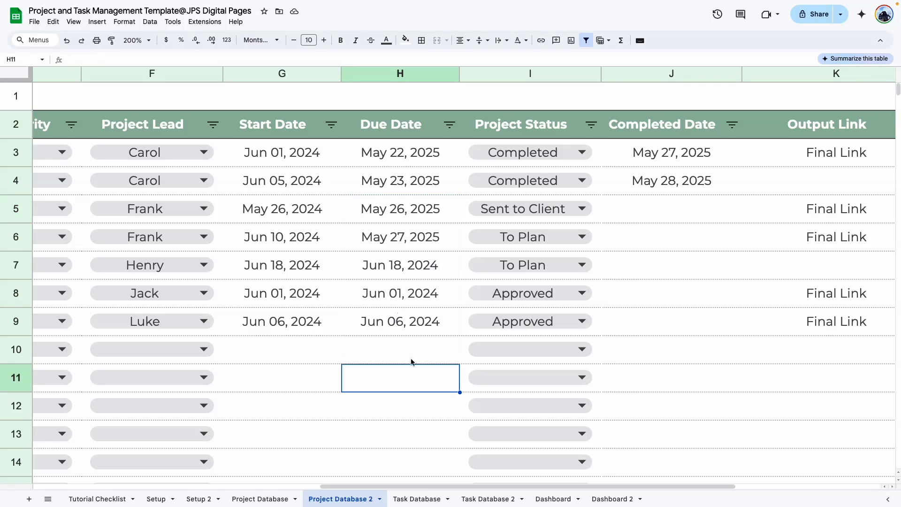
{"action": "left_click_drag", "start_coordinate": [423, 212], "coordinate": [436, 326]}
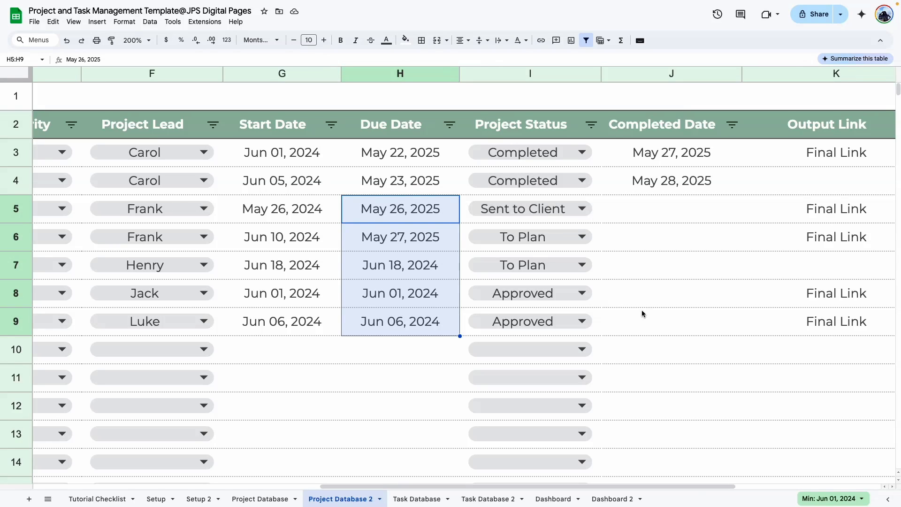
{"action": "left_click", "coordinate": [612, 499]}
{"action": "left_click", "coordinate": [146, 40]}
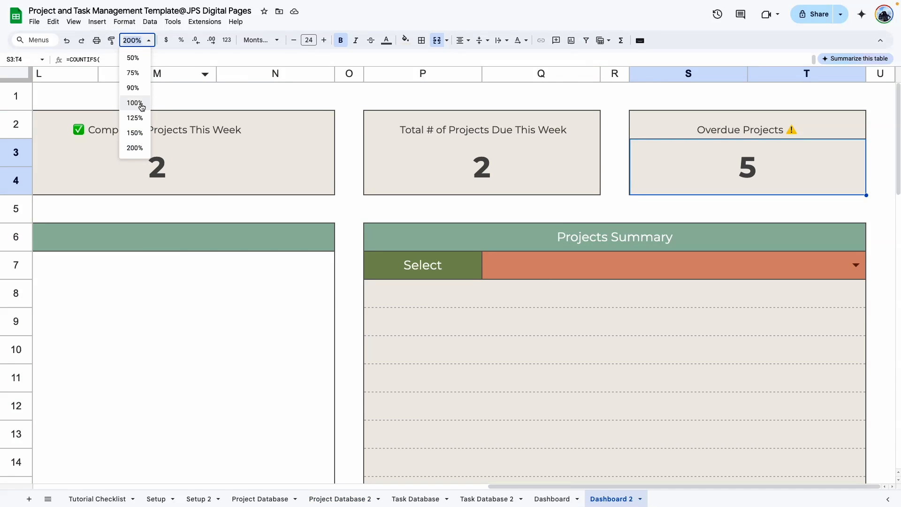
{"action": "left_click", "coordinate": [141, 103]}
{"action": "scroll", "coordinate": [517, 487], "scroll_direction": "left", "scroll_amount": 2}
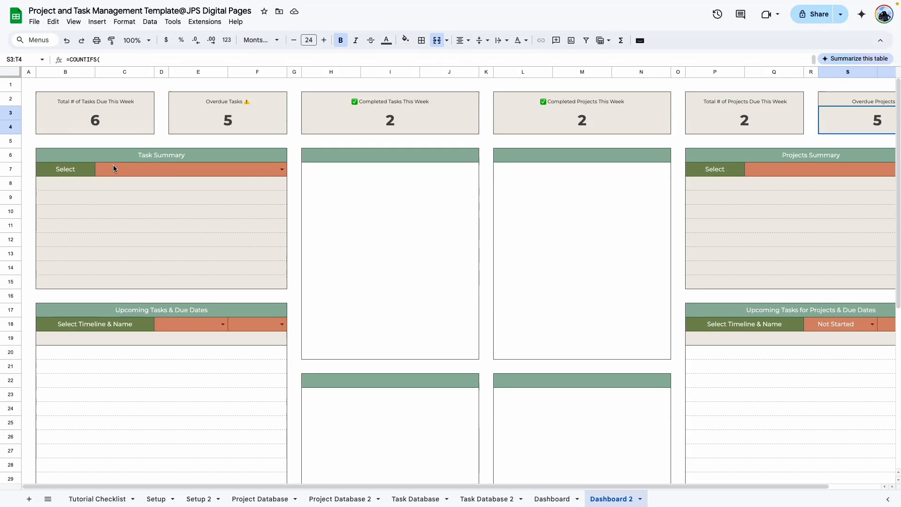
Choose Frame Upload in the Task Summary selector of the Dashboard sheet and examine how its field labels are linked.
{"action": "left_click", "coordinate": [561, 499]}
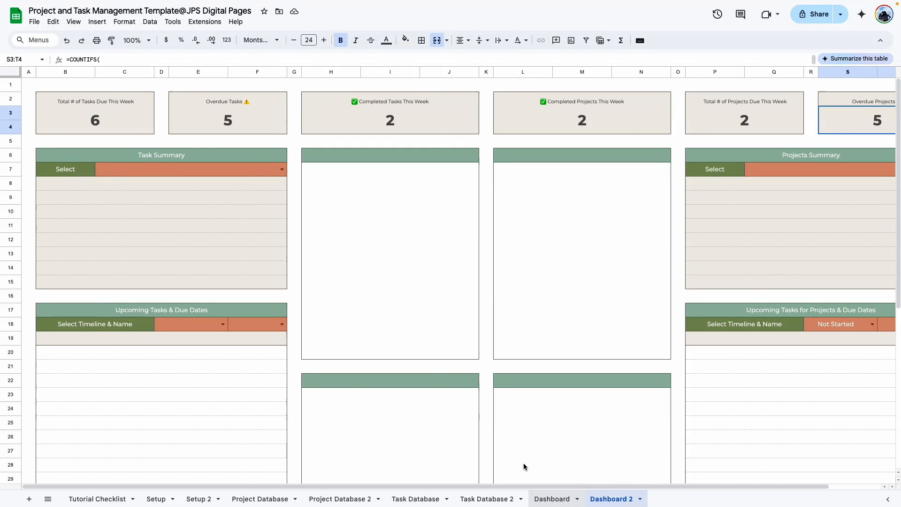
{"action": "left_click", "coordinate": [136, 40]}
{"action": "left_click", "coordinate": [137, 152]}
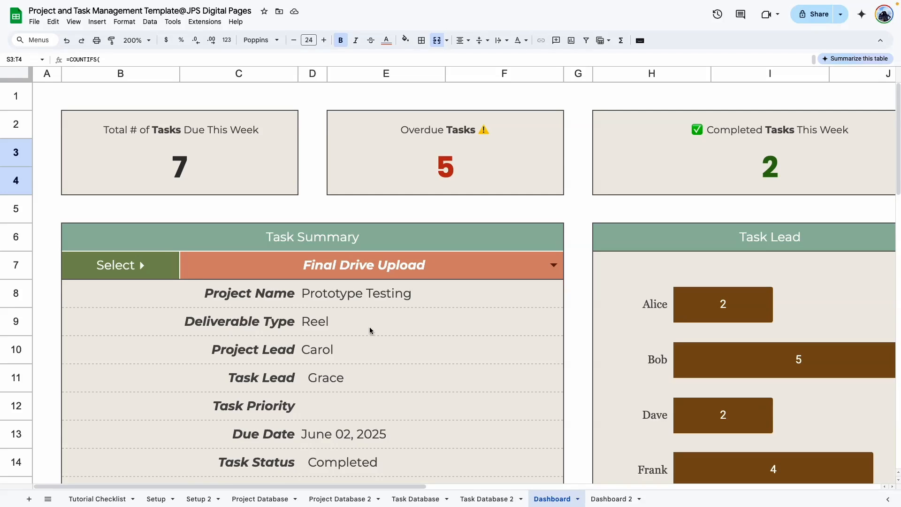
{"action": "scroll", "coordinate": [356, 291], "scroll_direction": "down", "scroll_amount": 1}
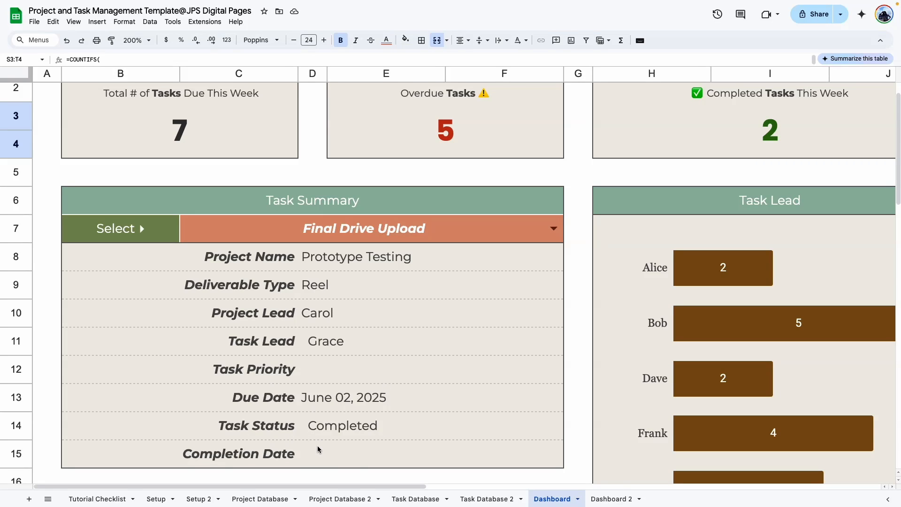
{"action": "left_click", "coordinate": [553, 228]}
{"action": "left_click", "coordinate": [247, 336]}
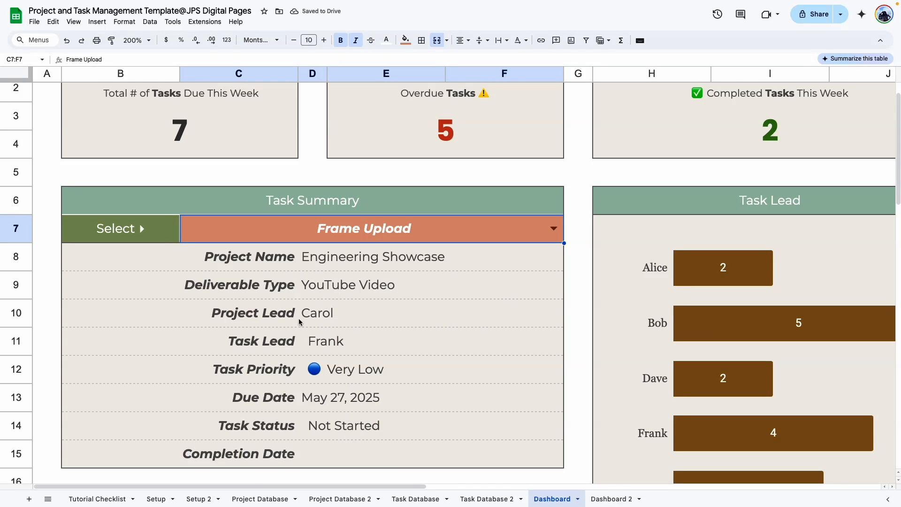
{"action": "left_click", "coordinate": [282, 364]}
{"action": "left_click", "coordinate": [249, 399]}
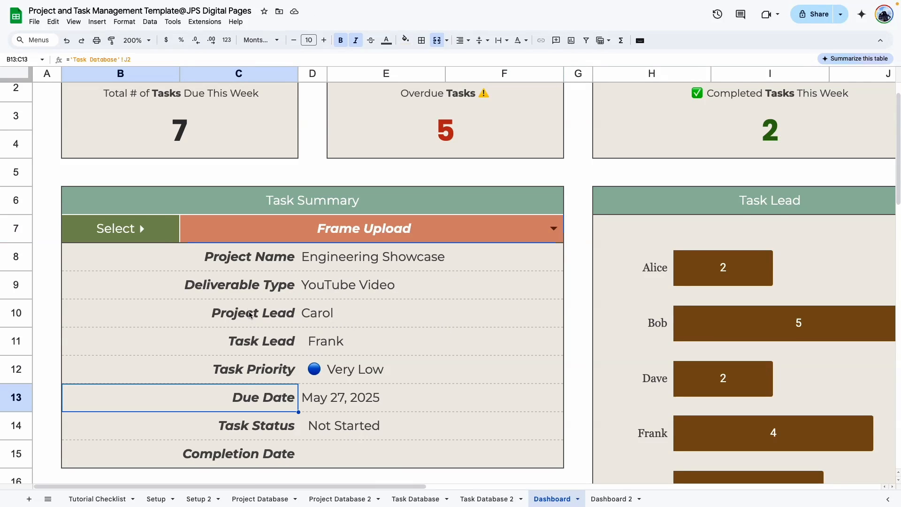
{"action": "left_click", "coordinate": [238, 268]}
Merge cells B8:C15 of the Task Summary on Dashboard 2 horizontally.
{"action": "key", "text": "ctrl+Page_Down"}
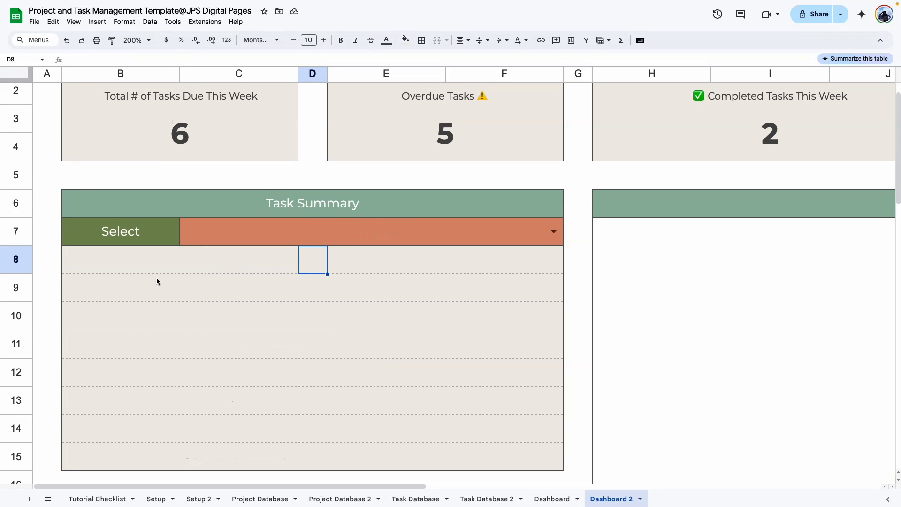
{"action": "left_click", "coordinate": [109, 258]}
{"action": "scroll", "coordinate": [160, 263], "scroll_direction": "down", "scroll_amount": 4}
{"action": "scroll", "coordinate": [147, 208], "scroll_direction": "up", "scroll_amount": 4}
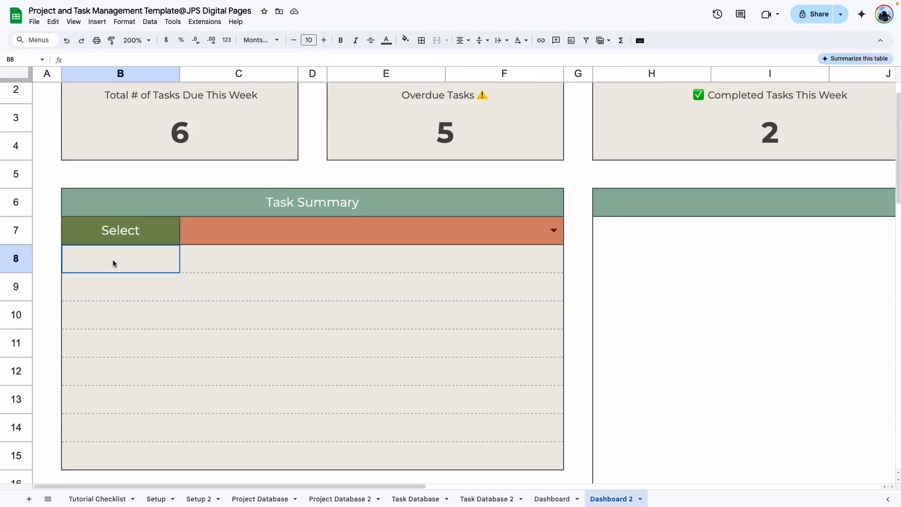
{"action": "left_click_drag", "start_coordinate": [112, 260], "coordinate": [267, 453]}
{"action": "left_click", "coordinate": [446, 40]}
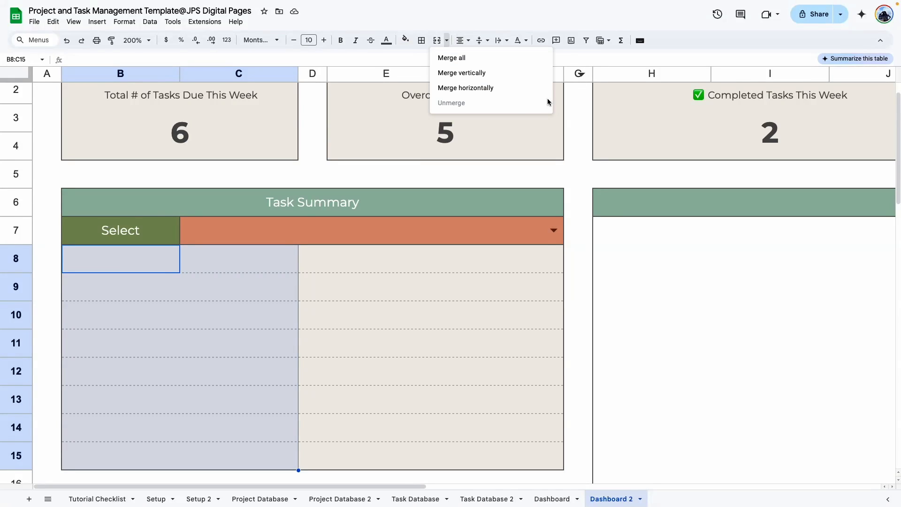
{"action": "left_click", "coordinate": [478, 89]}
{"action": "left_click", "coordinate": [346, 335]}
Merge cells D8:F15 of the Task Summary horizontally and check the merged cells in row 8.
{"action": "left_click_drag", "start_coordinate": [316, 259], "coordinate": [501, 449]}
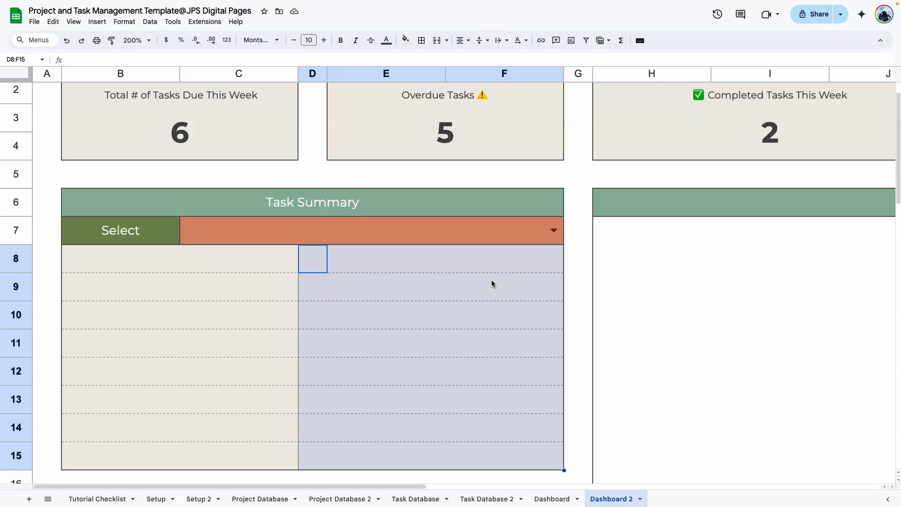
{"action": "left_click", "coordinate": [447, 41]}
{"action": "left_click", "coordinate": [458, 88]}
{"action": "left_click", "coordinate": [439, 312]}
{"action": "left_click", "coordinate": [217, 256]}
{"action": "left_click", "coordinate": [326, 268]}
{"action": "left_click", "coordinate": [255, 258]}
{"action": "left_click", "coordinate": [355, 260]}
{"action": "left_click", "coordinate": [343, 327]}
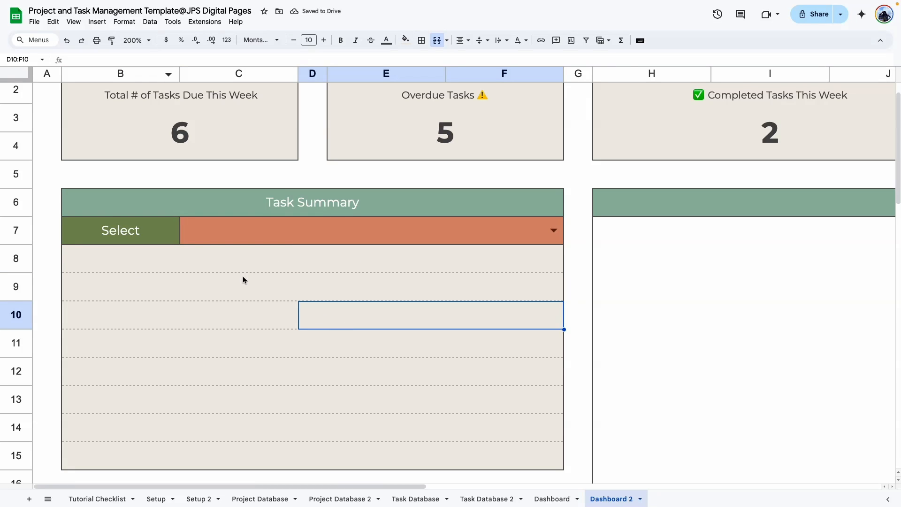
Link B8:C8 to the Project Name header with ='Task Database 2'!D2.
{"action": "left_click", "coordinate": [237, 263]}
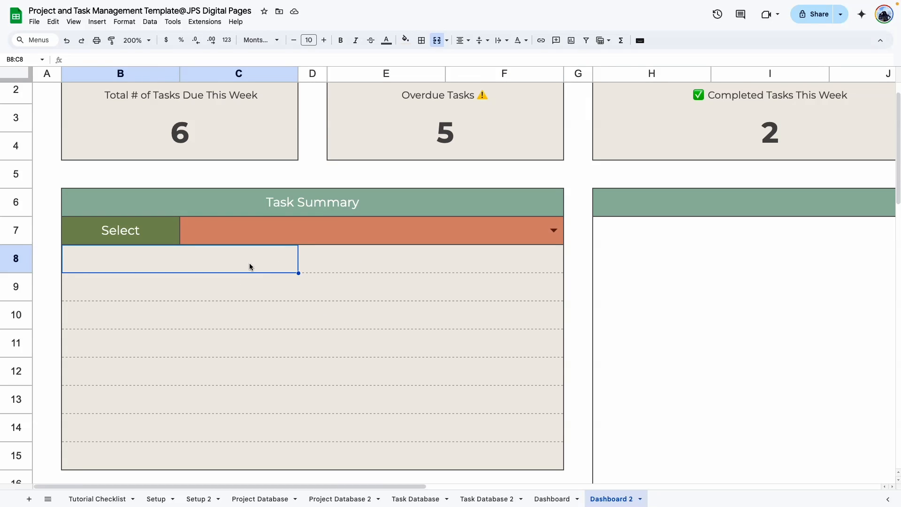
{"action": "type", "text": "="}
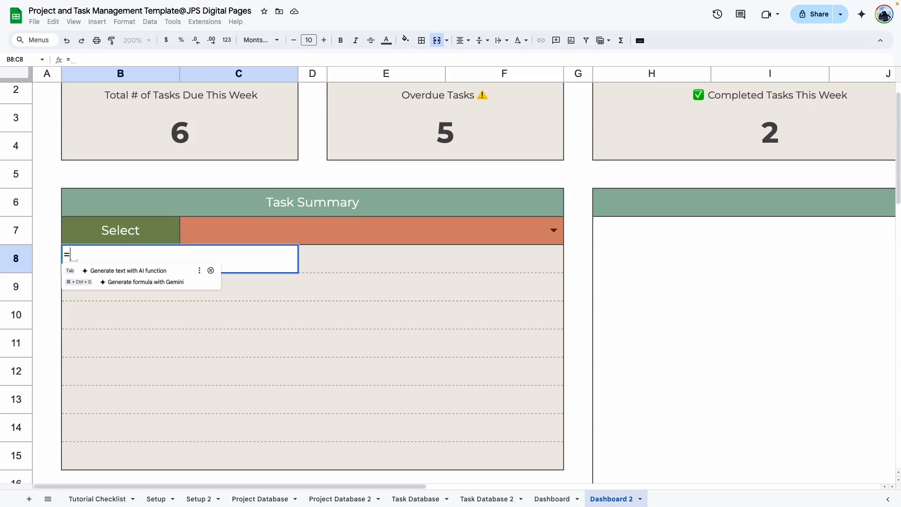
{"action": "left_click", "coordinate": [481, 500]}
{"action": "left_click", "coordinate": [138, 125]}
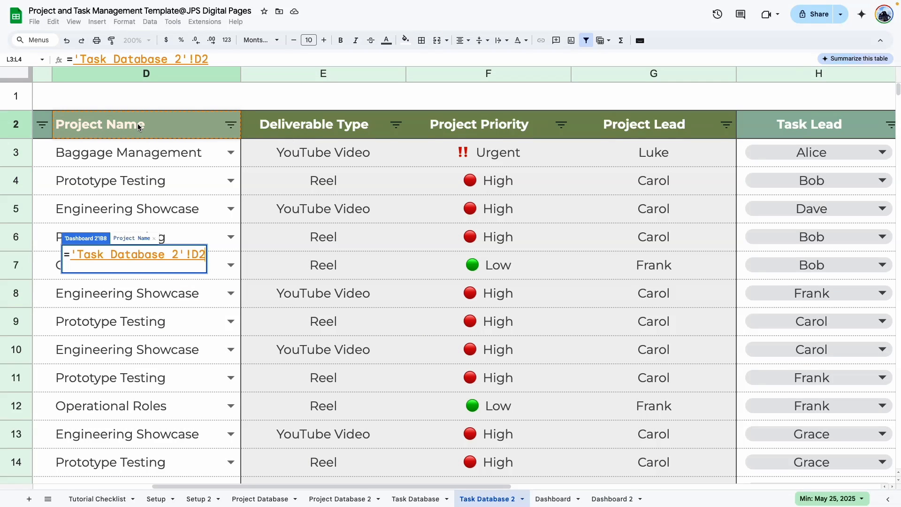
{"action": "key", "text": "Return"}
Right-align the Task Summary label cells B8:C15.
{"action": "left_click_drag", "start_coordinate": [225, 268], "coordinate": [229, 460]}
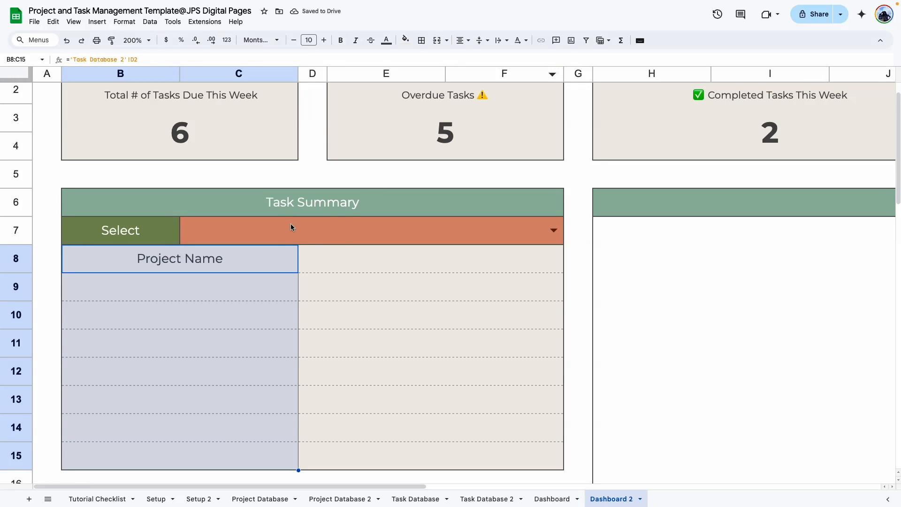
{"action": "left_click", "coordinate": [470, 45]}
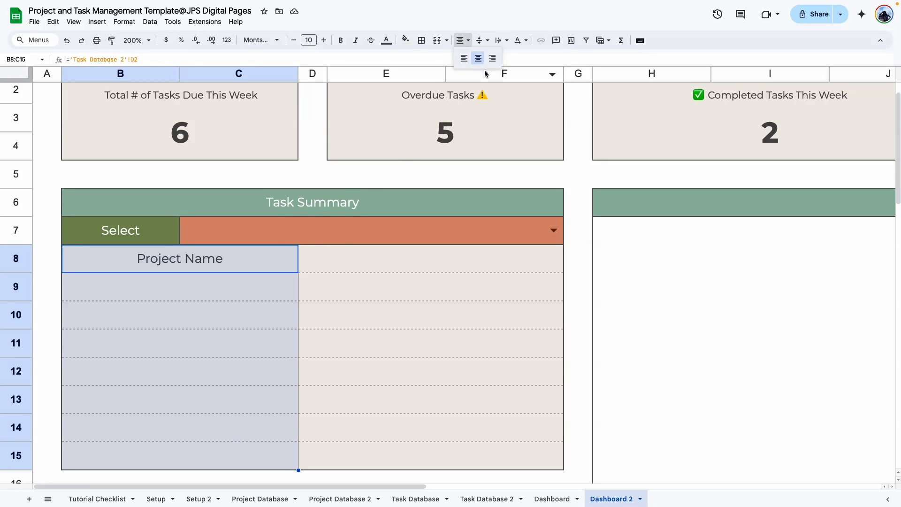
{"action": "left_click", "coordinate": [493, 59]}
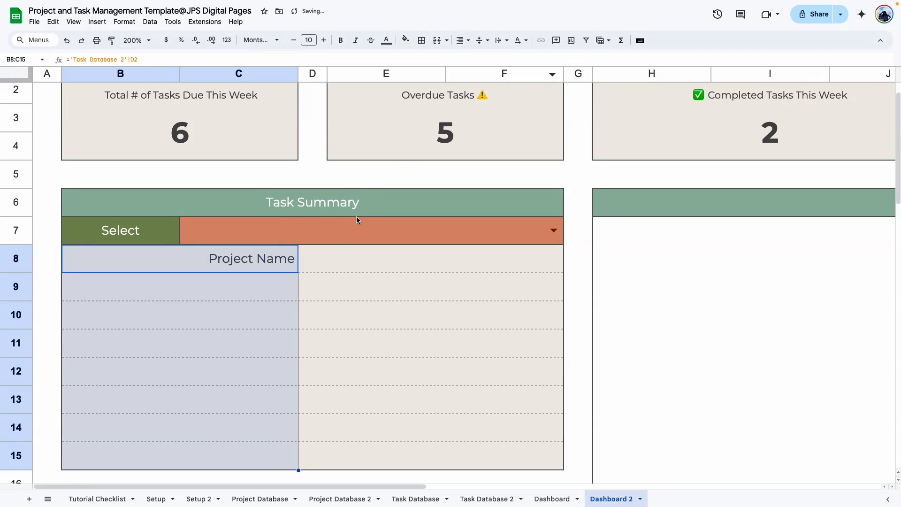
{"action": "left_click", "coordinate": [291, 282]}
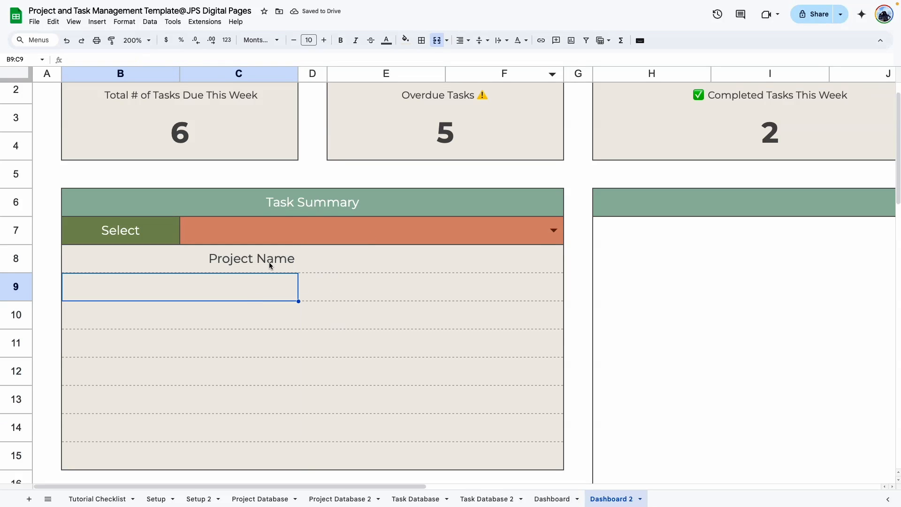
Link B9:C9 to the Deliverable Type header in E2 of Task Database 2.
{"action": "left_click", "coordinate": [269, 262]}
{"action": "left_click", "coordinate": [266, 291]}
{"action": "type", "text": "="}
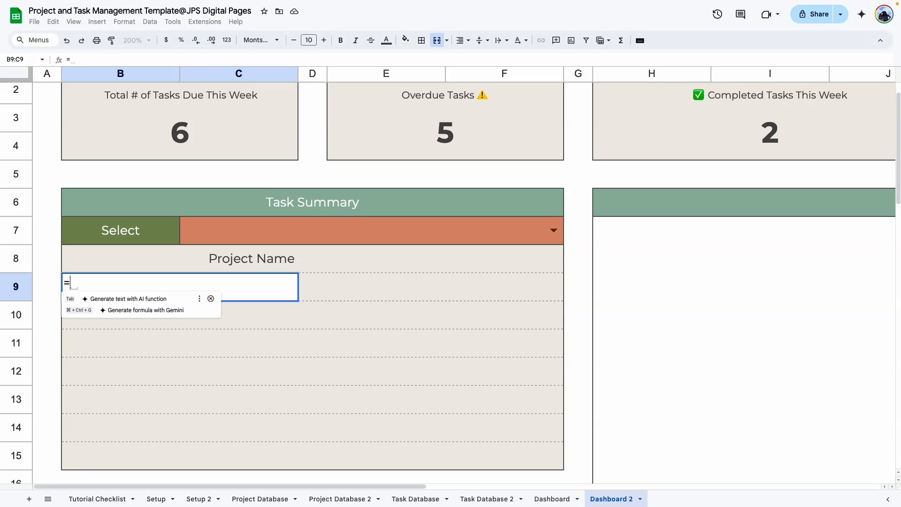
{"action": "left_click", "coordinate": [487, 499]}
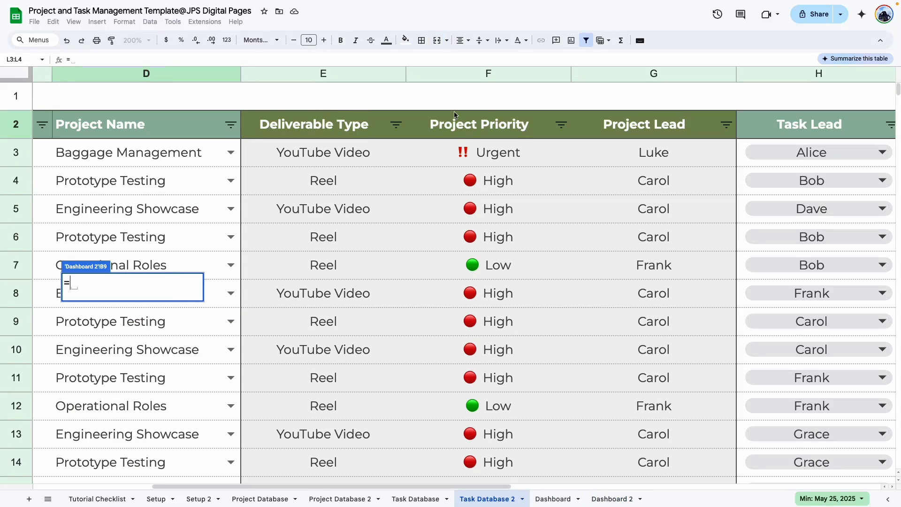
{"action": "left_click", "coordinate": [348, 134]}
{"action": "key", "text": "Return"}
{"action": "left_click", "coordinate": [292, 396]}
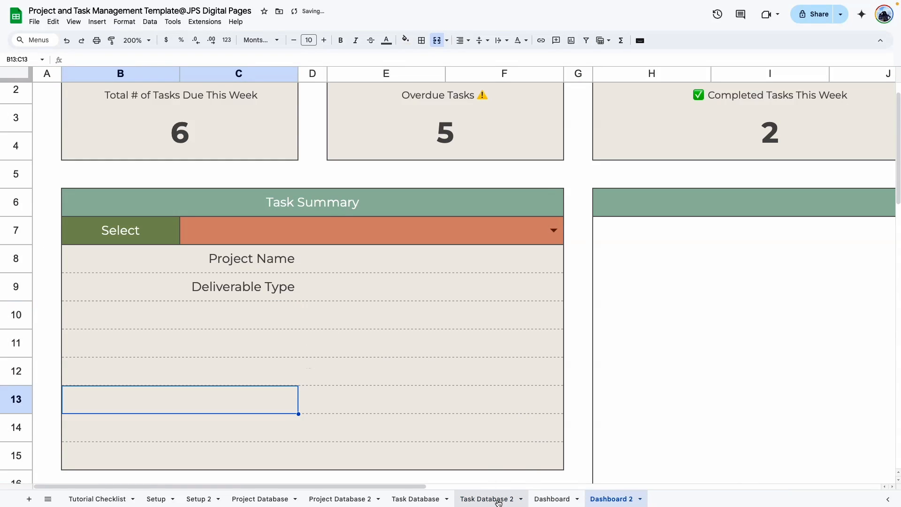
Check the label order on the Dashboard sheet and link B10:C10 of Dashboard 2 to the Project Lead header with ='Task Database 2'!G2.
{"action": "left_click", "coordinate": [538, 500]}
{"action": "key", "text": "Down"}
{"action": "key", "text": "Down"}
{"action": "key", "text": "Down"}
{"action": "key", "text": "Down"}
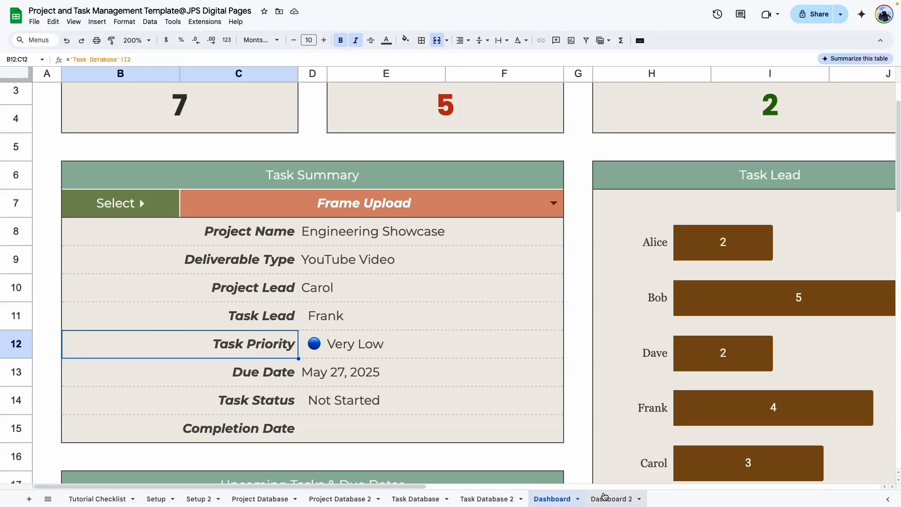
{"action": "left_click", "coordinate": [608, 500]}
{"action": "left_click", "coordinate": [242, 319]}
{"action": "type", "text": "="}
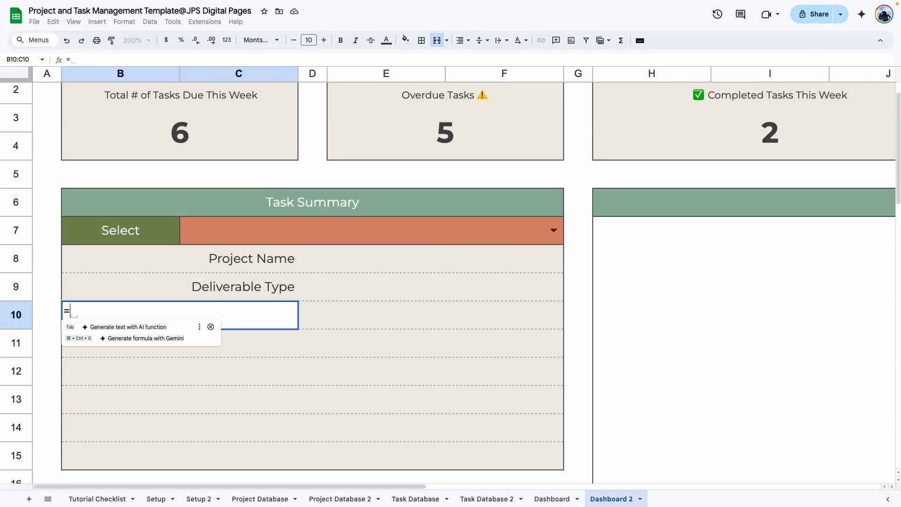
{"action": "left_click", "coordinate": [488, 499]}
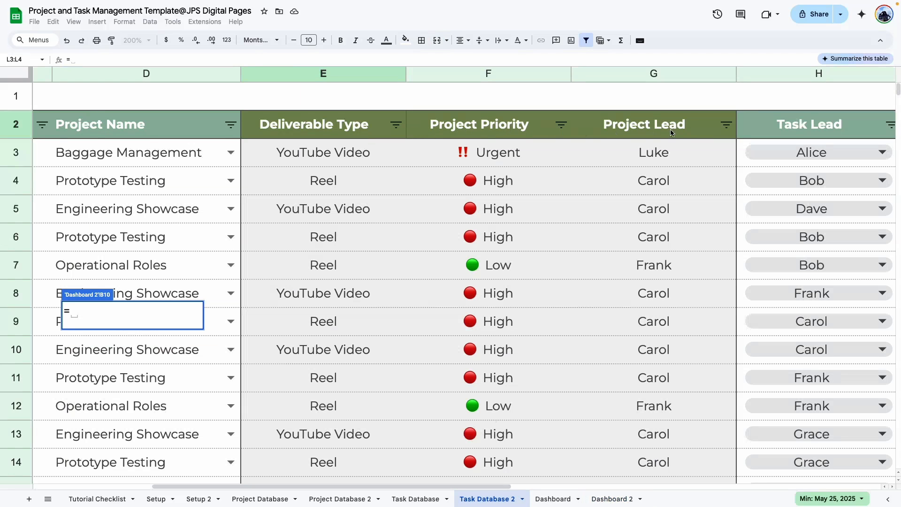
{"action": "left_click", "coordinate": [642, 129]}
{"action": "key", "text": "Return"}
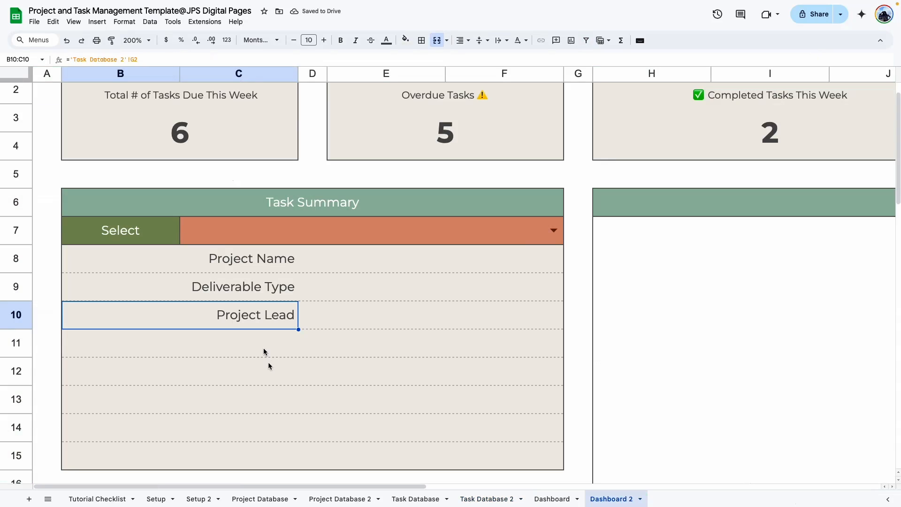
Link B11:C11 of Dashboard 2 to the Task Lead header with ='Task Database 2'!H2.
{"action": "type", "text": "="}
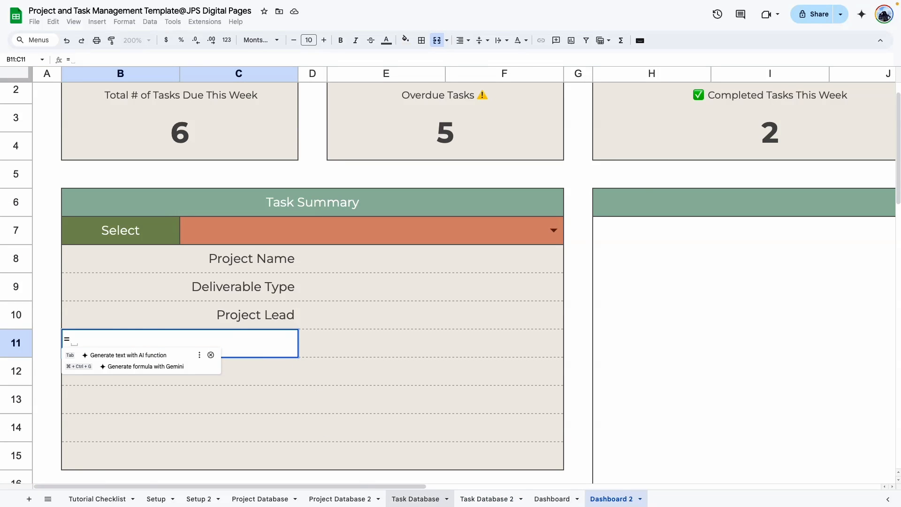
{"action": "left_click", "coordinate": [487, 499]}
{"action": "scroll", "coordinate": [498, 488], "scroll_direction": "right", "scroll_amount": 8}
{"action": "left_click", "coordinate": [291, 124]}
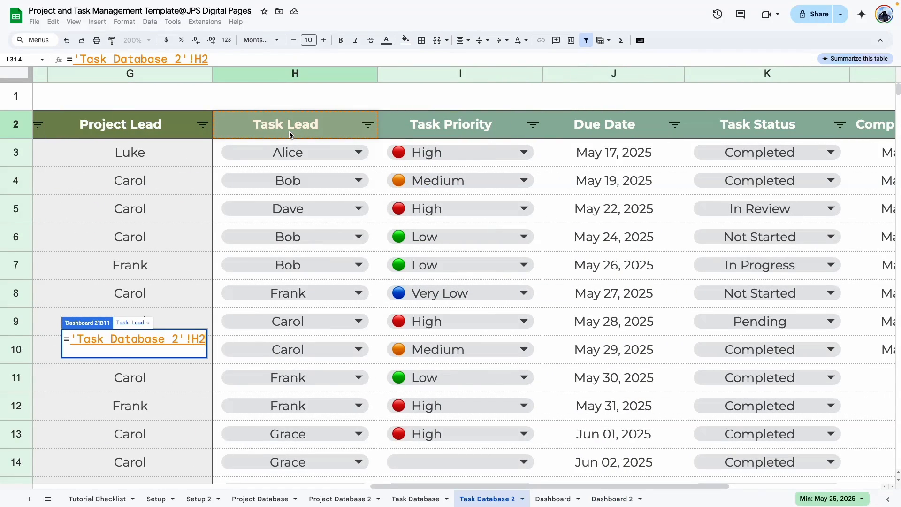
{"action": "key", "text": "Return"}
Link B12:C12 to the Task Priority header in I2 and B13:C13 to the Due Date header in J2 of Task Database 2.
{"action": "type", "text": "="}
{"action": "left_click", "coordinate": [487, 499]}
{"action": "left_click", "coordinate": [318, 124]}
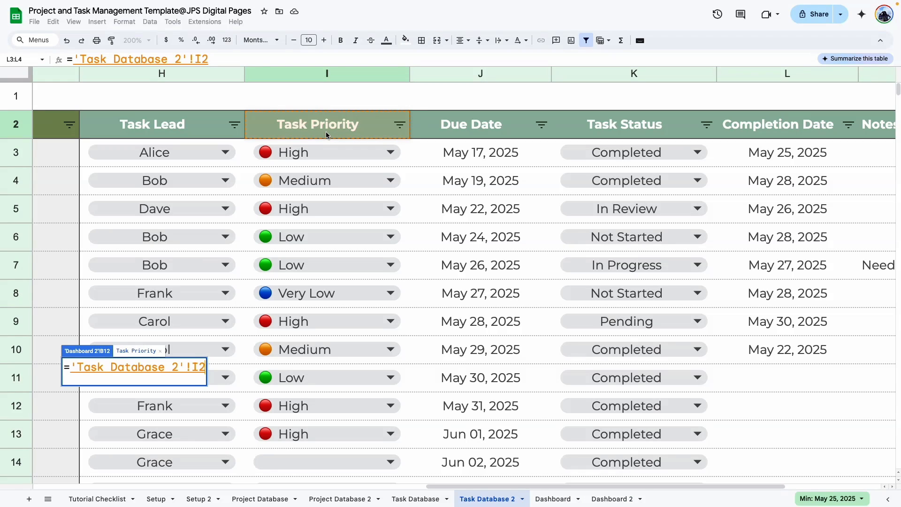
{"action": "key", "text": "Return"}
{"action": "type", "text": "="}
{"action": "left_click", "coordinate": [487, 499]}
{"action": "left_click", "coordinate": [494, 132]}
{"action": "key", "text": "Return"}
Link B14:C14 to the Task Status header in K2 and B15:C15 to the Completion Date header in L2 of Task Database 2.
{"action": "type", "text": "="}
{"action": "left_click", "coordinate": [487, 499]}
{"action": "left_click", "coordinate": [643, 132]}
{"action": "key", "text": "Return"}
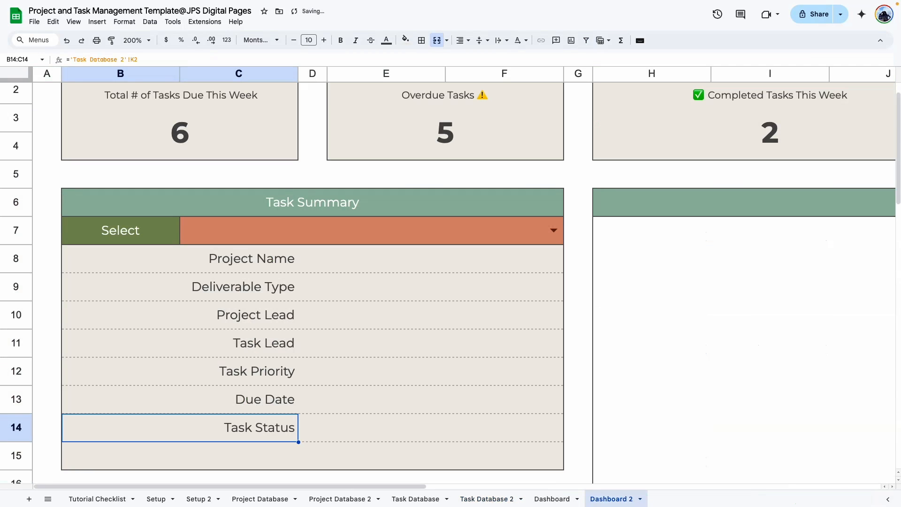
{"action": "type", "text": "="}
{"action": "left_click", "coordinate": [517, 498]}
{"action": "left_click", "coordinate": [819, 132]}
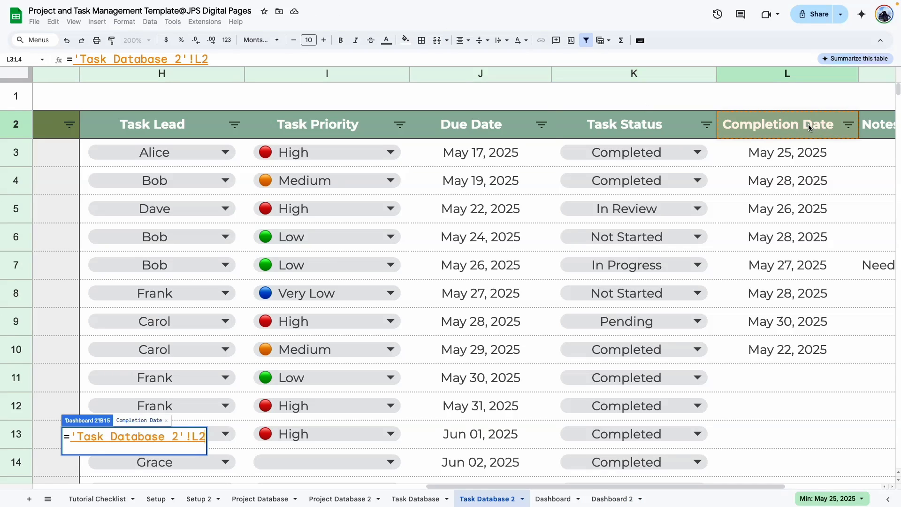
{"action": "key", "text": "Return"}
Format the Task Summary labels in B8:C15 as bold, italic and right-aligned.
{"action": "left_click_drag", "start_coordinate": [282, 243], "coordinate": [287, 445]}
{"action": "left_click", "coordinate": [310, 412]}
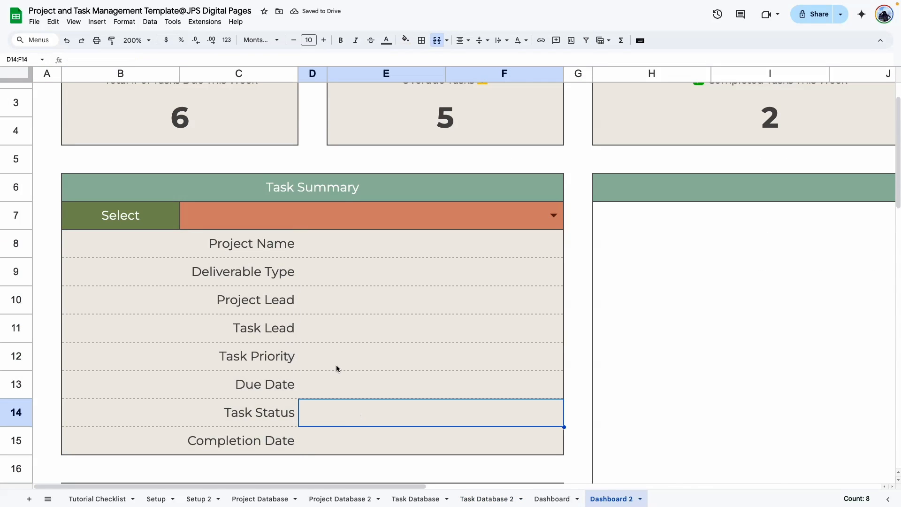
{"action": "left_click", "coordinate": [341, 41]}
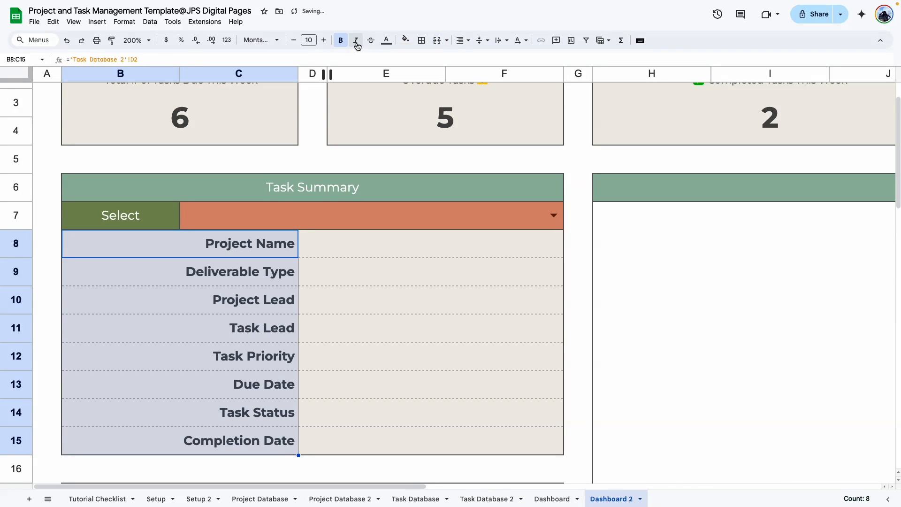
{"action": "left_click", "coordinate": [357, 43]}
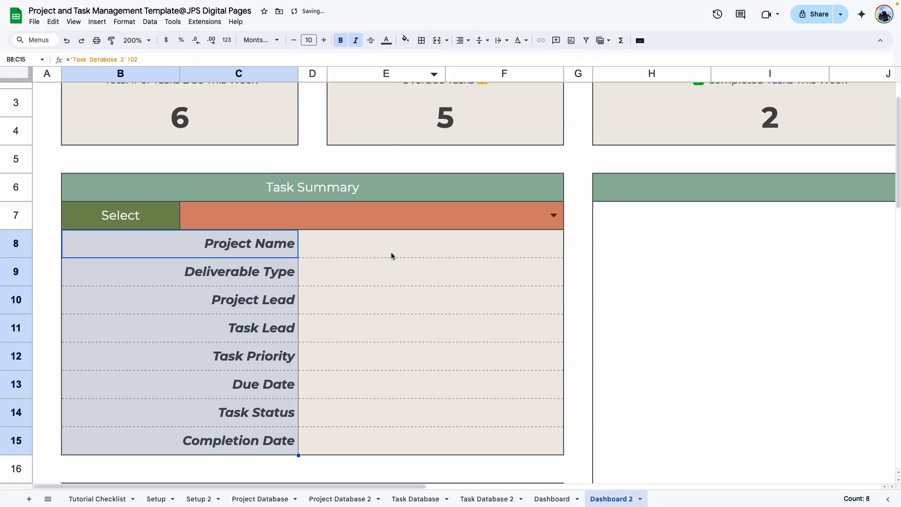
{"action": "left_click", "coordinate": [462, 40]}
{"action": "left_click", "coordinate": [498, 59]}
Left-align the Task Summary value cells D8:F15.
{"action": "left_click_drag", "start_coordinate": [366, 244], "coordinate": [455, 437]}
{"action": "left_click", "coordinate": [462, 40]}
{"action": "left_click", "coordinate": [463, 59]}
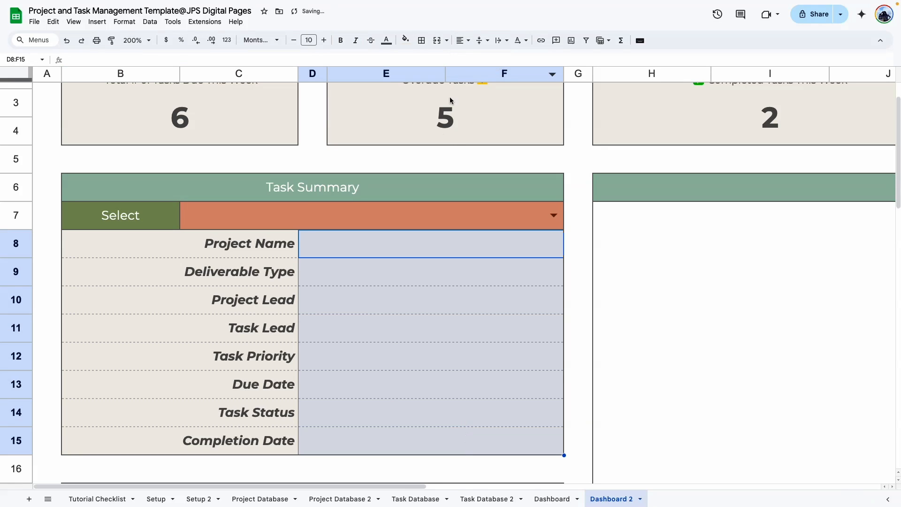
{"action": "left_click", "coordinate": [368, 355]}
{"action": "left_click", "coordinate": [361, 336]}
{"action": "left_click", "coordinate": [337, 244]}
{"action": "left_click", "coordinate": [339, 261]}
Reuse Dashboard's Project Name formula in D8:F8 of Dashboard 2 as =INDEX('Task Database 2'!D3:D, MATCH(C7, 'Task Database'!C3:C, 0)).
{"action": "left_click", "coordinate": [340, 236]}
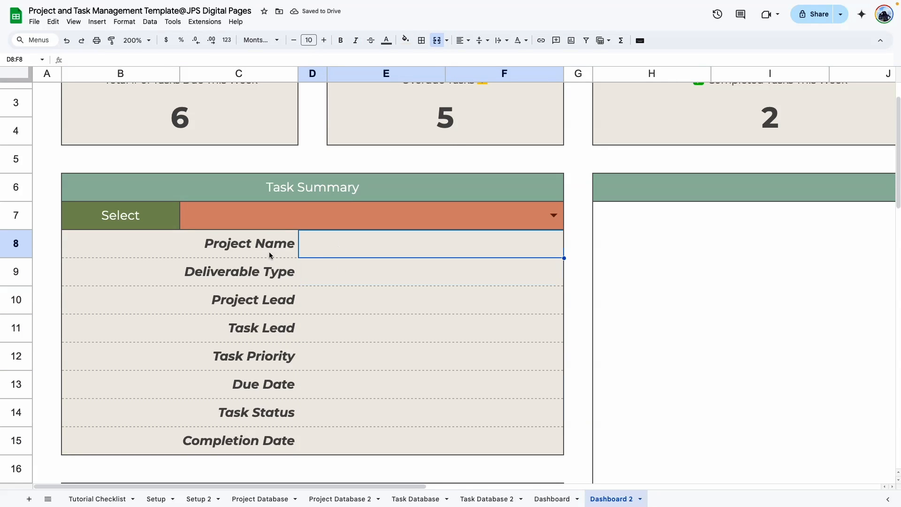
{"action": "left_click", "coordinate": [553, 499]}
{"action": "double_click", "coordinate": [368, 231]}
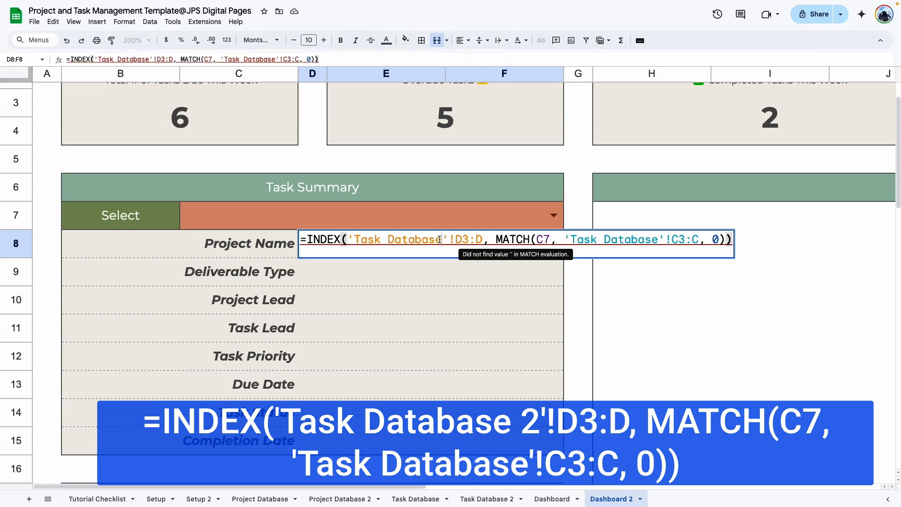
{"action": "type", "text": "2"}
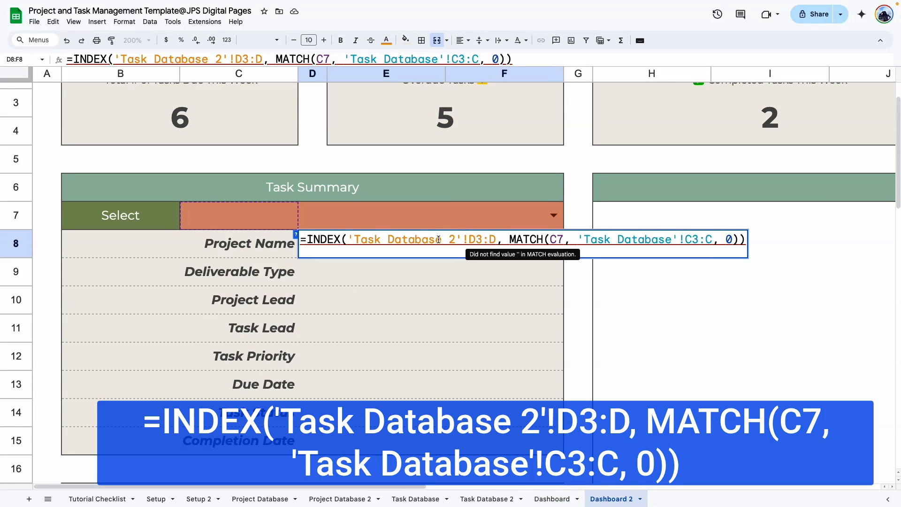
{"action": "key", "text": "Return"}
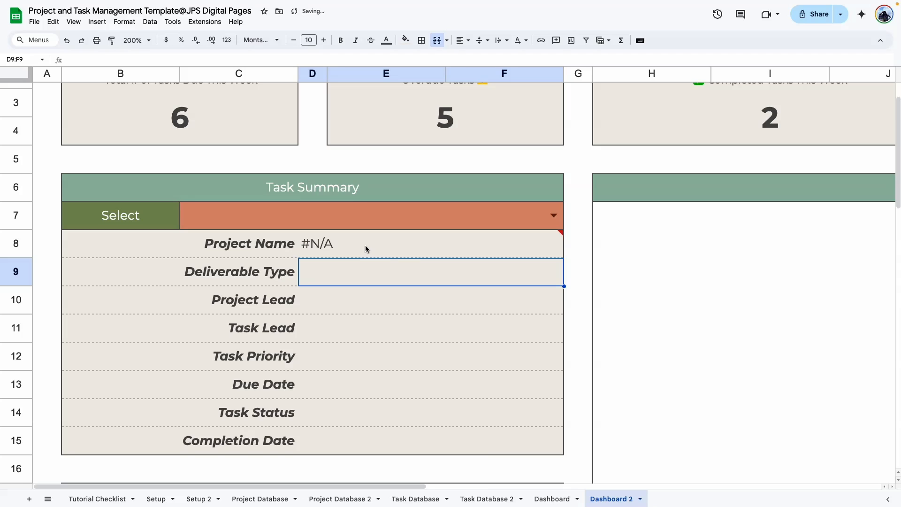
Choose Footage Review as the selected task in C7:F7 to test the Project Name lookup.
{"action": "left_click", "coordinate": [366, 245]}
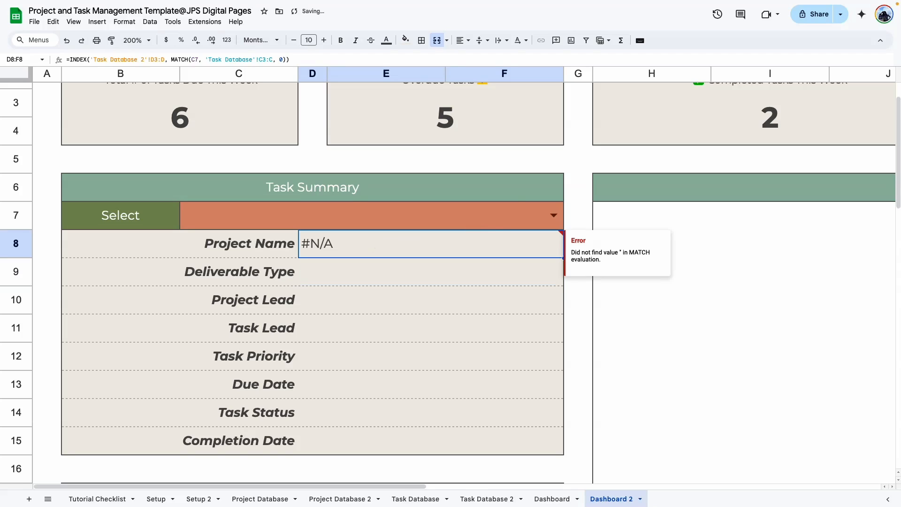
{"action": "left_click", "coordinate": [554, 215]}
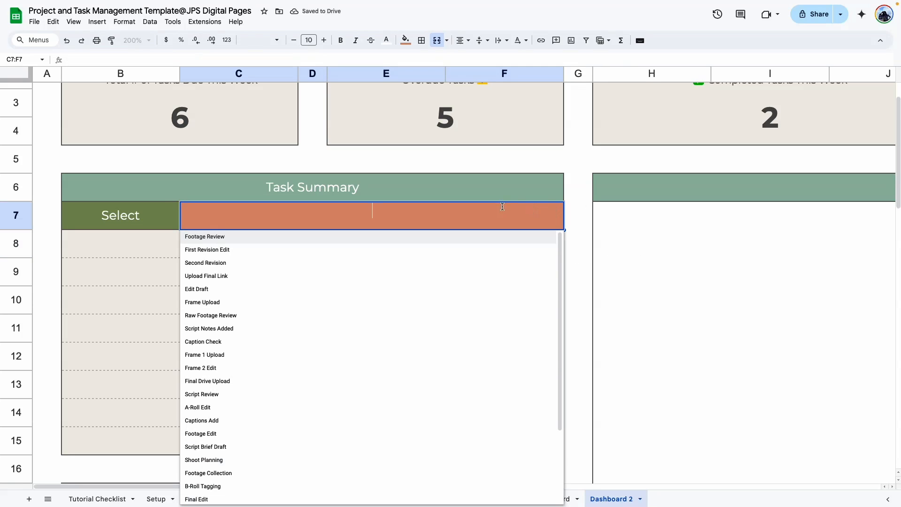
{"action": "left_click", "coordinate": [234, 239]}
{"action": "left_click", "coordinate": [393, 301]}
{"action": "left_click", "coordinate": [362, 246]}
{"action": "left_click", "coordinate": [383, 318]}
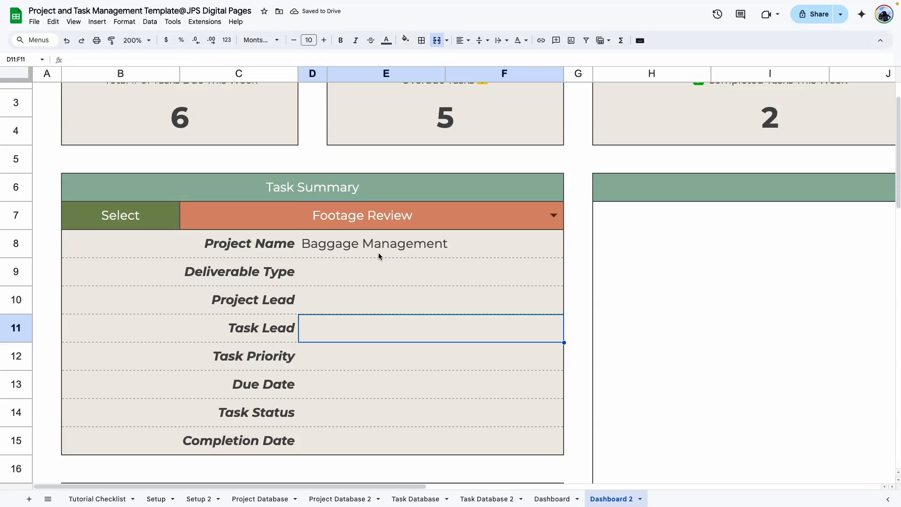
Copy the Project Name lookup formula into D9:F9 and change its index range to 'Task Database 2'!E3:E for Deliverable Type.
{"action": "triple_click", "coordinate": [375, 241]}
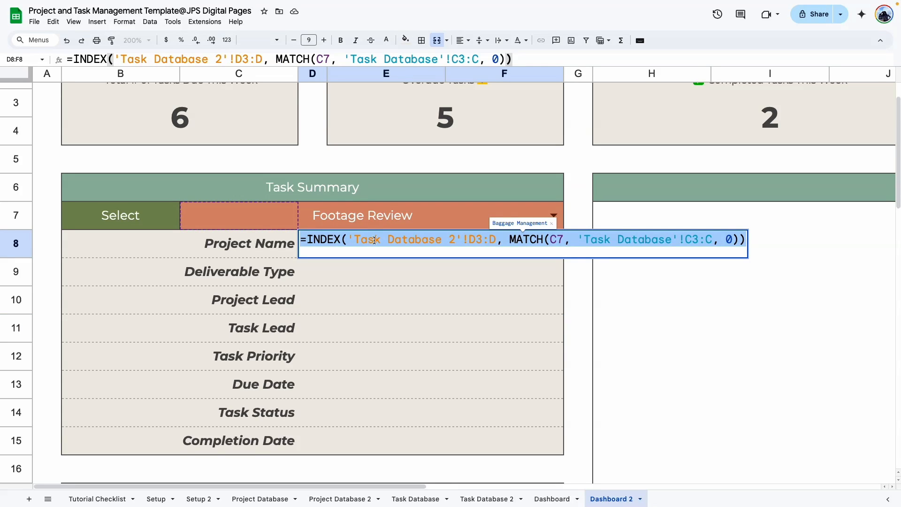
{"action": "key", "text": "super+c"}
{"action": "double_click", "coordinate": [342, 265]}
{"action": "key", "text": "super+v"}
{"action": "double_click", "coordinate": [147, 273]}
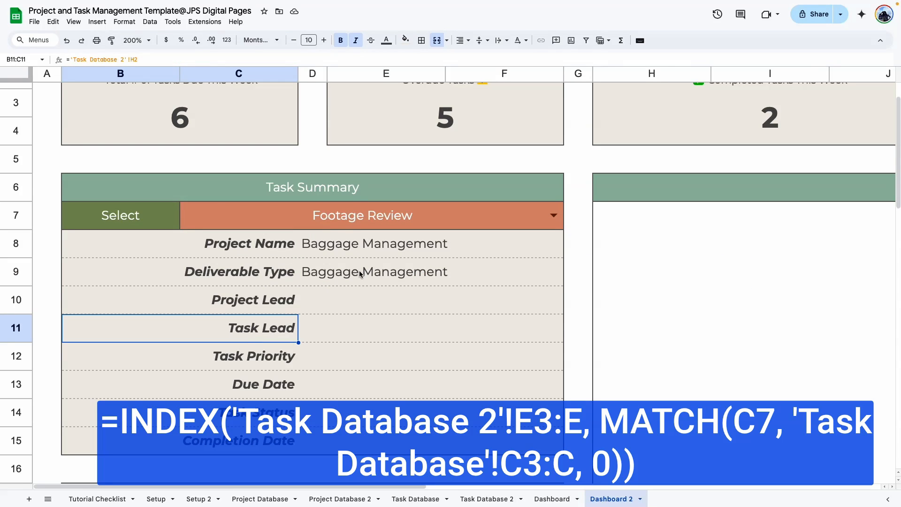
{"action": "double_click", "coordinate": [359, 273]}
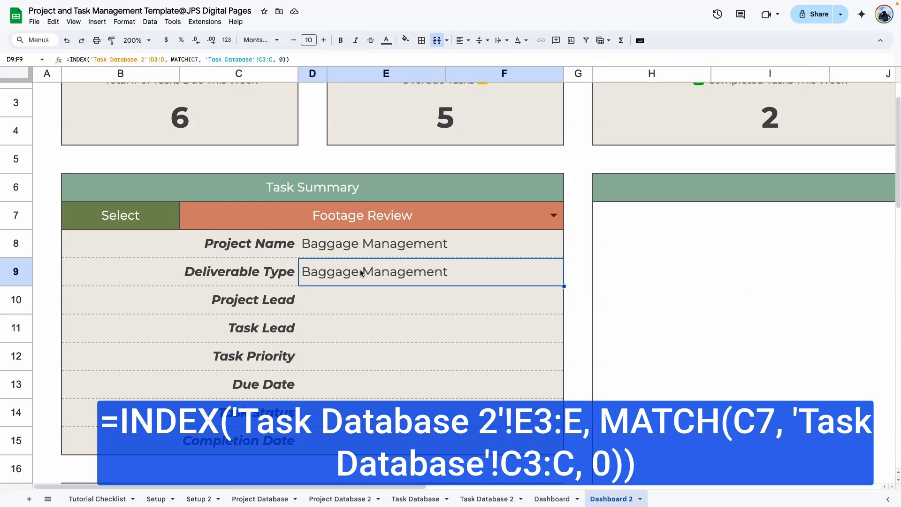
{"action": "left_click_drag", "start_coordinate": [475, 268], "coordinate": [470, 268]}
Paste the lookup formula into D10:F10 and change its index range to 'Task Database 2'!G3:G for Project Lead.
{"action": "double_click", "coordinate": [243, 303]}
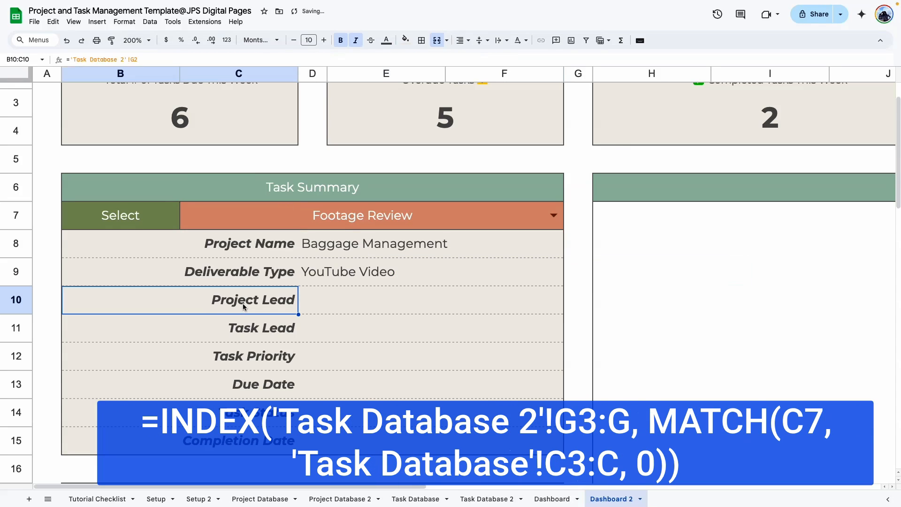
{"action": "double_click", "coordinate": [342, 299]}
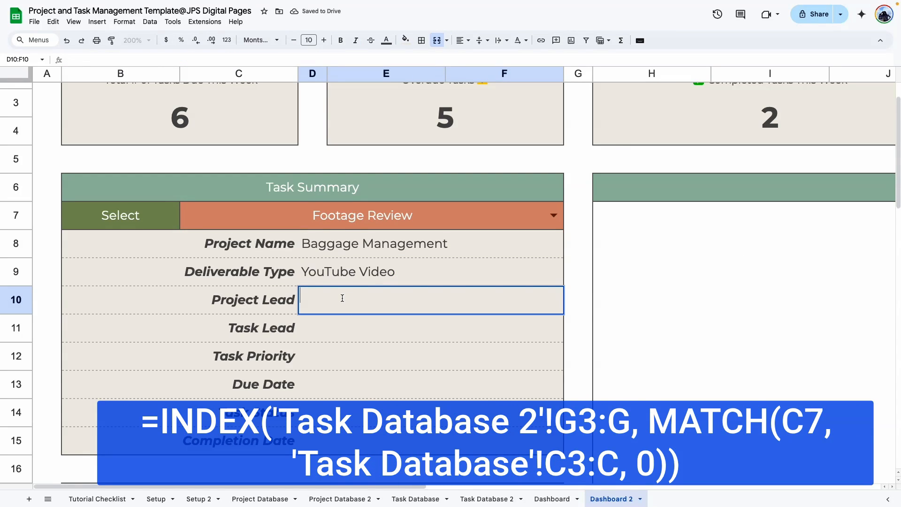
{"action": "key", "text": "super+v"}
{"action": "left_click_drag", "start_coordinate": [475, 295], "coordinate": [470, 295]}
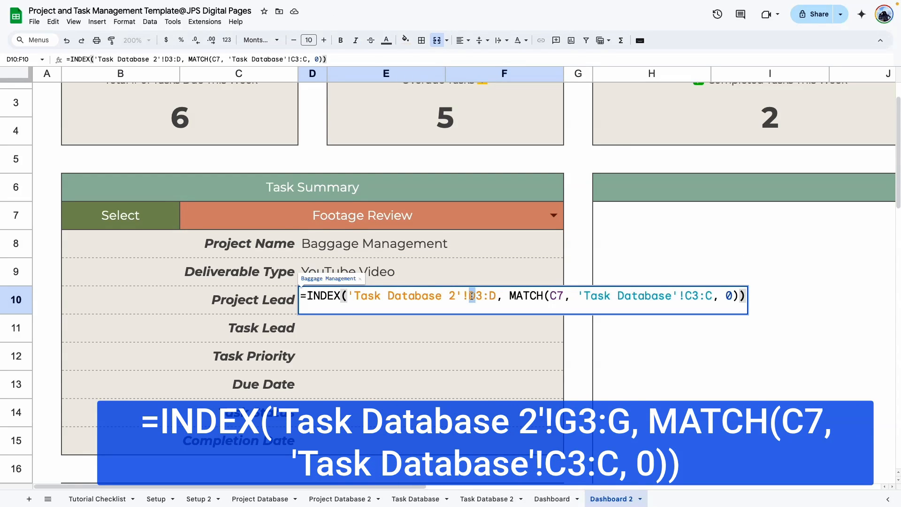
{"action": "type", "text": "g"}
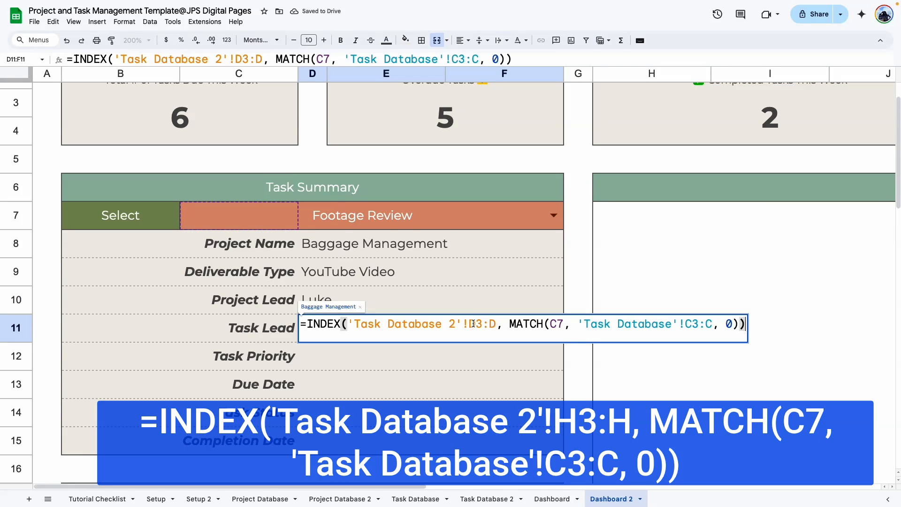
Add the lookup formula for Task Lead in D11:F11 with index range H3:H and for Task Priority in D12:F12 with I3:I.
{"action": "left_click_drag", "start_coordinate": [475, 322], "coordinate": [470, 322]}
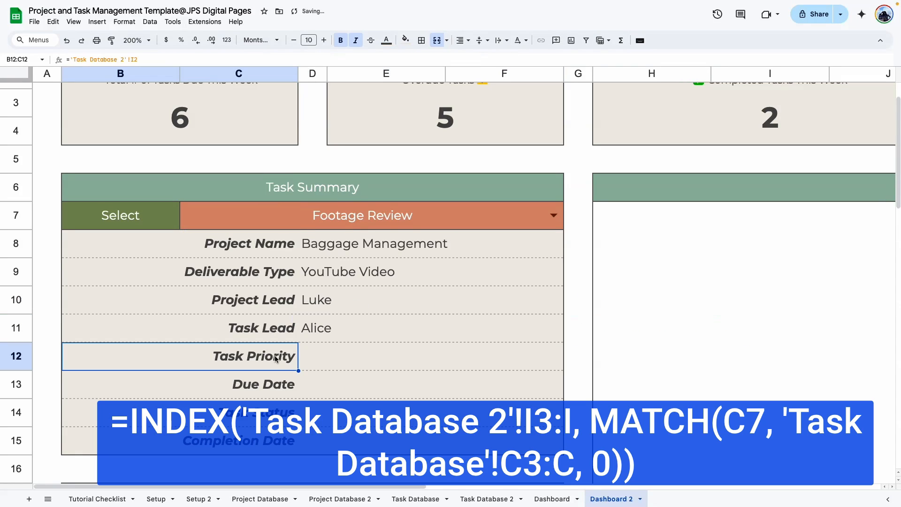
{"action": "double_click", "coordinate": [275, 357]}
{"action": "left_click", "coordinate": [280, 387]}
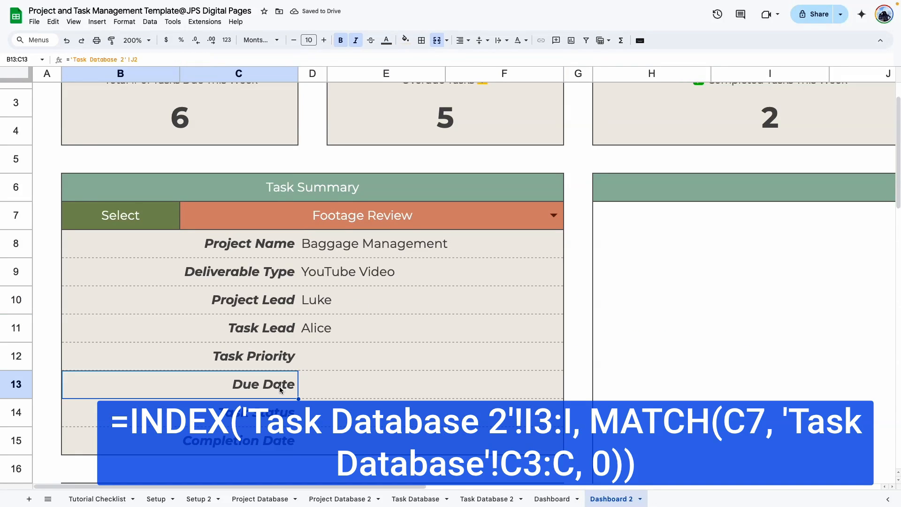
{"action": "double_click", "coordinate": [353, 356]}
{"action": "key", "text": "super+v"}
{"action": "left_click_drag", "start_coordinate": [475, 355], "coordinate": [469, 355]}
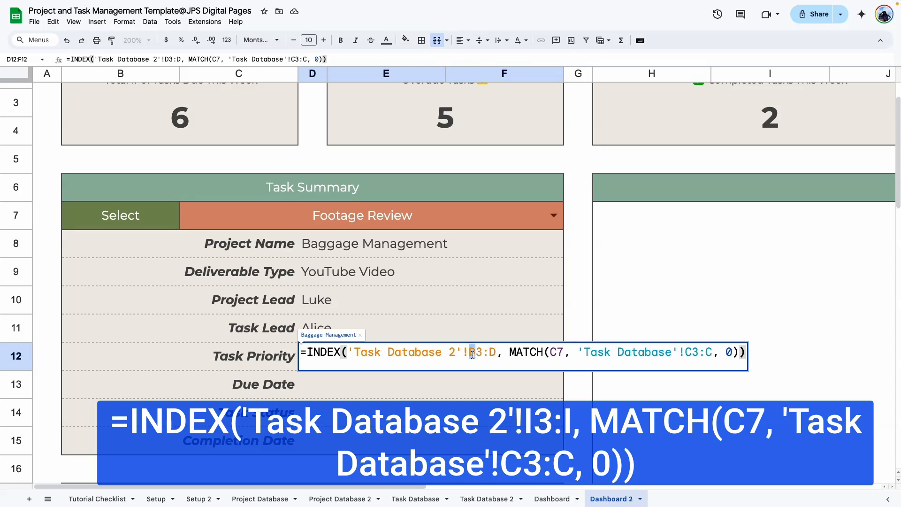
{"action": "type", "text": "I"}
{"action": "key", "text": "Return"}
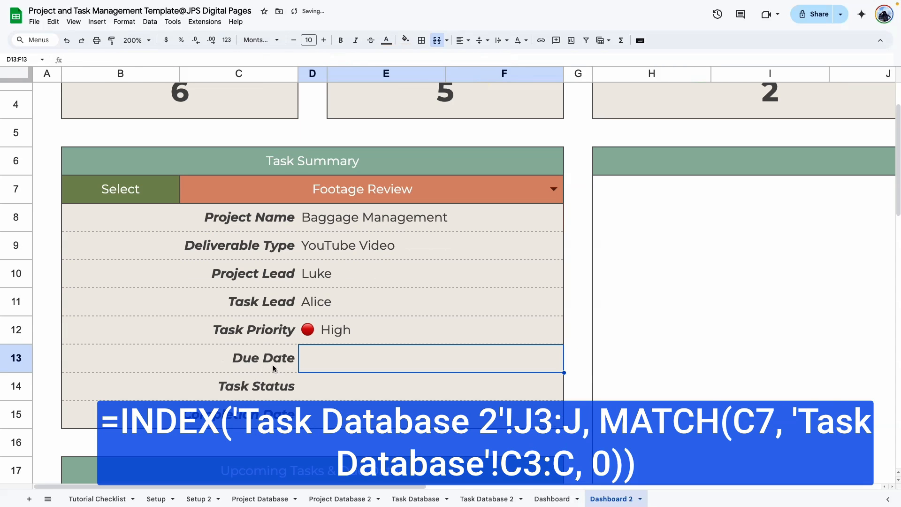
Fill D13:F15 with the lookup formula for Due Date, Task Status and Completion Date, indexing columns J, K and L of Task Database 2.
{"action": "left_click", "coordinate": [274, 368]}
{"action": "left_click", "coordinate": [302, 363]}
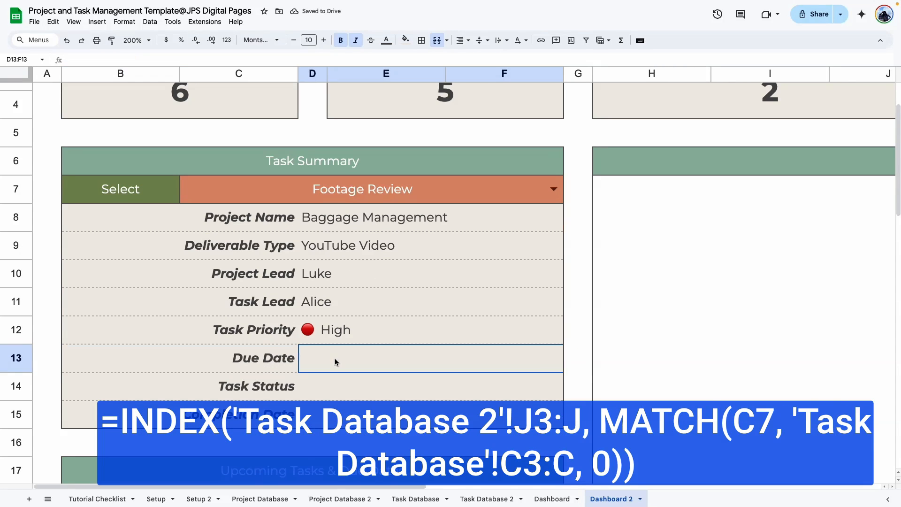
{"action": "double_click", "coordinate": [302, 363]}
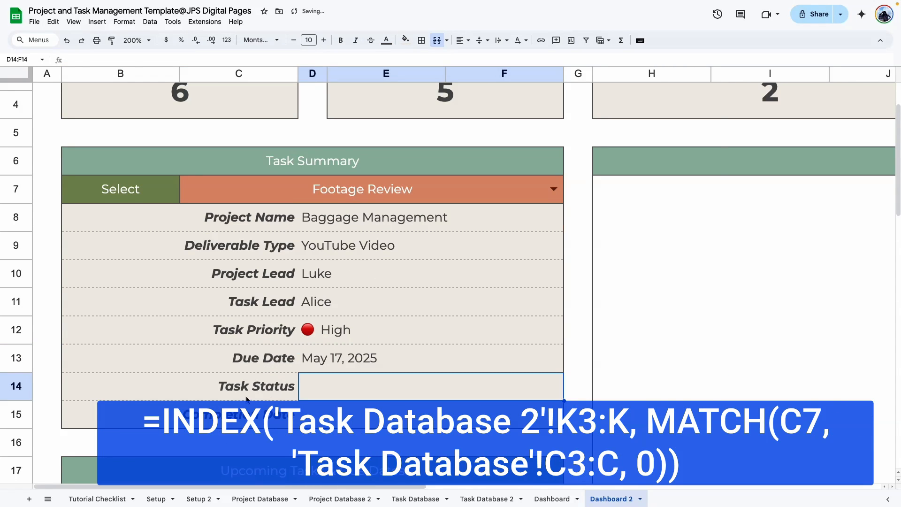
{"action": "left_click", "coordinate": [248, 400]}
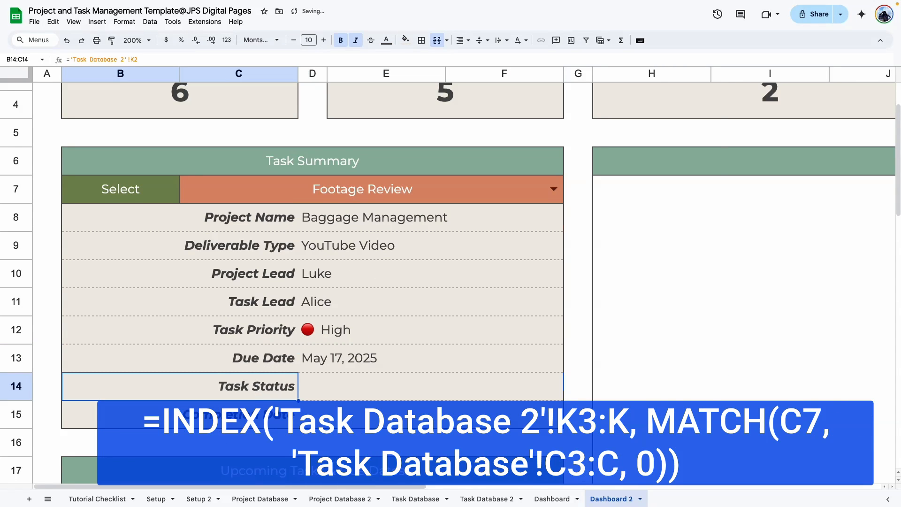
{"action": "double_click", "coordinate": [348, 389]}
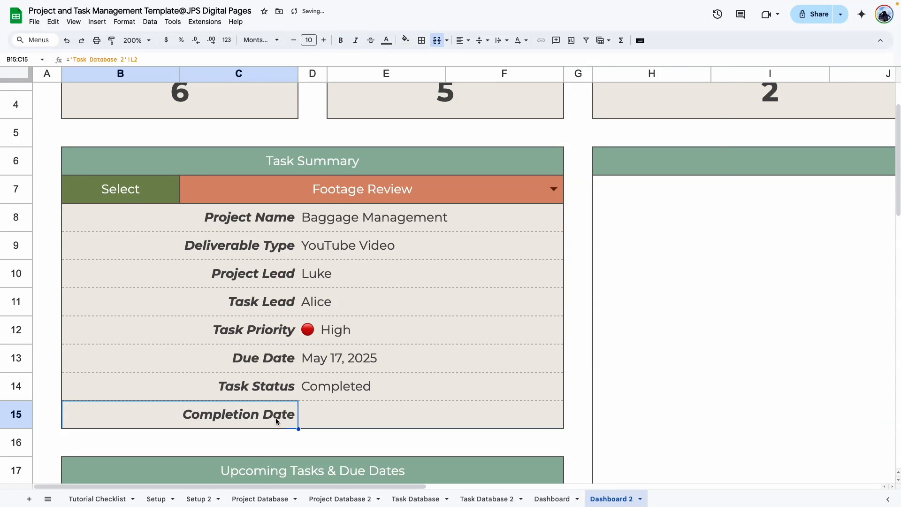
{"action": "left_click", "coordinate": [329, 414]}
{"action": "double_click", "coordinate": [328, 415]}
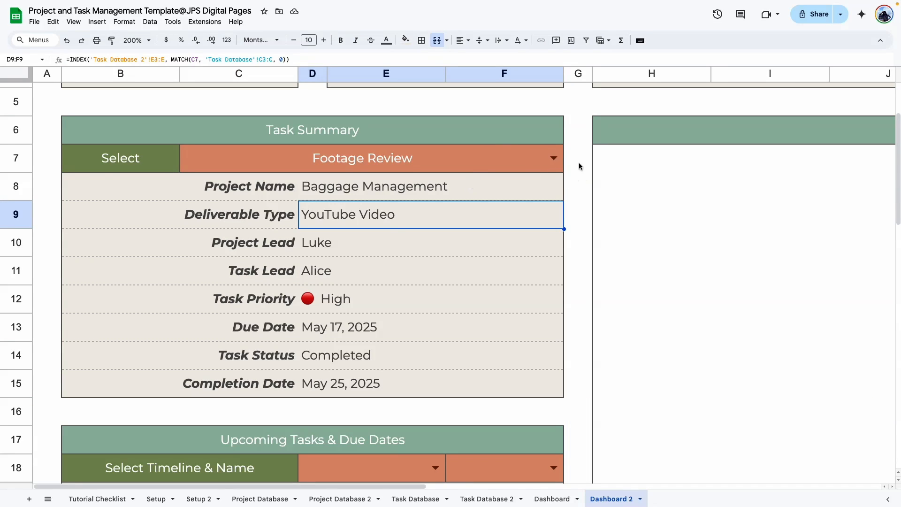
Switch the selected task in C7:F7 to Caption Check to test the Task Summary lookups.
{"action": "left_click", "coordinate": [554, 158]}
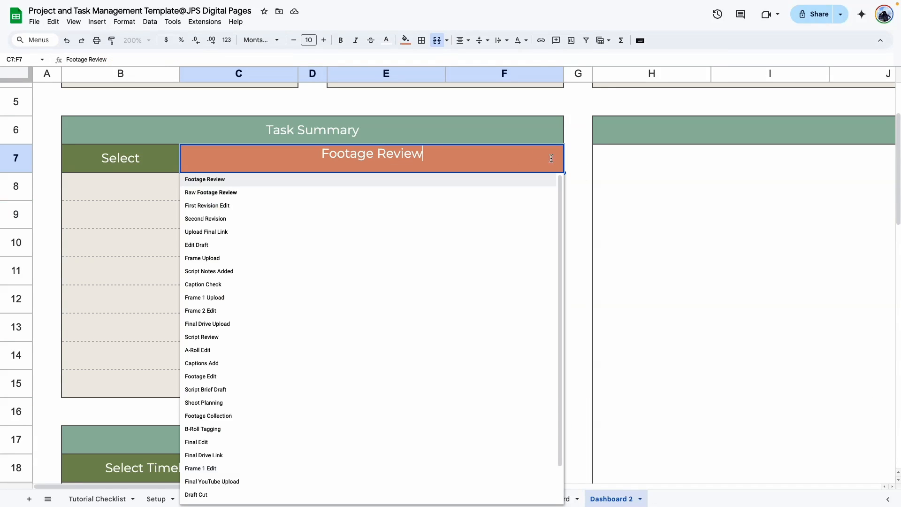
{"action": "left_click", "coordinate": [214, 289]}
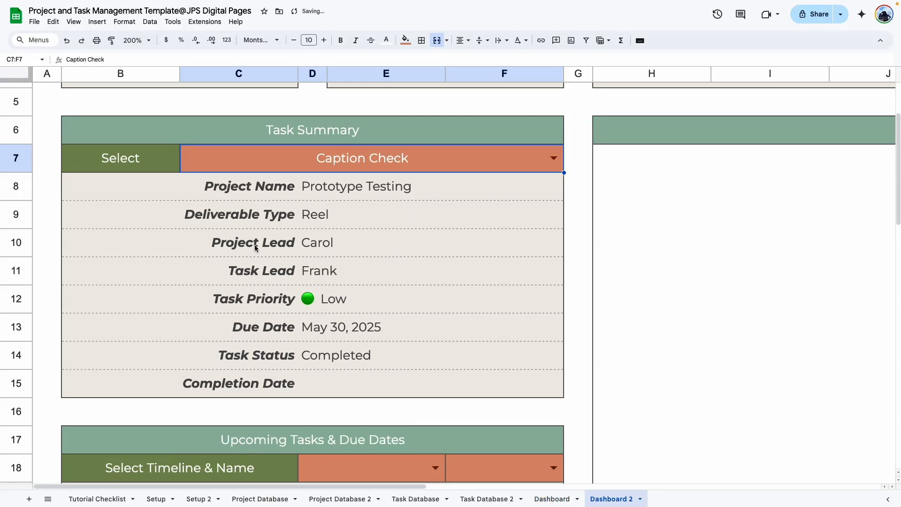
{"action": "left_click", "coordinate": [355, 190]}
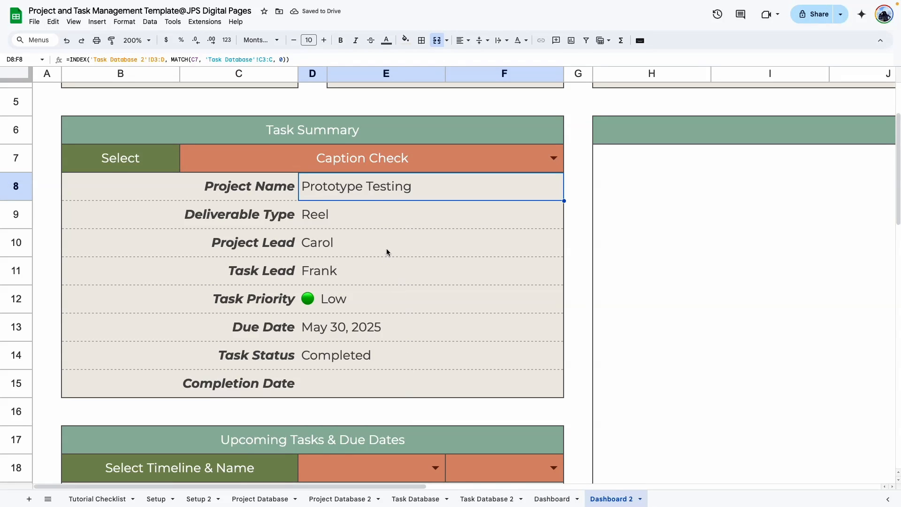
{"action": "key", "text": "Up"}
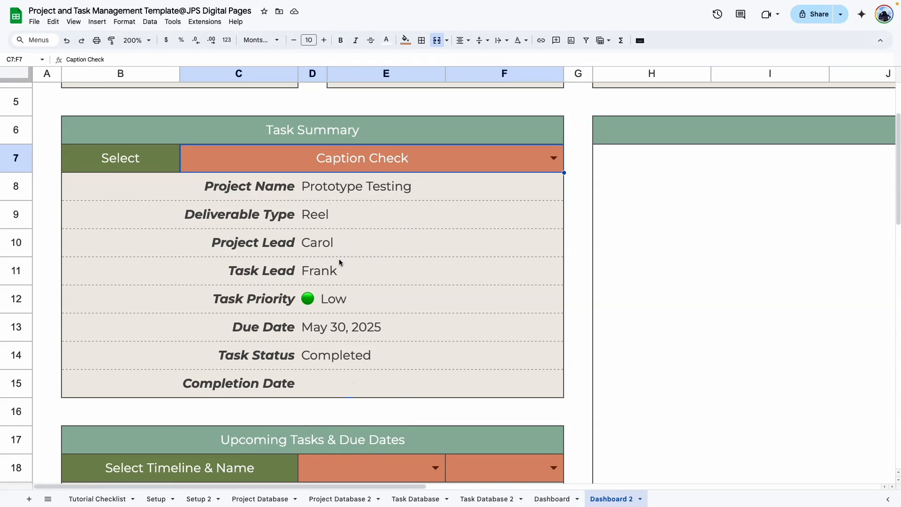
Set the Caption Check task's Completion Date in L11 of Task Database 2 to today, May 29, 2025, and return to Dashboard 2.
{"action": "left_click", "coordinate": [486, 499]}
{"action": "scroll", "coordinate": [16, 378], "scroll_direction": "left", "scroll_amount": 10}
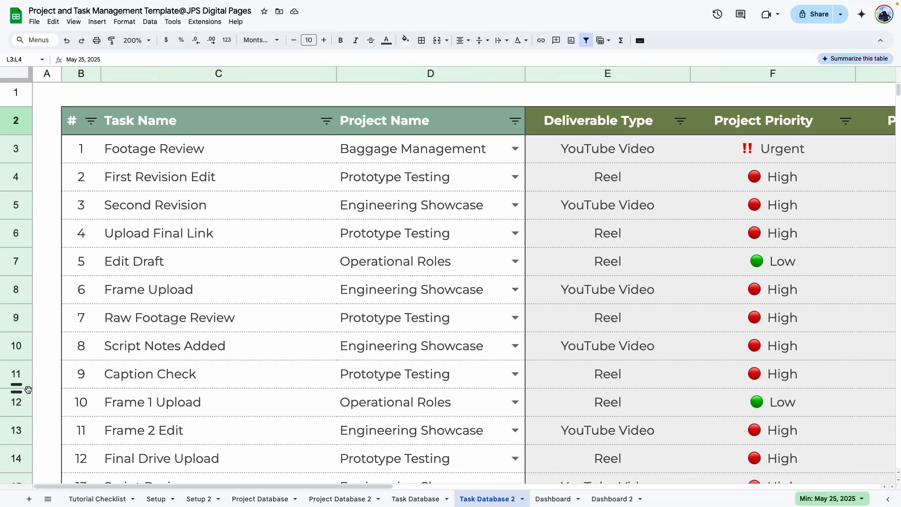
{"action": "left_click", "coordinate": [16, 374]}
{"action": "scroll", "coordinate": [562, 375], "scroll_direction": "right", "scroll_amount": 10}
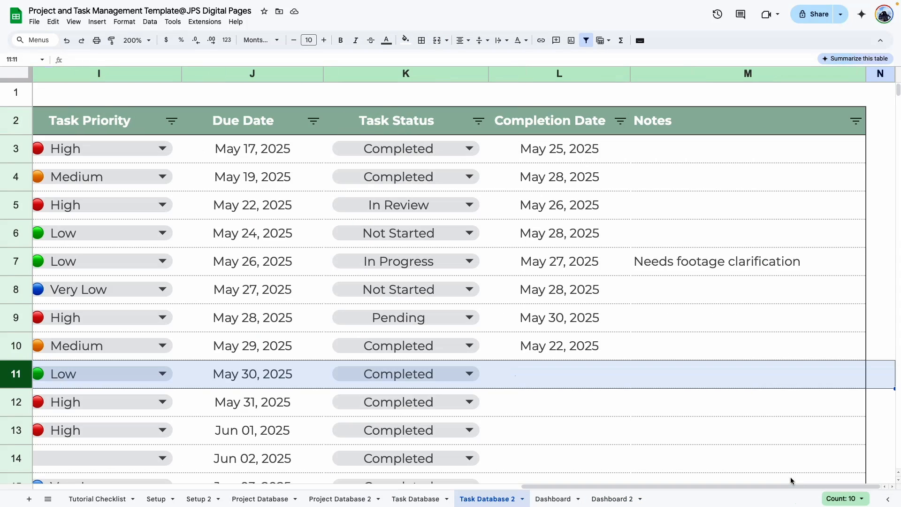
{"action": "left_click", "coordinate": [568, 384]}
{"action": "double_click", "coordinate": [569, 384]}
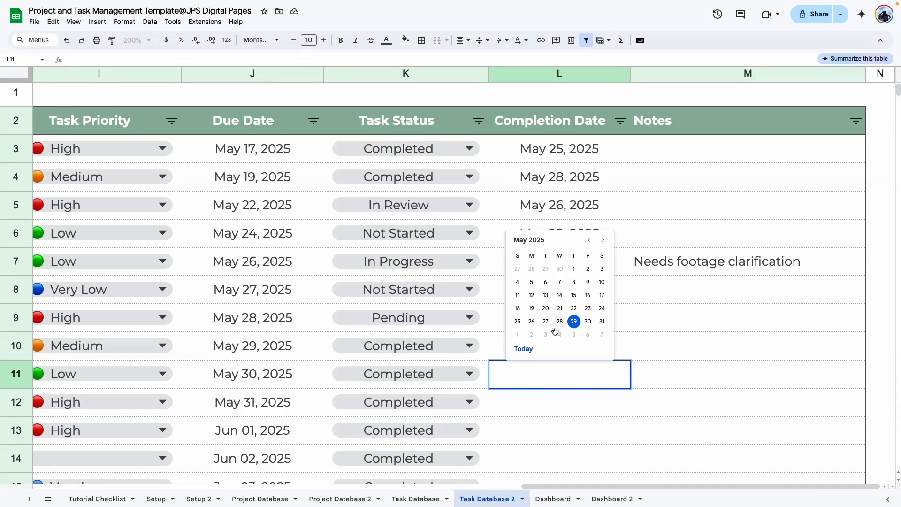
{"action": "left_click", "coordinate": [525, 350]}
{"action": "left_click", "coordinate": [617, 435]}
{"action": "left_click", "coordinate": [612, 499]}
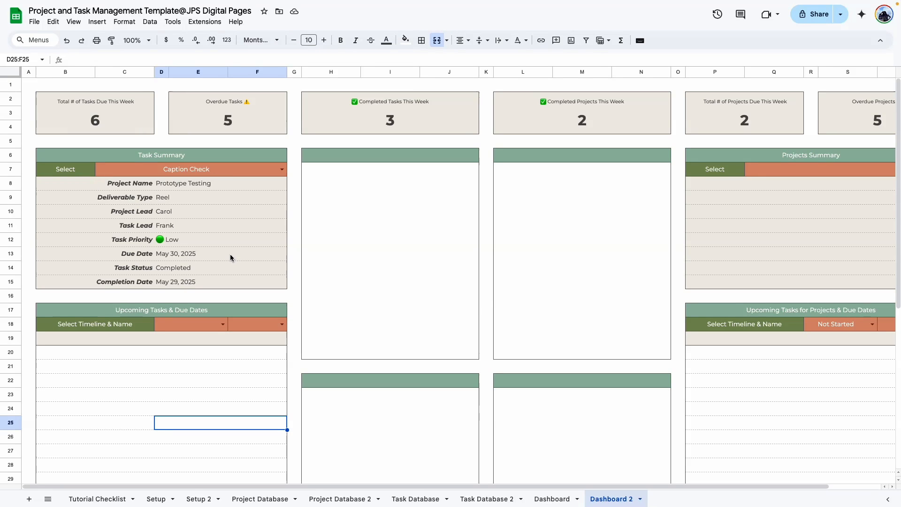
Open the Dashboard sheet and set the zoom to 200% around the Upcoming Tasks & Due Dates table.
{"action": "left_click", "coordinate": [552, 499]}
{"action": "scroll", "coordinate": [139, 317], "scroll_direction": "down", "scroll_amount": 3}
{"action": "left_click", "coordinate": [135, 40]}
{"action": "left_click", "coordinate": [134, 148]}
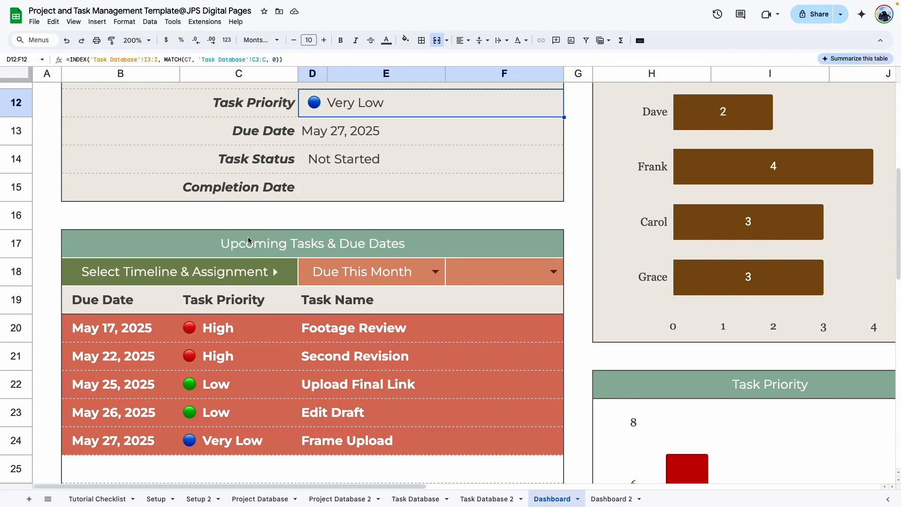
{"action": "scroll", "coordinate": [239, 253], "scroll_direction": "down", "scroll_amount": 1}
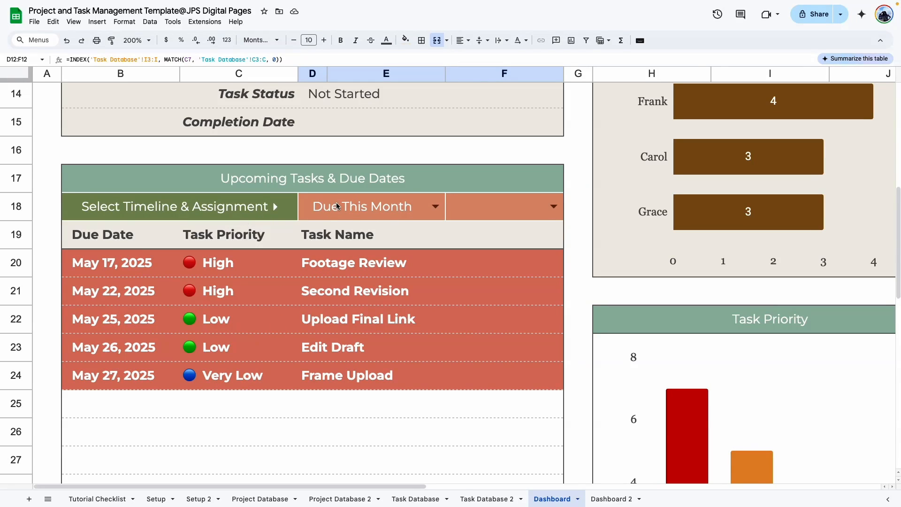
Filter the Upcoming Tasks & Due Dates table by the first team member in the assignment list.
{"action": "left_click", "coordinate": [554, 208]}
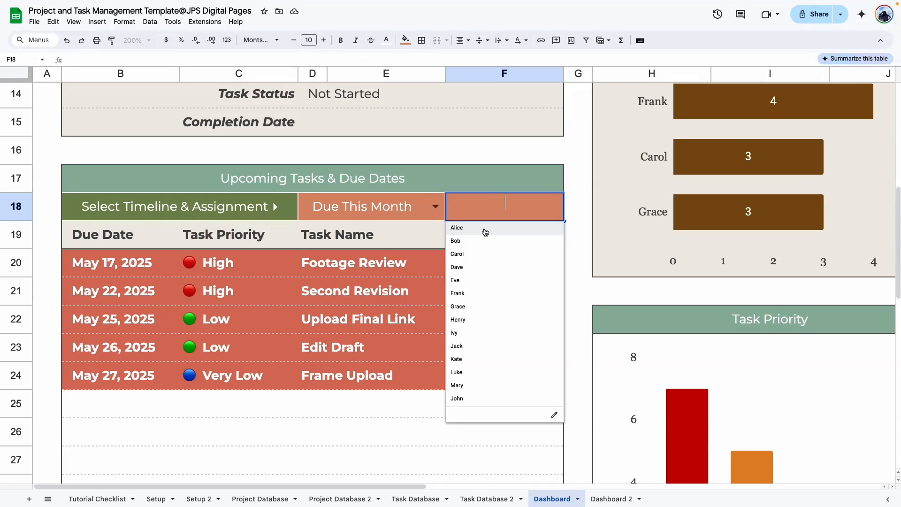
{"action": "left_click", "coordinate": [486, 231]}
{"action": "left_click", "coordinate": [530, 328]}
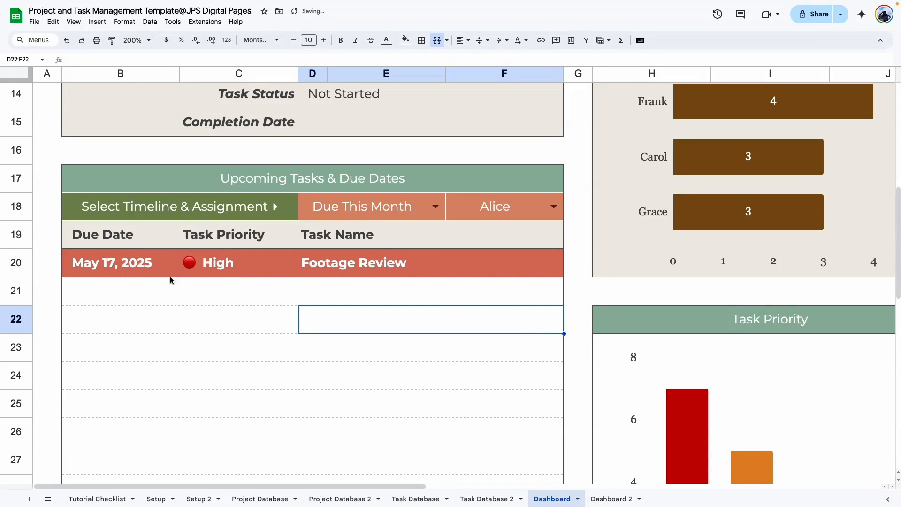
Clear both the timeline and the assignment selections in D18:F18.
{"action": "left_click_drag", "start_coordinate": [402, 213], "coordinate": [491, 216]}
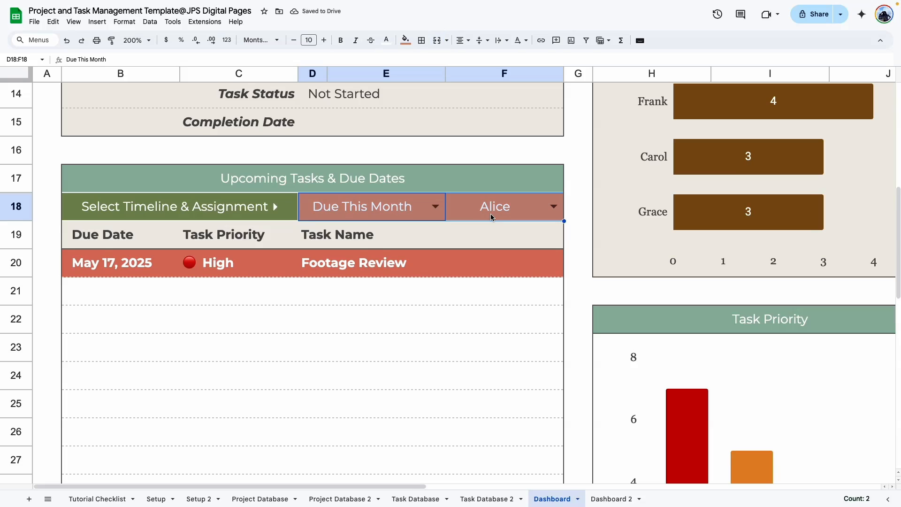
{"action": "key", "text": "Delete"}
{"action": "left_click", "coordinate": [517, 350]}
{"action": "scroll", "coordinate": [382, 266], "scroll_direction": "up", "scroll_amount": 2}
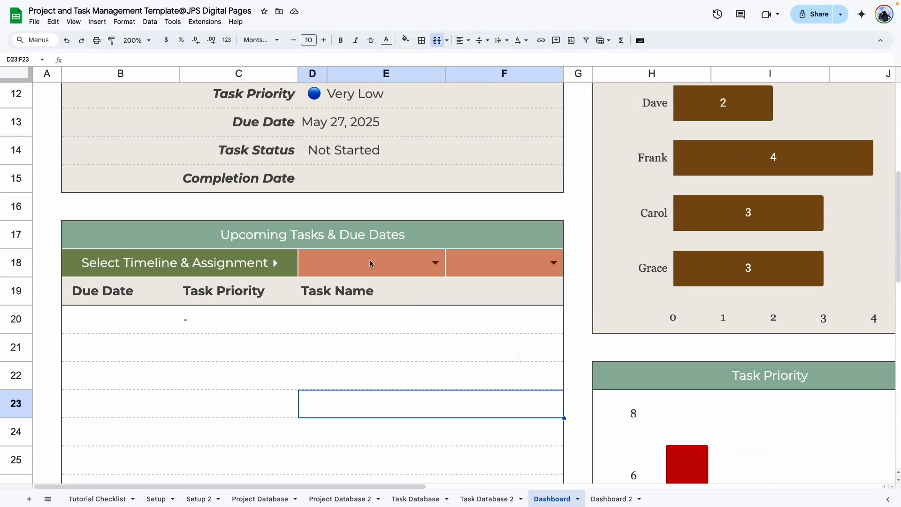
Try the timeline filter of the upcoming tasks with Due Today, Due This Week and Due This Month.
{"action": "left_click", "coordinate": [437, 267]}
{"action": "left_click", "coordinate": [346, 288]}
{"action": "left_click", "coordinate": [434, 265]}
{"action": "left_click", "coordinate": [340, 297]}
{"action": "left_click", "coordinate": [436, 263]}
{"action": "left_click", "coordinate": [338, 310]}
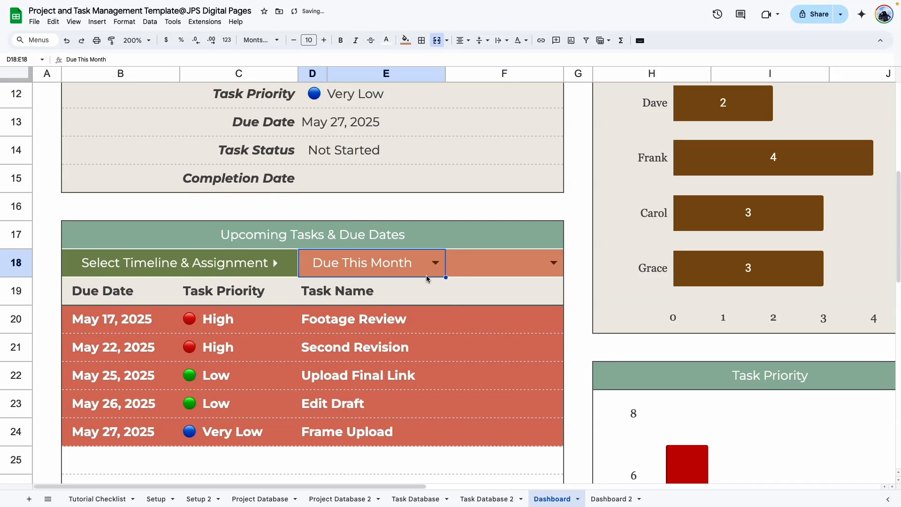
Set the upcoming tasks' timeline filter to Overdue and the assignment filter to the first listed team member.
{"action": "left_click", "coordinate": [435, 264]}
{"action": "left_click", "coordinate": [323, 329]}
{"action": "scroll", "coordinate": [329, 329], "scroll_direction": "down", "scroll_amount": 1}
{"action": "left_click", "coordinate": [369, 347]}
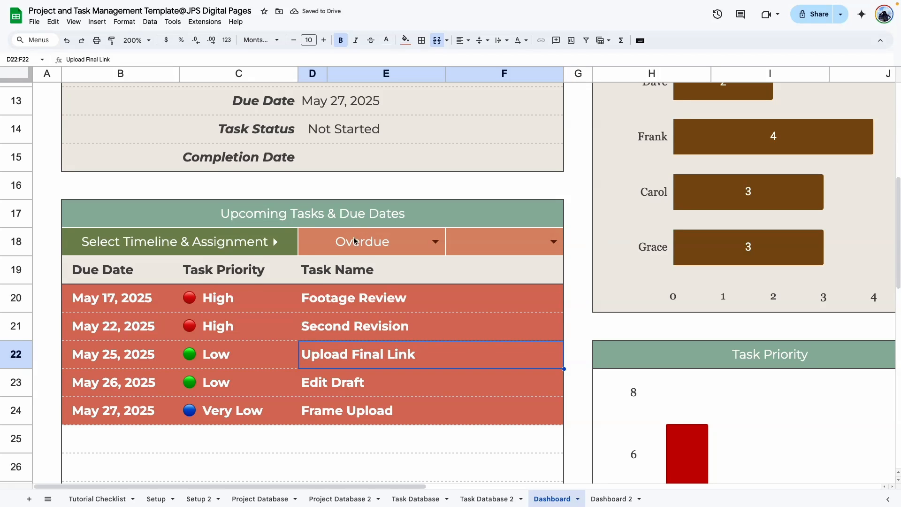
{"action": "left_click", "coordinate": [536, 242]}
{"action": "left_click", "coordinate": [470, 268]}
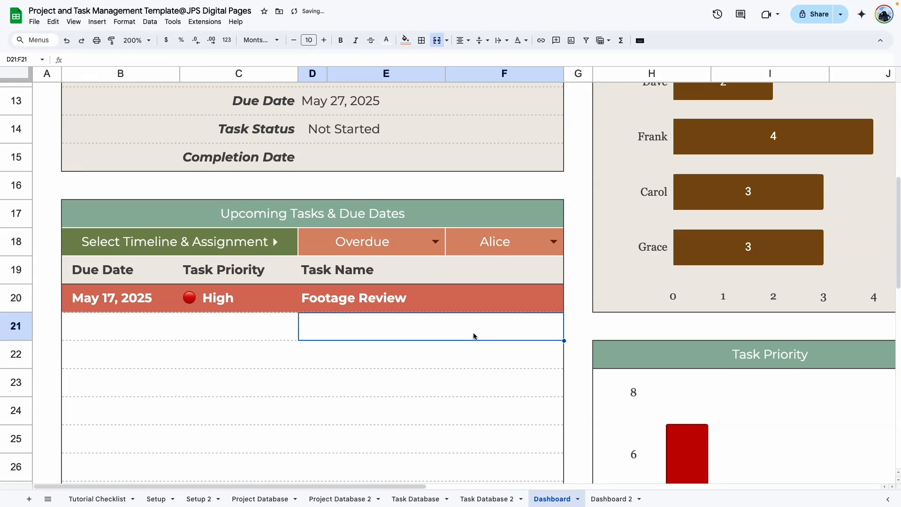
Examine the IFERROR/SORT/FILTER formula in cell B20 that builds the upcoming tasks list, including its timeline and assignment conditions.
{"action": "double_click", "coordinate": [142, 309]}
{"action": "scroll", "coordinate": [142, 312], "scroll_direction": "down", "scroll_amount": 5}
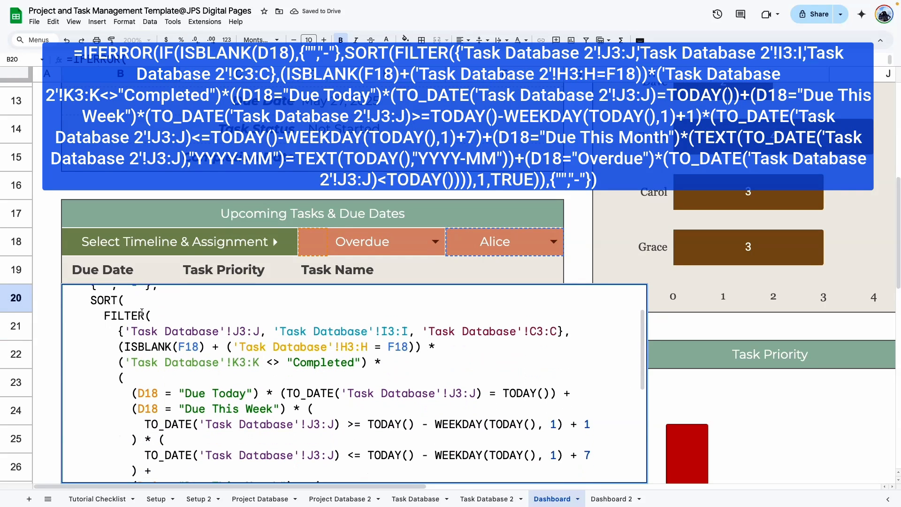
{"action": "scroll", "coordinate": [150, 296], "scroll_direction": "up", "scroll_amount": 5}
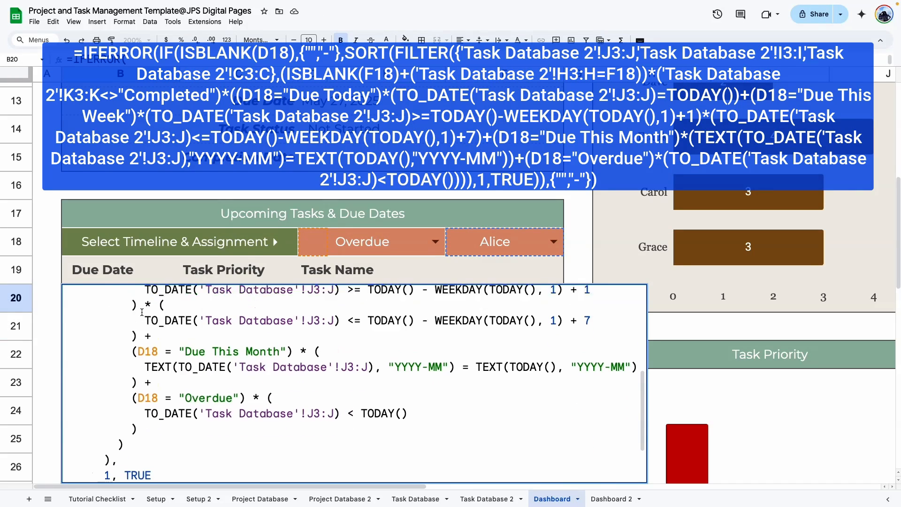
{"action": "left_click", "coordinate": [308, 198]}
{"action": "scroll", "coordinate": [312, 204], "scroll_direction": "down", "scroll_amount": 3}
{"action": "double_click", "coordinate": [158, 150]}
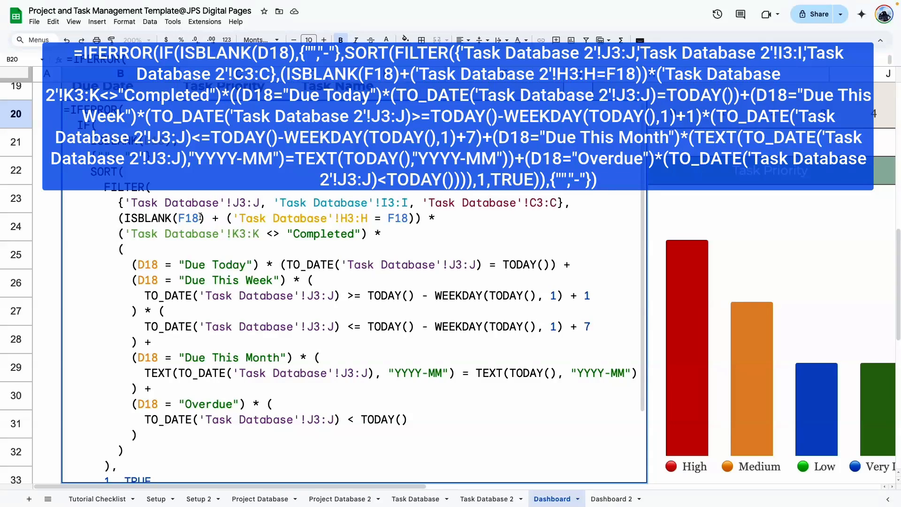
{"action": "scroll", "coordinate": [193, 243], "scroll_direction": "down", "scroll_amount": 1}
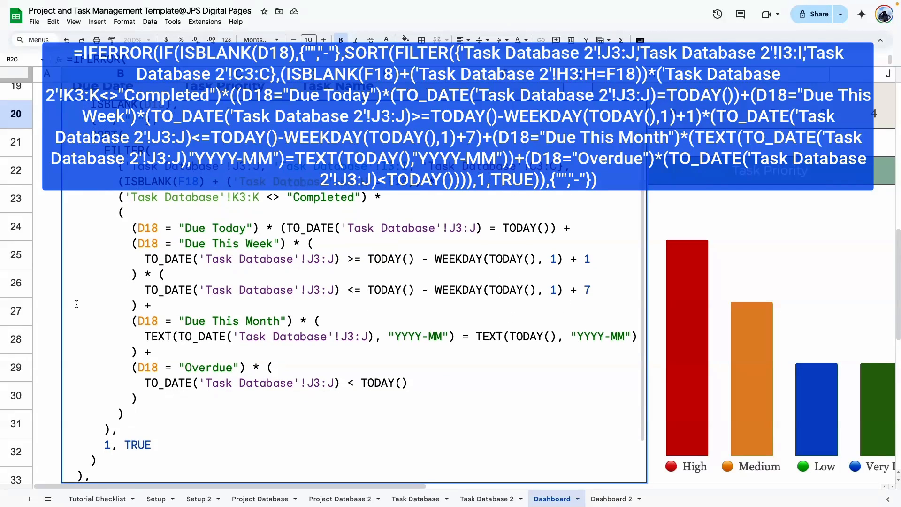
{"action": "scroll", "coordinate": [76, 304], "scroll_direction": "up", "scroll_amount": 1}
{"action": "scroll", "coordinate": [173, 174], "scroll_direction": "down", "scroll_amount": 1}
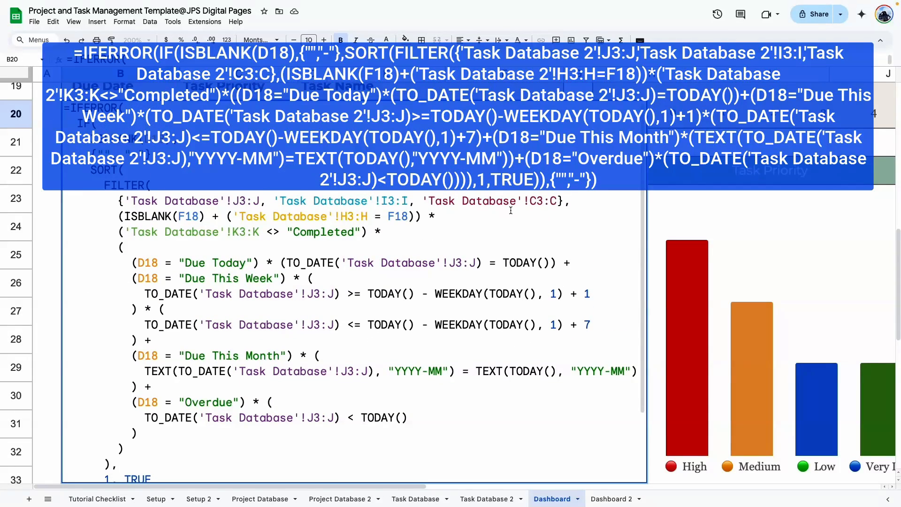
{"action": "scroll", "coordinate": [360, 317], "scroll_direction": "up", "scroll_amount": 2}
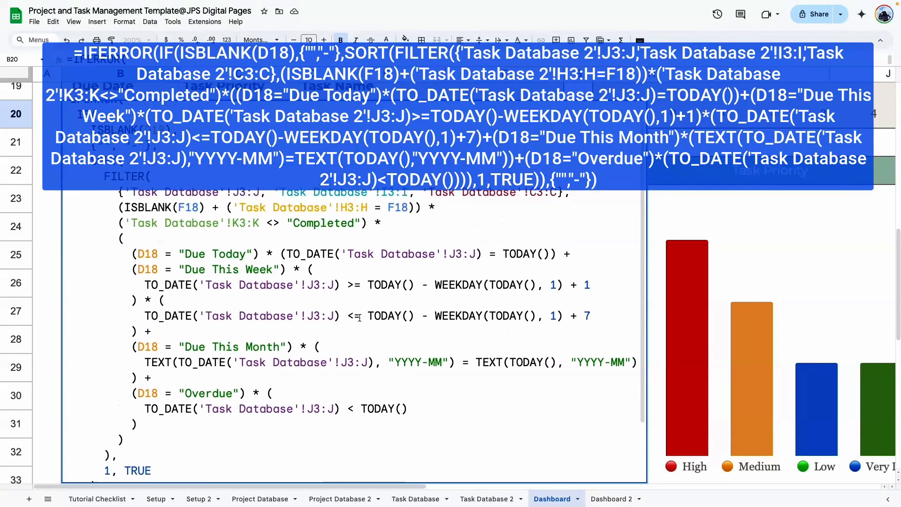
{"action": "scroll", "coordinate": [360, 317], "scroll_direction": "down", "scroll_amount": 2}
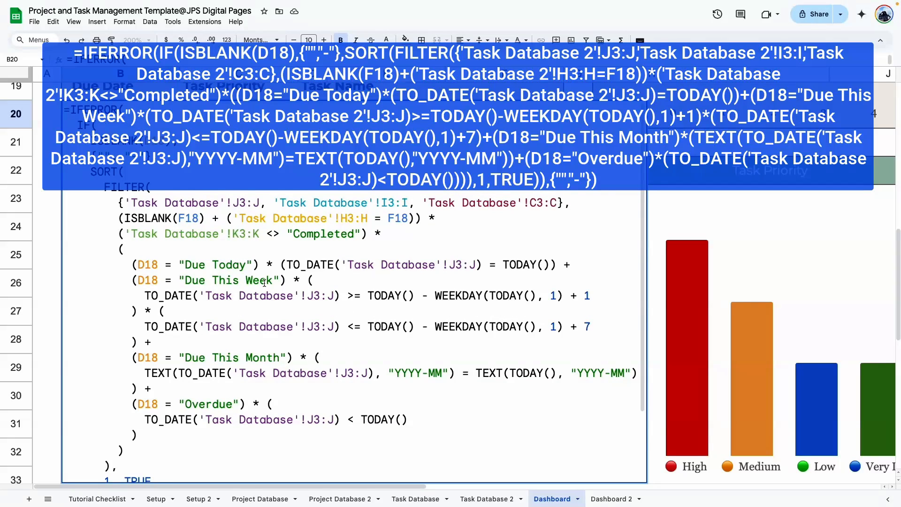
Copy the whole formula from B20 of the Dashboard sheet and paste it into B20 of Dashboard 2.
{"action": "scroll", "coordinate": [265, 282], "scroll_direction": "down", "scroll_amount": 1}
{"action": "key", "text": "ctrl+a"}
{"action": "key", "text": "ctrl+c"}
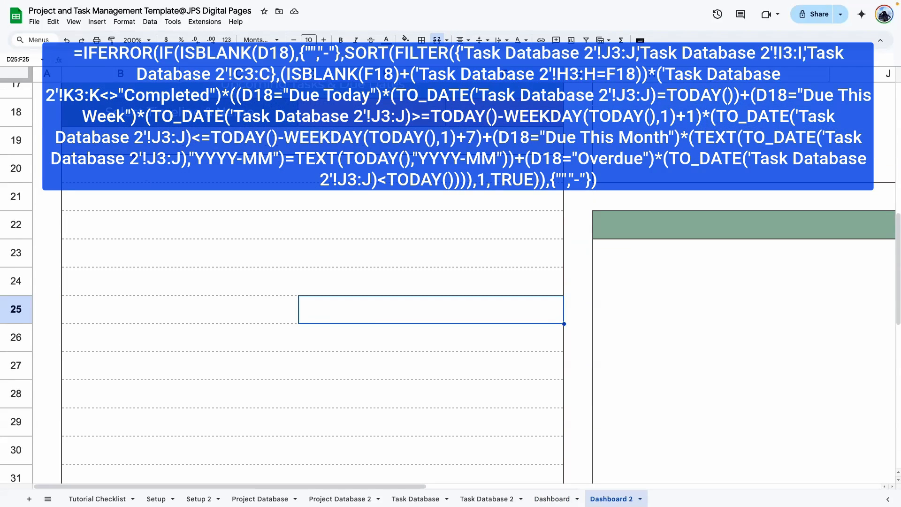
{"action": "left_click", "coordinate": [129, 169]}
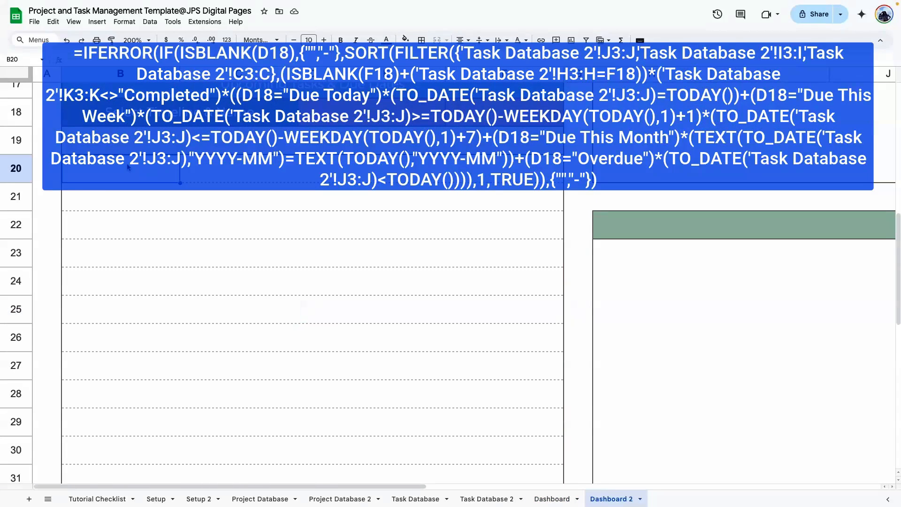
{"action": "key", "text": "ctrl+v"}
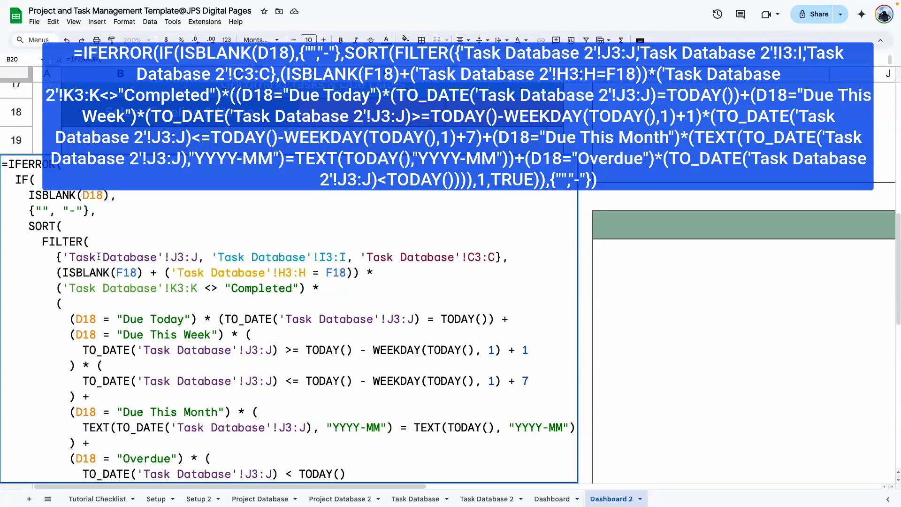
Point the FILTER function's output columns J3:J, I3:I and C3:C to the 'Task Database 2' sheet.
{"action": "left_click", "coordinate": [157, 257]}
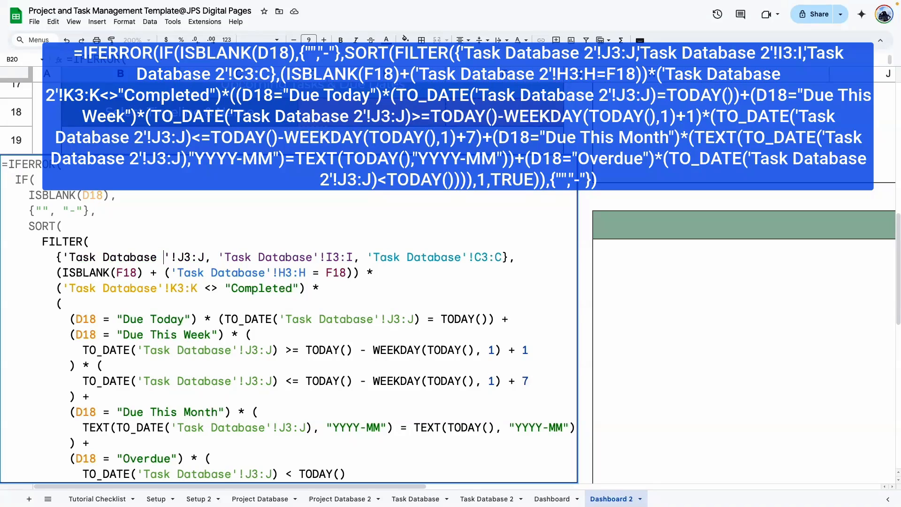
{"action": "type", "text": "2"}
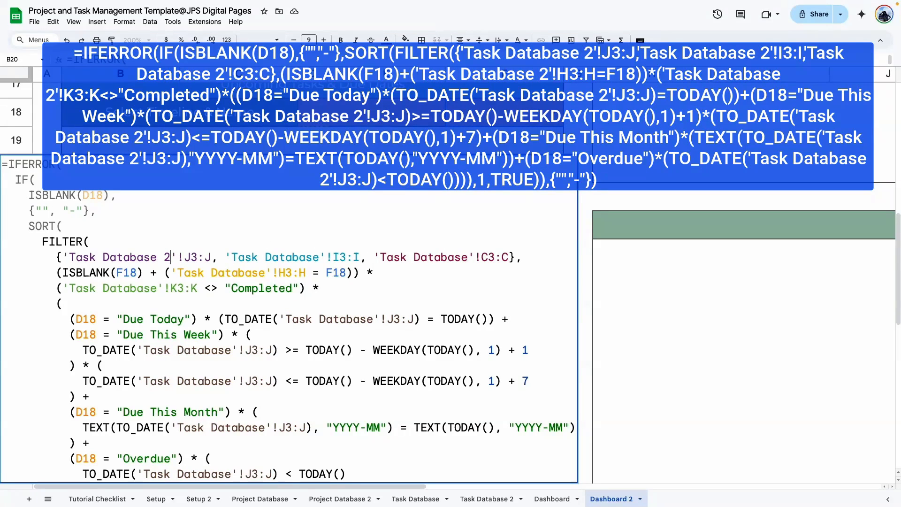
{"action": "left_click", "coordinate": [320, 258]}
{"action": "type", "text": "2"}
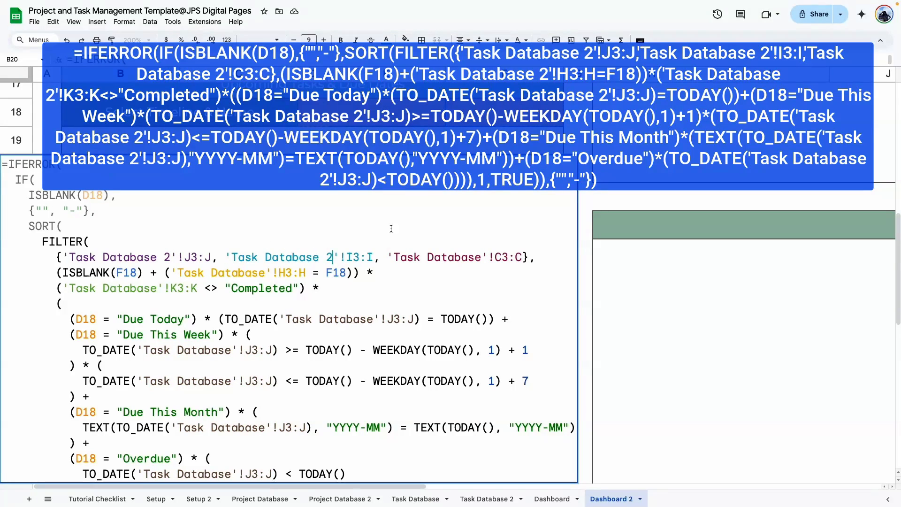
{"action": "left_click", "coordinate": [481, 257]}
{"action": "type", "text": "2"}
Point the H3:H condition compared with F18 and the K3:K "Completed" condition to 'Task Database 2'.
{"action": "left_click", "coordinate": [266, 273]}
{"action": "type", "text": "2"}
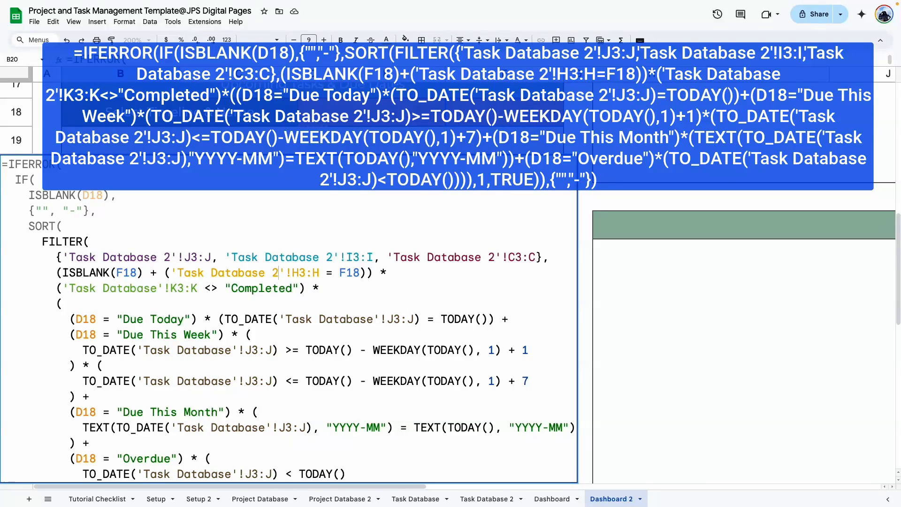
{"action": "type", "text": " 2"}
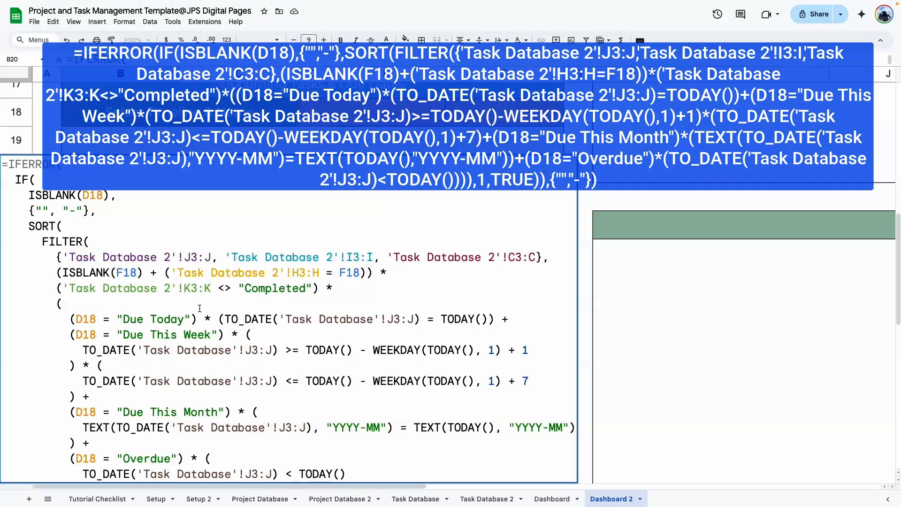
Change every J3:J reference in the Due Today, Due This Week, Due This Month and Overdue conditions to 'Task Database 2' and commit the formula.
{"action": "left_click", "coordinate": [374, 320]}
{"action": "type", "text": "2"}
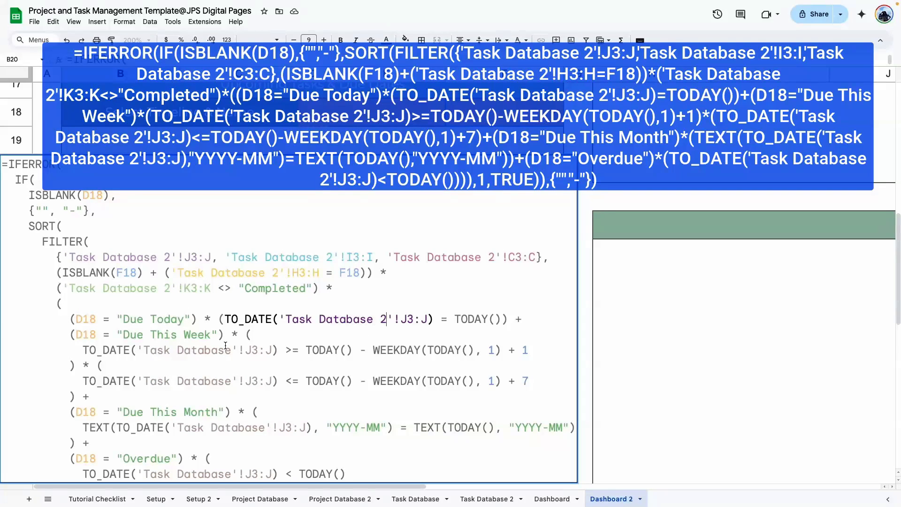
{"action": "left_click", "coordinate": [227, 348]}
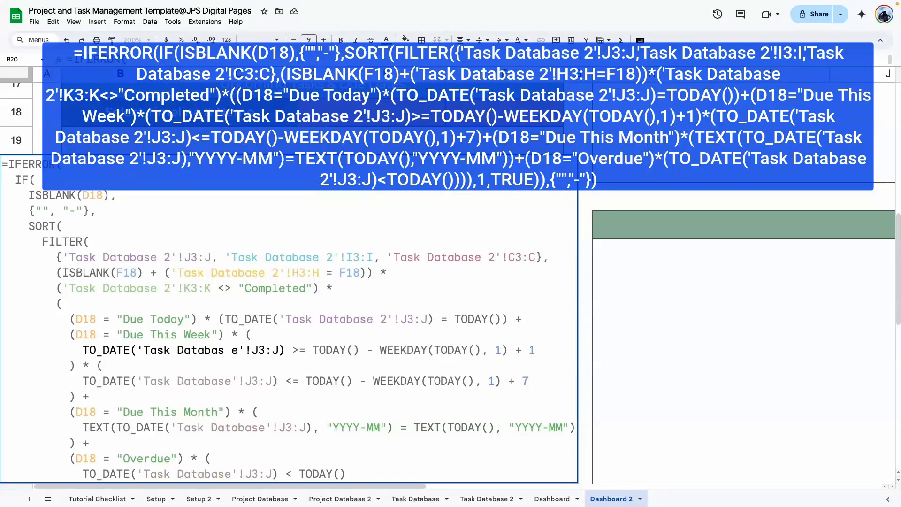
{"action": "key", "text": "BackSpace"}
{"action": "key", "text": "Right"}
{"action": "type", "text": "2"}
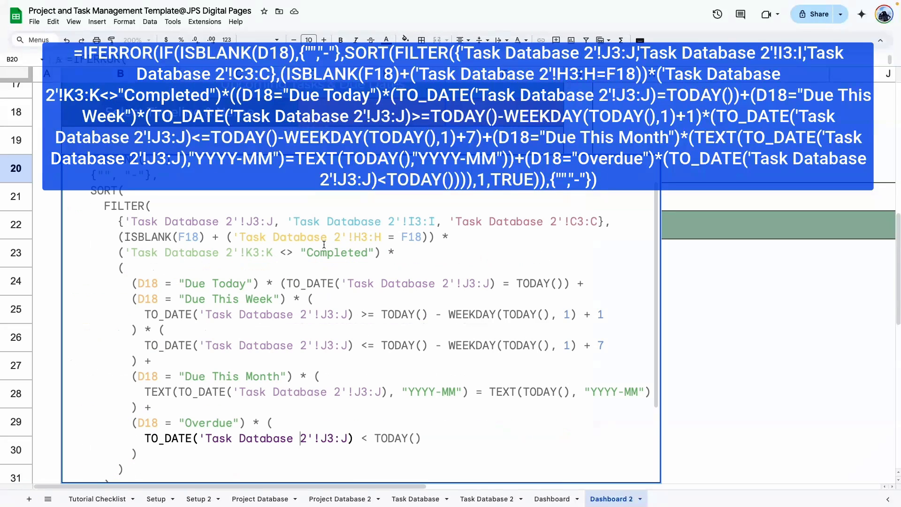
{"action": "scroll", "coordinate": [302, 245], "scroll_direction": "up", "scroll_amount": 1}
{"action": "key", "text": "Return"}
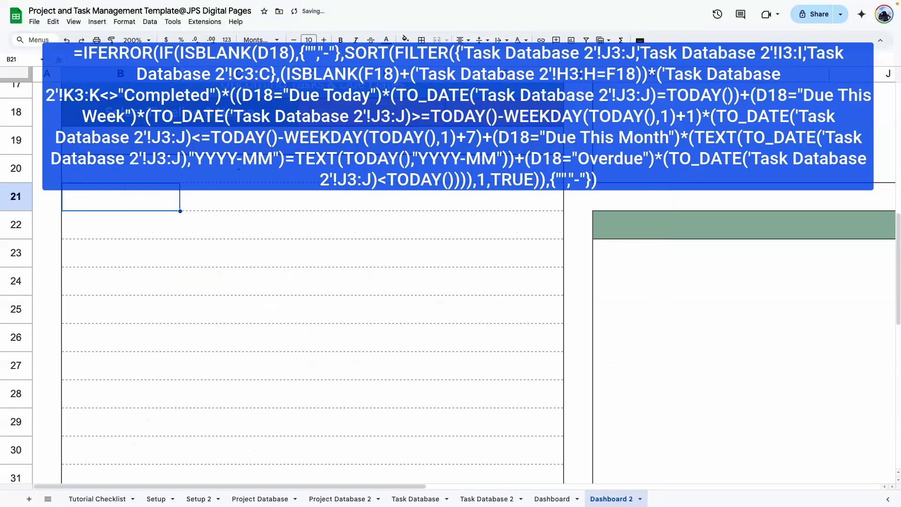
Set the timeline filter of the Upcoming Tasks & Due Dates table on Dashboard 2 to Due This Week.
{"action": "left_click", "coordinate": [205, 269]}
{"action": "scroll", "coordinate": [205, 269], "scroll_direction": "up", "scroll_amount": 6}
{"action": "scroll", "coordinate": [206, 269], "scroll_direction": "down", "scroll_amount": 1}
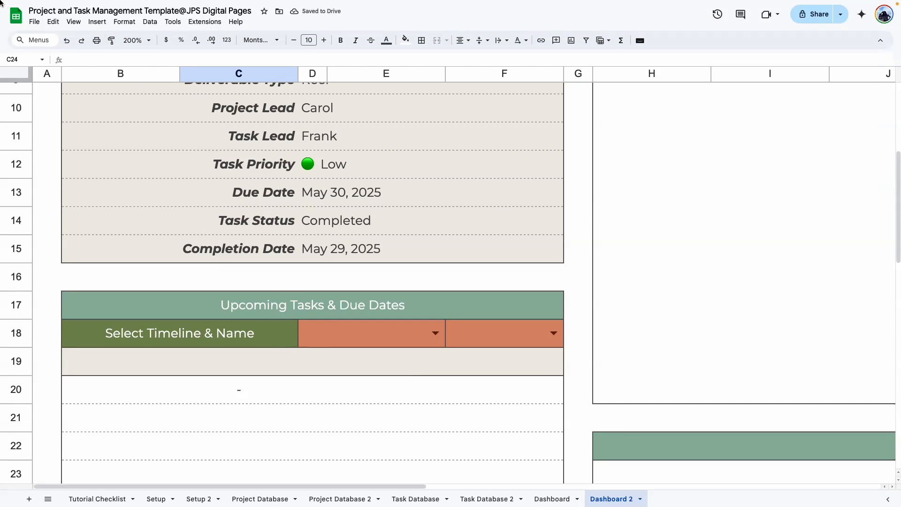
{"action": "scroll", "coordinate": [394, 337], "scroll_direction": "down", "scroll_amount": 1}
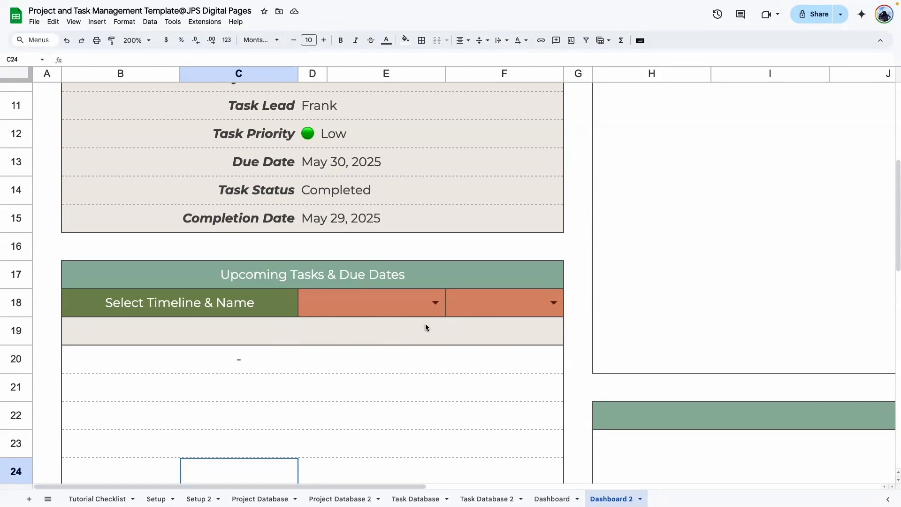
{"action": "left_click", "coordinate": [434, 308]}
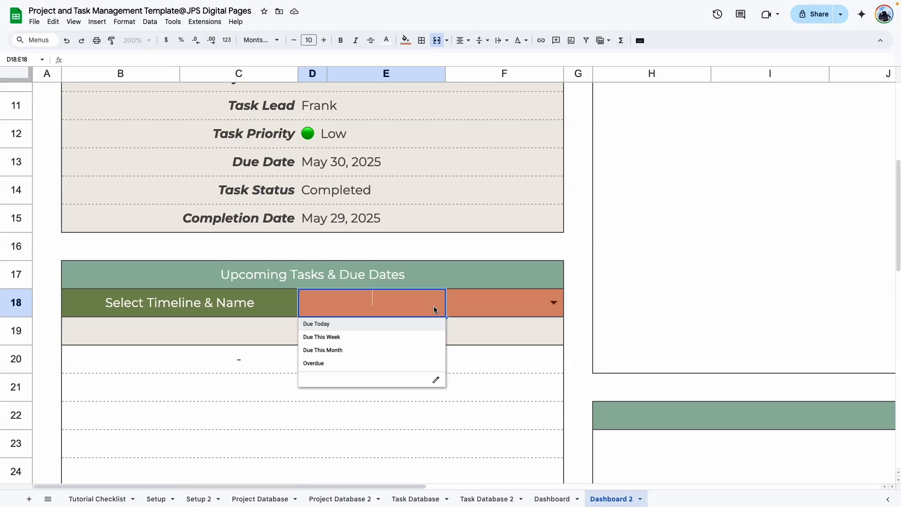
{"action": "left_click", "coordinate": [324, 338]}
{"action": "scroll", "coordinate": [181, 227], "scroll_direction": "down", "scroll_amount": 3}
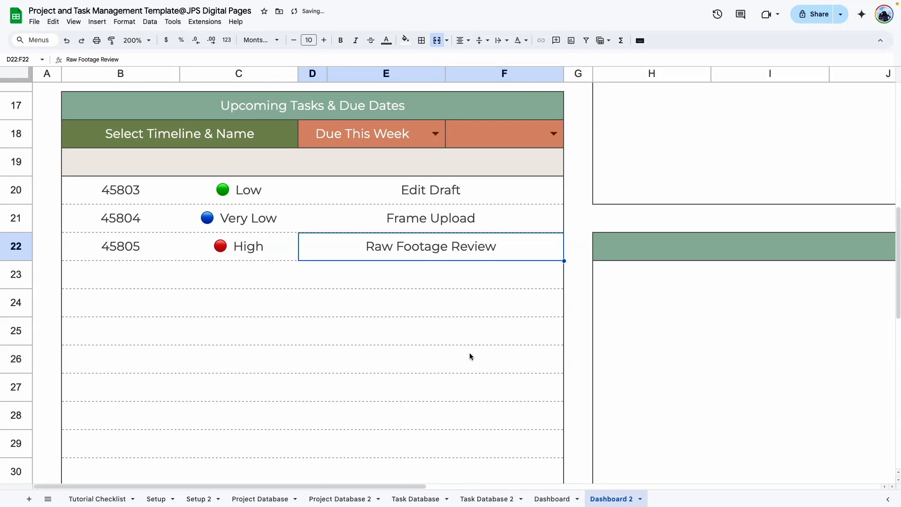
{"action": "scroll", "coordinate": [446, 350], "scroll_direction": "down", "scroll_amount": 2}
{"action": "left_click", "coordinate": [388, 343]}
{"action": "scroll", "coordinate": [375, 338], "scroll_direction": "up", "scroll_amount": 3}
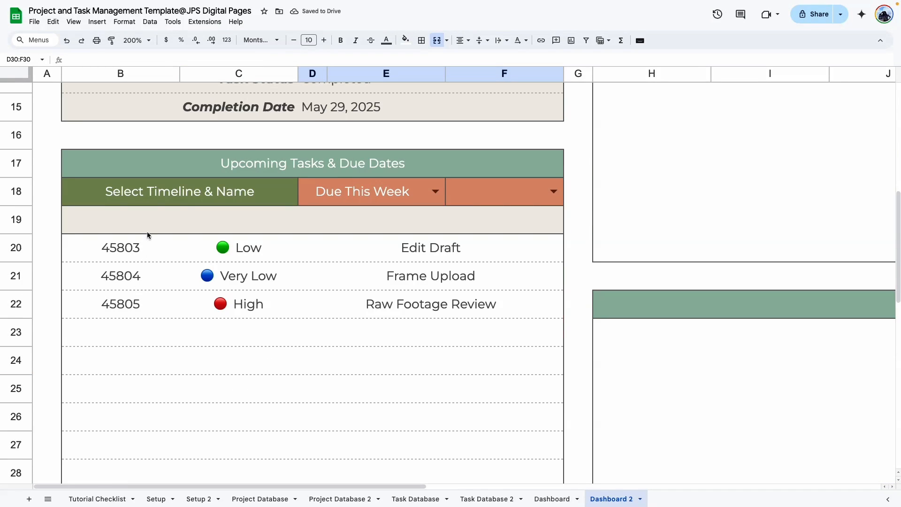
Test the name filter in F18 with the first team member and leave it on the second one listed.
{"action": "left_click", "coordinate": [555, 191]}
{"action": "left_click", "coordinate": [532, 209]}
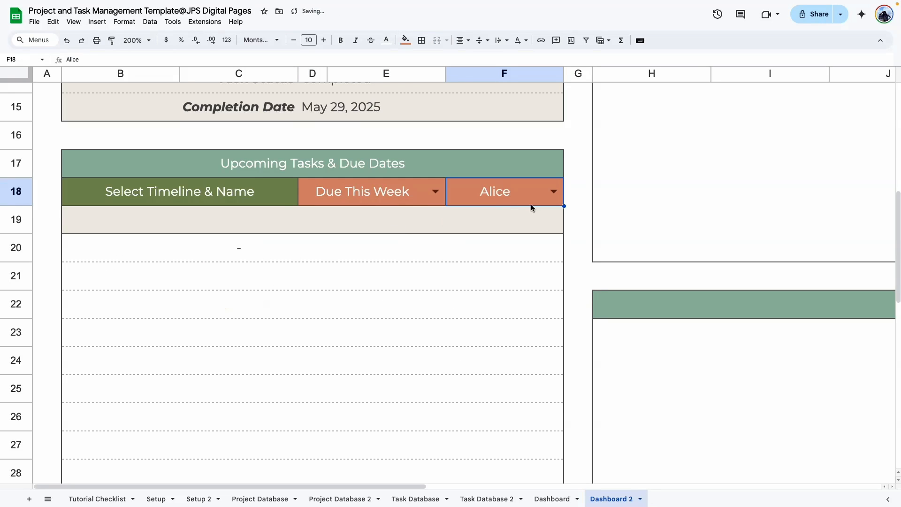
{"action": "left_click", "coordinate": [554, 192]}
{"action": "left_click", "coordinate": [458, 228]}
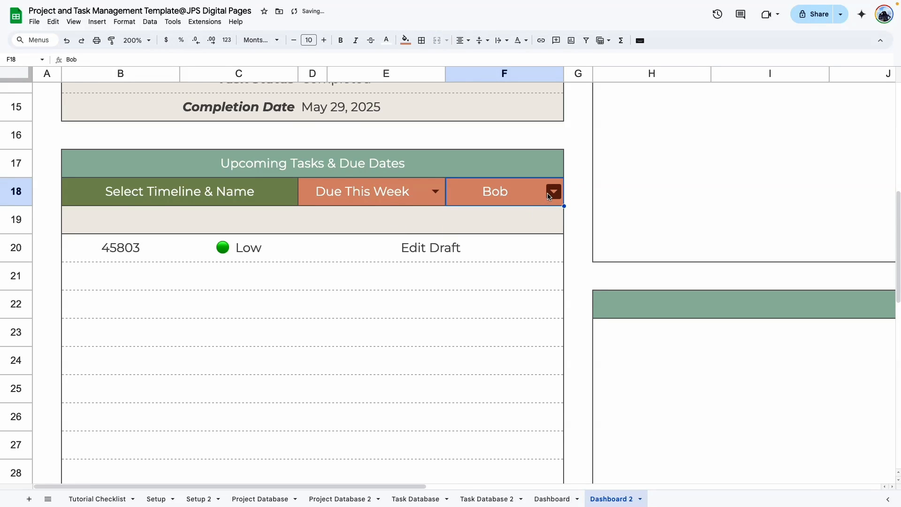
Test the name filter in F18 with another listed team member and clear the cell to show everyone's tasks.
{"action": "left_click", "coordinate": [488, 325]}
{"action": "left_click", "coordinate": [489, 193]}
{"action": "key", "text": "Delete"}
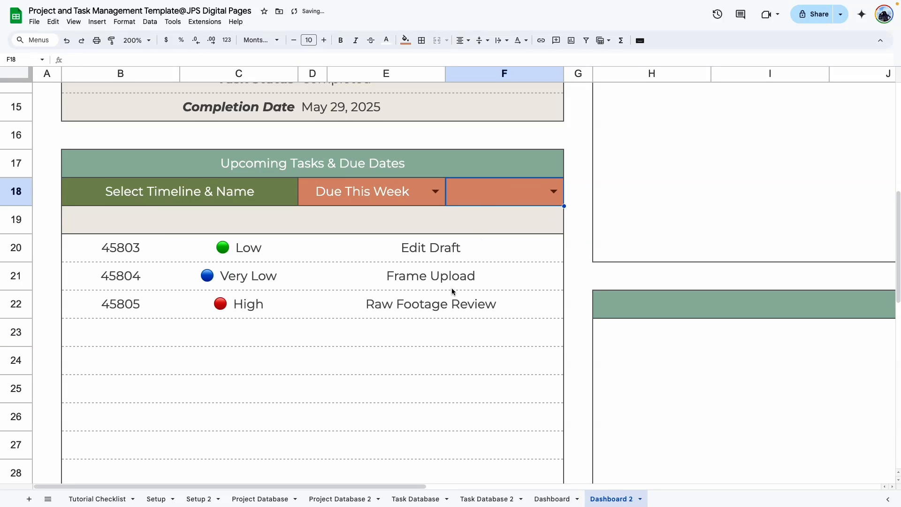
{"action": "left_click", "coordinate": [419, 377]}
Format the due dates in B20:B46 with the abbreviated month, day and year date format (Sep 26, 2008).
{"action": "left_click_drag", "start_coordinate": [114, 245], "coordinate": [179, 417]}
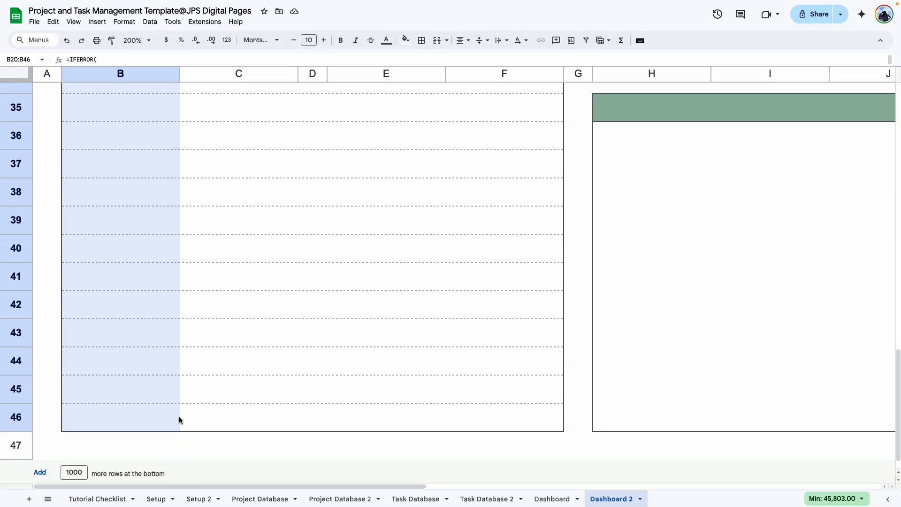
{"action": "scroll", "coordinate": [167, 244], "scroll_direction": "up", "scroll_amount": 15}
{"action": "scroll", "coordinate": [176, 310], "scroll_direction": "down", "scroll_amount": 5}
{"action": "left_click", "coordinate": [125, 22]}
{"action": "mouse_move", "coordinate": [141, 61]}
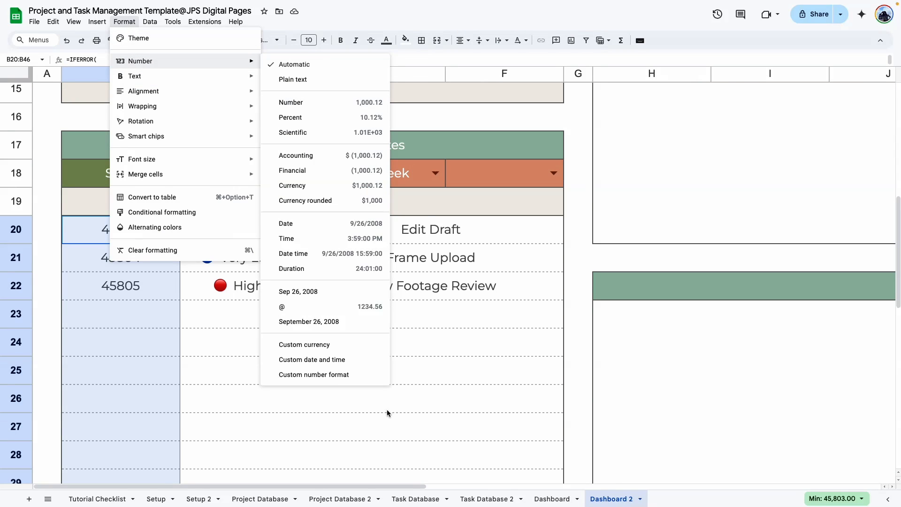
{"action": "left_click", "coordinate": [317, 293]}
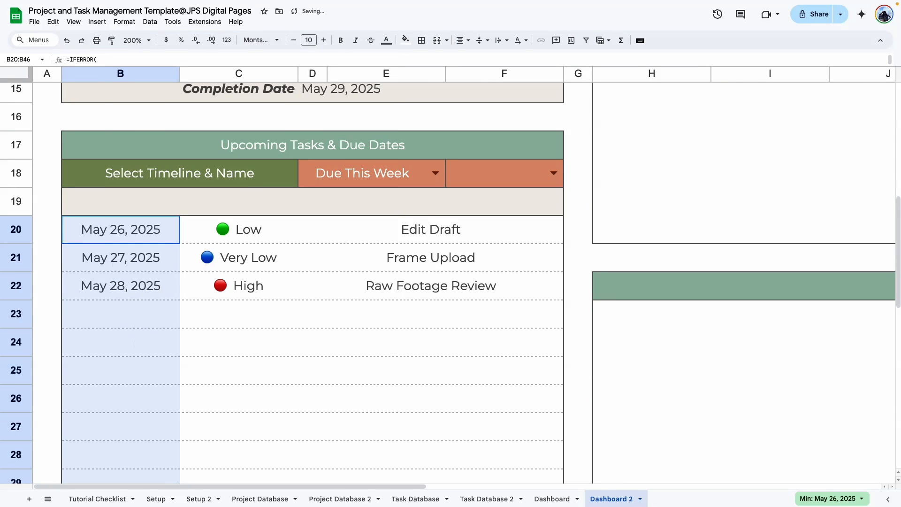
{"action": "left_click", "coordinate": [239, 370]}
Left-align the task priorities in C20:C46.
{"action": "left_click_drag", "start_coordinate": [252, 228], "coordinate": [274, 498]}
{"action": "scroll", "coordinate": [253, 205], "scroll_direction": "up", "scroll_amount": 11}
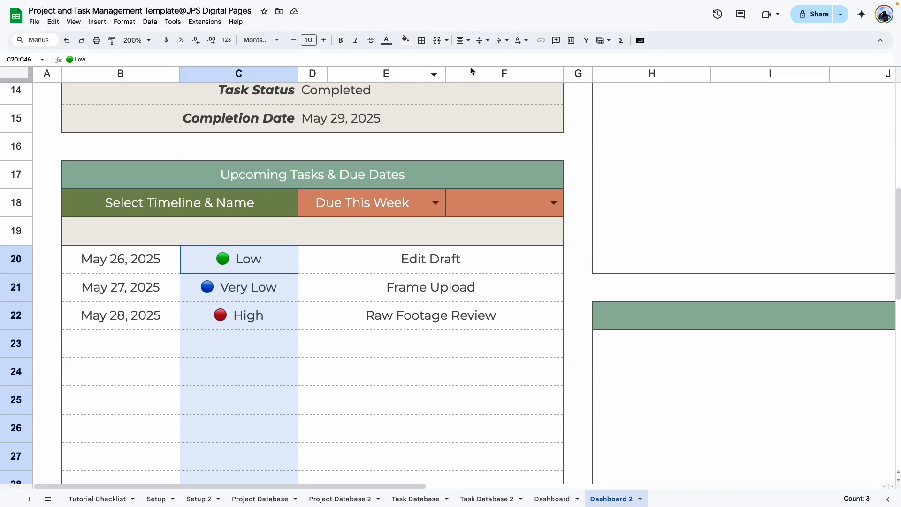
{"action": "left_click", "coordinate": [462, 40]}
{"action": "left_click", "coordinate": [464, 57]}
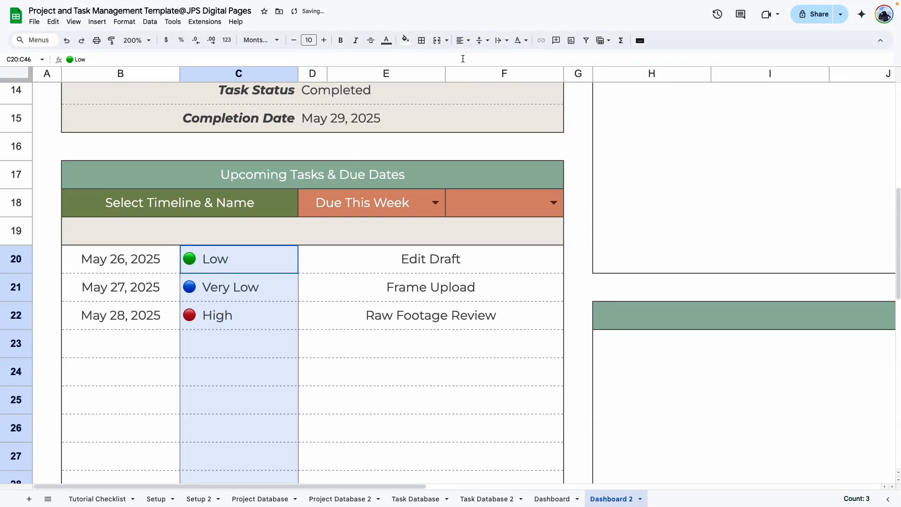
{"action": "left_click", "coordinate": [320, 354]}
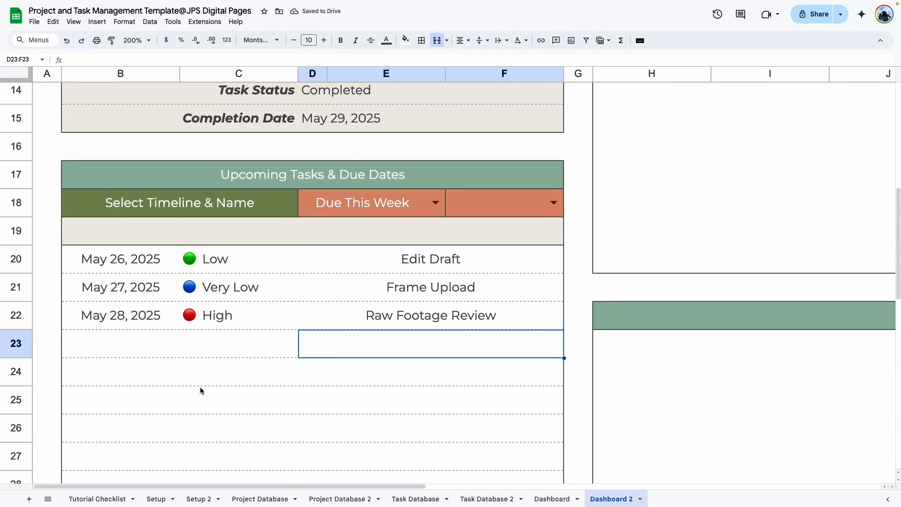
Left-align the task names in D20:F46.
{"action": "left_click", "coordinate": [376, 260]}
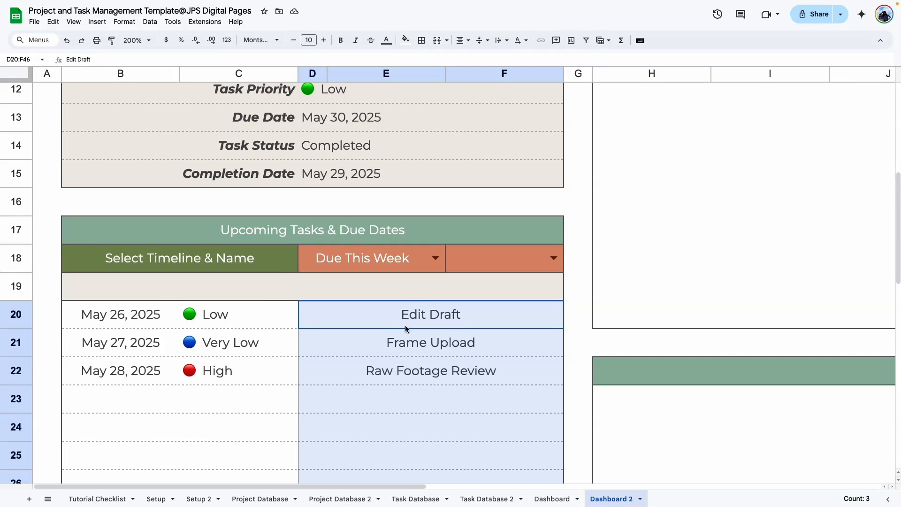
{"action": "left_click", "coordinate": [465, 40]}
{"action": "left_click", "coordinate": [462, 60]}
{"action": "left_click", "coordinate": [398, 462]}
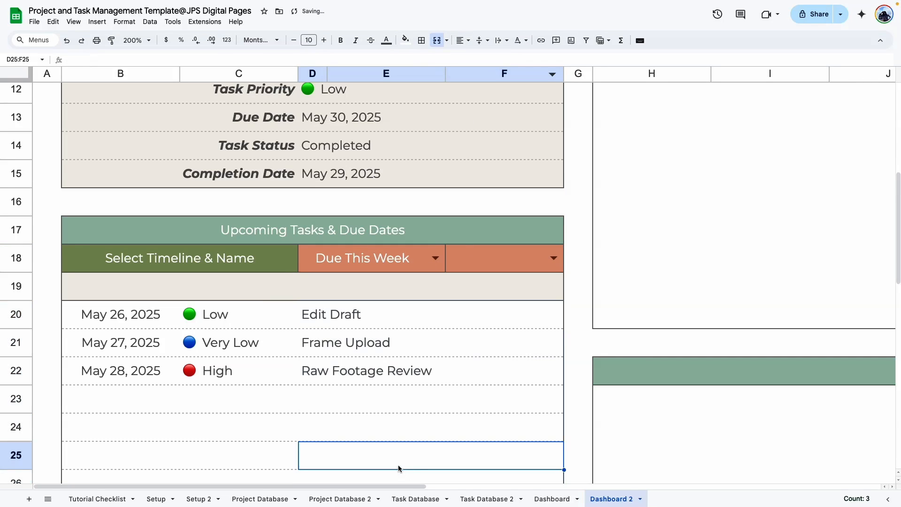
Link header cells B19, C19 and D19 to the Due Date, Task Priority and Task Name headers of Task Database 2.
{"action": "scroll", "coordinate": [335, 418], "scroll_direction": "down", "scroll_amount": 1}
{"action": "left_click", "coordinate": [169, 289]}
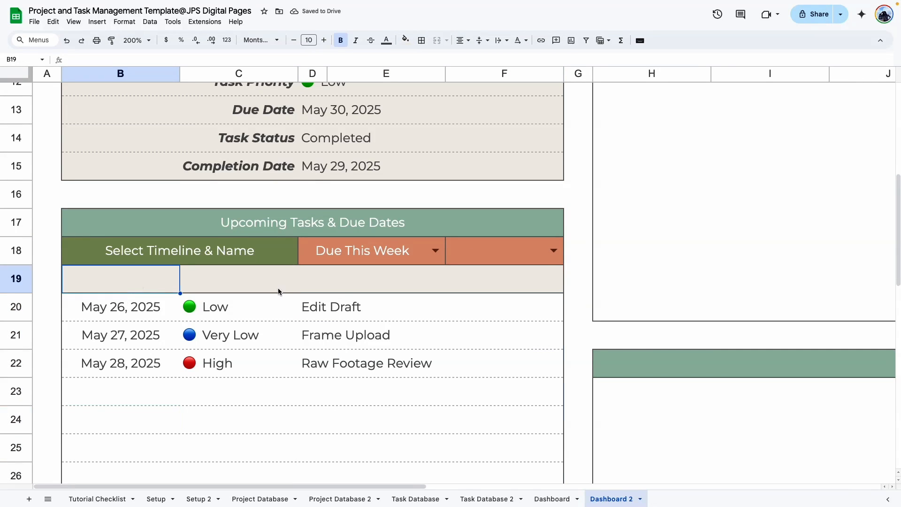
{"action": "left_click", "coordinate": [262, 282]}
{"action": "left_click", "coordinate": [395, 287]}
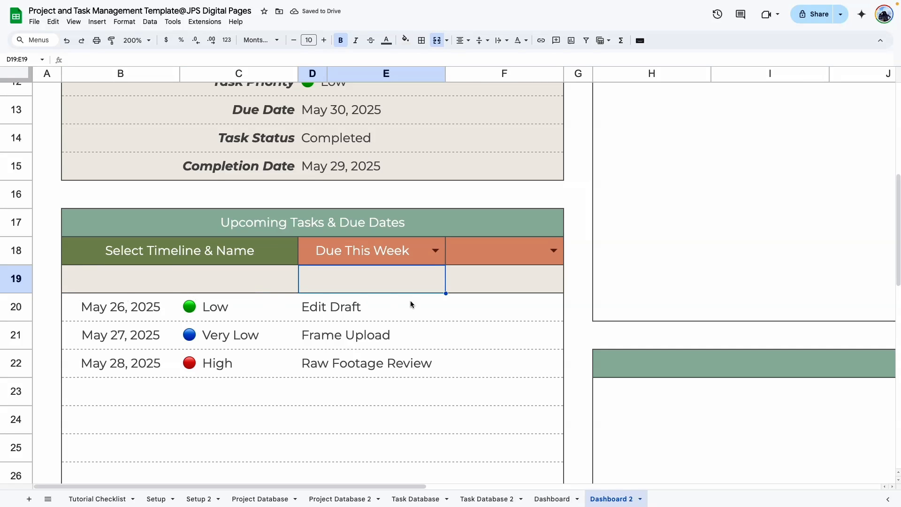
{"action": "left_click", "coordinate": [101, 281]}
{"action": "type", "text": "="}
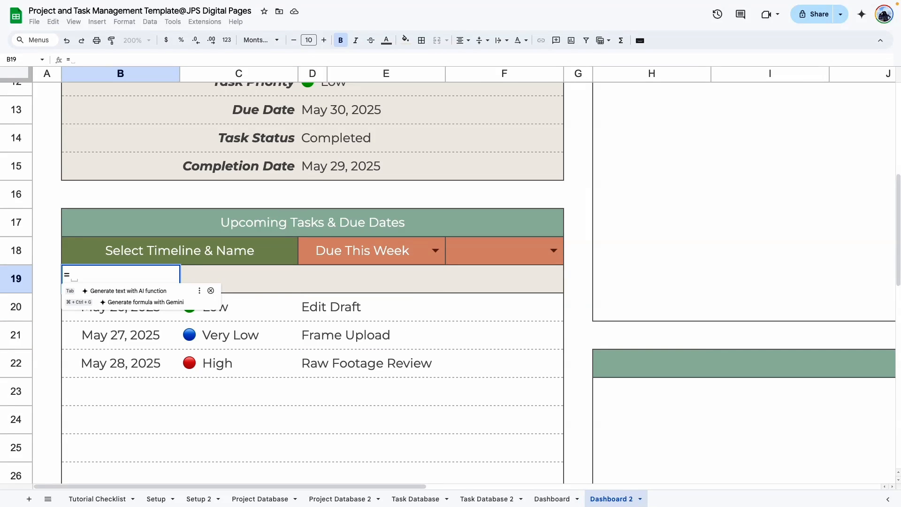
{"action": "left_click", "coordinate": [483, 500]}
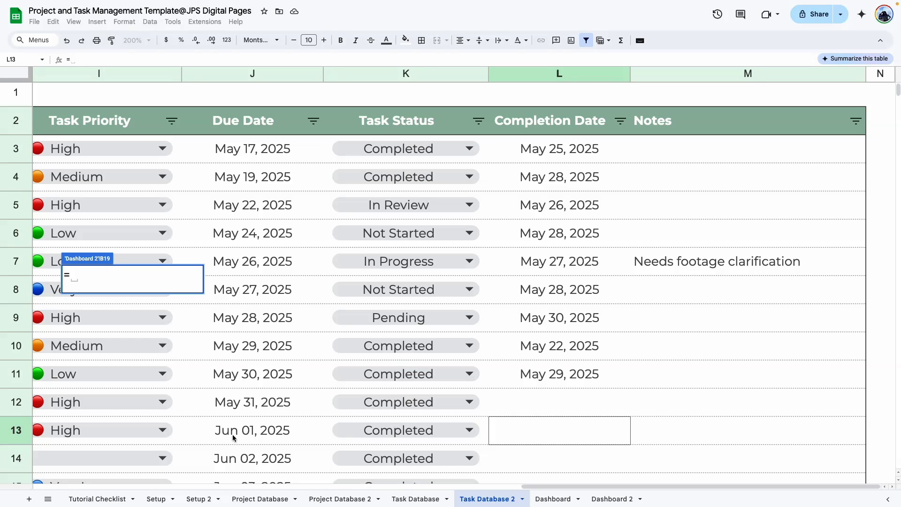
{"action": "left_click", "coordinate": [262, 120]}
{"action": "key", "text": "Return"}
{"action": "left_click", "coordinate": [236, 279]}
{"action": "type", "text": "="}
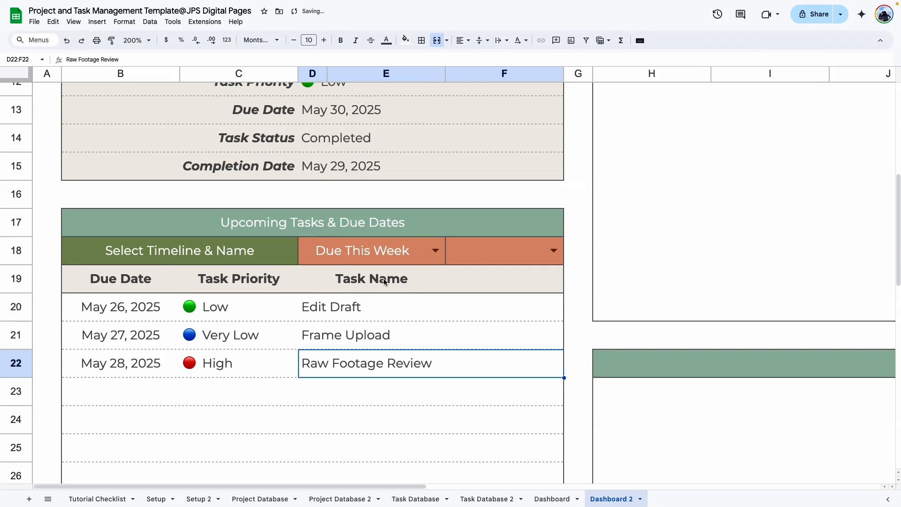
Merge D19:F19 and left-align the Task Name header.
{"action": "left_click_drag", "start_coordinate": [383, 280], "coordinate": [508, 277]}
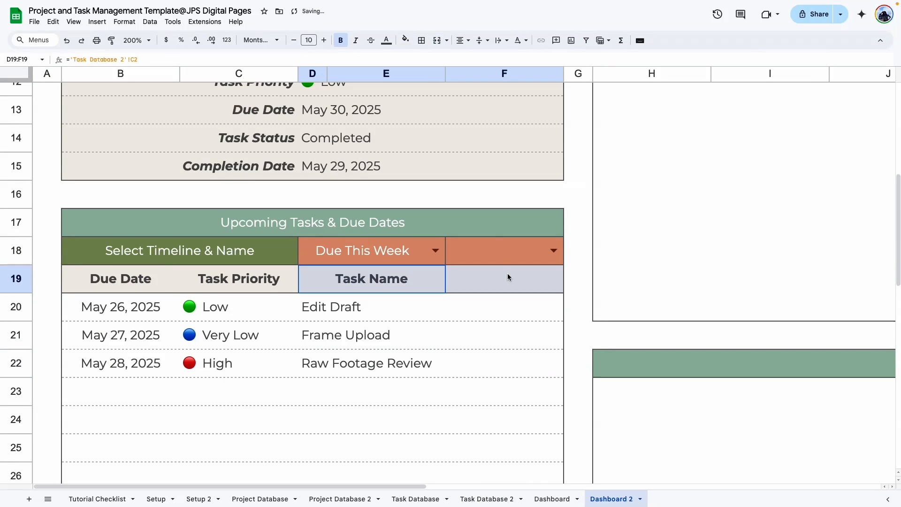
{"action": "left_click", "coordinate": [438, 40]}
{"action": "left_click", "coordinate": [463, 40]}
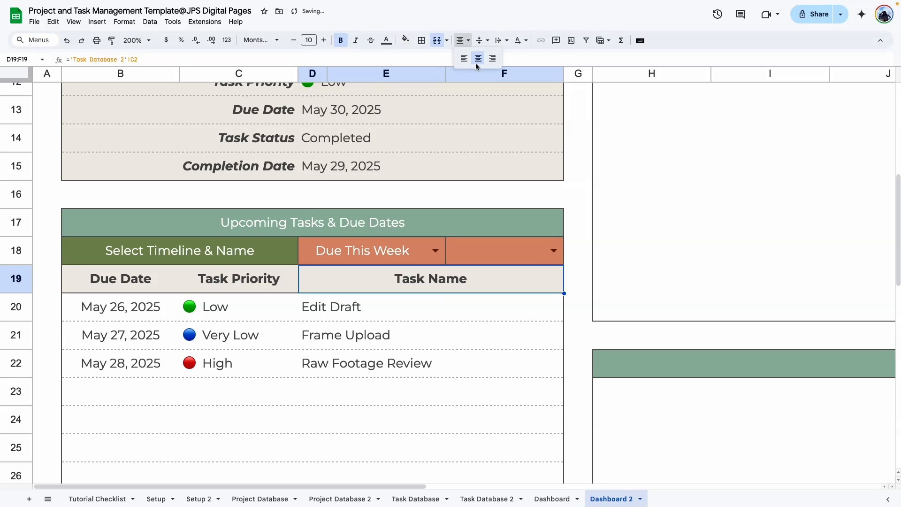
{"action": "left_click", "coordinate": [464, 60]}
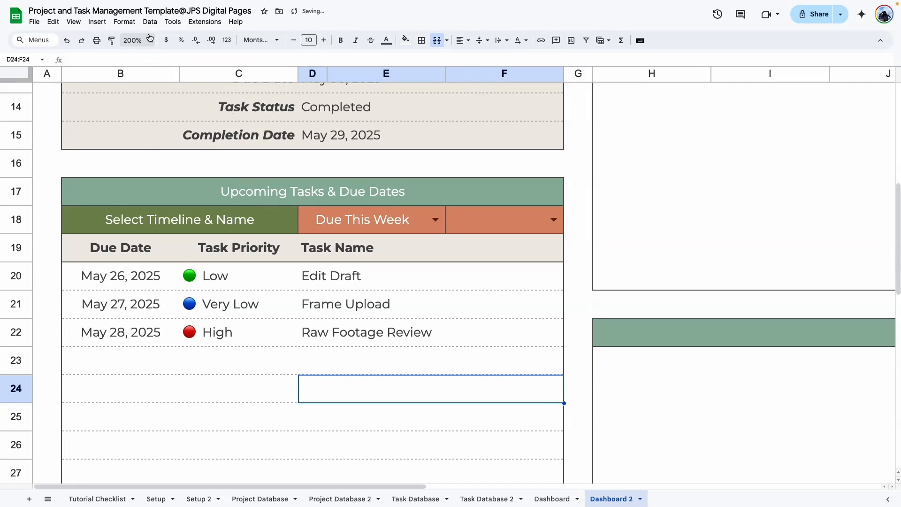
On the Dashboard sheet, show all Due This Month tasks with no name filter and examine how overdue rows are highlighted.
{"action": "left_click", "coordinate": [149, 37]}
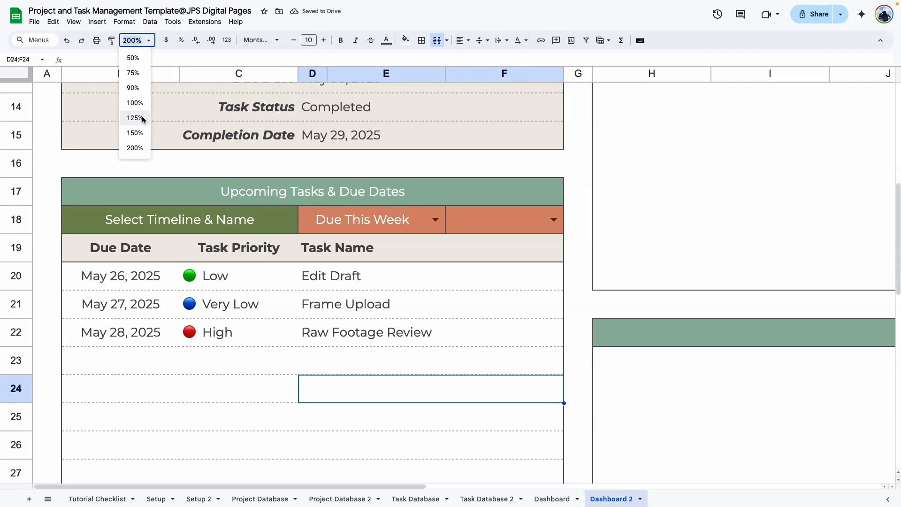
{"action": "left_click", "coordinate": [141, 117]}
{"action": "left_click", "coordinate": [202, 397]}
{"action": "left_click", "coordinate": [553, 499]}
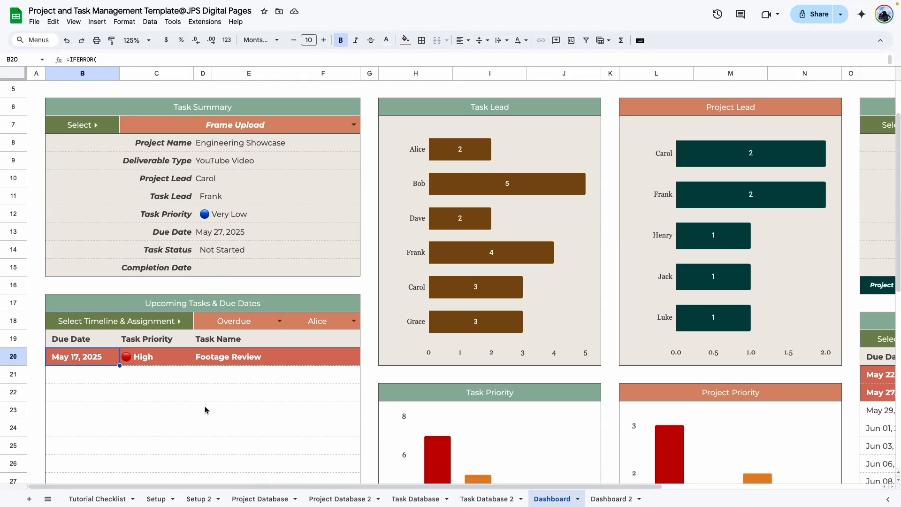
{"action": "left_click", "coordinate": [205, 407]}
{"action": "left_click", "coordinate": [98, 362]}
{"action": "left_click", "coordinate": [277, 324]}
{"action": "left_click", "coordinate": [218, 363]}
{"action": "scroll", "coordinate": [286, 405], "scroll_direction": "down", "scroll_amount": 3}
{"action": "left_click", "coordinate": [277, 369]}
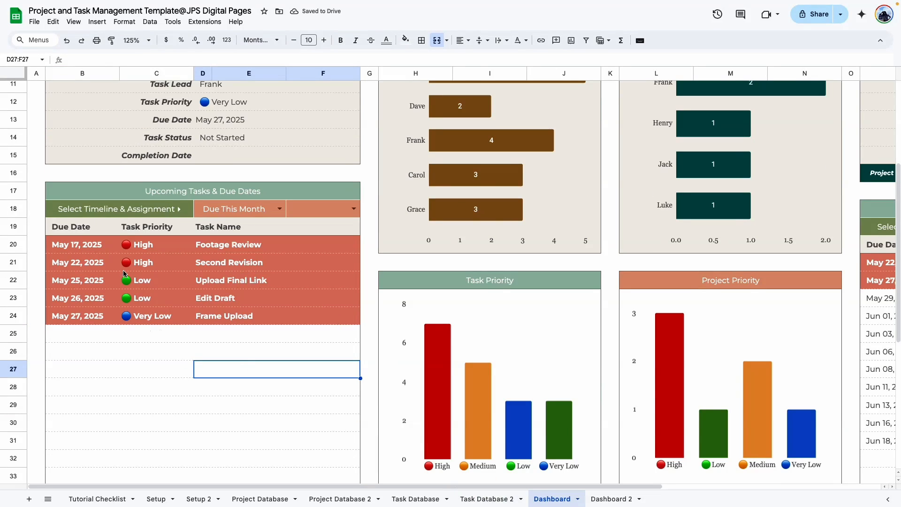
{"action": "left_click", "coordinate": [88, 349]}
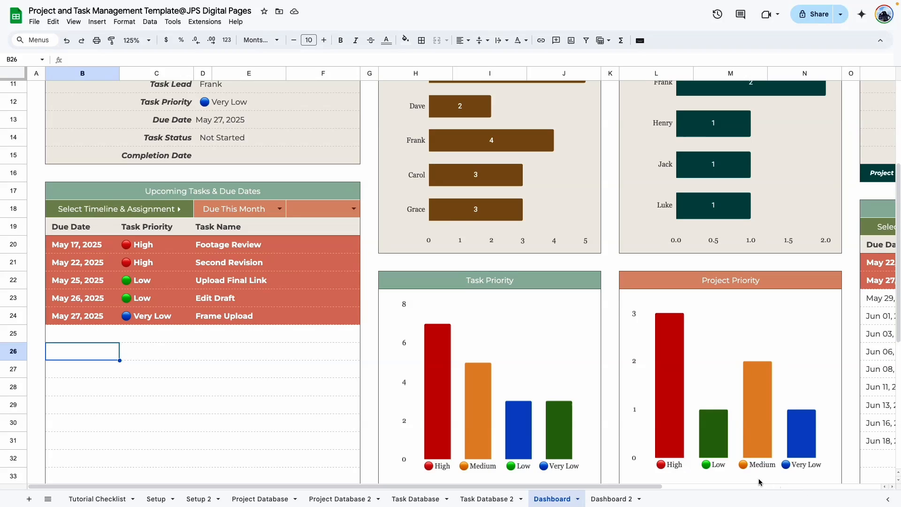
Open the conditional formatting rule of the Dashboard's upcoming tasks and copy its custom formula =AND($B20 < TODAY(), $B20 <> "").
{"action": "left_click_drag", "start_coordinate": [81, 250], "coordinate": [356, 318]}
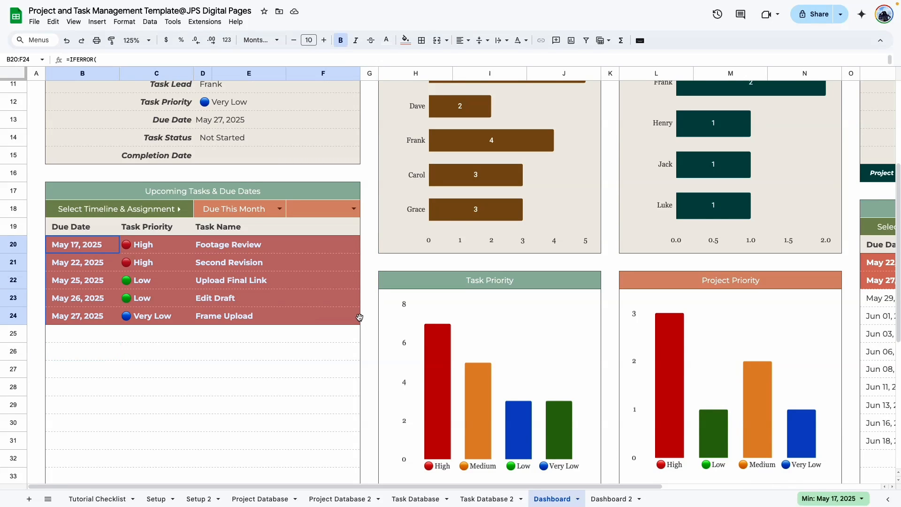
{"action": "left_click", "coordinate": [406, 40]}
{"action": "left_click", "coordinate": [455, 219]}
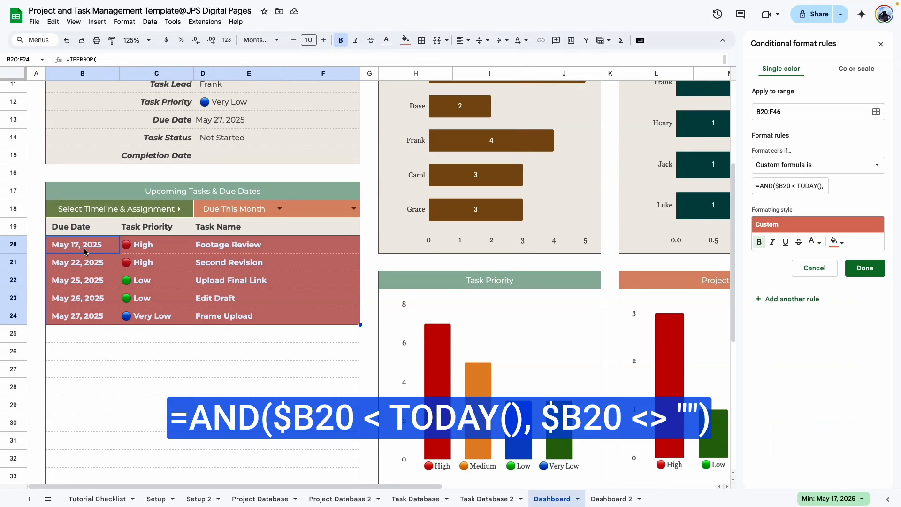
{"action": "triple_click", "coordinate": [794, 185]}
{"action": "key", "text": "ctrl+c"}
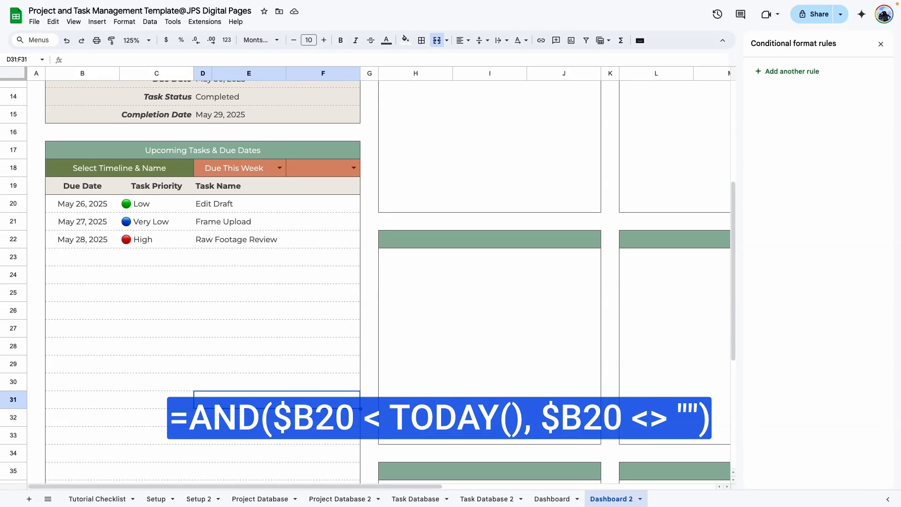
Add a conditional formatting rule to B20:F46 on Dashboard 2 with the custom formula =AND($B20 < TODAY(), $B20 <> "").
{"action": "left_click_drag", "start_coordinate": [59, 204], "coordinate": [339, 439]}
{"action": "scroll", "coordinate": [121, 146], "scroll_direction": "up", "scroll_amount": 2}
{"action": "scroll", "coordinate": [120, 146], "scroll_direction": "up", "scroll_amount": 5}
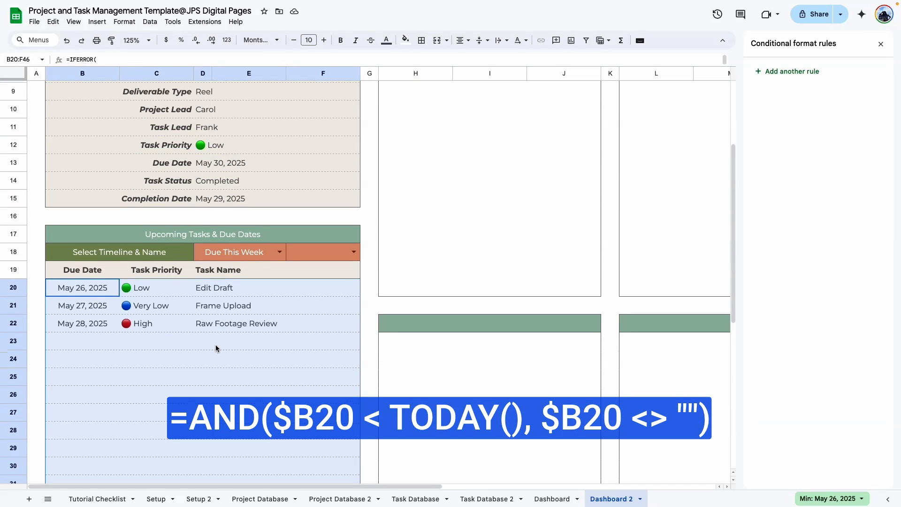
{"action": "scroll", "coordinate": [216, 348], "scroll_direction": "down", "scroll_amount": 2}
{"action": "left_click", "coordinate": [783, 73]}
{"action": "left_click", "coordinate": [805, 165]}
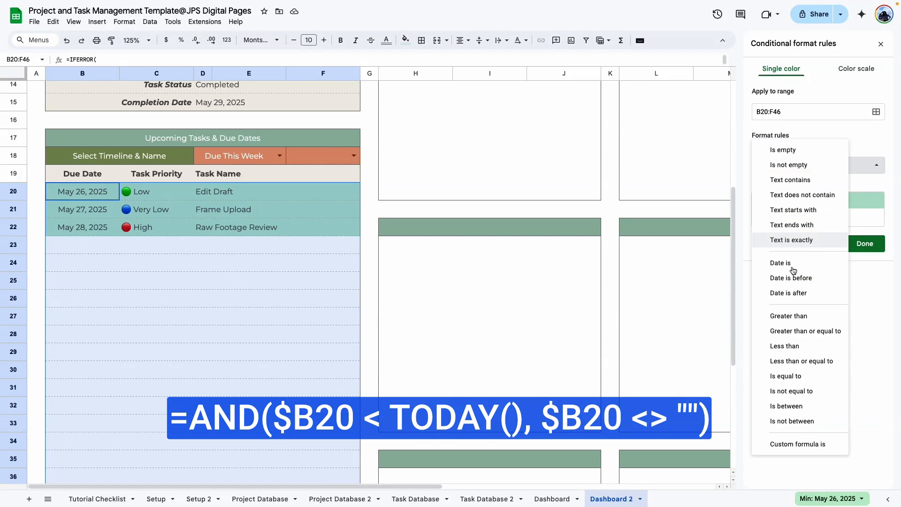
{"action": "left_click", "coordinate": [788, 444]}
{"action": "key", "text": "ctrl+v"}
Style the rule with a red fill and white text, and set the table's timeline filter to Overdue.
{"action": "left_click", "coordinate": [837, 242]}
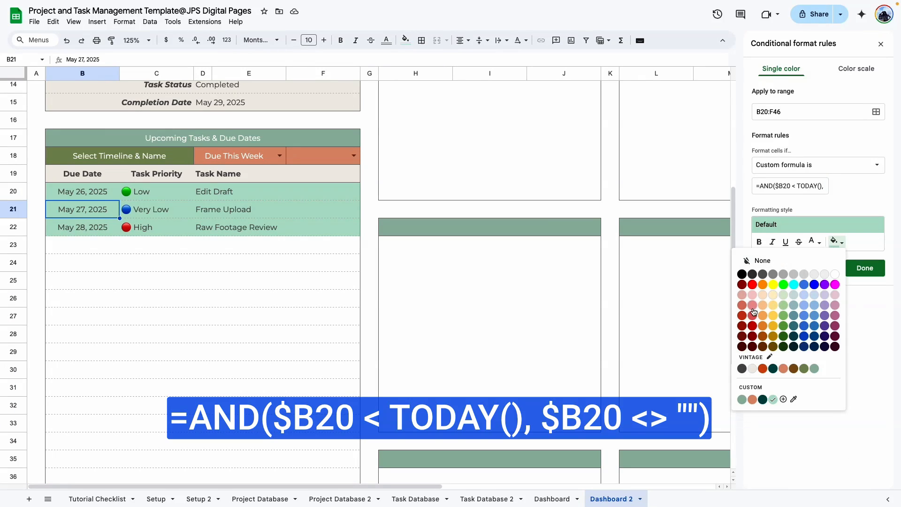
{"action": "left_click", "coordinate": [743, 314]}
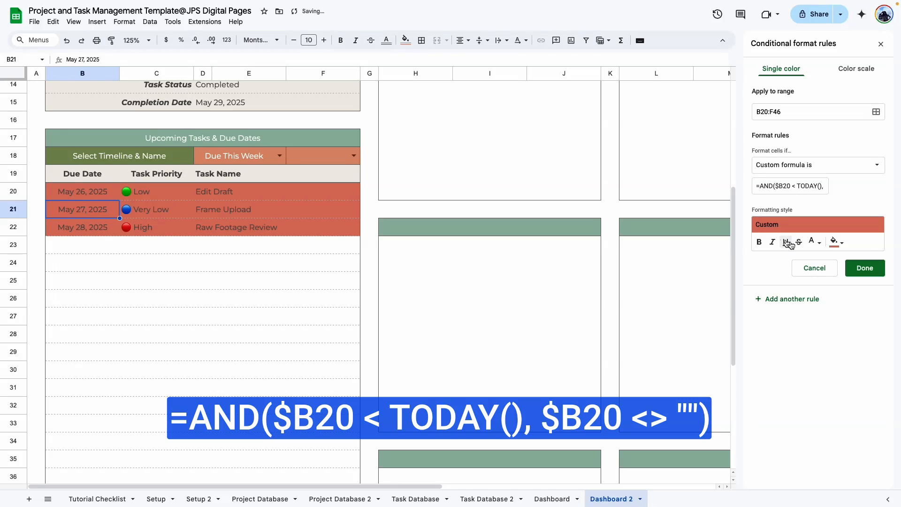
{"action": "left_click", "coordinate": [821, 247]}
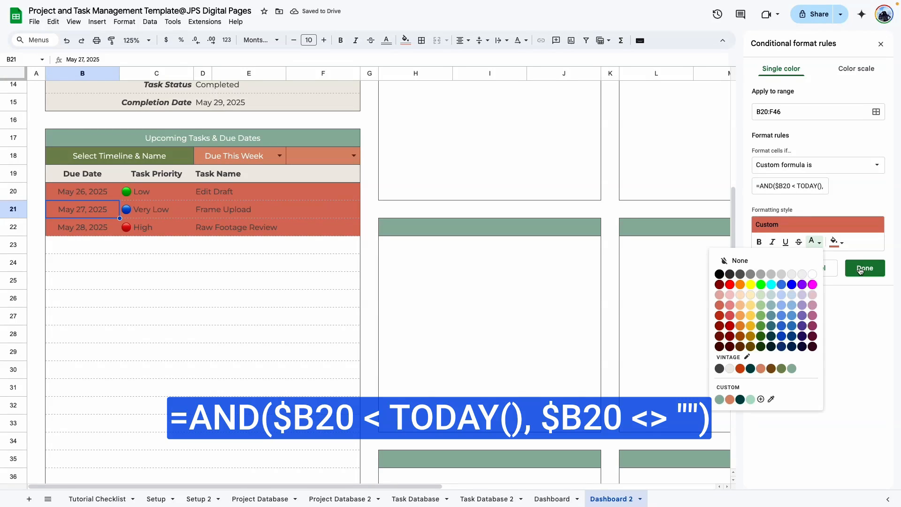
{"action": "left_click", "coordinate": [813, 275]}
{"action": "left_click", "coordinate": [866, 268]}
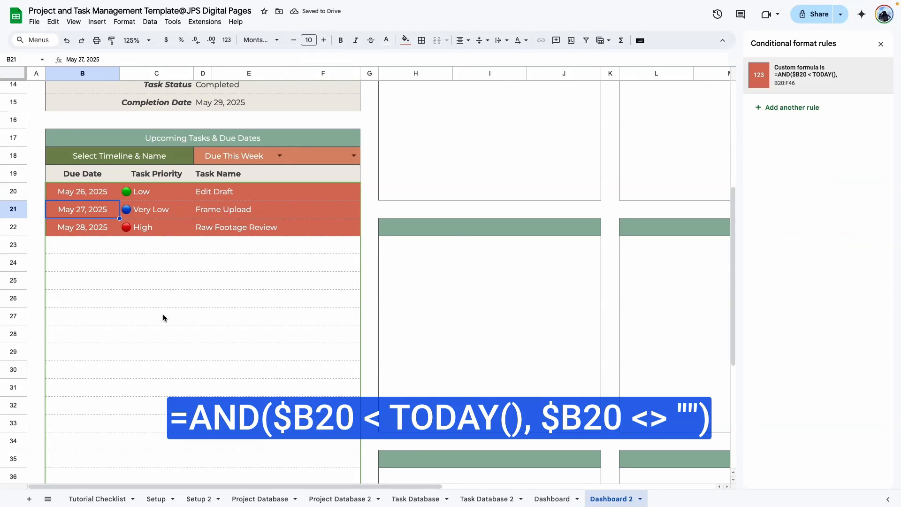
{"action": "left_click", "coordinate": [156, 316]}
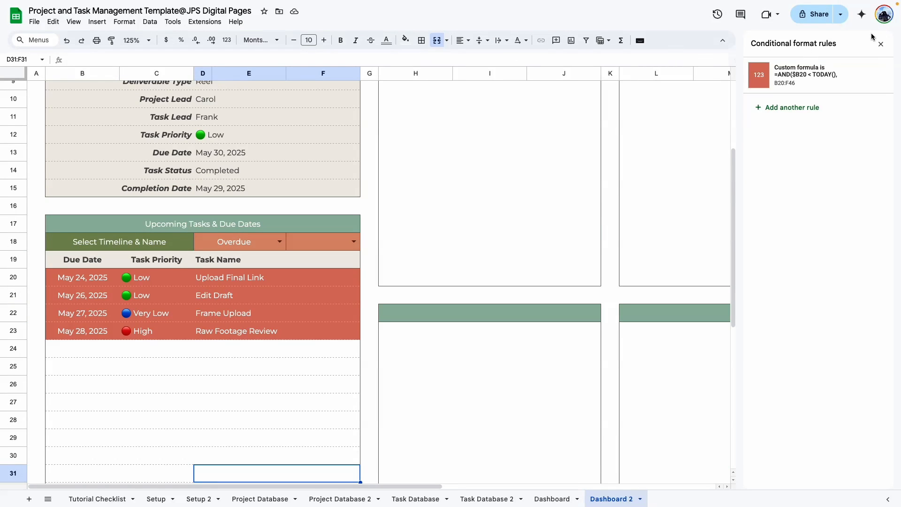
{"action": "left_click", "coordinate": [881, 43]}
Merge P8:Q15 horizontally in the Projects Summary table on Dashboard 2.
{"action": "scroll", "coordinate": [404, 454], "scroll_direction": "up", "scroll_amount": 3}
{"action": "left_click_drag", "start_coordinate": [380, 487], "coordinate": [695, 453]}
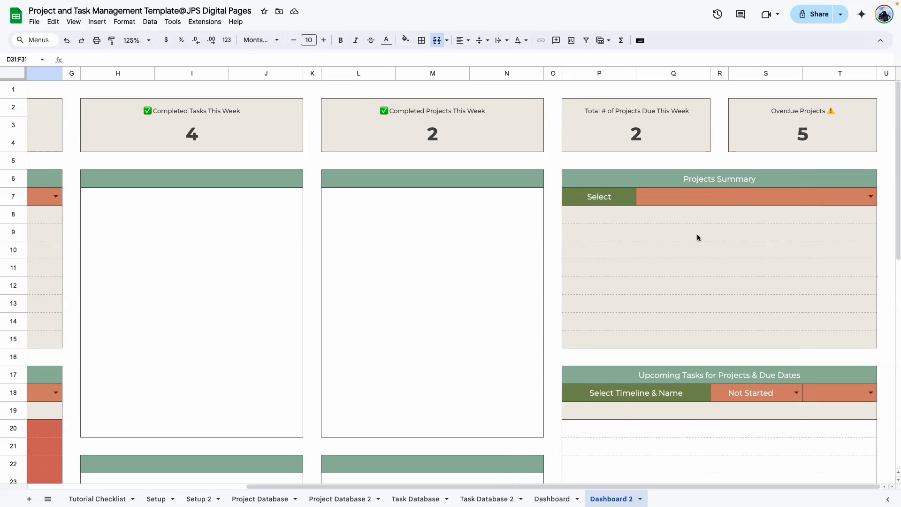
{"action": "left_click_drag", "start_coordinate": [599, 214], "coordinate": [647, 333]}
{"action": "left_click", "coordinate": [647, 335]}
{"action": "left_click_drag", "start_coordinate": [594, 210], "coordinate": [670, 340]}
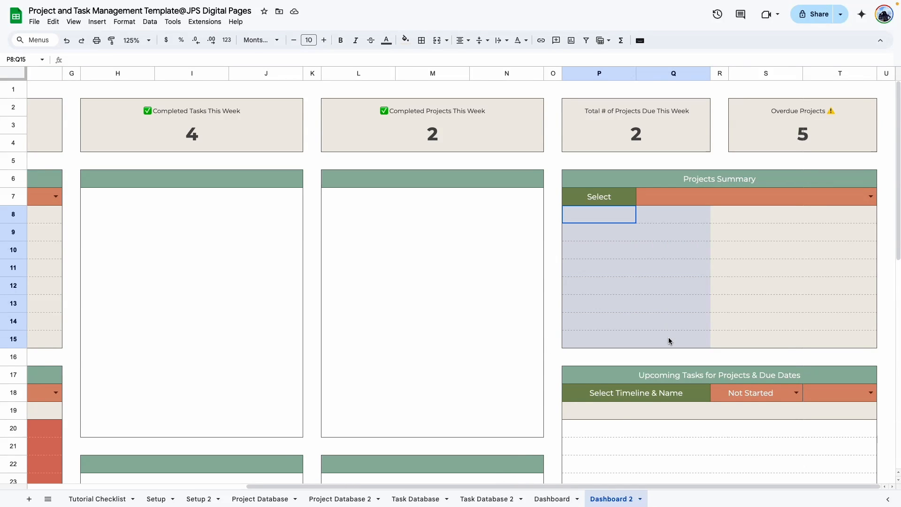
{"action": "left_click", "coordinate": [447, 40]}
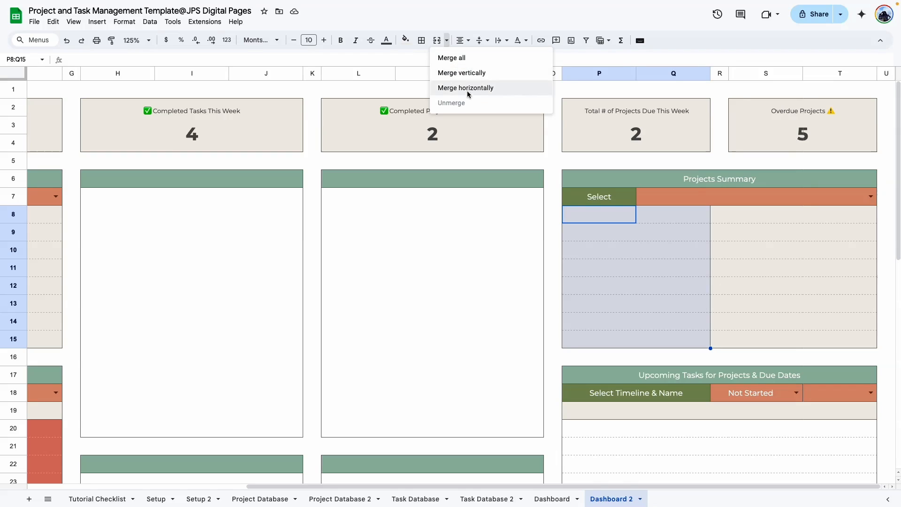
{"action": "left_click", "coordinate": [469, 87]}
Merge R8:T15 horizontally in the Projects Summary table.
{"action": "left_click_drag", "start_coordinate": [723, 218], "coordinate": [818, 342]}
{"action": "left_click", "coordinate": [446, 40]}
{"action": "left_click", "coordinate": [498, 88]}
{"action": "left_click", "coordinate": [726, 247]}
Examine the Project Summary labels on the Dashboard sheet and how they reference the Project Database headers.
{"action": "left_click", "coordinate": [548, 494]}
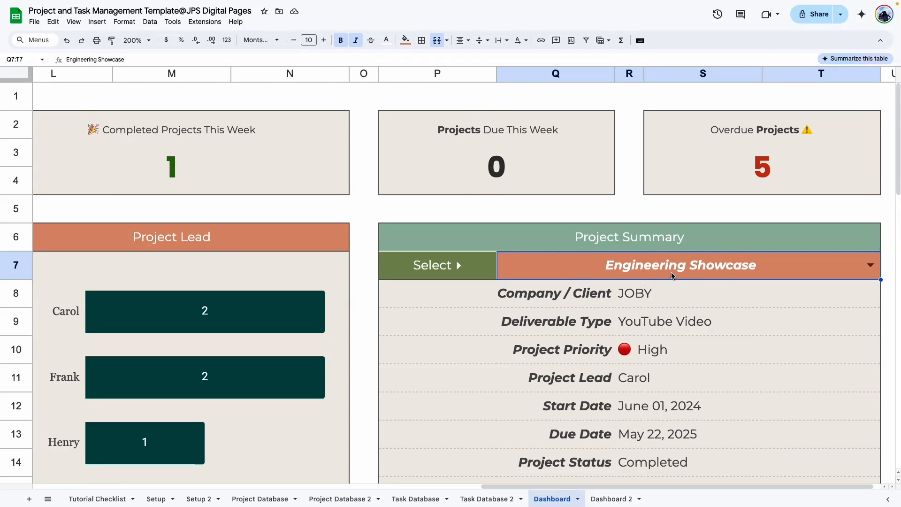
{"action": "left_click", "coordinate": [500, 301]}
{"action": "left_click", "coordinate": [516, 378]}
{"action": "left_click", "coordinate": [534, 298]}
{"action": "scroll", "coordinate": [536, 301], "scroll_direction": "down", "scroll_amount": 1}
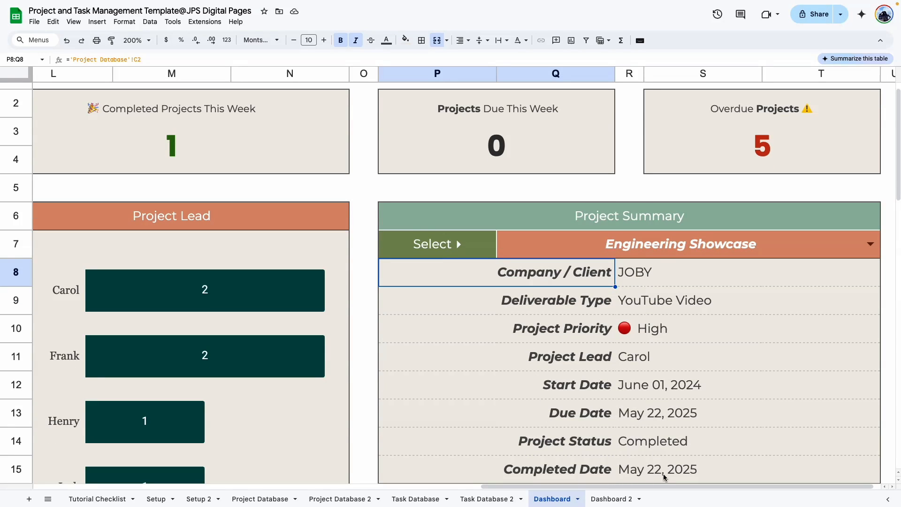
{"action": "left_click", "coordinate": [506, 345]}
{"action": "left_click", "coordinate": [533, 269]}
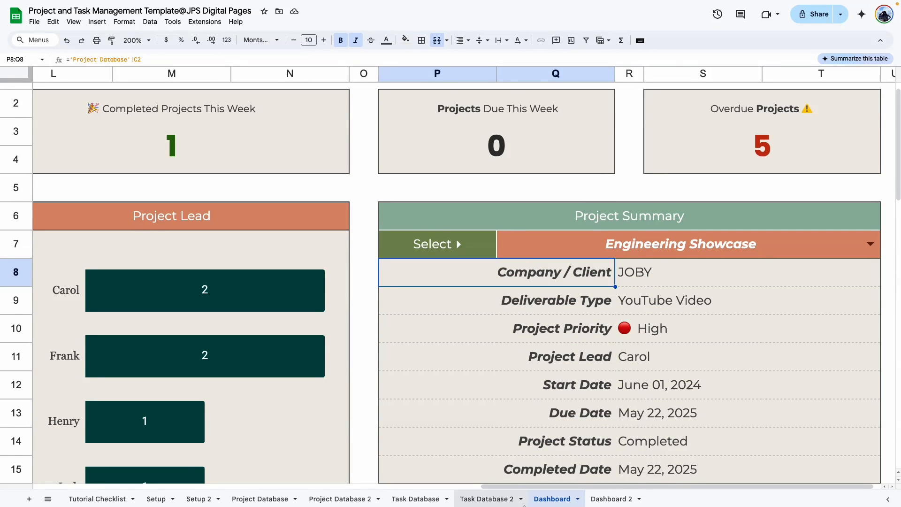
On Dashboard 2, link P8 and P9 to the Company / Client and Deliverable Type headers in C2 and D2 of Project Database 2.
{"action": "left_click", "coordinate": [612, 498]}
{"action": "type", "text": "="}
{"action": "left_click", "coordinate": [340, 498]}
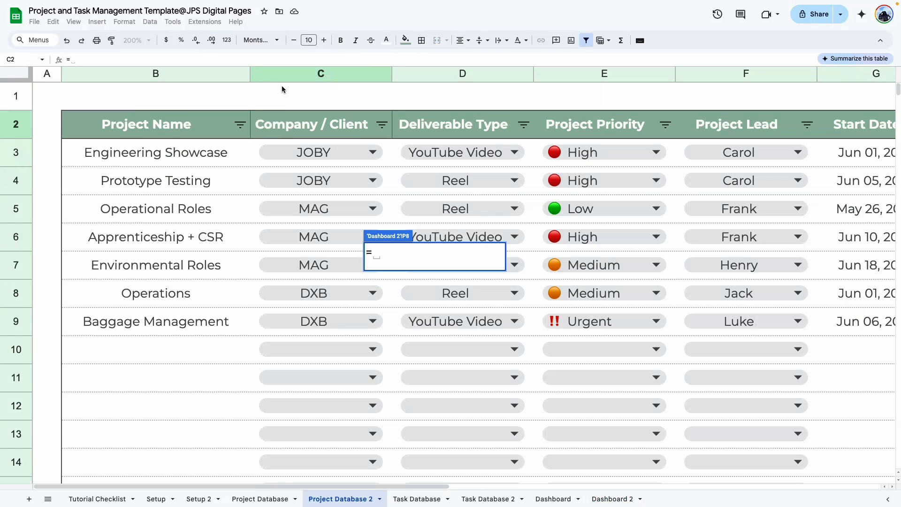
{"action": "left_click", "coordinate": [289, 114]}
{"action": "key", "text": "Return"}
{"action": "type", "text": "="}
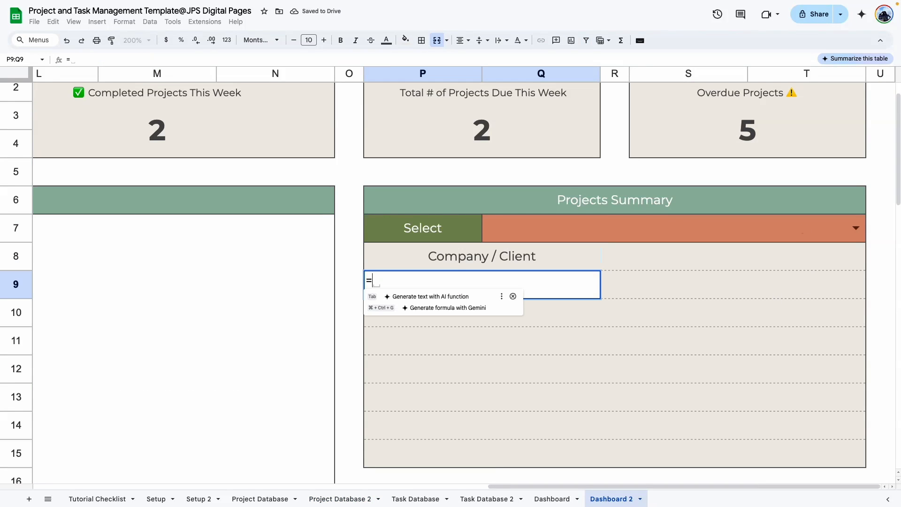
{"action": "left_click", "coordinate": [340, 499]}
{"action": "left_click", "coordinate": [440, 126]}
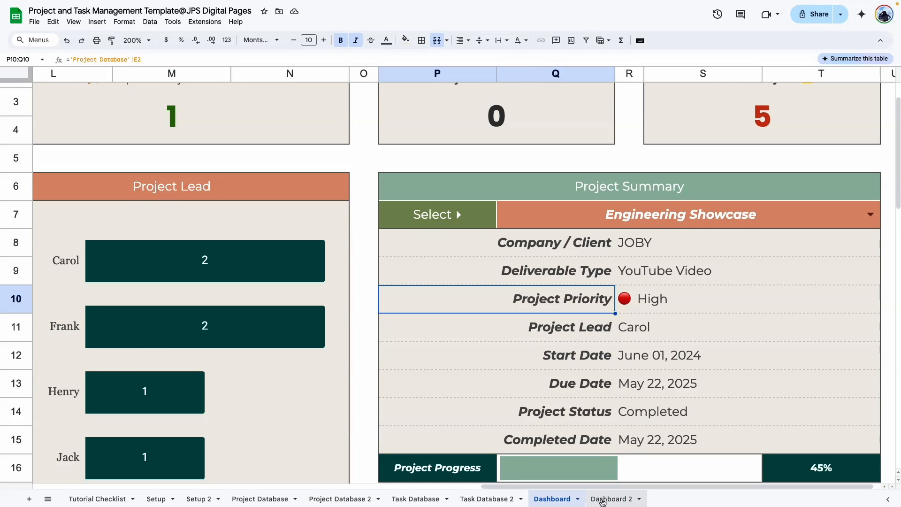
Link P10 on Dashboard 2 to the Project Priority header with ='Project Database 2'!E2.
{"action": "left_click", "coordinate": [611, 498]}
{"action": "type", "text": "="}
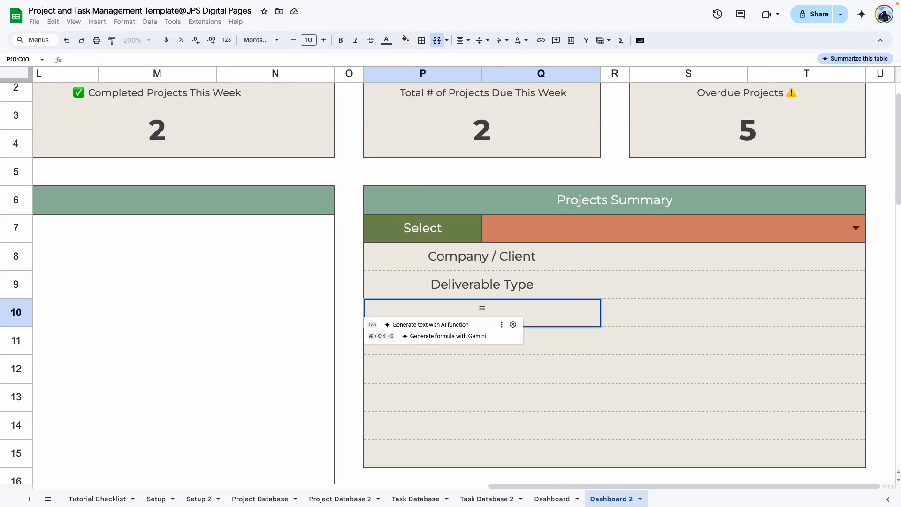
{"action": "left_click", "coordinate": [340, 498]}
{"action": "left_click", "coordinate": [605, 124]}
{"action": "key", "text": "Return"}
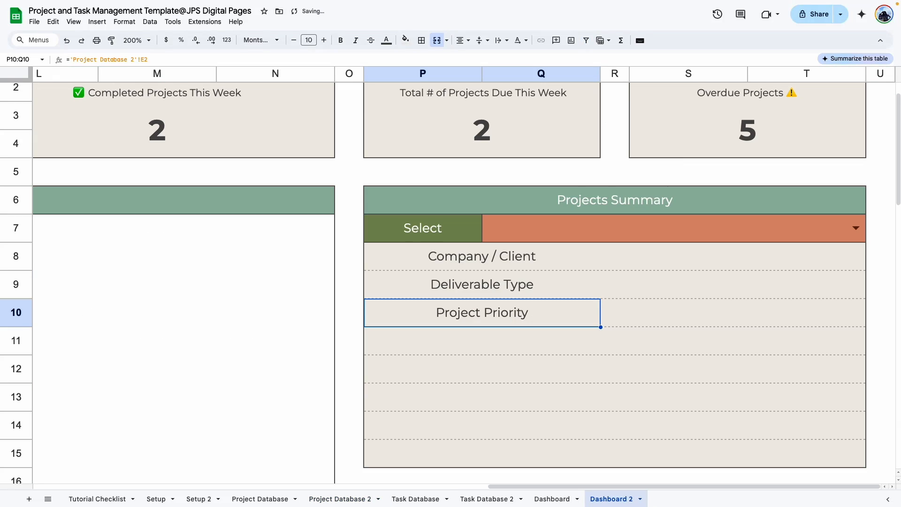
Fill P11 with the Project Lead header reference ='Project Database 2'!F2.
{"action": "key", "text": "super+space"}
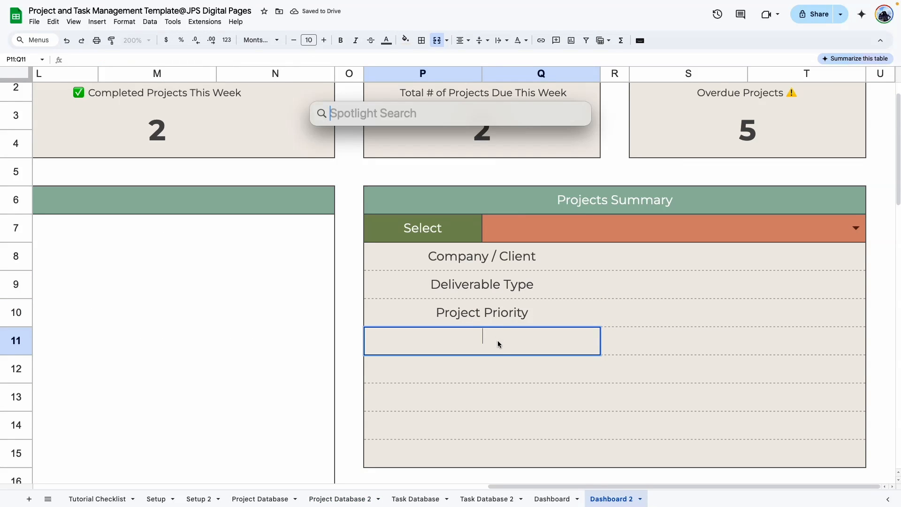
{"action": "key", "text": "Escape"}
{"action": "type", "text": "='Project Database 2'!E2"}
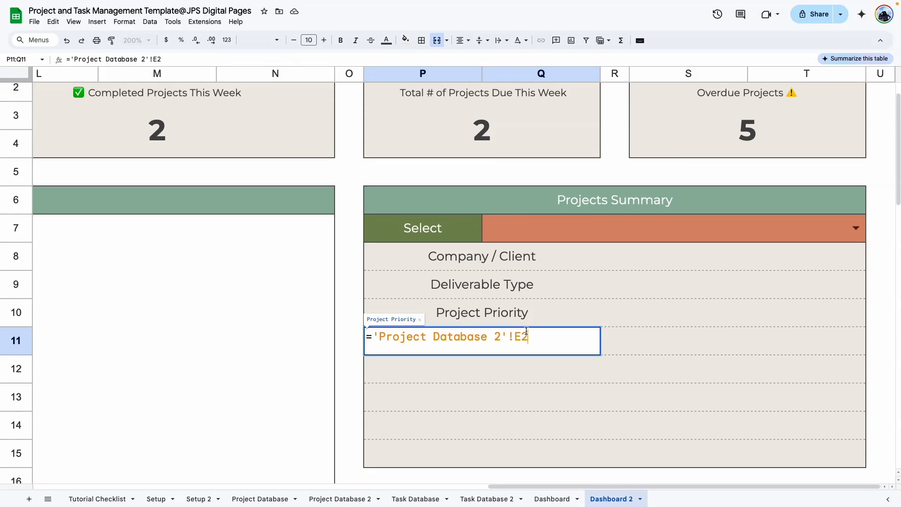
{"action": "key", "text": "Left"}
{"action": "key", "text": "BackSpace"}
{"action": "type", "text": "f"}
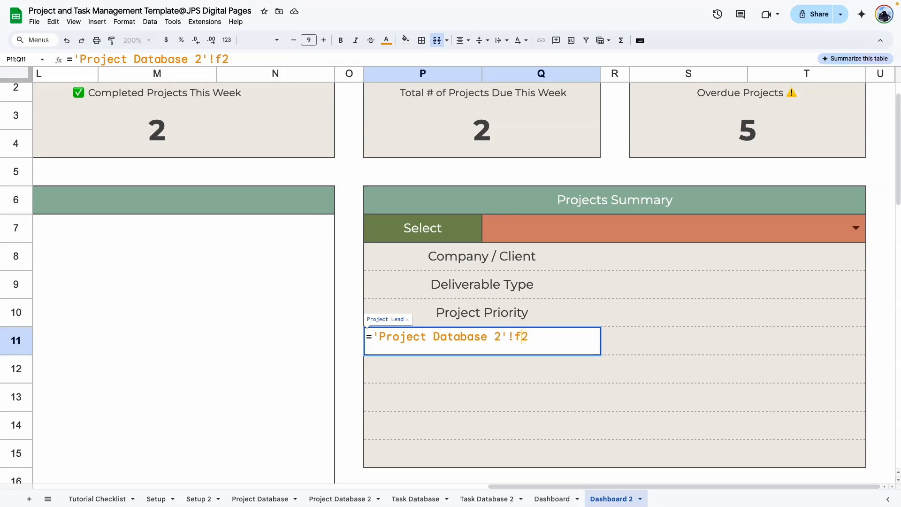
{"action": "key", "text": "Return"}
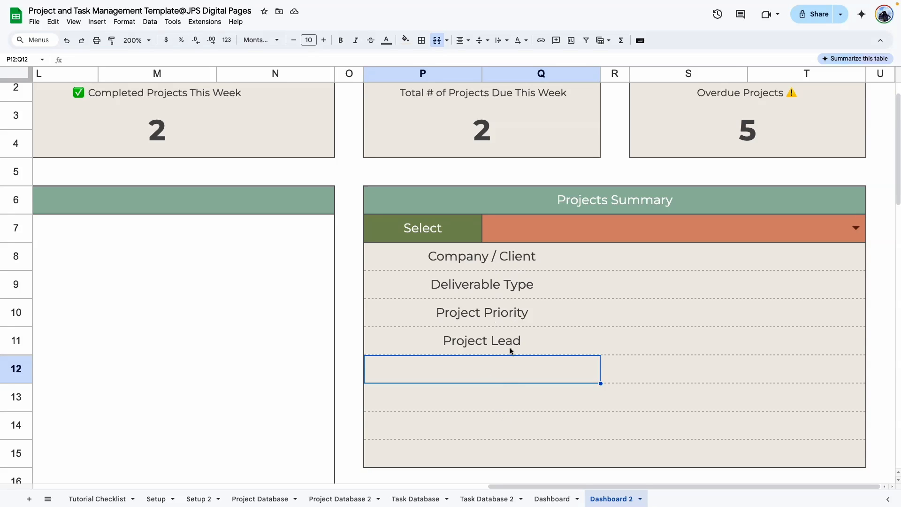
Link P12 to the Start Date header in G2 and P13 to the Due Date header in H2 of Project Database 2.
{"action": "left_click", "coordinate": [551, 499]}
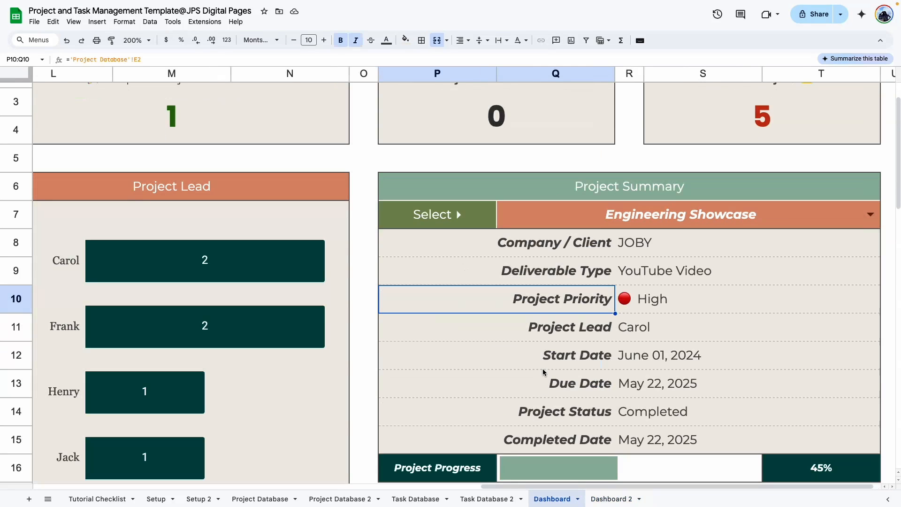
{"action": "left_click", "coordinate": [587, 357]}
{"action": "left_click", "coordinate": [573, 391]}
{"action": "left_click", "coordinate": [572, 365]}
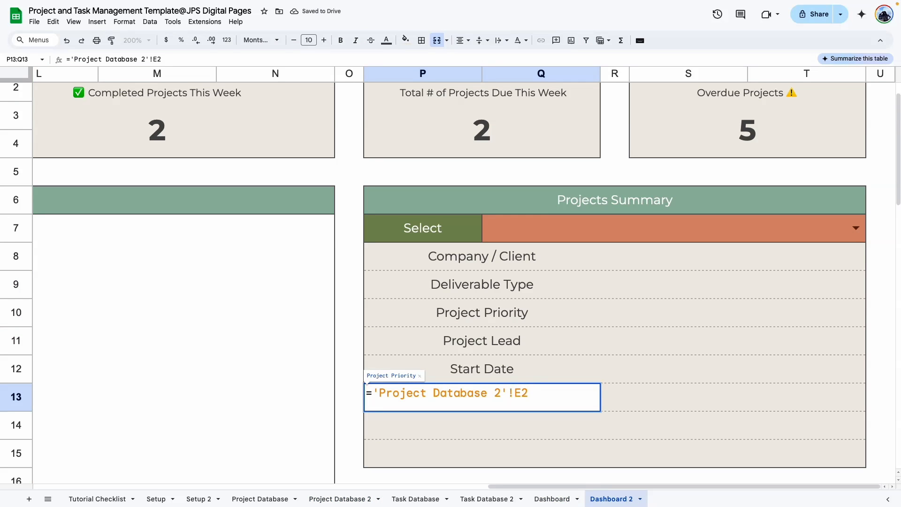
{"action": "key", "text": "Left"}
{"action": "key", "text": "shift+Left"}
{"action": "type", "text": "h"}
{"action": "key", "text": "Return"}
Check the Dashboard sheet's remaining labels and link P14 on Dashboard 2 to the Project Status header, 'Project Database 2'!I2.
{"action": "left_click", "coordinate": [549, 501]}
{"action": "left_click", "coordinate": [584, 313]}
{"action": "left_click", "coordinate": [580, 342]}
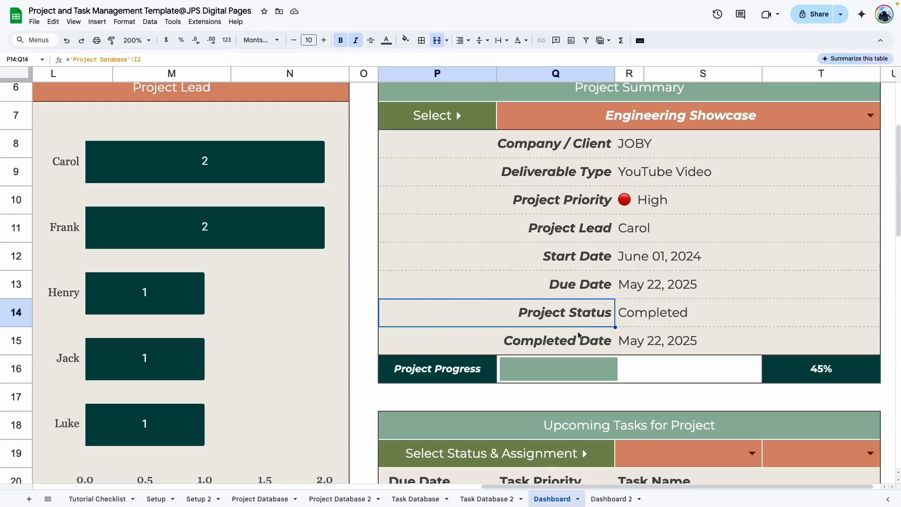
{"action": "left_click", "coordinate": [580, 337]}
{"action": "left_click", "coordinate": [611, 499]}
{"action": "double_click", "coordinate": [478, 421]}
{"action": "type", "text": "='Project Database 2'!E2"}
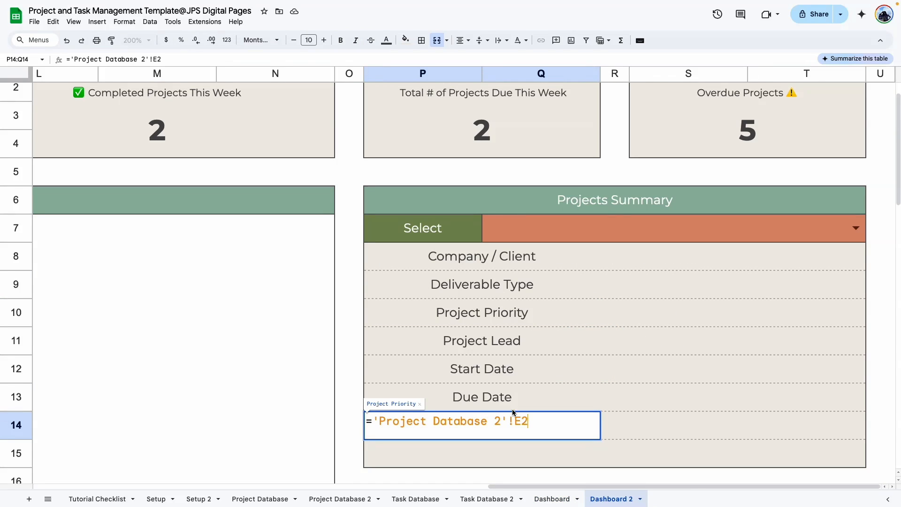
{"action": "key", "text": "Return"}
Link P15 to the Completed Date header with ='Project Database 2'!J2.
{"action": "double_click", "coordinate": [495, 457]}
{"action": "type", "text": "='Project Database 2'!E2"}
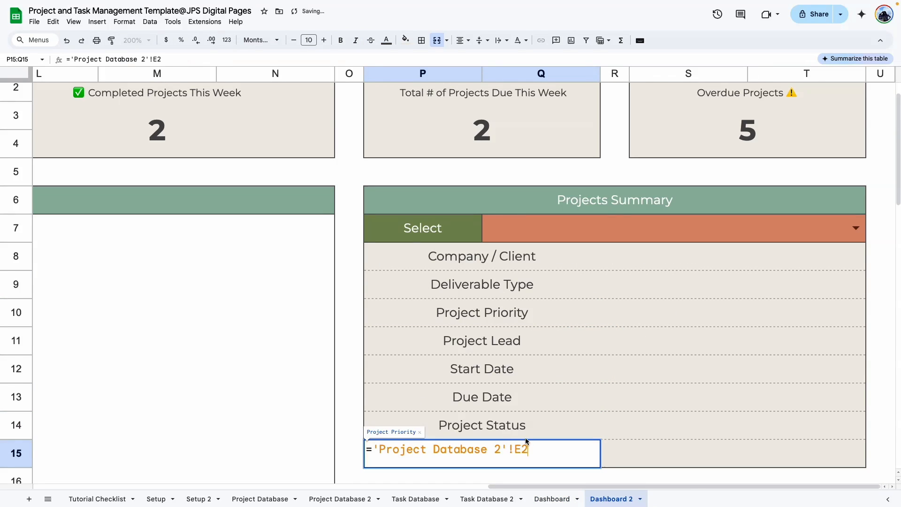
{"action": "left_click", "coordinate": [513, 456]}
{"action": "key", "text": "Delete"}
{"action": "type", "text": "F"}
{"action": "key", "text": "Return"}
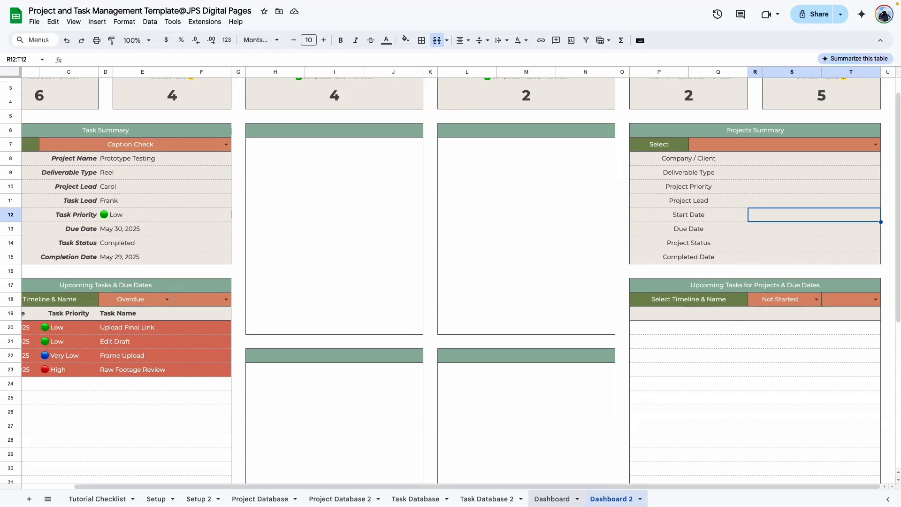
Check the Project Progress row on Dashboard, and on Dashboard 2 shift the P17:T20 block of the projects' upcoming tasks table down one row.
{"action": "left_click", "coordinate": [552, 499]}
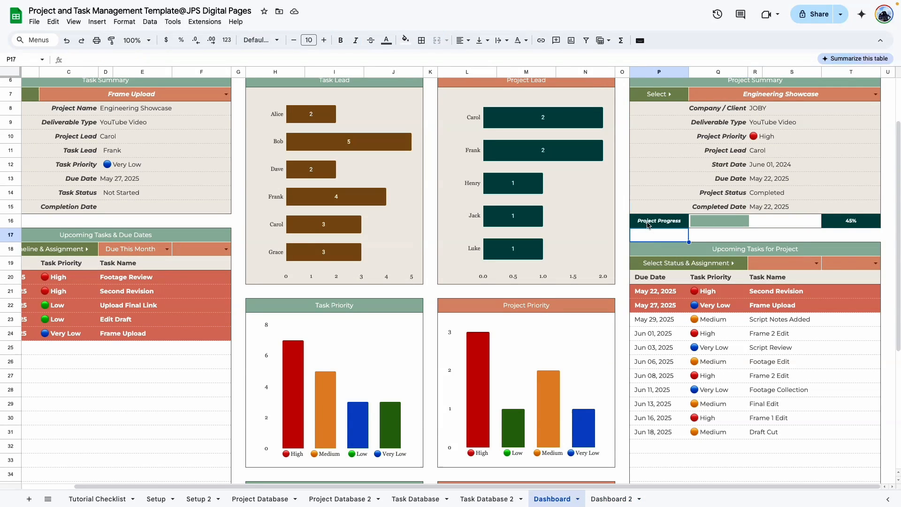
{"action": "left_click_drag", "start_coordinate": [657, 223], "coordinate": [842, 224]}
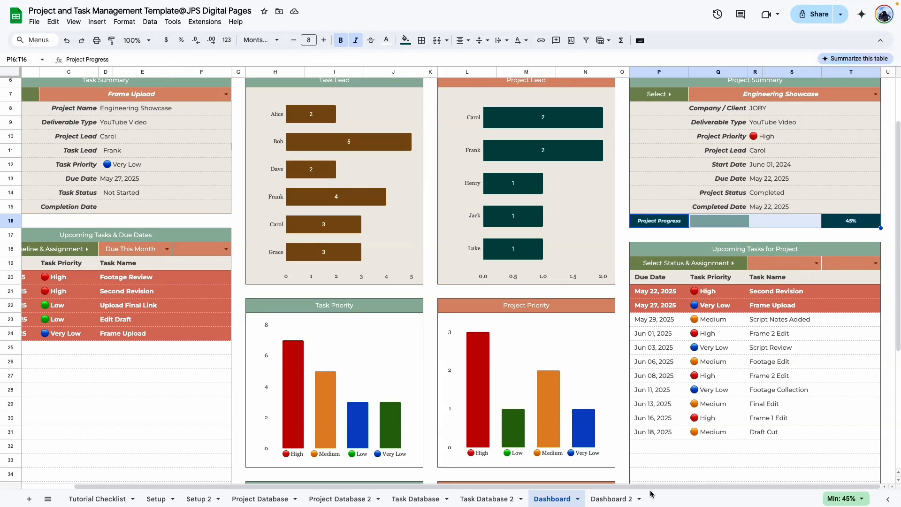
{"action": "left_click", "coordinate": [611, 499]}
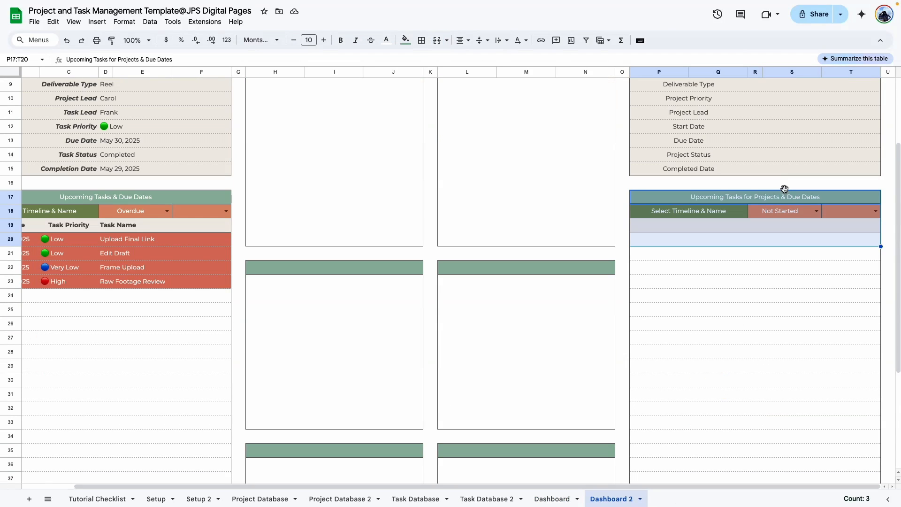
{"action": "key", "text": "super+c"}
{"action": "left_click_drag", "start_coordinate": [786, 192], "coordinate": [786, 213]}
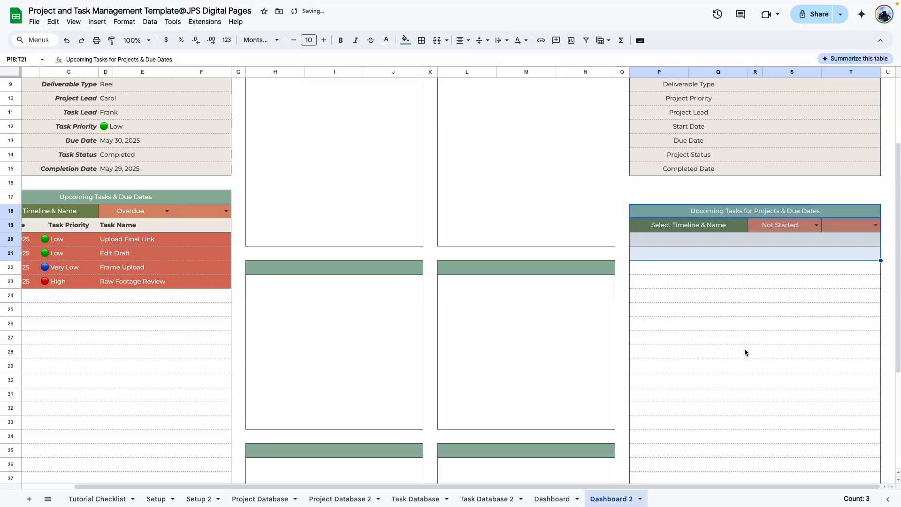
{"action": "left_click", "coordinate": [744, 349]}
Move P15:T15 of the Projects Summary table down to row 16 and fill row 15 with a copy of row 14.
{"action": "left_click_drag", "start_coordinate": [648, 172], "coordinate": [861, 175]}
{"action": "left_click_drag", "start_coordinate": [795, 175], "coordinate": [796, 188]}
{"action": "left_click_drag", "start_coordinate": [676, 155], "coordinate": [853, 159]}
Move the formula ='Project Database 2'!J2 from P16 into P15, leaving P16 empty.
{"action": "triple_click", "coordinate": [684, 182]}
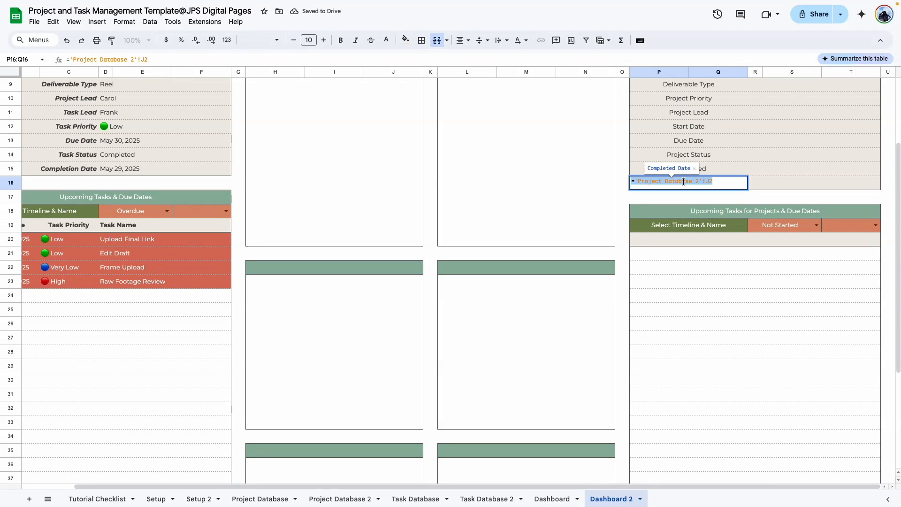
{"action": "key", "text": "super+x"}
{"action": "left_click", "coordinate": [718, 308]}
{"action": "triple_click", "coordinate": [700, 170]}
{"action": "key", "text": "super+v"}
{"action": "key", "text": "Return"}
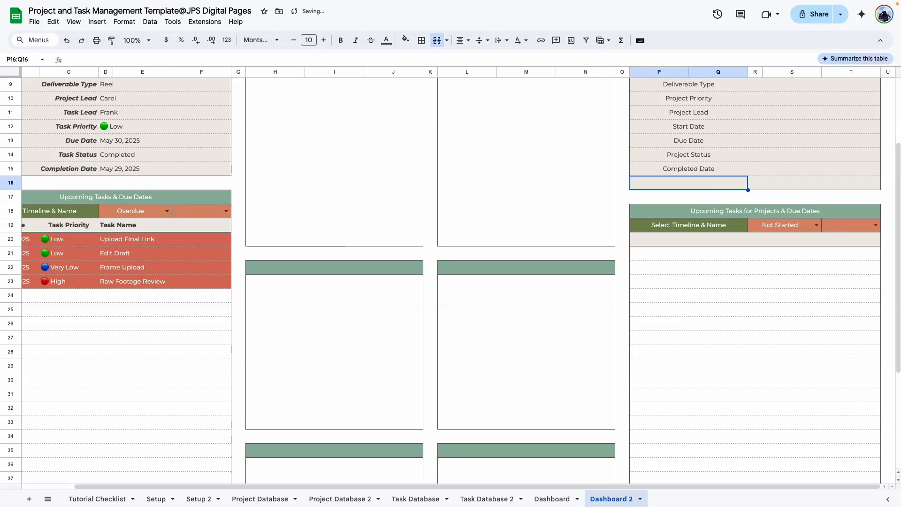
{"action": "left_click", "coordinate": [721, 296]}
Give P16:T16 below the Projects Summary labels an outer border and a white fill.
{"action": "scroll", "coordinate": [728, 371], "scroll_direction": "up", "scroll_amount": 2}
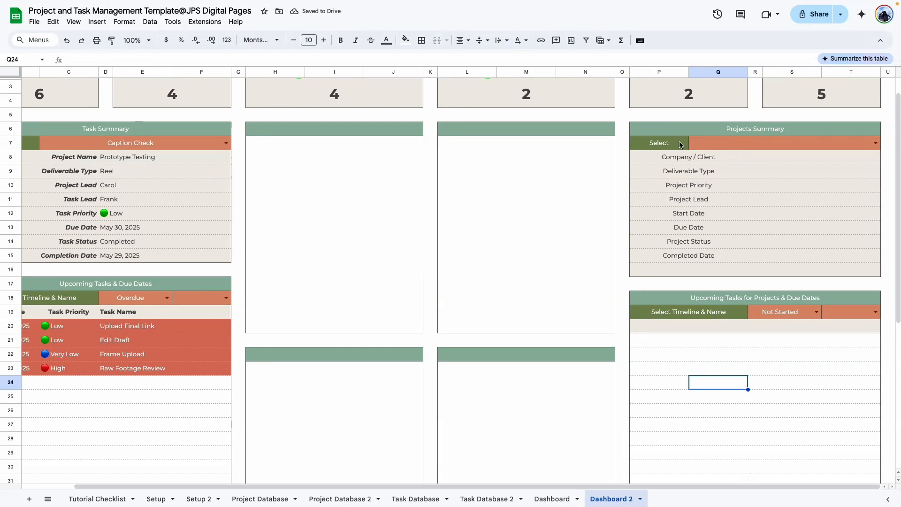
{"action": "left_click_drag", "start_coordinate": [638, 125], "coordinate": [653, 270]}
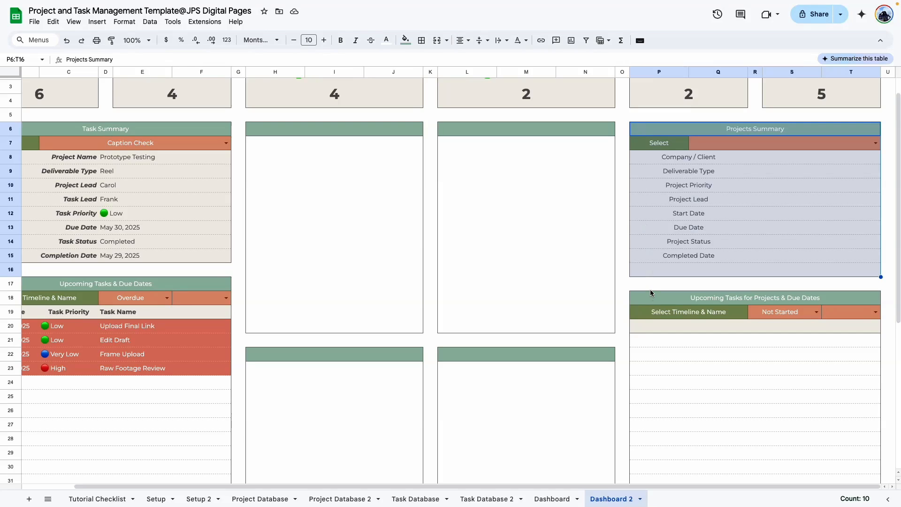
{"action": "left_click", "coordinate": [742, 369]}
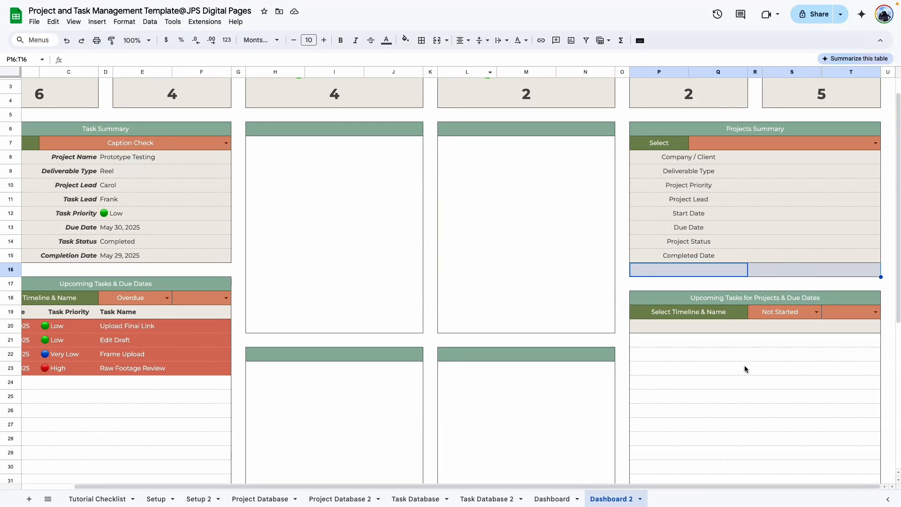
{"action": "left_click_drag", "start_coordinate": [643, 275], "coordinate": [830, 278]}
{"action": "left_click", "coordinate": [422, 40]}
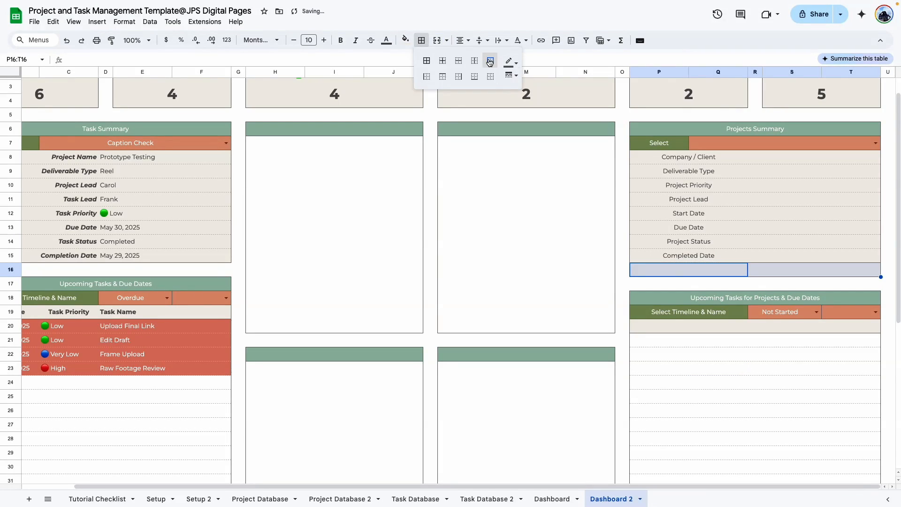
{"action": "left_click", "coordinate": [489, 64]}
{"action": "left_click", "coordinate": [740, 424]}
{"action": "left_click", "coordinate": [677, 269]}
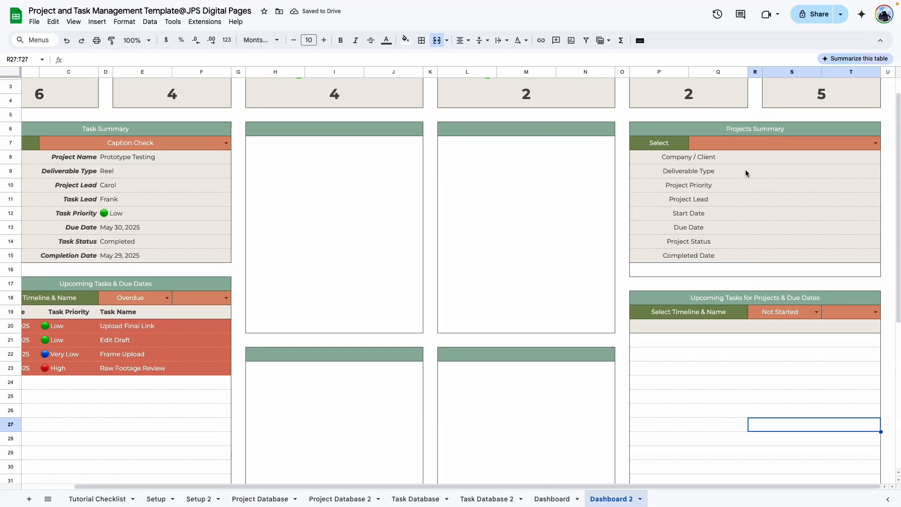
Right-align, bold and italicize the labels in P8:Q15, and left-align the value cells R8:T15.
{"action": "left_click_drag", "start_coordinate": [756, 156], "coordinate": [775, 256]}
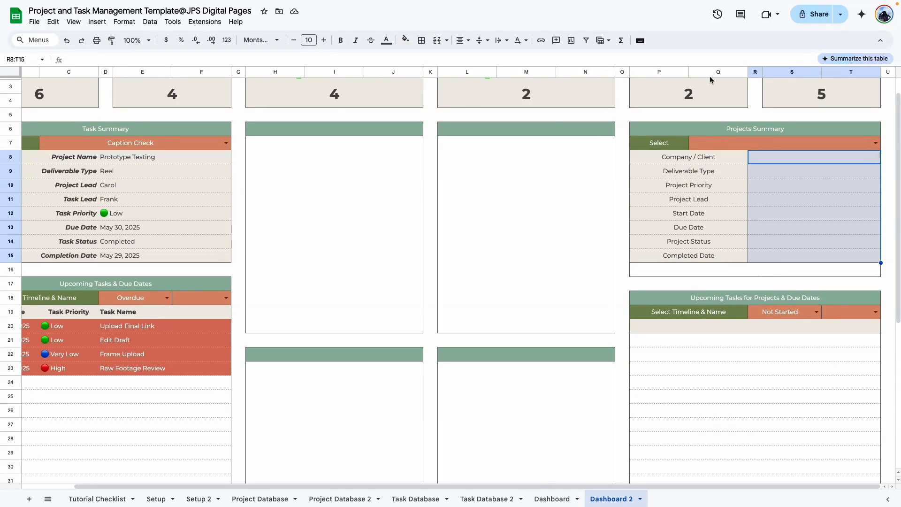
{"action": "left_click_drag", "start_coordinate": [689, 157], "coordinate": [718, 256]}
{"action": "left_click", "coordinate": [463, 40]}
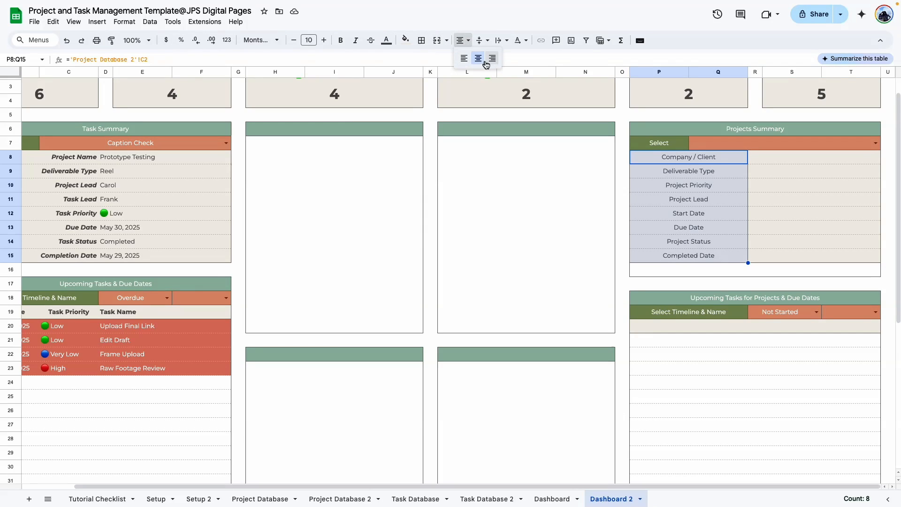
{"action": "left_click", "coordinate": [493, 58]}
{"action": "left_click", "coordinate": [341, 41]}
{"action": "left_click", "coordinate": [356, 40]}
{"action": "left_click", "coordinate": [787, 235]}
{"action": "left_click_drag", "start_coordinate": [763, 159], "coordinate": [783, 261]}
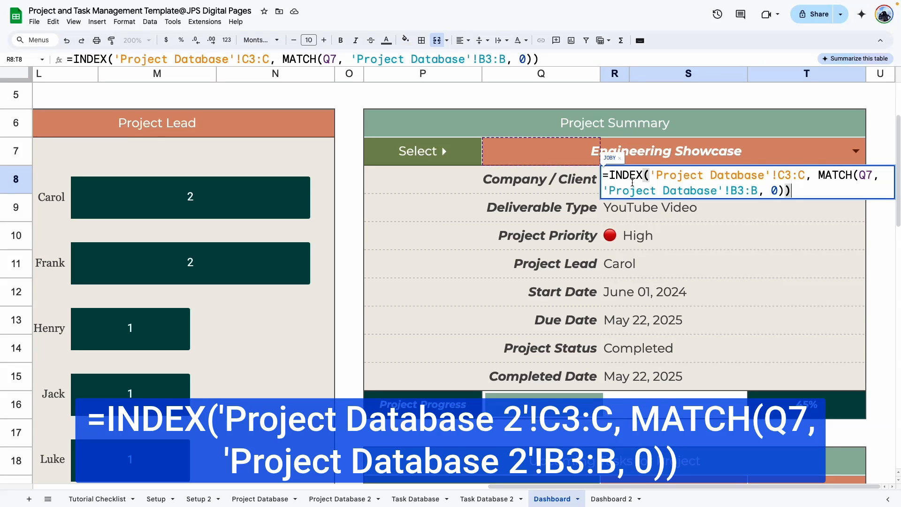
Enter =INDEX('Project Database 2'!C3:C, MATCH(Q7, 'Project Database 2'!B3:B, 0)) in R8 of Dashboard 2, adapting the Company / Client formula from Dashboard.
{"action": "triple_click", "coordinate": [632, 183]}
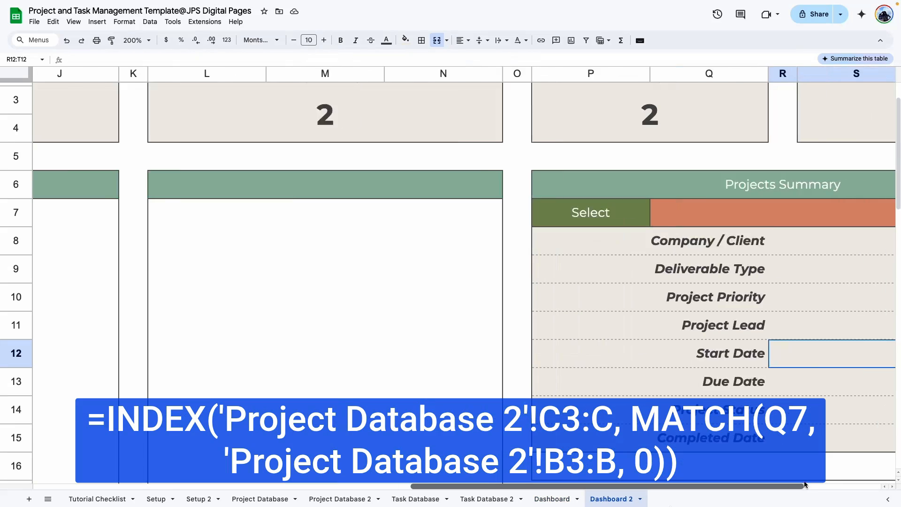
{"action": "scroll", "coordinate": [684, 235], "scroll_direction": "right", "scroll_amount": 3}
{"action": "left_click", "coordinate": [678, 250]}
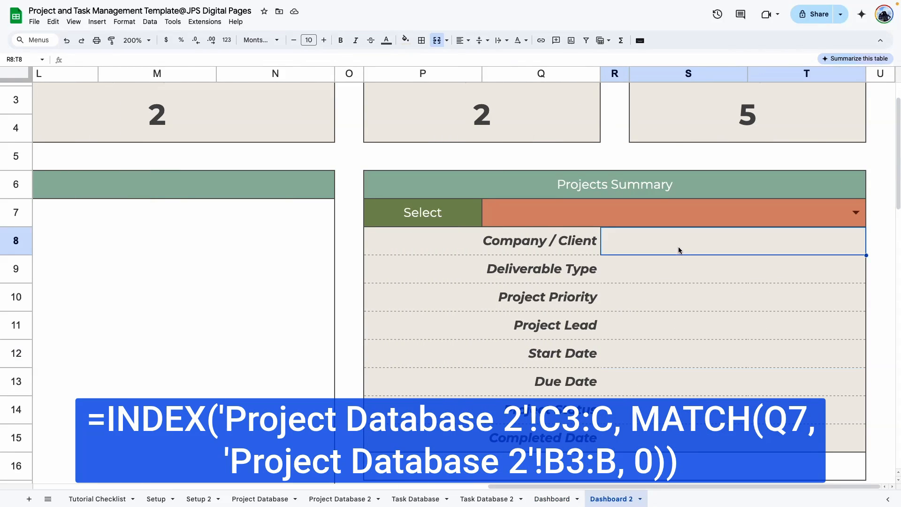
{"action": "double_click", "coordinate": [723, 233]}
{"action": "key", "text": "ctrl+v"}
{"action": "left_click", "coordinate": [761, 236]}
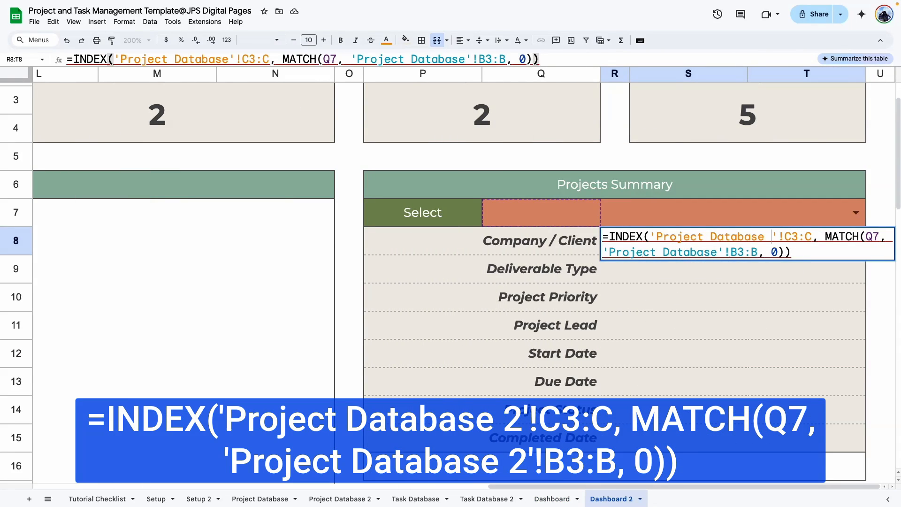
{"action": "type", "text": "2"}
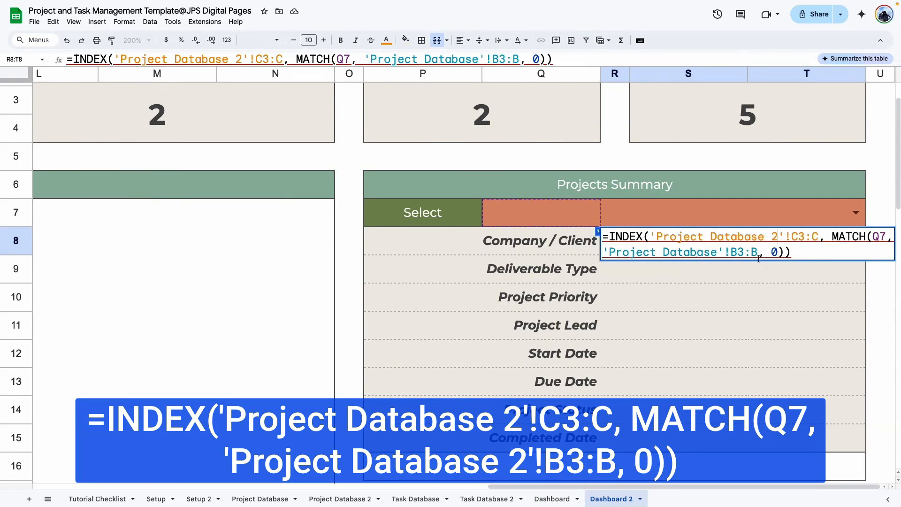
{"action": "left_click", "coordinate": [718, 251]}
{"action": "type", "text": "2"}
{"action": "key", "text": "Return"}
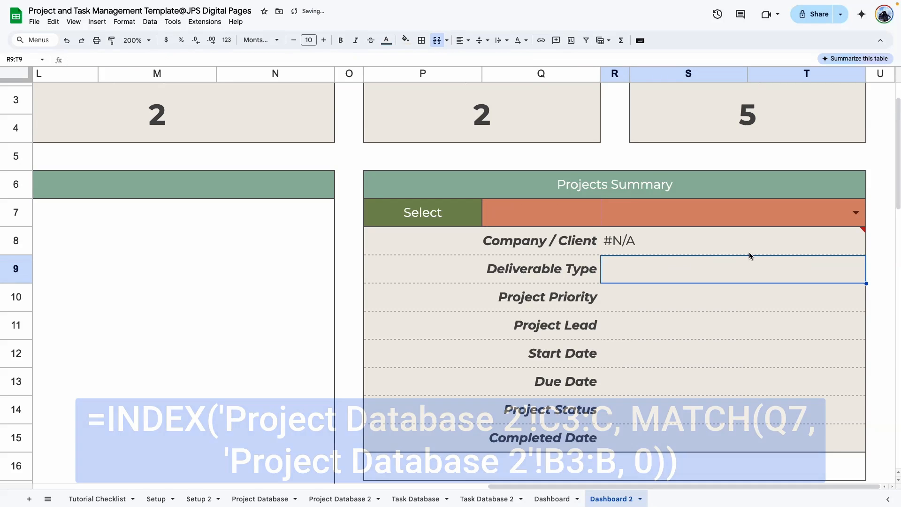
Choose Engineering Showcase as the selected project in Q7 of the Projects Summary table.
{"action": "left_click", "coordinate": [674, 211]}
{"action": "left_click", "coordinate": [509, 233]}
{"action": "left_click", "coordinate": [686, 344]}
{"action": "left_click", "coordinate": [663, 246]}
{"action": "left_click", "coordinate": [679, 353]}
Copy the Company / Client formula into R9 for Deliverable Type, changing its lookup range to 'Project Database 2'!D3:D.
{"action": "double_click", "coordinate": [625, 237]}
{"action": "left_click", "coordinate": [641, 285]}
{"action": "double_click", "coordinate": [638, 243]}
{"action": "key", "text": "ctrl+a"}
{"action": "key", "text": "ctrl+c"}
{"action": "left_click", "coordinate": [640, 288]}
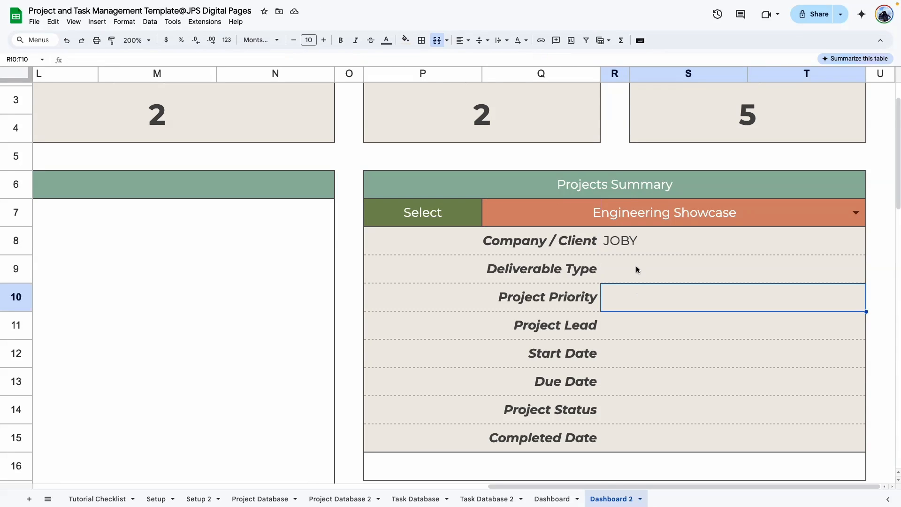
{"action": "double_click", "coordinate": [637, 266]}
{"action": "key", "text": "ctrl+v"}
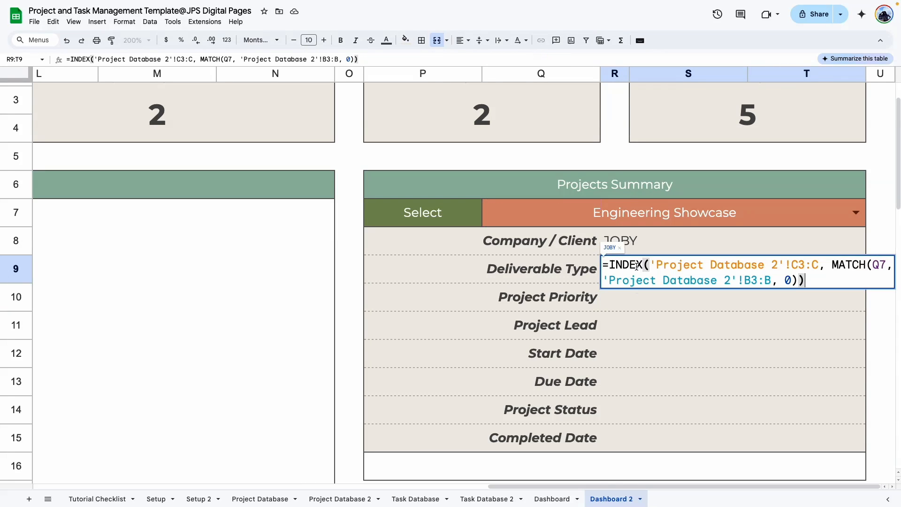
{"action": "left_click", "coordinate": [564, 275]}
{"action": "double_click", "coordinate": [640, 273]}
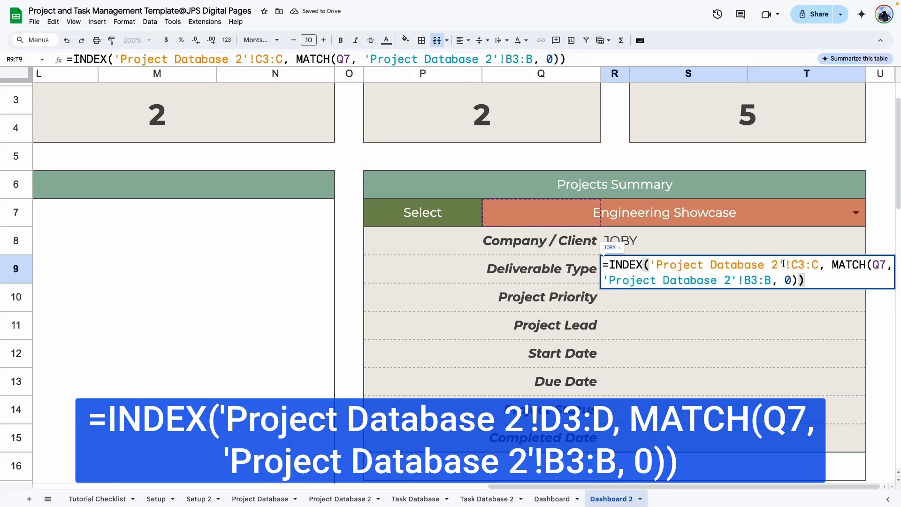
{"action": "key", "text": "Return"}
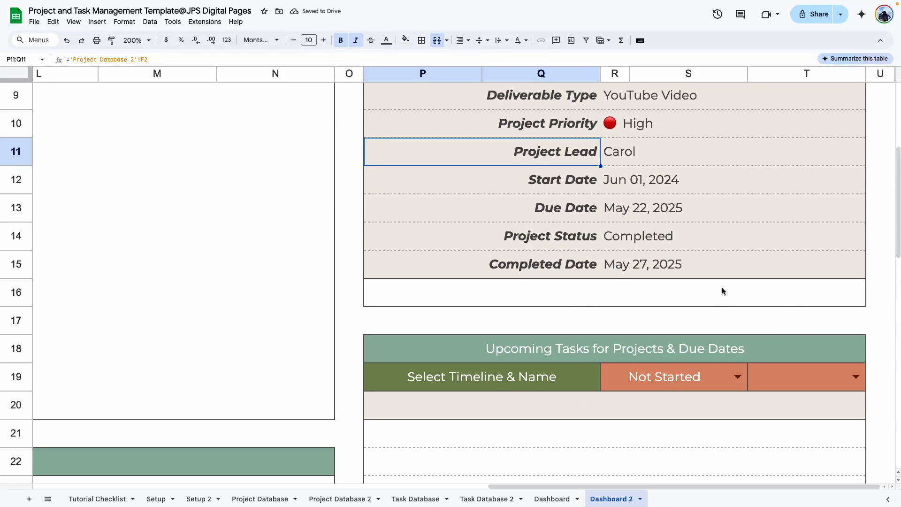
Unmerge the cells P16:T16 in the blank row beneath Completed Date on Dashboard 2.
{"action": "left_click", "coordinate": [630, 291]}
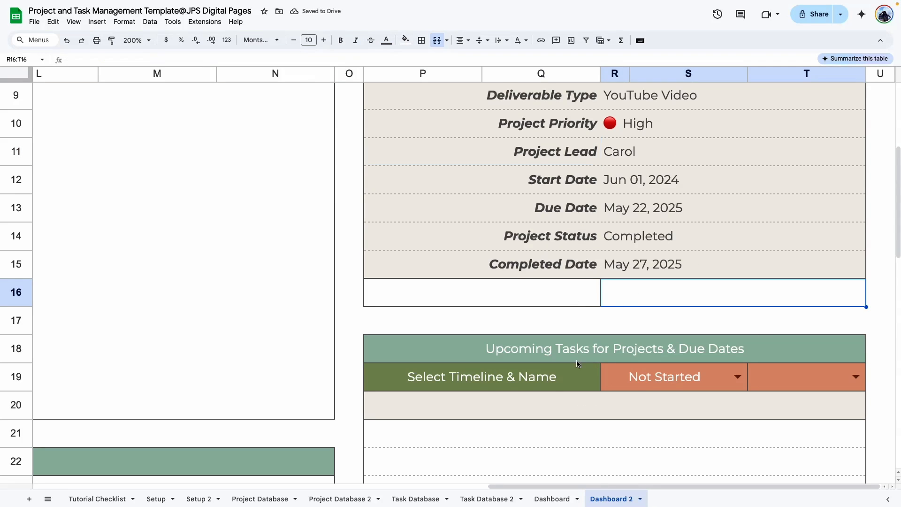
{"action": "left_click", "coordinate": [552, 499]}
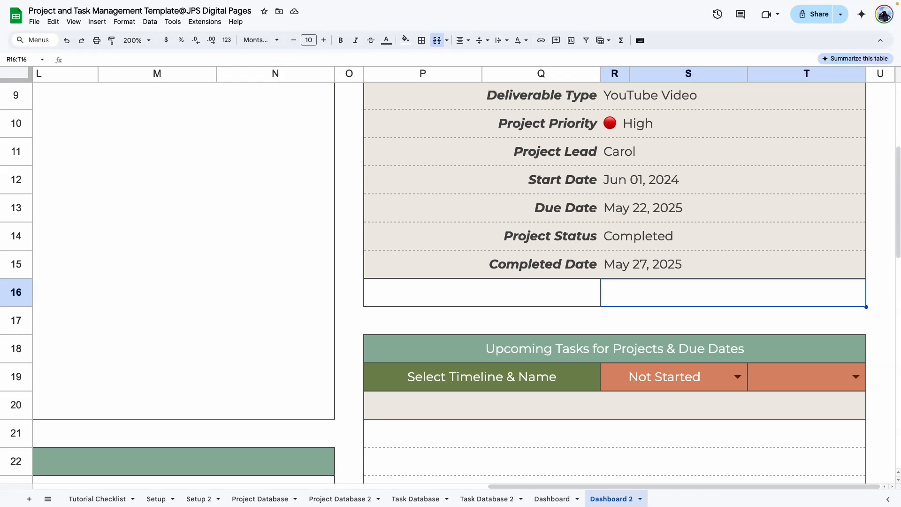
{"action": "left_click", "coordinate": [512, 293]}
{"action": "left_click_drag", "start_coordinate": [756, 297], "coordinate": [554, 291]}
{"action": "left_click", "coordinate": [446, 40]}
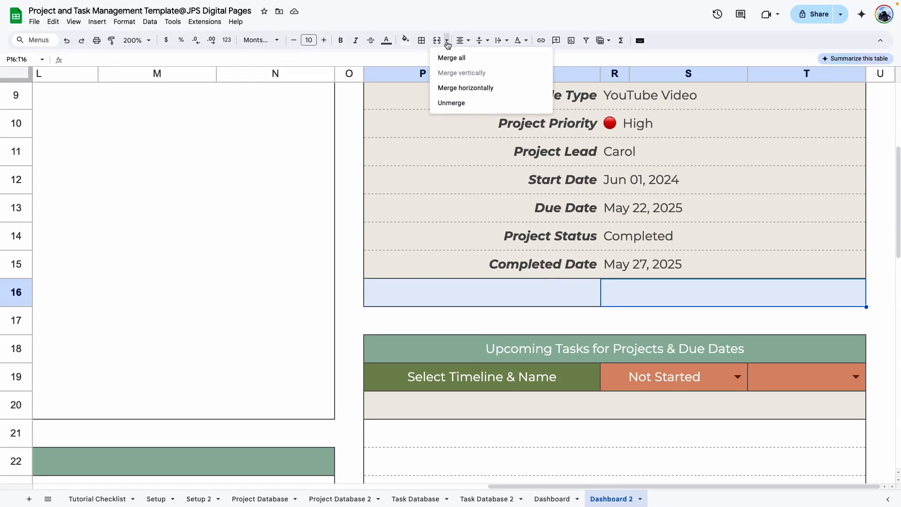
{"action": "left_click", "coordinate": [461, 104]}
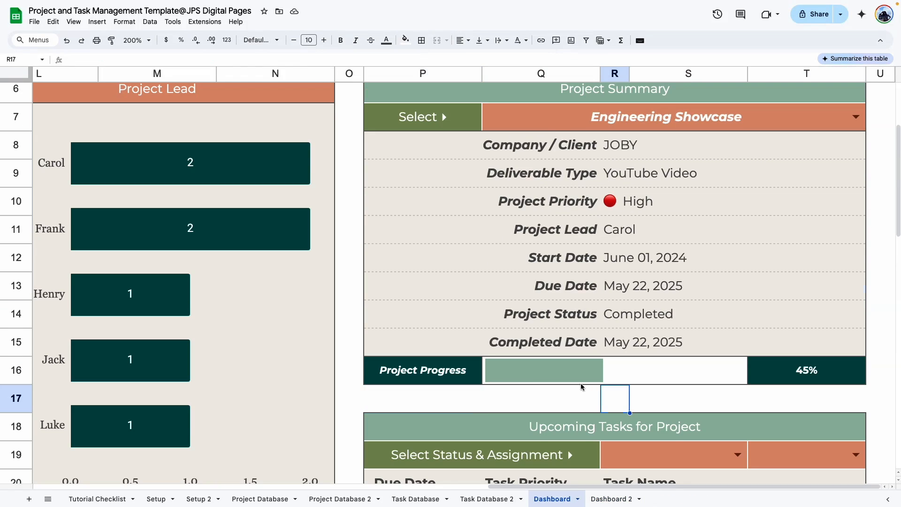
Examine the Project Progress row on Dashboard, including its label in P16 and the SPARKLINE formula in Q16:S16.
{"action": "scroll", "coordinate": [581, 386], "scroll_direction": "down", "scroll_amount": 1}
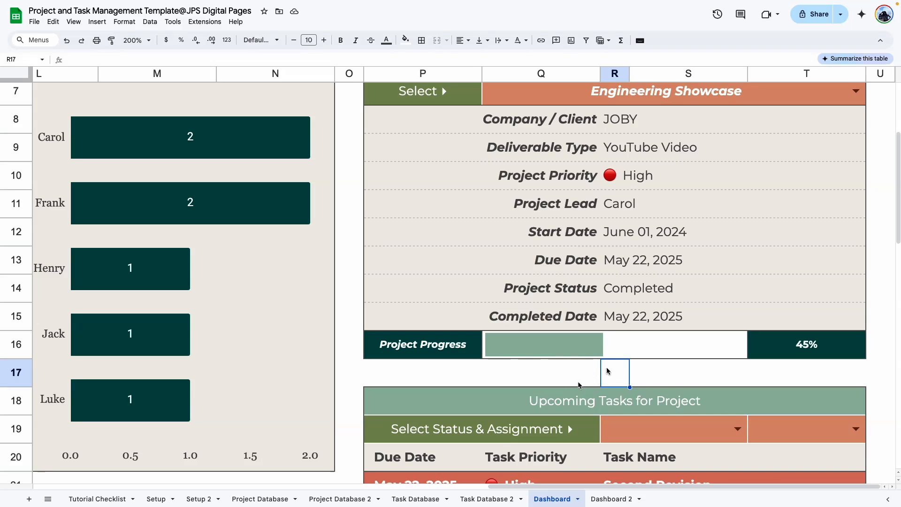
{"action": "left_click", "coordinate": [424, 339]}
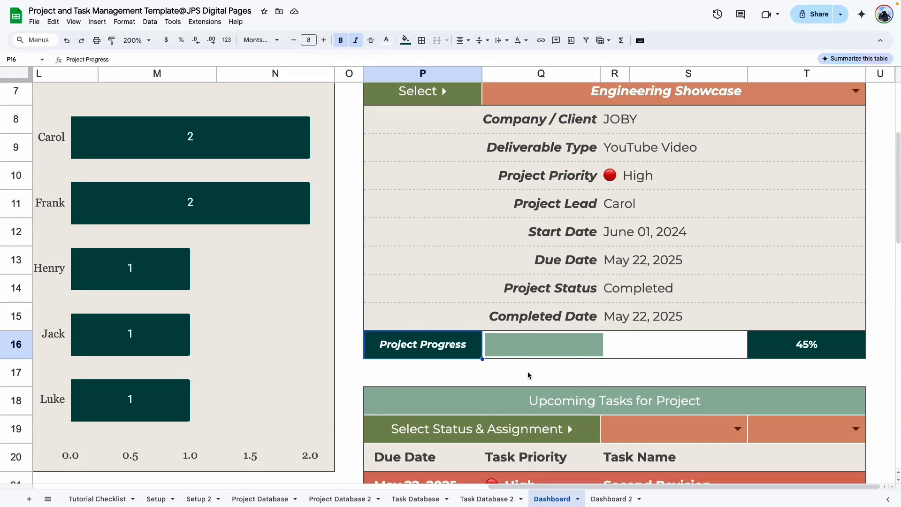
{"action": "scroll", "coordinate": [472, 352], "scroll_direction": "up", "scroll_amount": 1}
{"action": "double_click", "coordinate": [596, 375]}
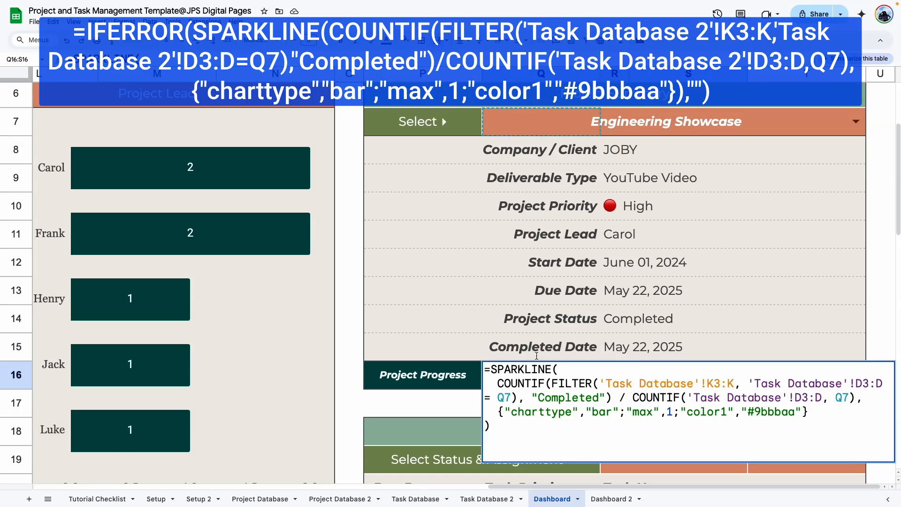
{"action": "left_click_drag", "start_coordinate": [498, 398], "coordinate": [511, 398]}
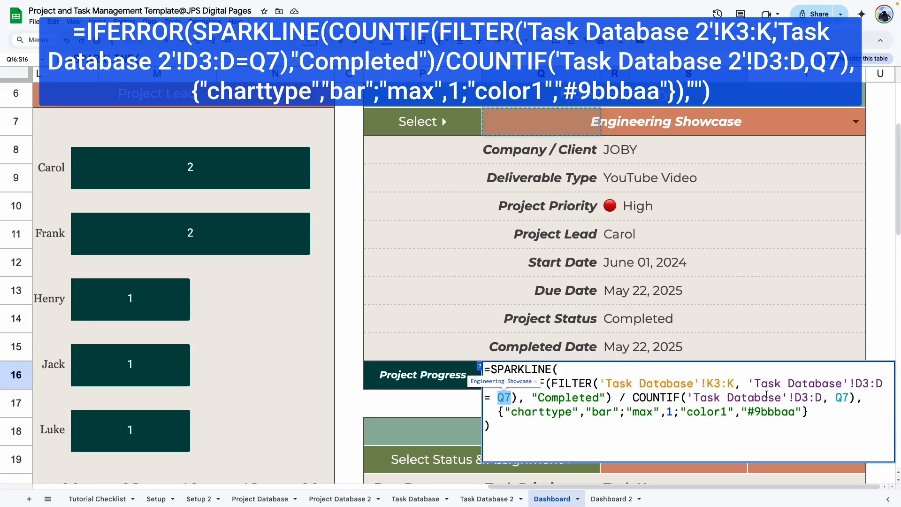
{"action": "left_click", "coordinate": [763, 349]}
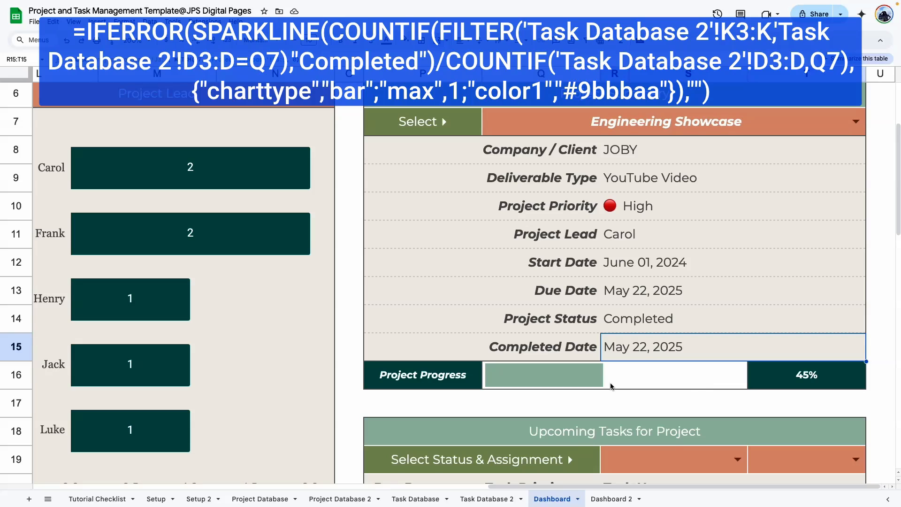
{"action": "left_click", "coordinate": [529, 381]}
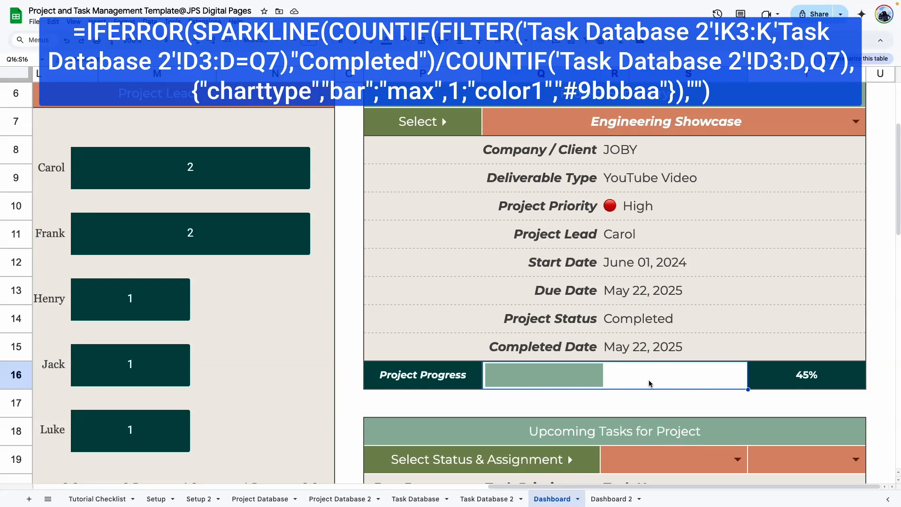
Try Prototype Testing and Operational Roles in the Dashboard project selector, and reselect the whole SPARKLINE formula of the progress bar.
{"action": "left_click", "coordinate": [857, 121]}
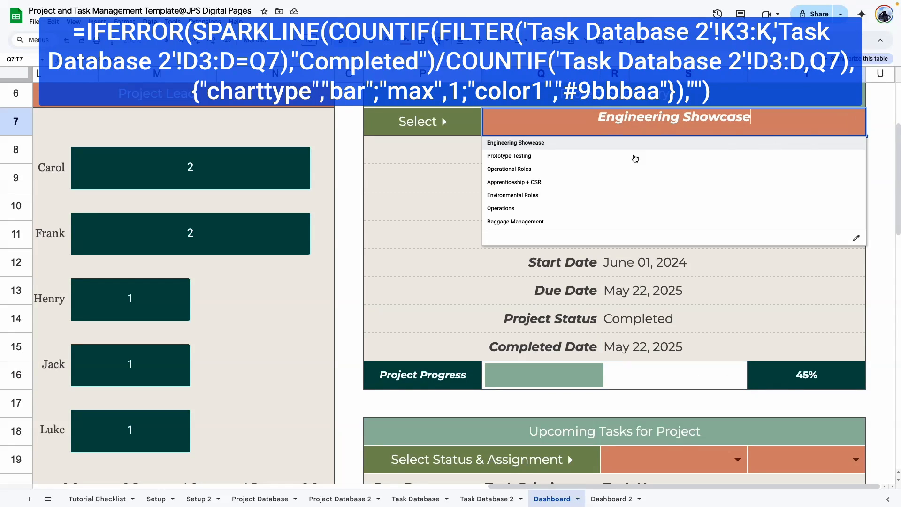
{"action": "left_click", "coordinate": [507, 157]}
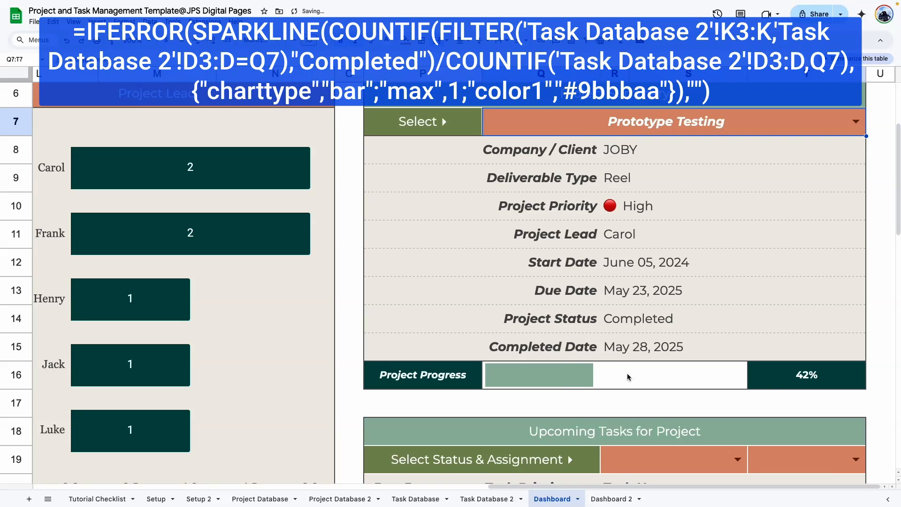
{"action": "left_click", "coordinate": [857, 122]}
{"action": "left_click", "coordinate": [751, 169]}
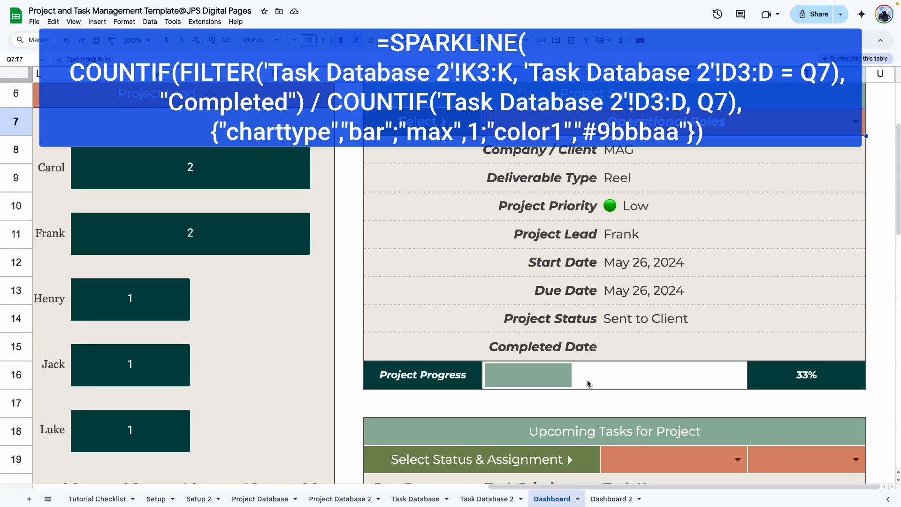
{"action": "double_click", "coordinate": [517, 374]}
{"action": "left_click_drag", "start_coordinate": [491, 426], "coordinate": [482, 371]}
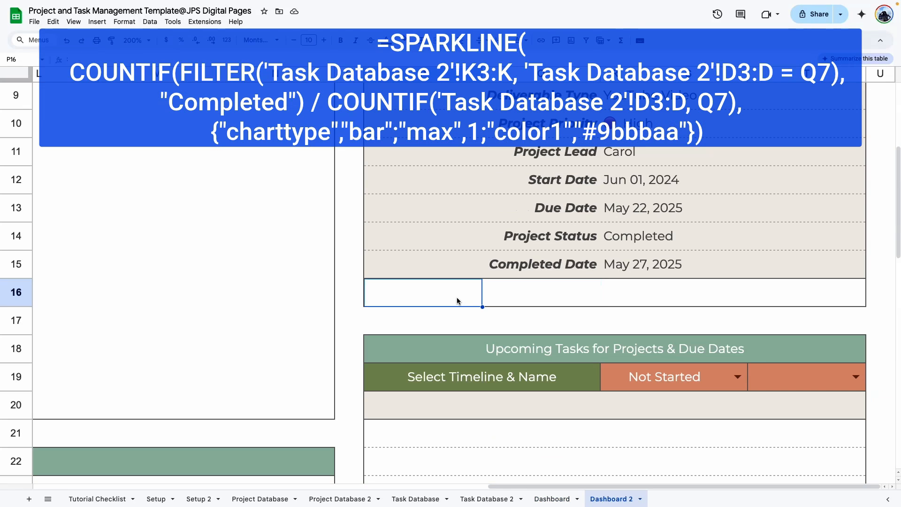
Enter the label Project Progress in P16 of Dashboard 2, formatted centered, bold and italic at font size 8.
{"action": "key", "text": "super+v"}
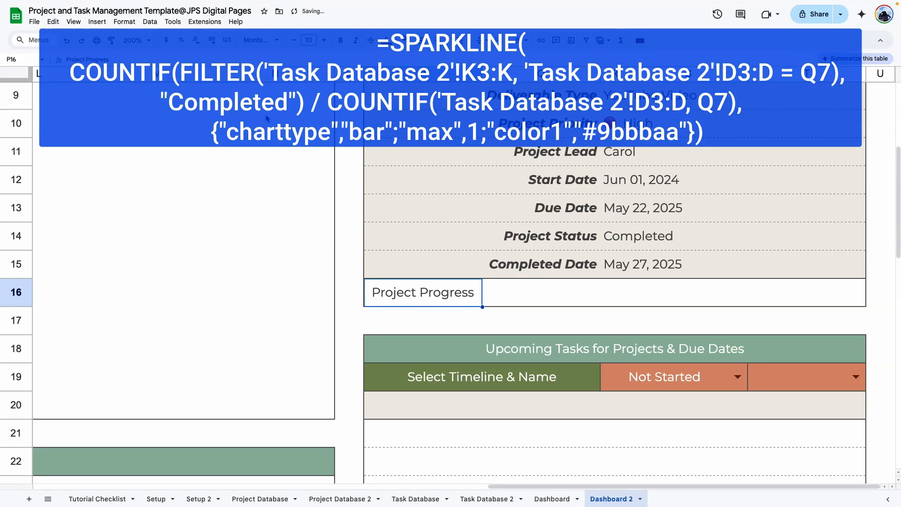
{"action": "left_click", "coordinate": [299, 40]}
{"action": "left_click", "coordinate": [299, 40]}
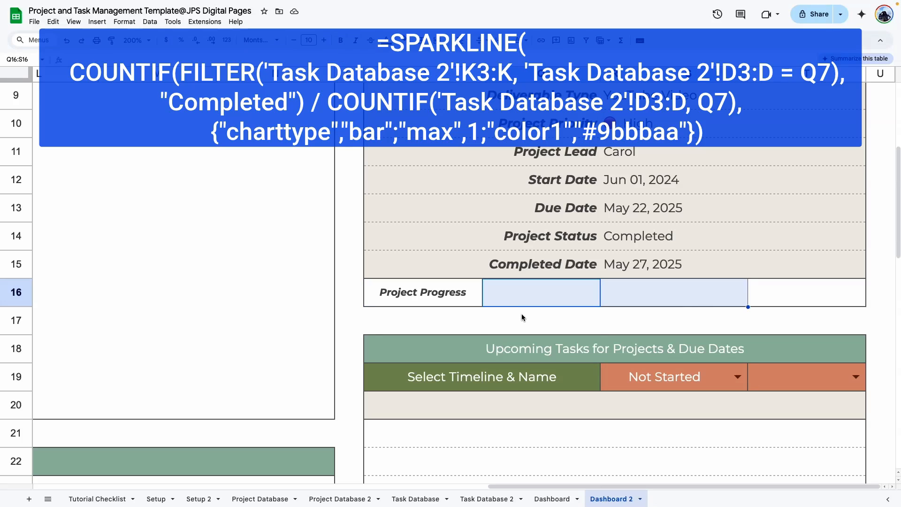
Merge Q16:S16 and enter Dashboard's progress-bar SPARKLINE formula there, with all three Task Database references pointing to Task Database 2.
{"action": "left_click", "coordinate": [522, 315]}
{"action": "left_click_drag", "start_coordinate": [517, 293], "coordinate": [662, 298]}
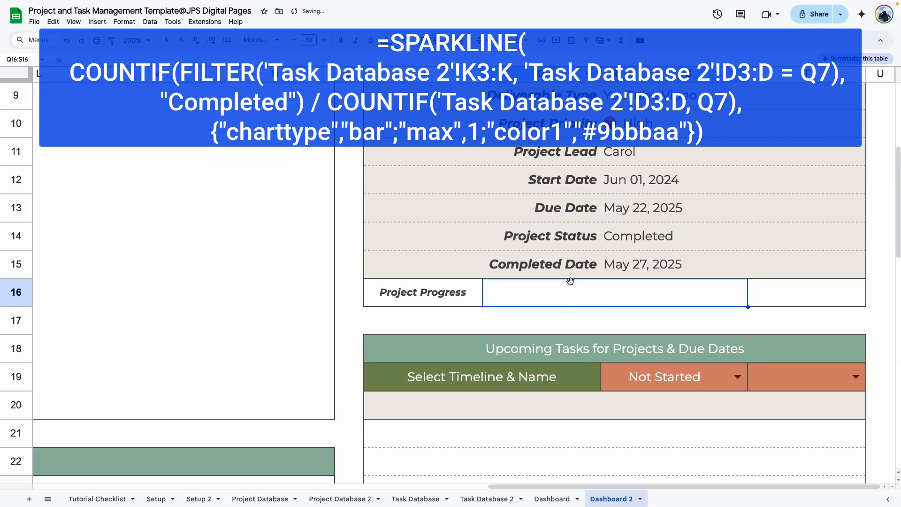
{"action": "double_click", "coordinate": [565, 295]}
{"action": "key", "text": "ctrl+v"}
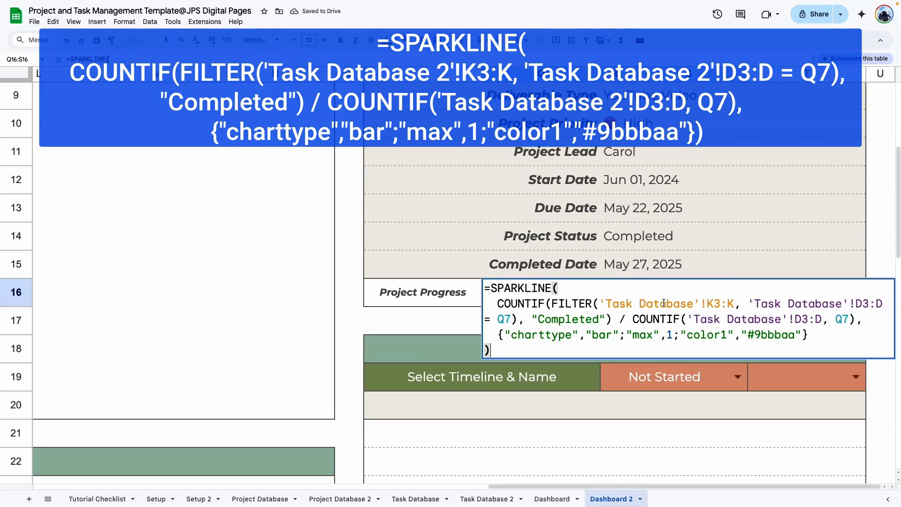
{"action": "left_click", "coordinate": [686, 304]}
{"action": "type", "text": "v"}
{"action": "key", "text": "BackSpace"}
{"action": "type", "text": "2"}
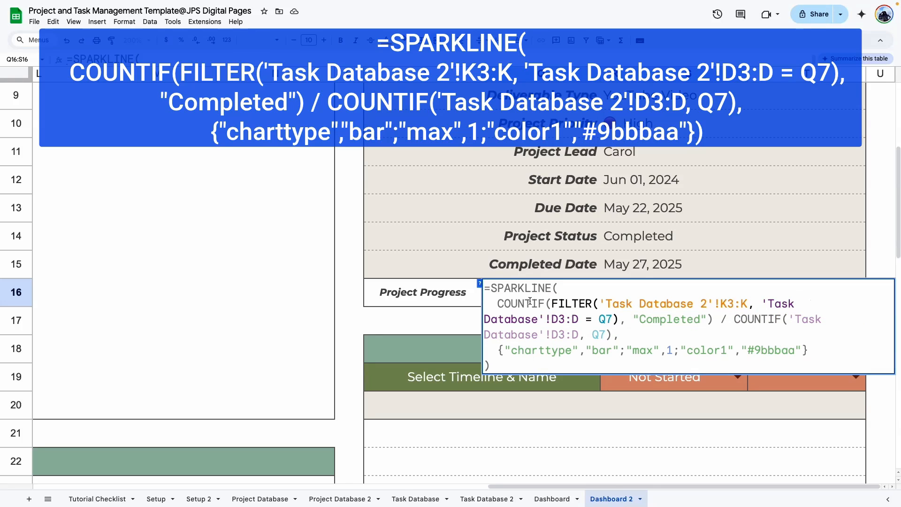
{"action": "left_click", "coordinate": [537, 319]}
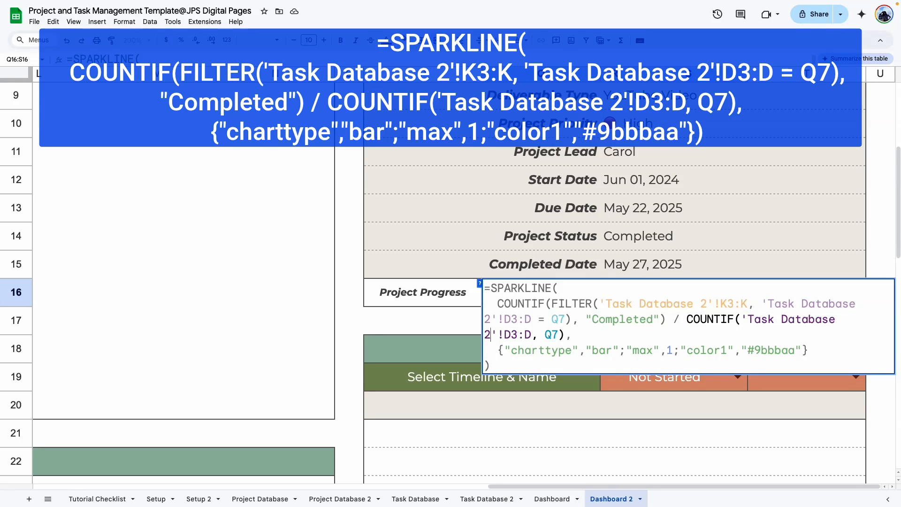
{"action": "key", "text": "Return"}
Examine the color1 value "#9bbbaa" in the progress bar's SPARKLINE formula in Q16:S16.
{"action": "left_click", "coordinate": [605, 301]}
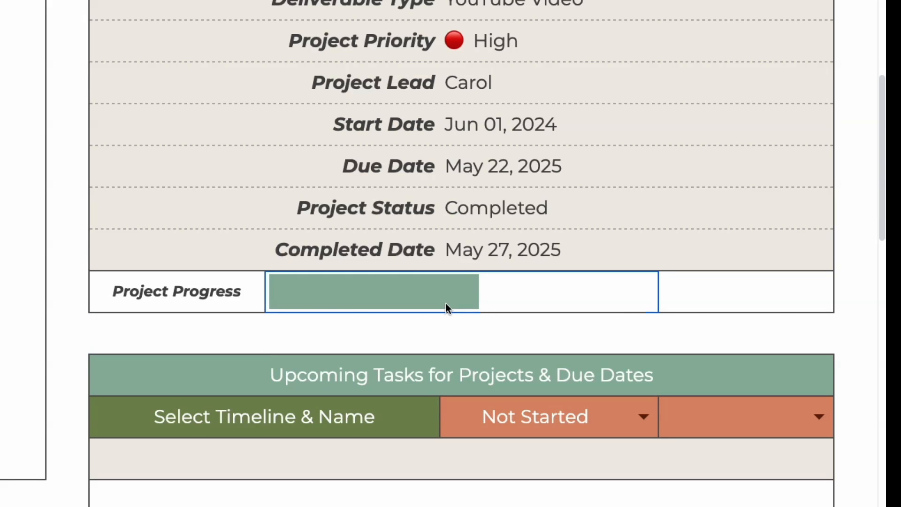
{"action": "double_click", "coordinate": [446, 304]}
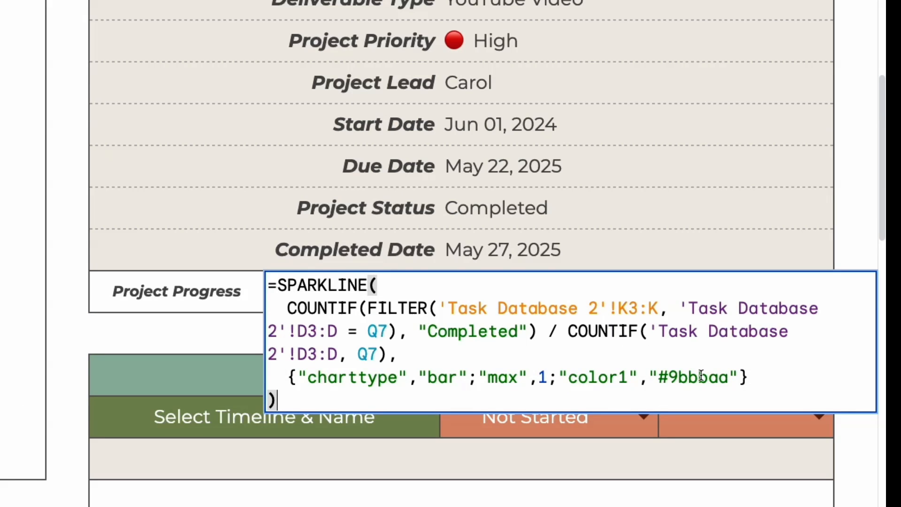
{"action": "left_click_drag", "start_coordinate": [659, 378], "coordinate": [729, 378]}
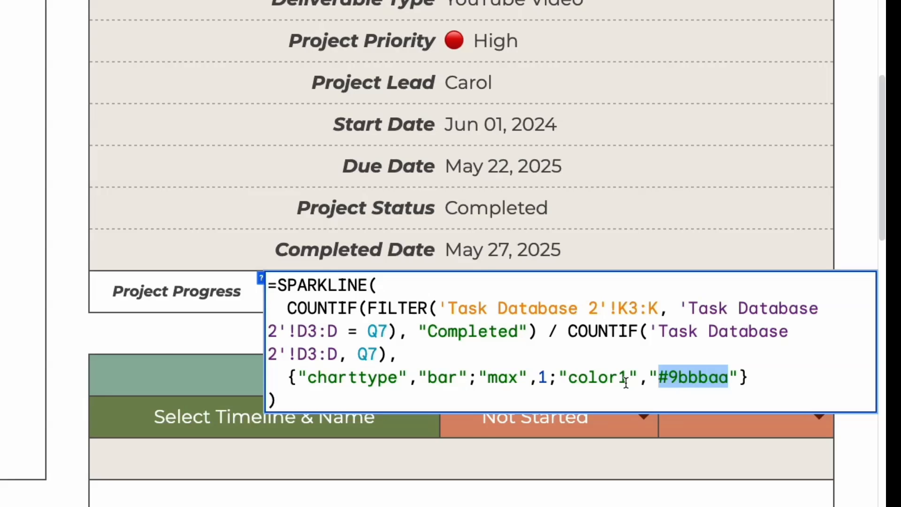
{"action": "left_click", "coordinate": [177, 340]}
{"action": "double_click", "coordinate": [379, 299]}
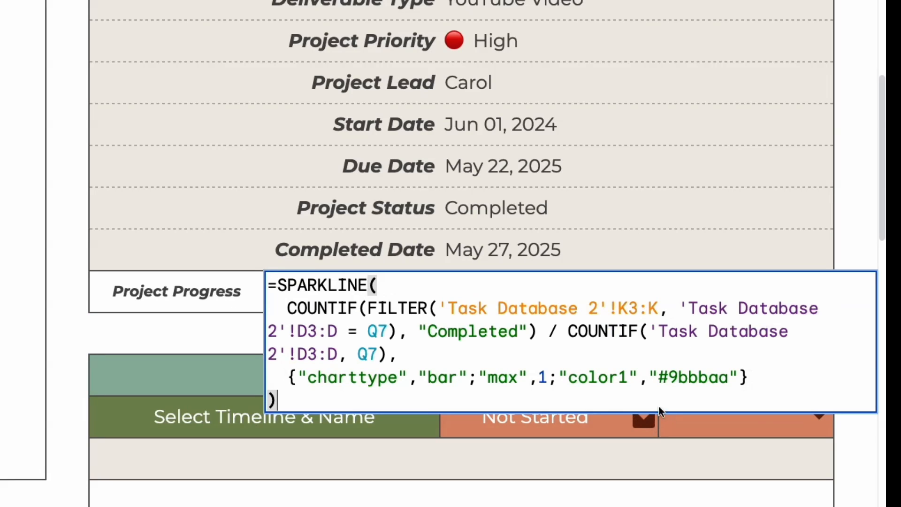
{"action": "left_click_drag", "start_coordinate": [659, 378], "coordinate": [728, 378]}
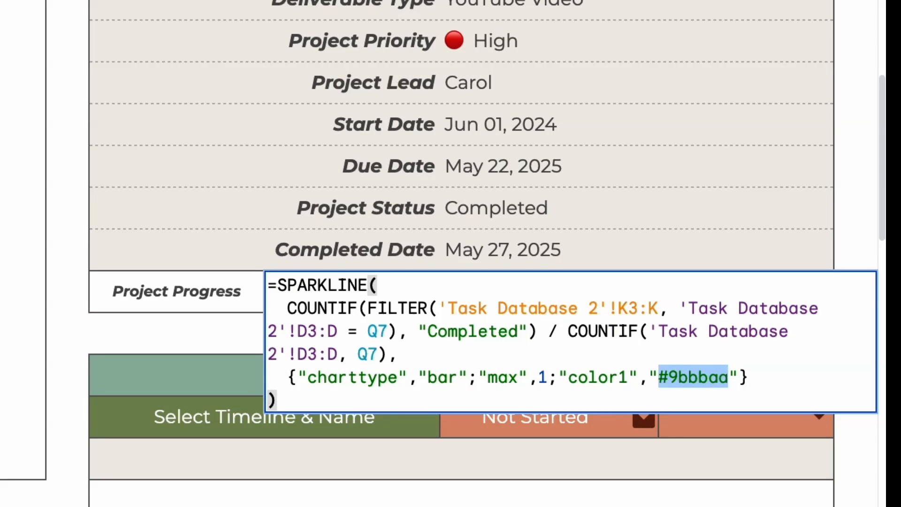
{"action": "mouse_move", "coordinate": [673, 373]}
{"action": "left_mouse_down"}
{"action": "mouse_move", "coordinate": [717, 374]}
{"action": "mouse_move", "coordinate": [674, 374]}
{"action": "left_mouse_up"}
{"action": "left_click", "coordinate": [687, 376]}
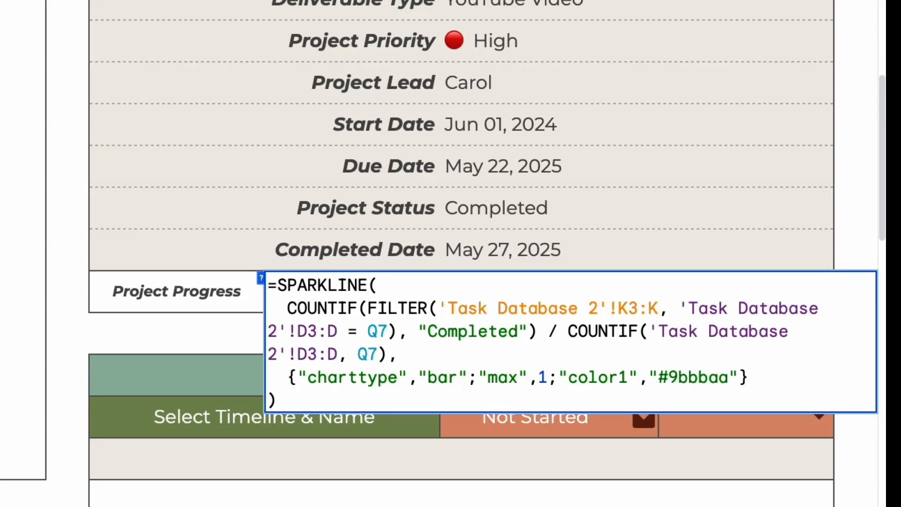
Enter Dashboard's completion-ratio formula from T16 in T16 of Dashboard 2: =COUNTIF(FILTER('Task Database'!K3:K, 'Task Database'!D3:D = Q7), "Completed") / COUNTIF('Task Database'!D3:D, Q7).
{"action": "left_click", "coordinate": [254, 342]}
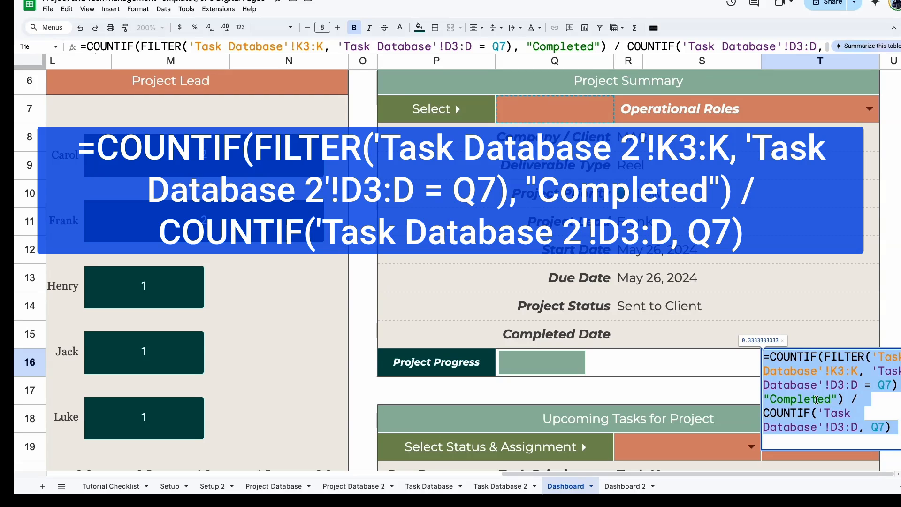
{"action": "left_click", "coordinate": [648, 386]}
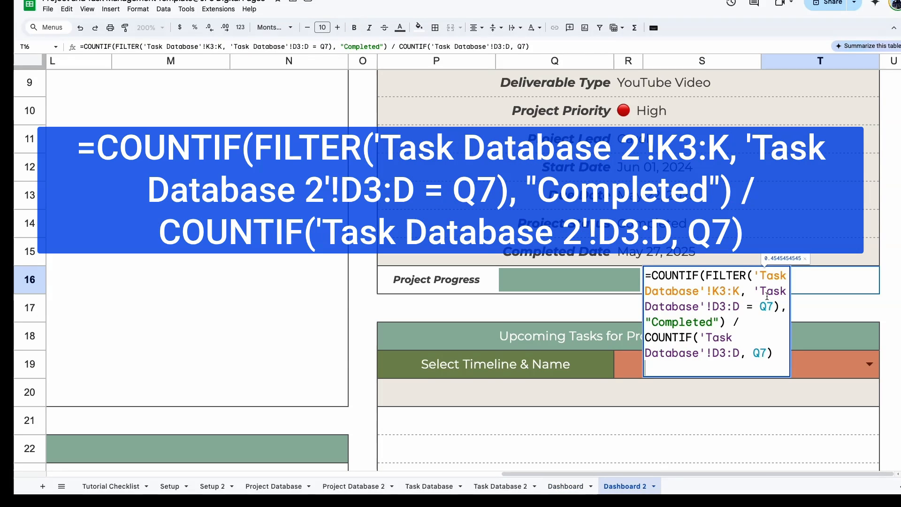
{"action": "key", "text": "Return"}
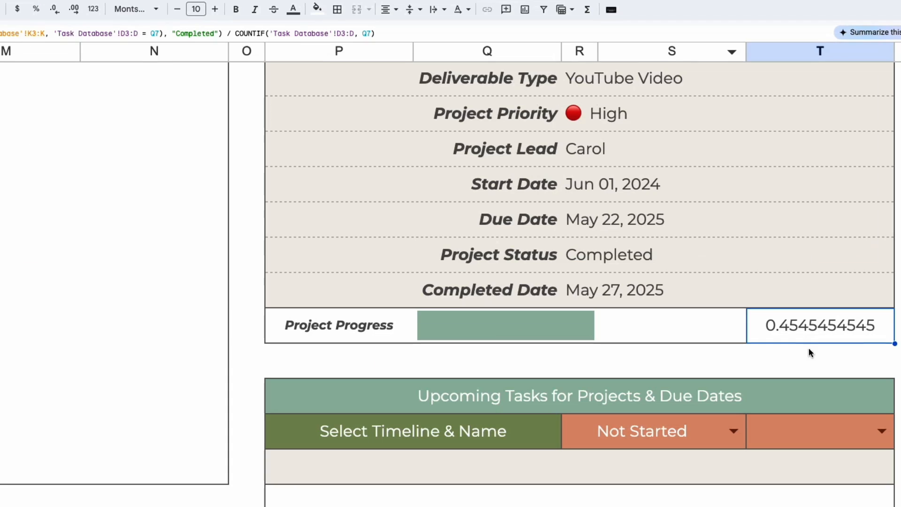
Format the completion ratio in T16 as a percentage without decimal places.
{"action": "left_click", "coordinate": [820, 330]}
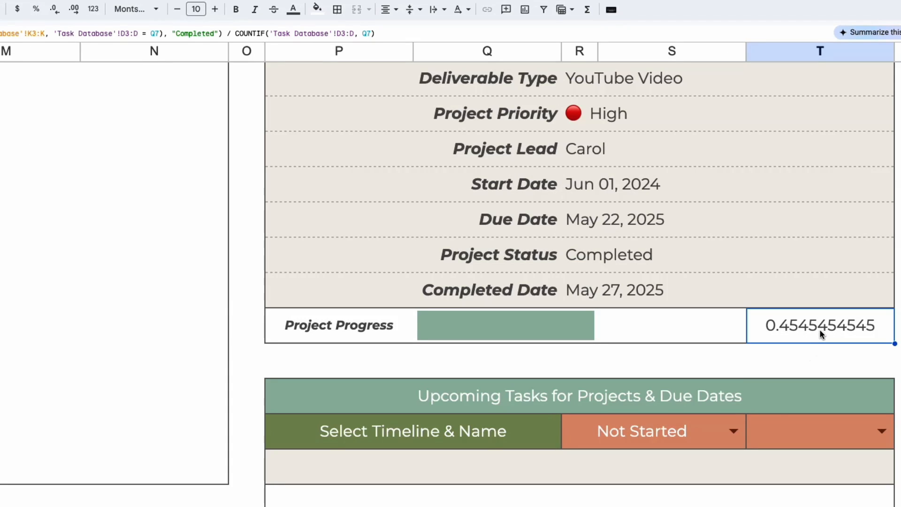
{"action": "left_click", "coordinate": [36, 11]}
{"action": "left_click", "coordinate": [60, 15]}
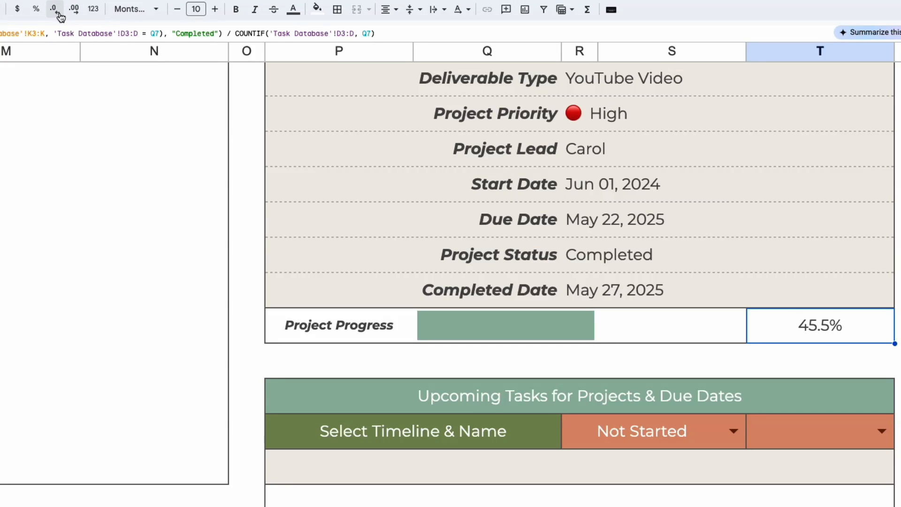
{"action": "left_click", "coordinate": [59, 15]}
{"action": "left_click", "coordinate": [580, 363]}
{"action": "left_click", "coordinate": [874, 363]}
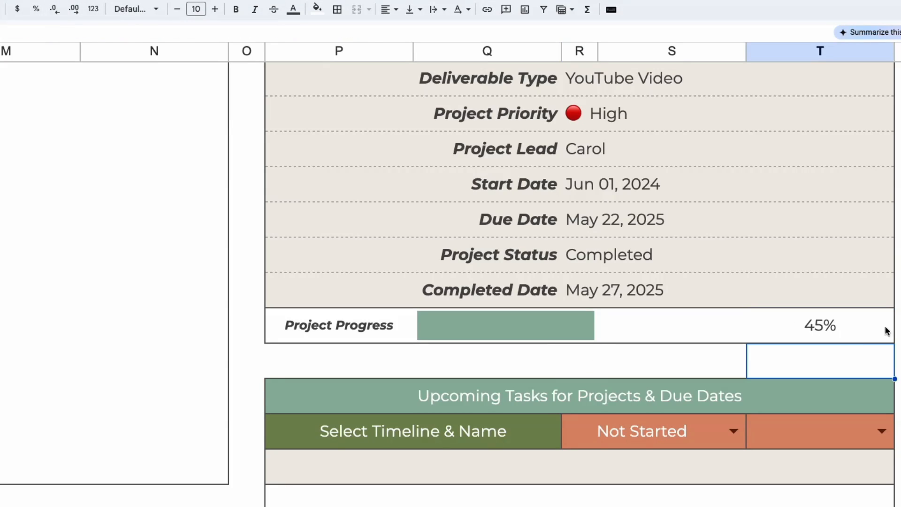
Add vertical inner borders between the cells of the Project Progress row, P16:T16.
{"action": "left_click_drag", "start_coordinate": [884, 328], "coordinate": [407, 337]}
{"action": "left_click", "coordinate": [339, 11]}
{"action": "left_click", "coordinate": [402, 34]}
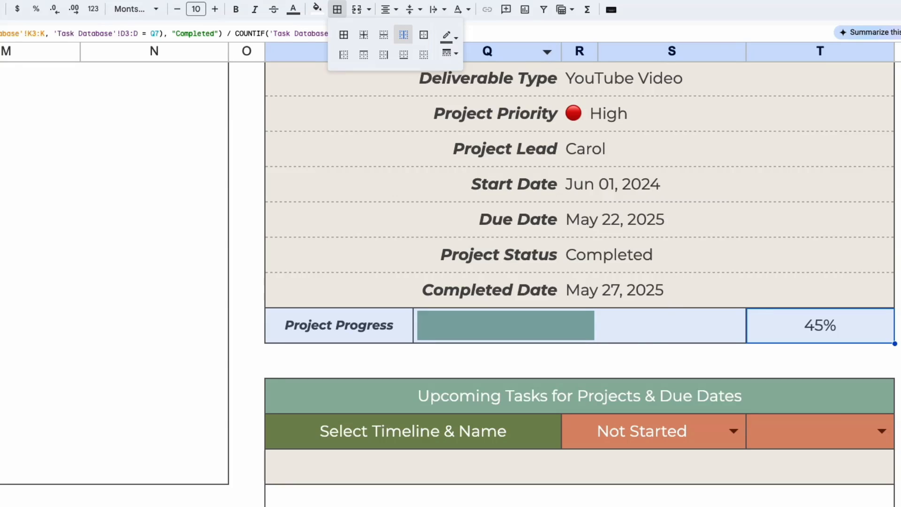
{"action": "key", "text": "Return"}
{"action": "left_click", "coordinate": [557, 350]}
{"action": "left_click", "coordinate": [354, 352]}
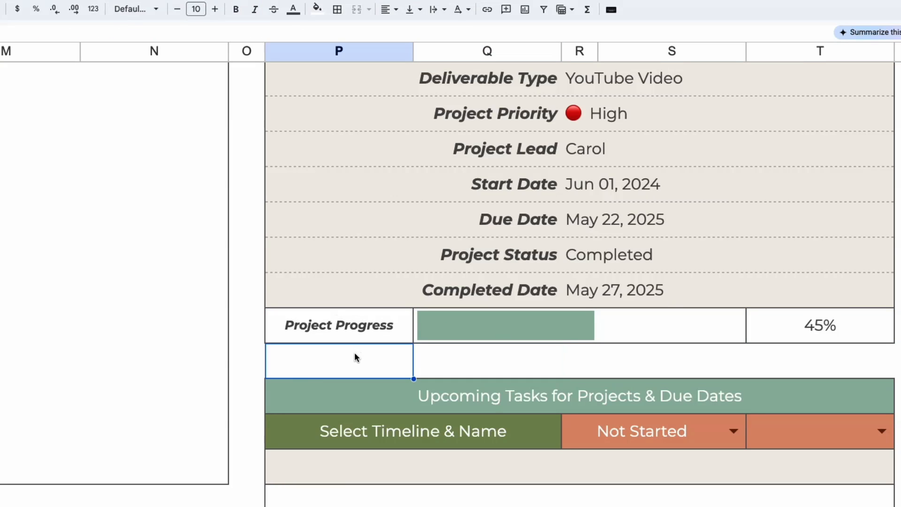
Fill the Project Progress label cell P16 with the custom dark teal colour.
{"action": "left_click", "coordinate": [371, 331]}
{"action": "left_click", "coordinate": [317, 9]}
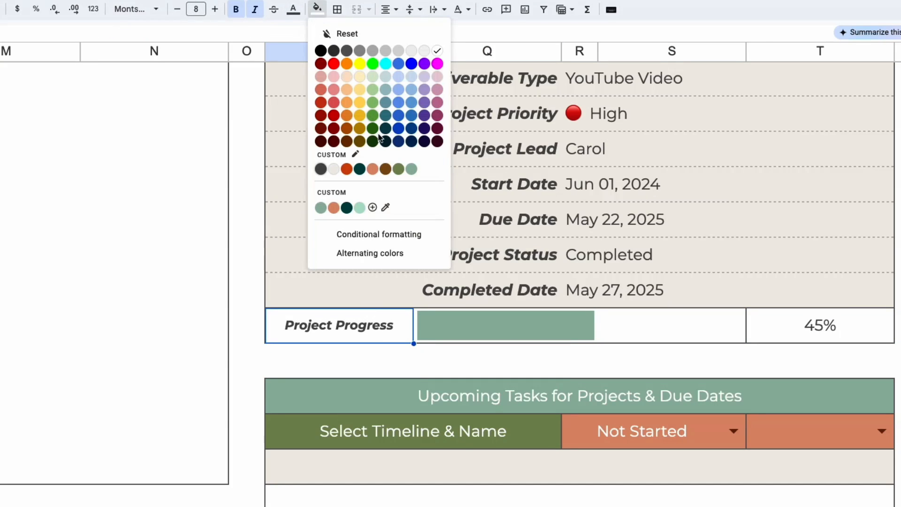
{"action": "left_click", "coordinate": [359, 169]}
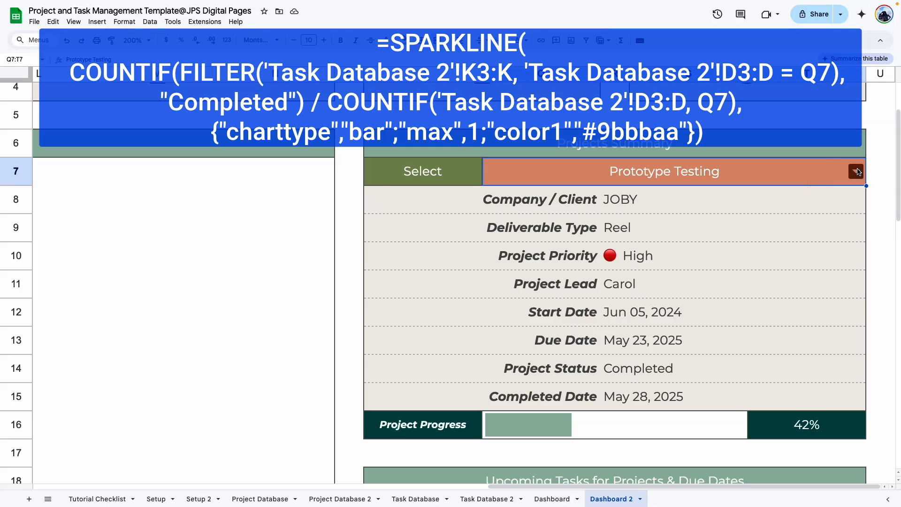
Examine the data validation rule and source range of the project selector in Q7:T7.
{"action": "left_click", "coordinate": [859, 172]}
{"action": "left_click", "coordinate": [856, 287]}
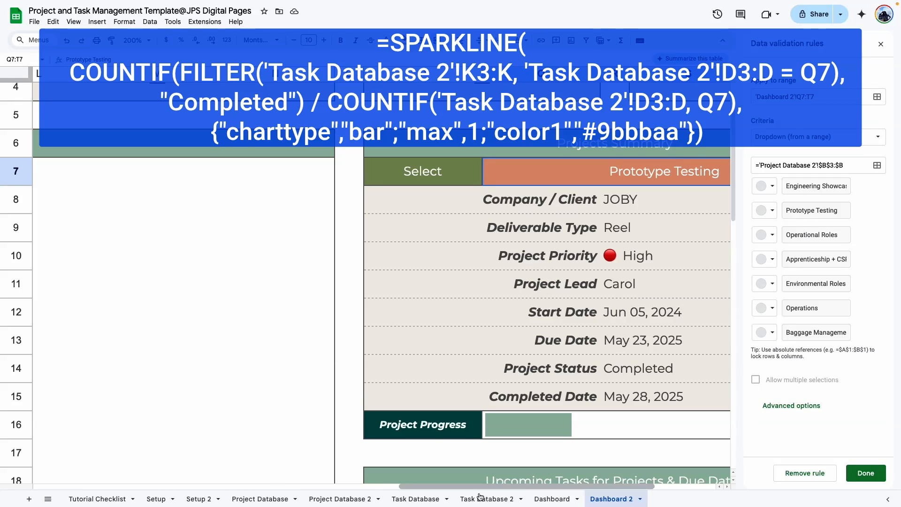
{"action": "left_click", "coordinate": [881, 43]}
{"action": "left_click", "coordinate": [721, 334]}
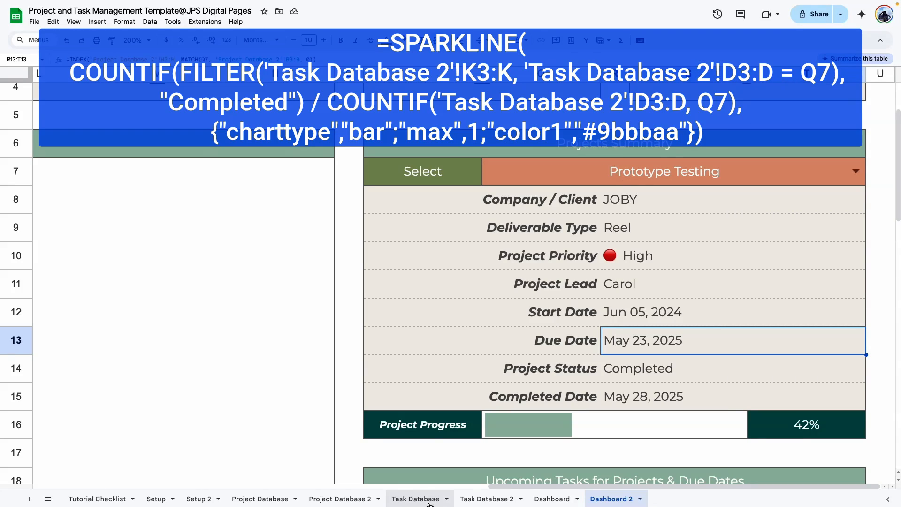
Select the Operations project in the Projects Summary selector and check the Project Progress row for it.
{"action": "left_click", "coordinate": [857, 172]}
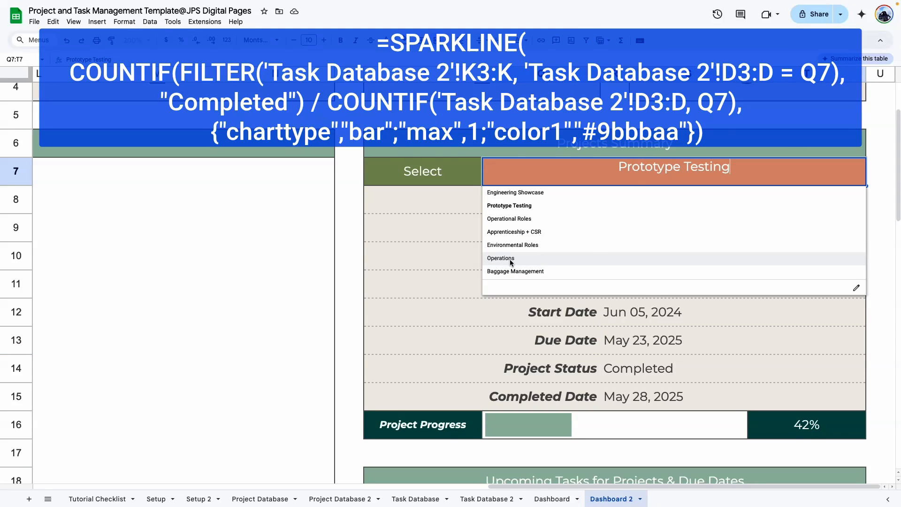
{"action": "left_click", "coordinate": [512, 262]}
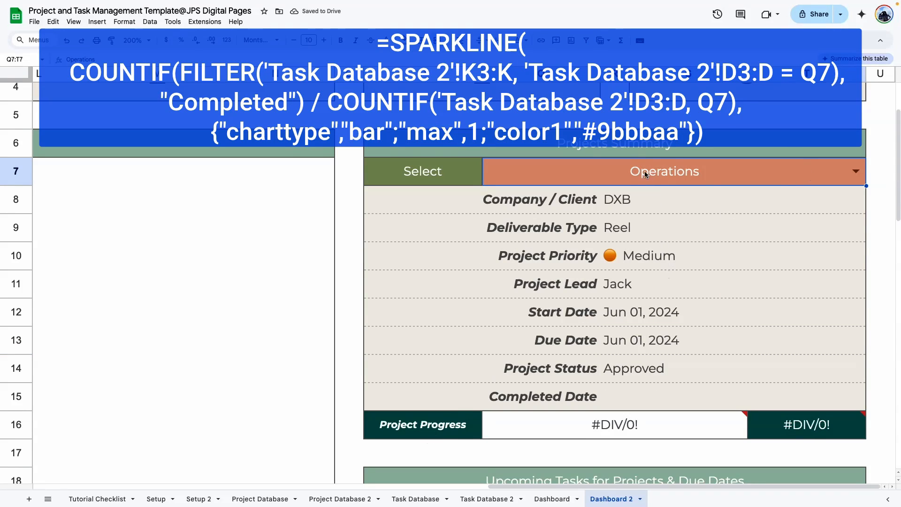
{"action": "scroll", "coordinate": [679, 328], "scroll_direction": "down", "scroll_amount": 2}
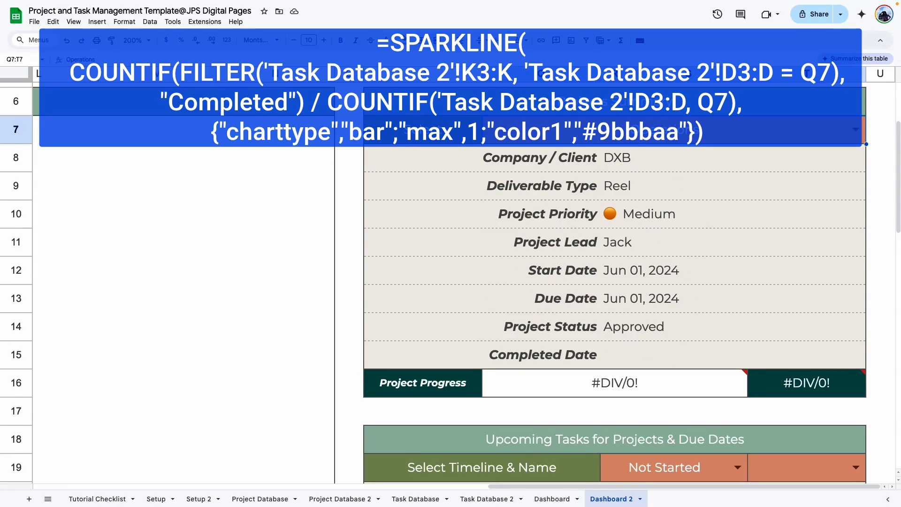
{"action": "mouse_move", "coordinate": [708, 392]}
Recheck the project selector's list and data validation rule, and inspect the SPARKLINE formula in Q16:S16.
{"action": "left_click", "coordinate": [856, 129]}
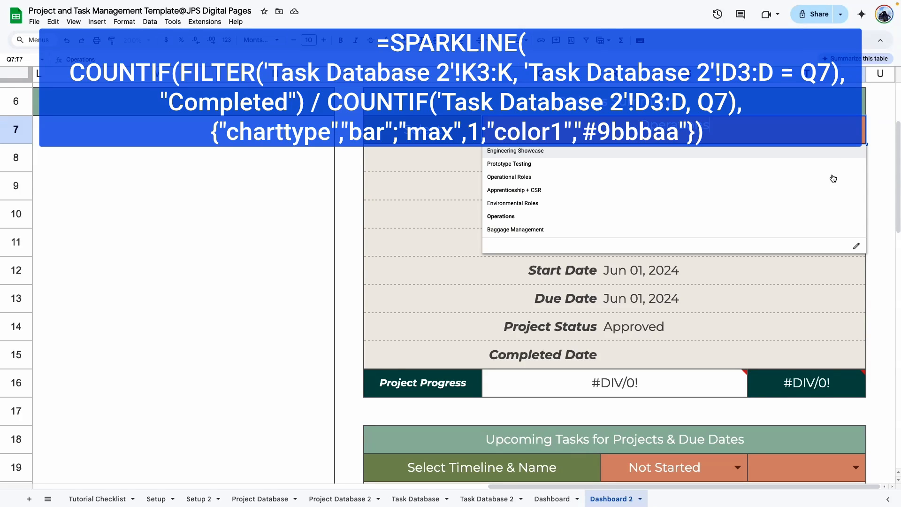
{"action": "left_click", "coordinate": [856, 246]}
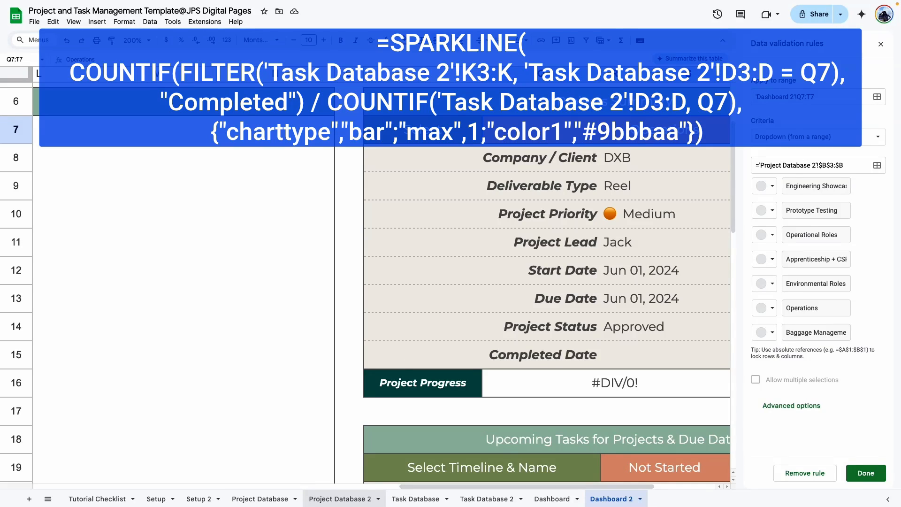
{"action": "left_click", "coordinate": [884, 42]}
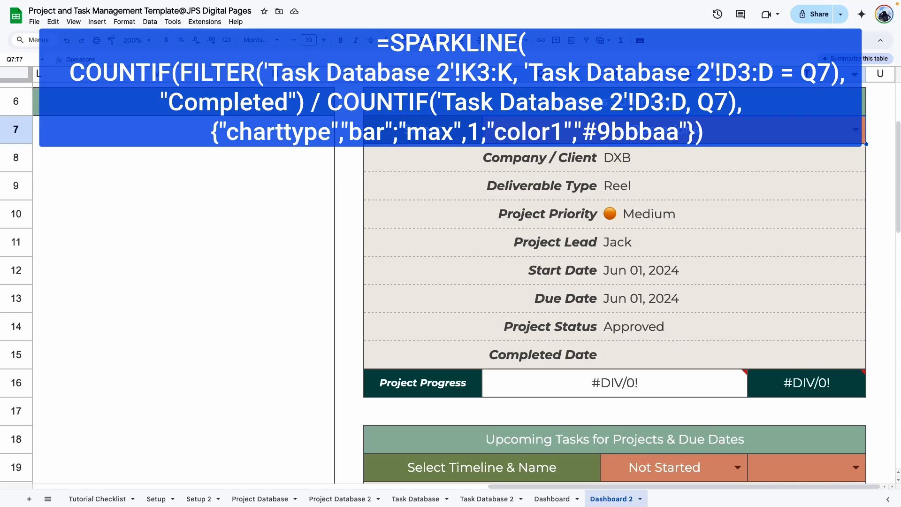
{"action": "left_click", "coordinate": [638, 387]}
{"action": "double_click", "coordinate": [637, 388]}
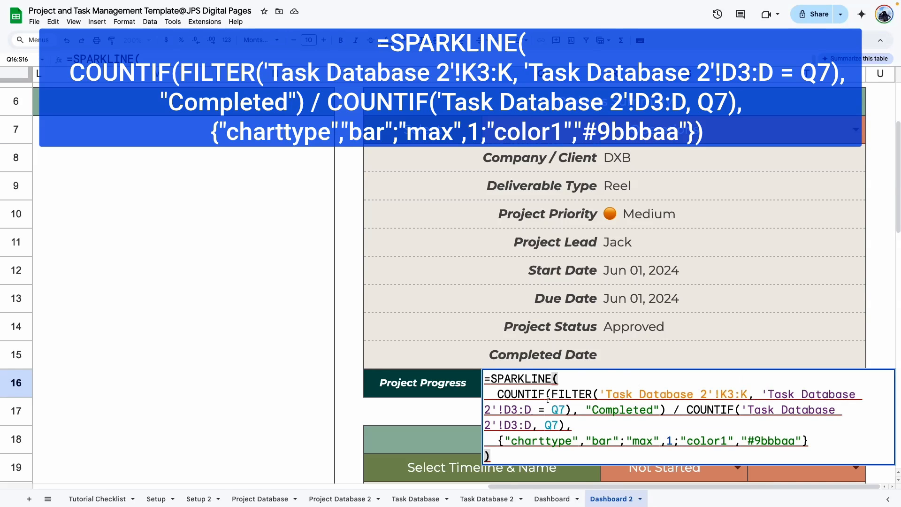
{"action": "left_click", "coordinate": [687, 365]}
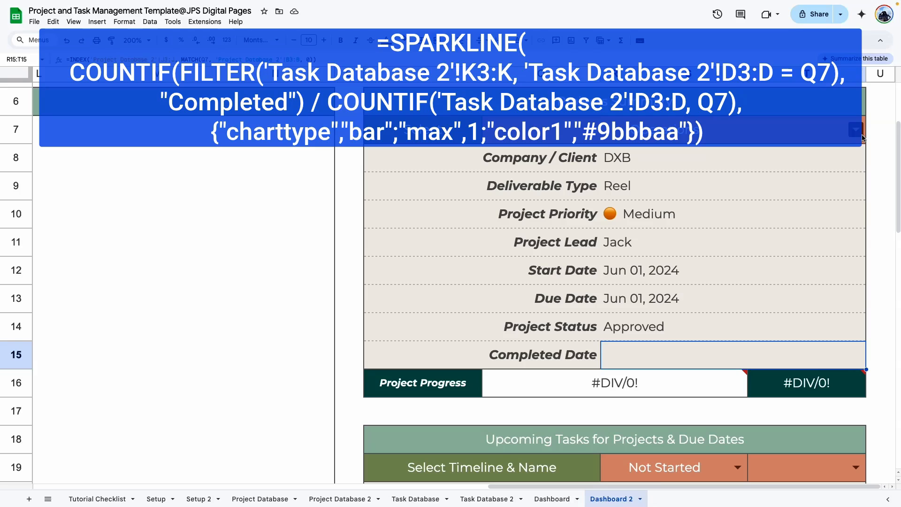
Wrap the SPARKLINE formula of the progress bar in Q16:S16 in IFERROR with "" as the fallback value.
{"action": "double_click", "coordinate": [621, 385]}
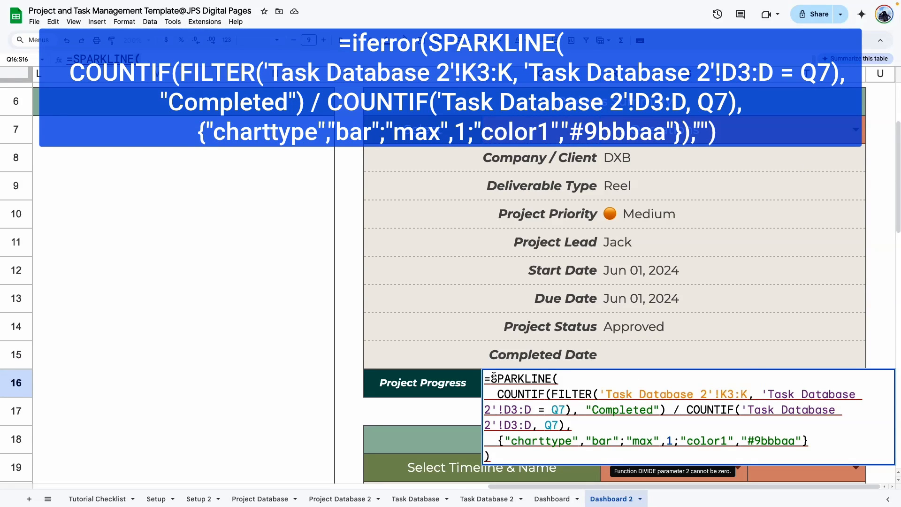
{"action": "type", "text": "iferror("}
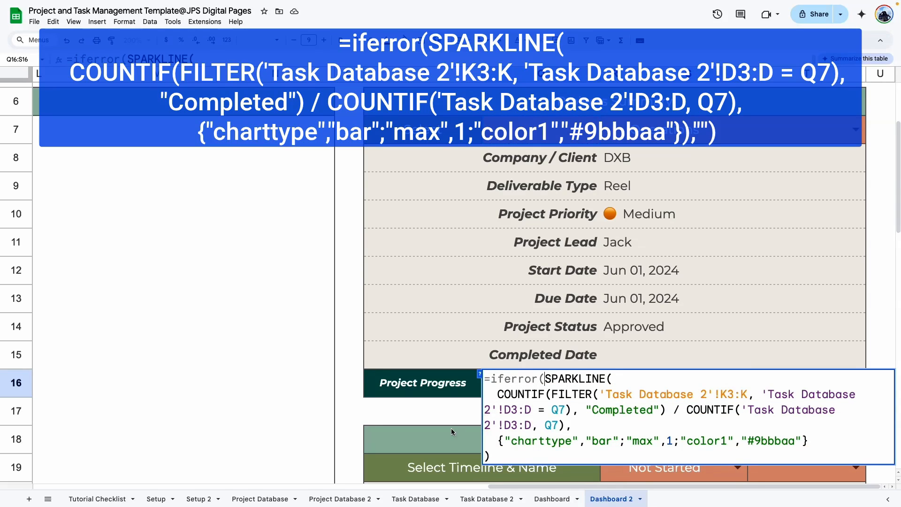
{"action": "left_click", "coordinate": [495, 452]}
{"action": "type", "text": ",\"\")"}
{"action": "key", "text": "Return"}
Wrap the COUNTIF percentage formula in T16 in IFERROR with "" as the fallback value.
{"action": "double_click", "coordinate": [753, 375]}
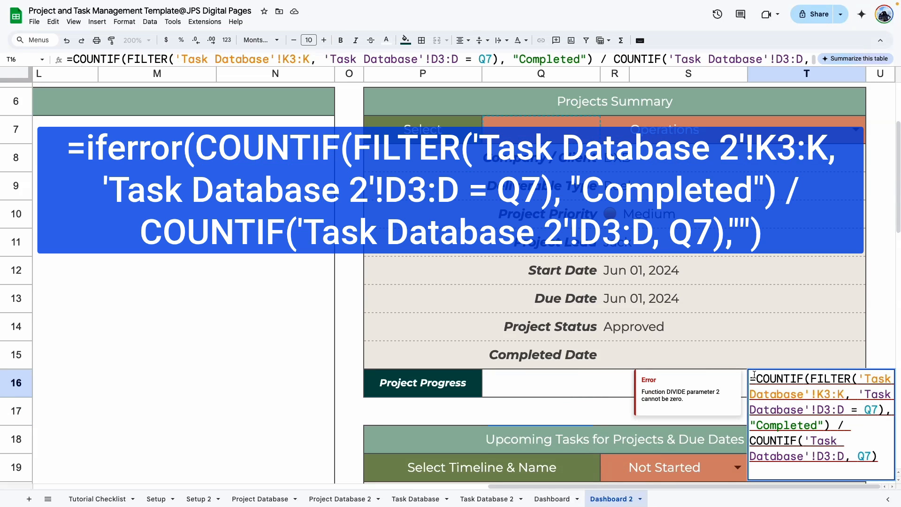
{"action": "type", "text": "iferror("}
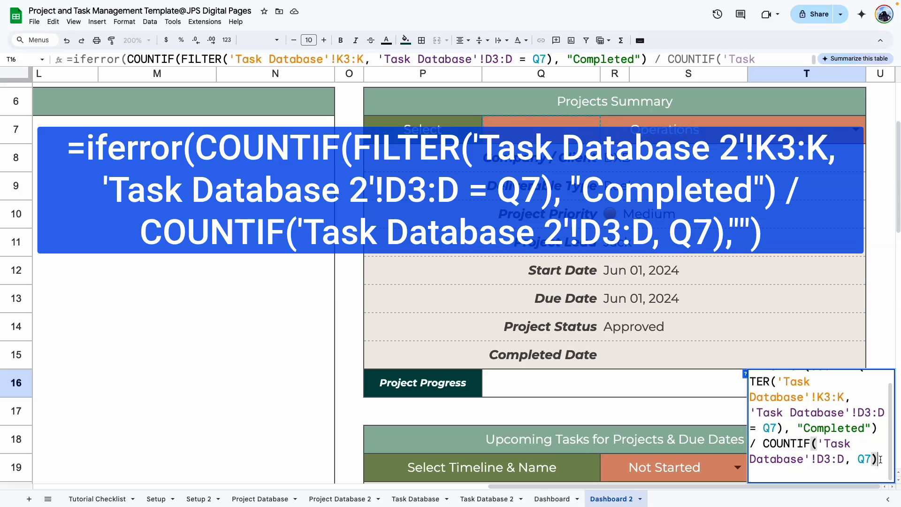
{"action": "type", "text": ",\"\")"}
{"action": "key", "text": "Return"}
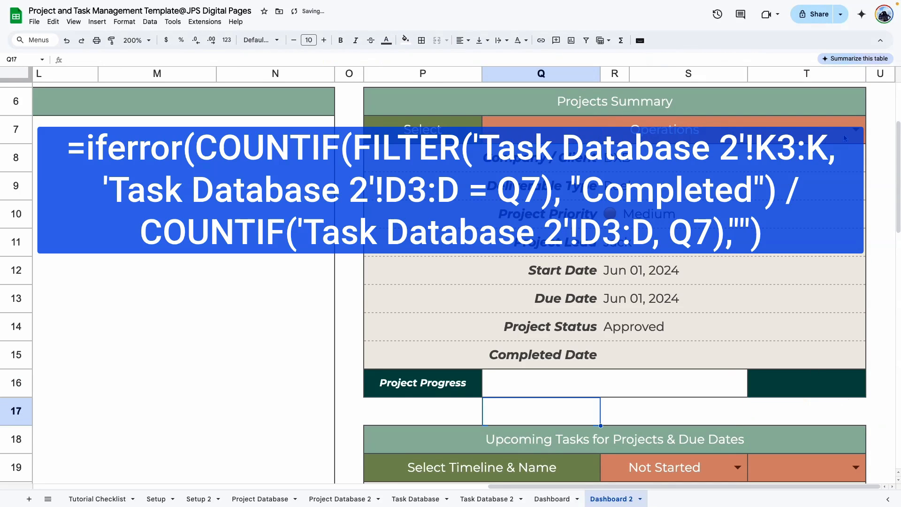
Test the project selector with Engineering Showcase, Baggage Management and Apprenticeship + CSR, ending on Operational Roles.
{"action": "left_click", "coordinate": [845, 137]}
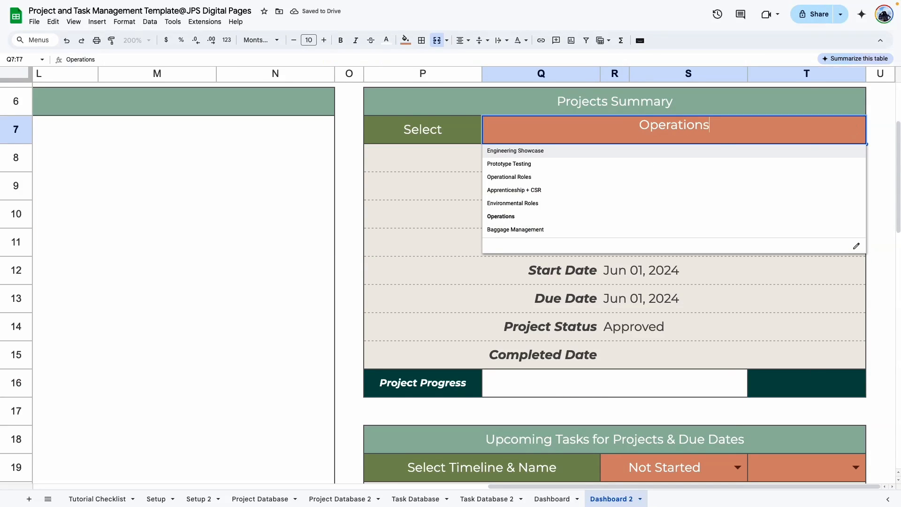
{"action": "left_click", "coordinate": [506, 151]}
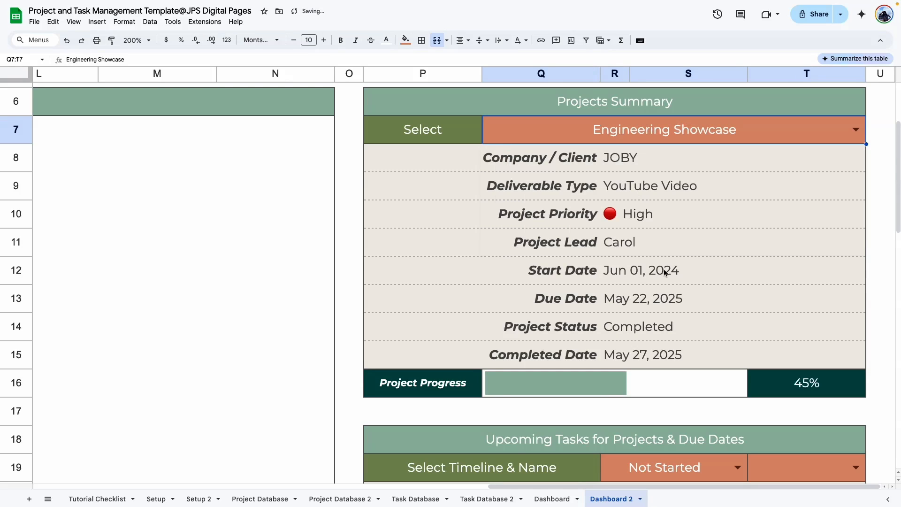
{"action": "left_click", "coordinate": [836, 128]}
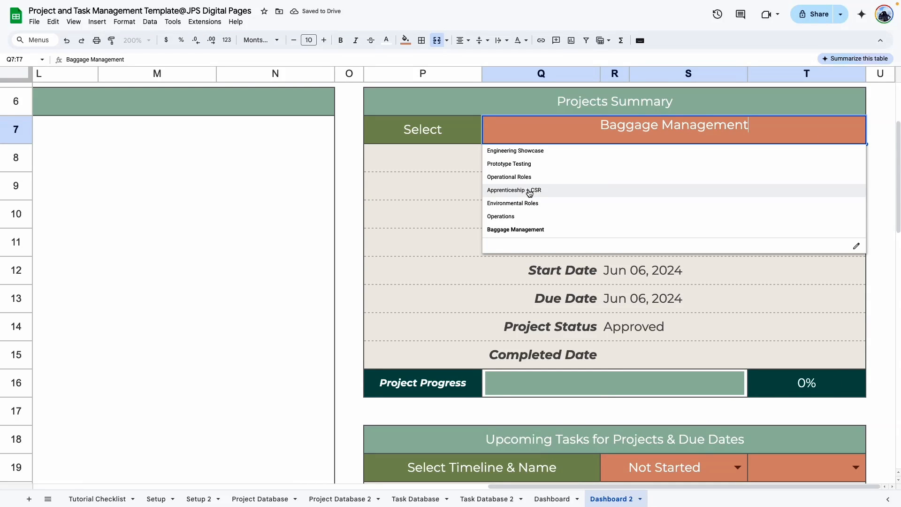
{"action": "left_click", "coordinate": [528, 189]}
{"action": "left_click", "coordinate": [822, 394]}
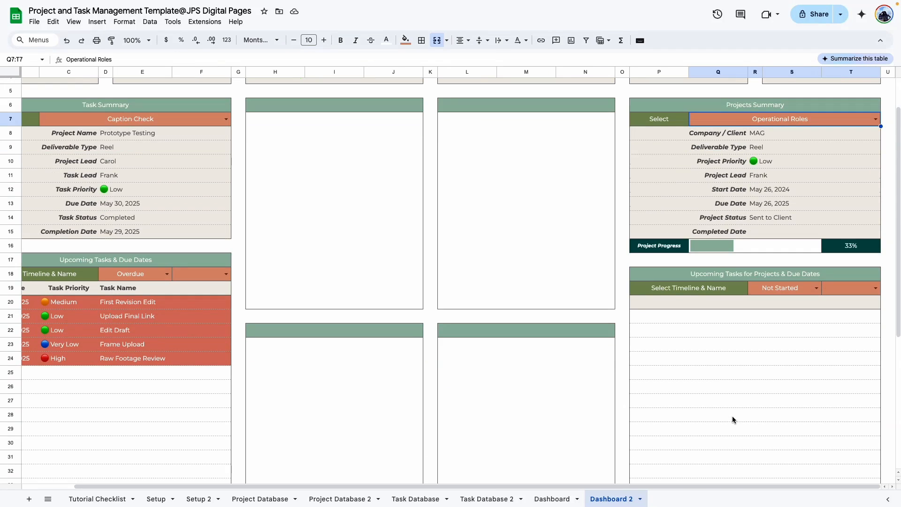
Examine the original Dashboard's Upcoming Tasks for Project table, comparing its headings and selectors with the Upcoming Tasks & Due Dates table.
{"action": "scroll", "coordinate": [688, 285], "scroll_direction": "down", "scroll_amount": 3}
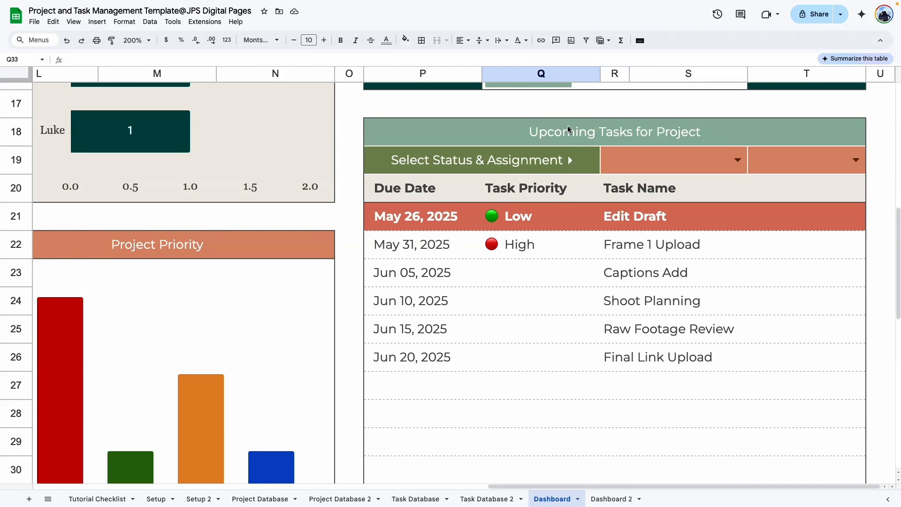
{"action": "scroll", "coordinate": [630, 136], "scroll_direction": "up", "scroll_amount": 10}
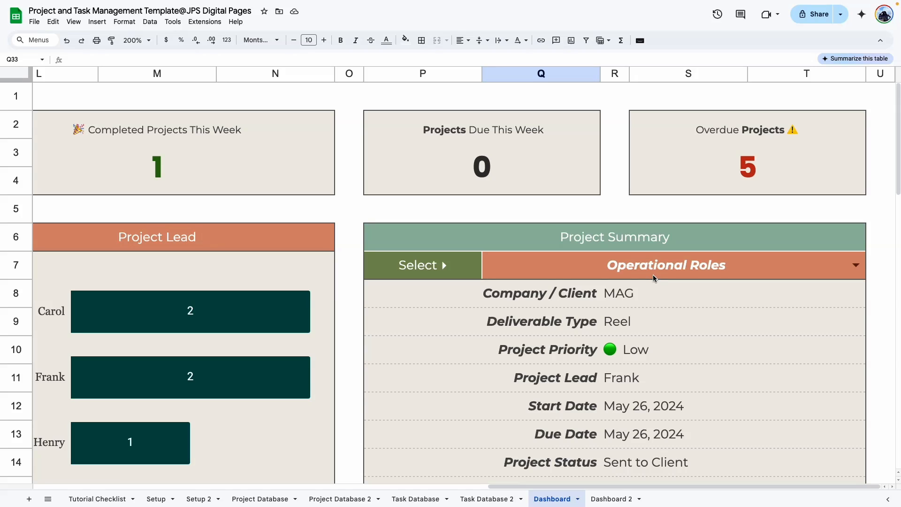
{"action": "left_click_drag", "start_coordinate": [628, 486], "coordinate": [298, 485]}
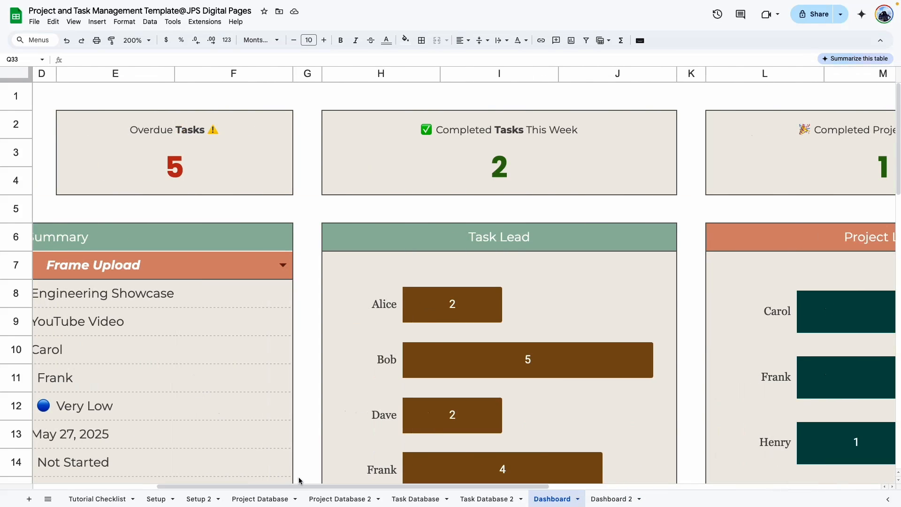
{"action": "scroll", "coordinate": [225, 437], "scroll_direction": "left", "scroll_amount": 5}
{"action": "scroll", "coordinate": [221, 431], "scroll_direction": "down", "scroll_amount": 3}
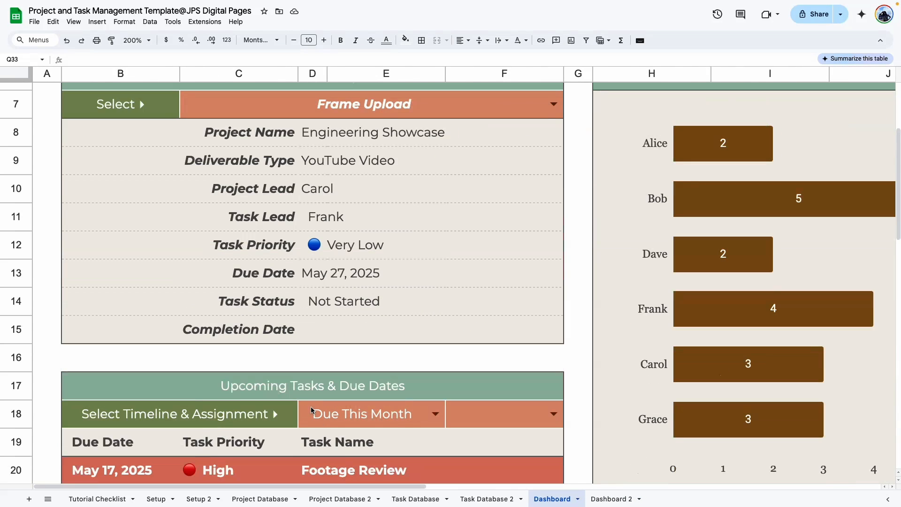
{"action": "left_click_drag", "start_coordinate": [417, 486], "coordinate": [881, 487]}
{"action": "scroll", "coordinate": [678, 375], "scroll_direction": "down", "scroll_amount": 3}
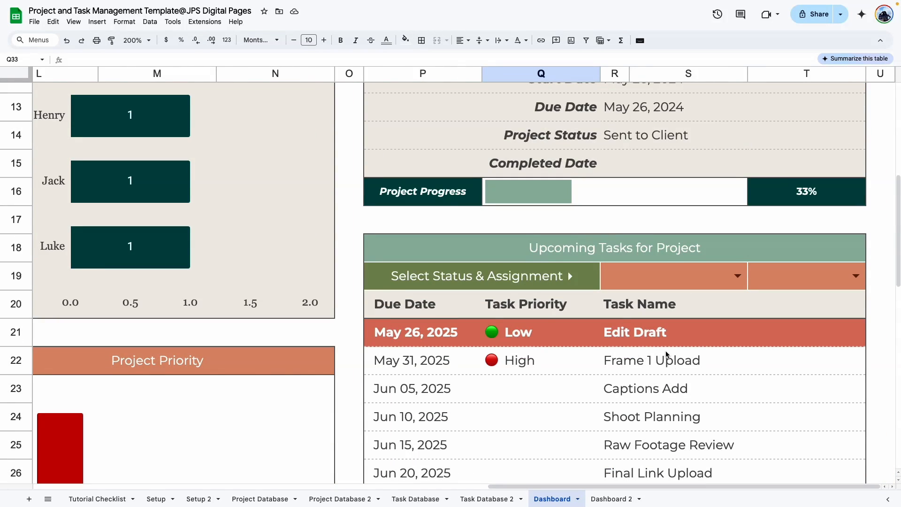
{"action": "scroll", "coordinate": [650, 350], "scroll_direction": "up", "scroll_amount": 6}
{"action": "scroll", "coordinate": [643, 277], "scroll_direction": "down", "scroll_amount": 9}
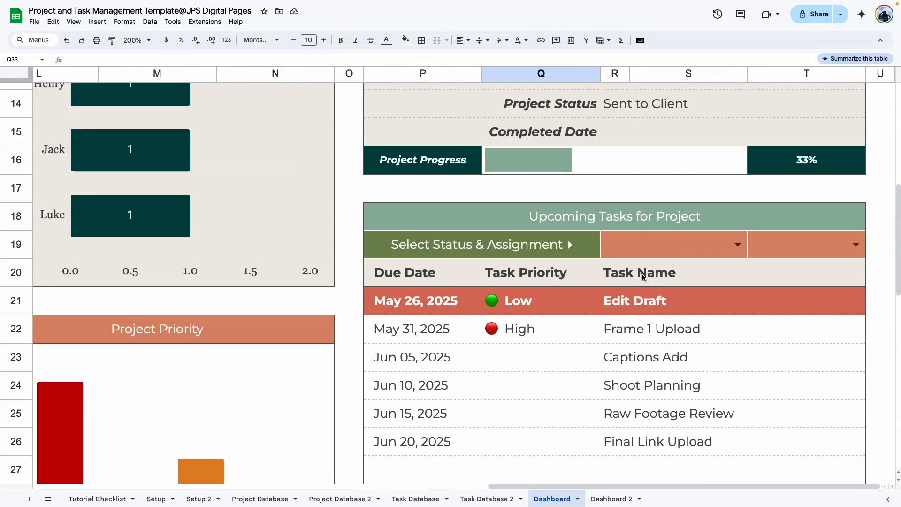
Filter the original Dashboard's Upcoming Tasks for Project table by the Not Started status and one assignee.
{"action": "scroll", "coordinate": [573, 375], "scroll_direction": "up", "scroll_amount": 5}
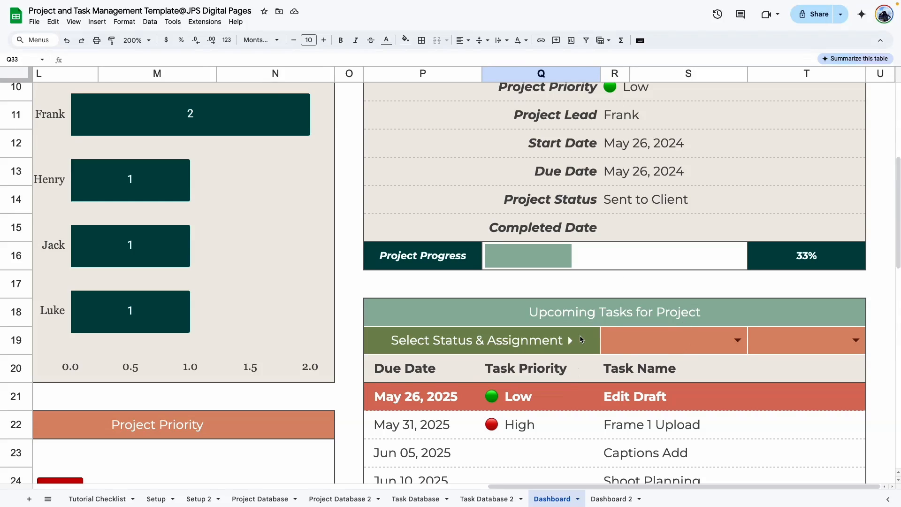
{"action": "scroll", "coordinate": [581, 339], "scroll_direction": "down", "scroll_amount": 2}
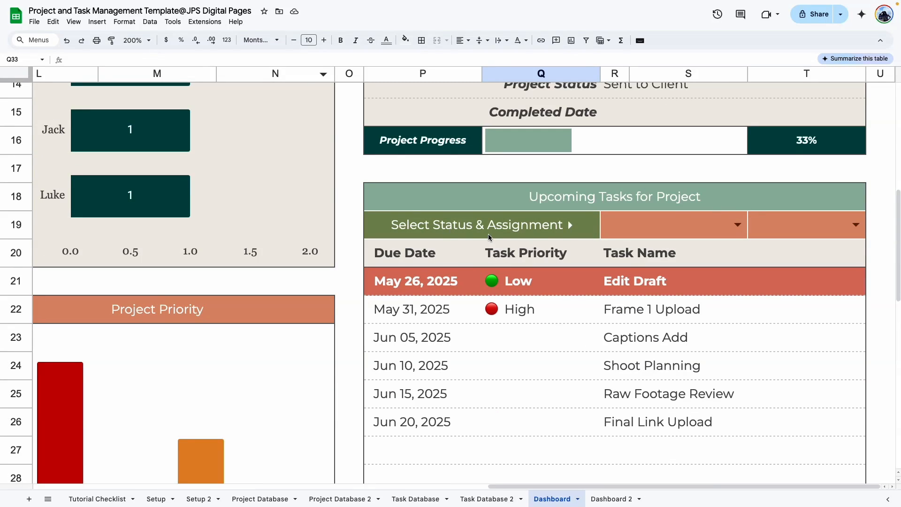
{"action": "left_click", "coordinate": [702, 230]}
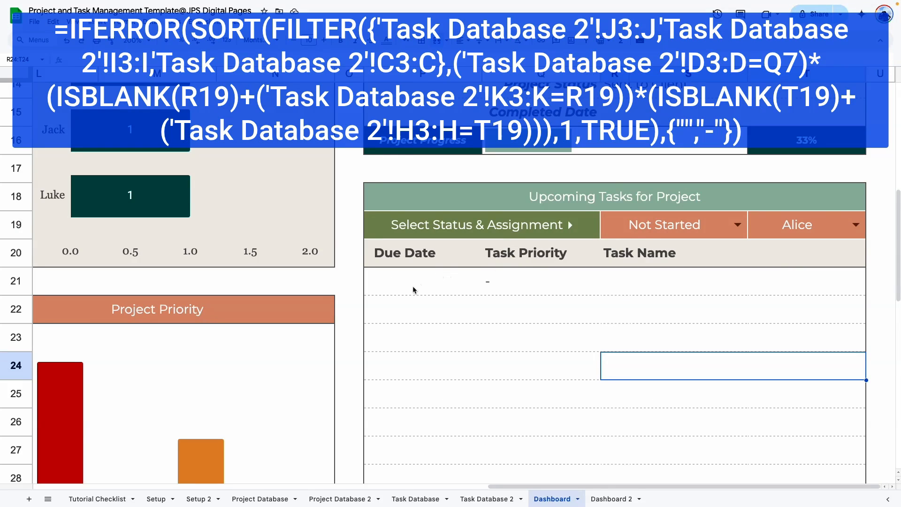
Copy the whole IFERROR, SORT and FILTER formula from P21 of the original Dashboard into P21 of Dashboard 2.
{"action": "double_click", "coordinate": [440, 279]}
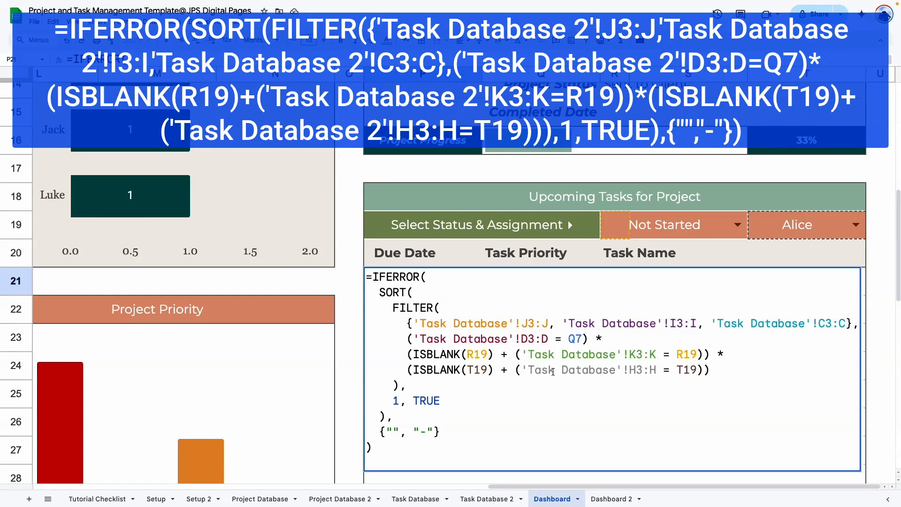
{"action": "left_click_drag", "start_coordinate": [383, 454], "coordinate": [368, 268]}
{"action": "key", "text": "ctrl+c"}
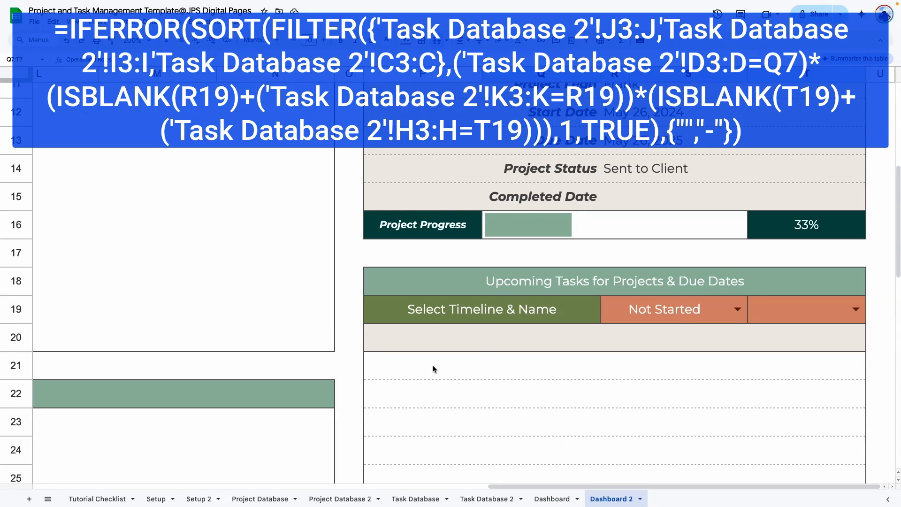
{"action": "double_click", "coordinate": [433, 369]}
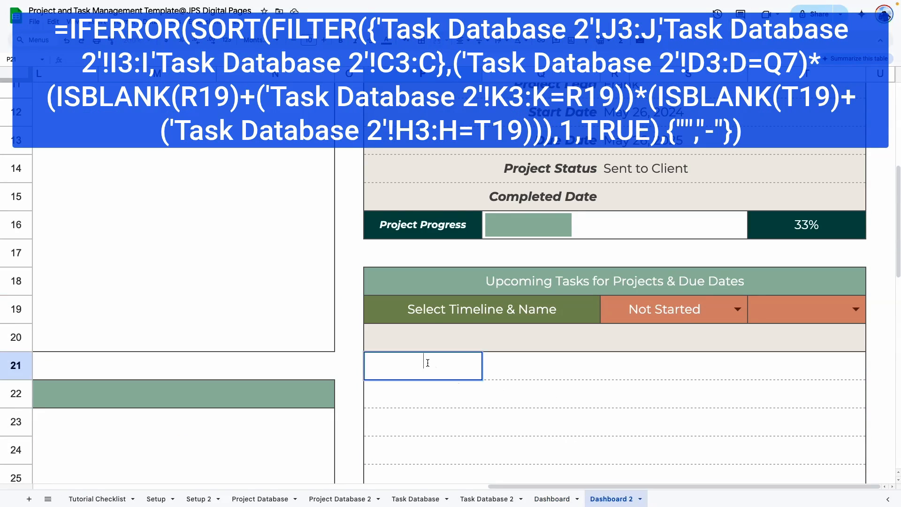
{"action": "key", "text": "ctrl+v"}
Change every 'Task Database' reference in the P21 formula to 'Task Database 2' and commit the formula.
{"action": "scroll", "coordinate": [646, 455], "scroll_direction": "down", "scroll_amount": 2}
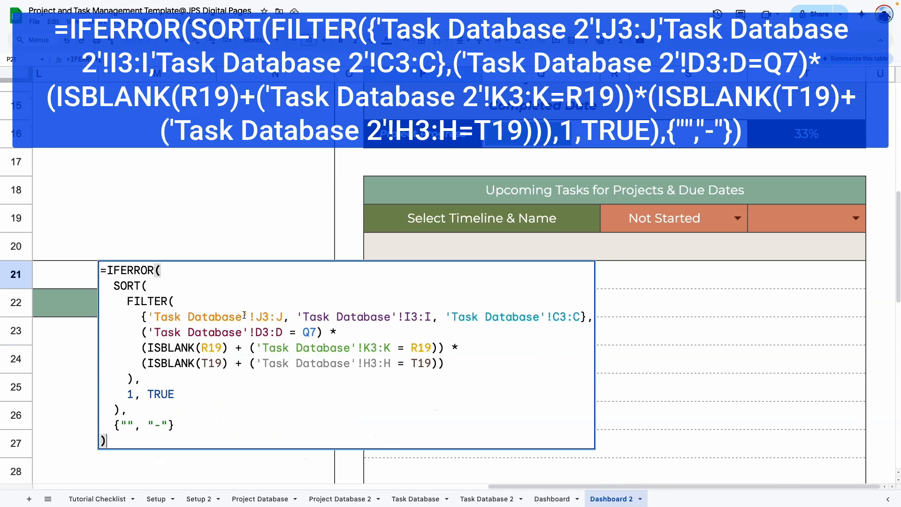
{"action": "left_click", "coordinate": [244, 318]}
{"action": "type", "text": "2"}
{"action": "left_click", "coordinate": [243, 333]}
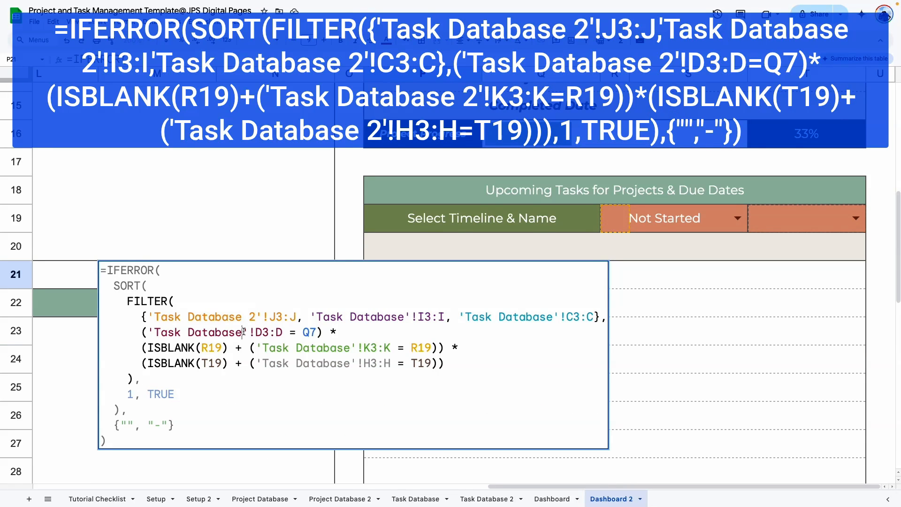
{"action": "type", "text": "2"}
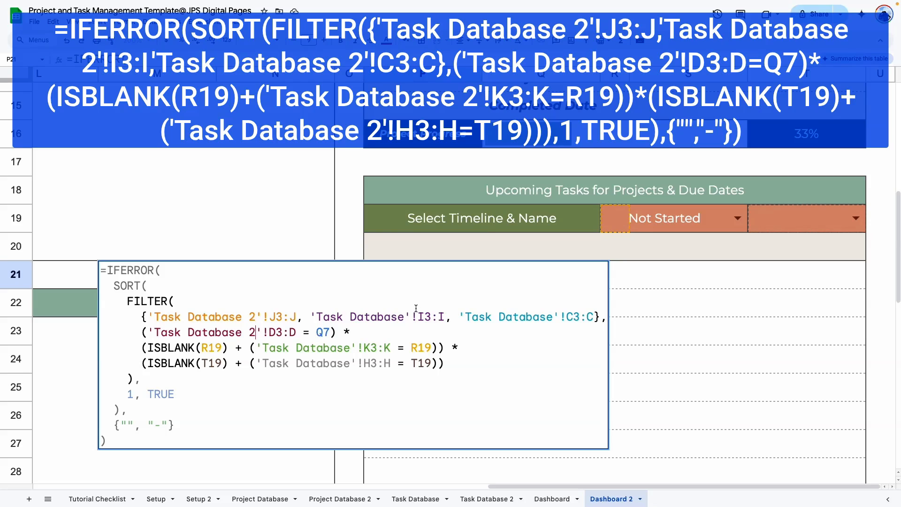
{"action": "left_click", "coordinate": [409, 317]}
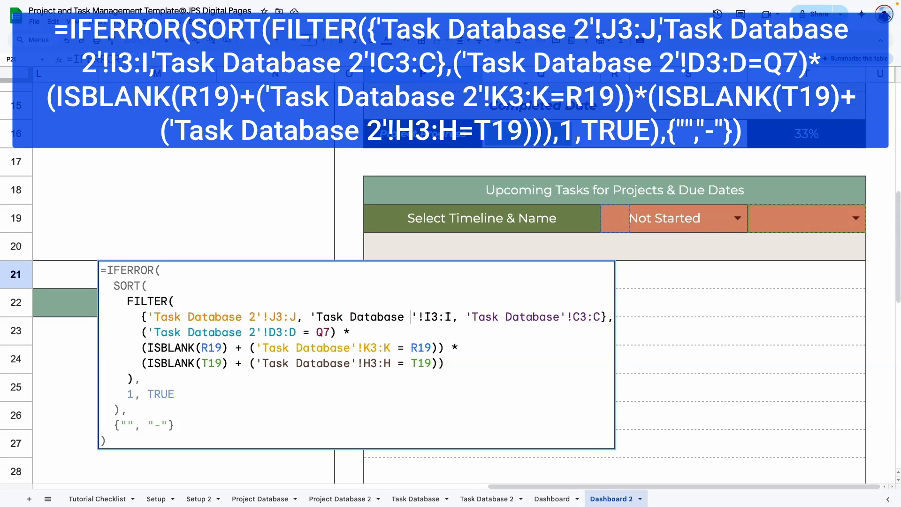
{"action": "type", "text": "2"}
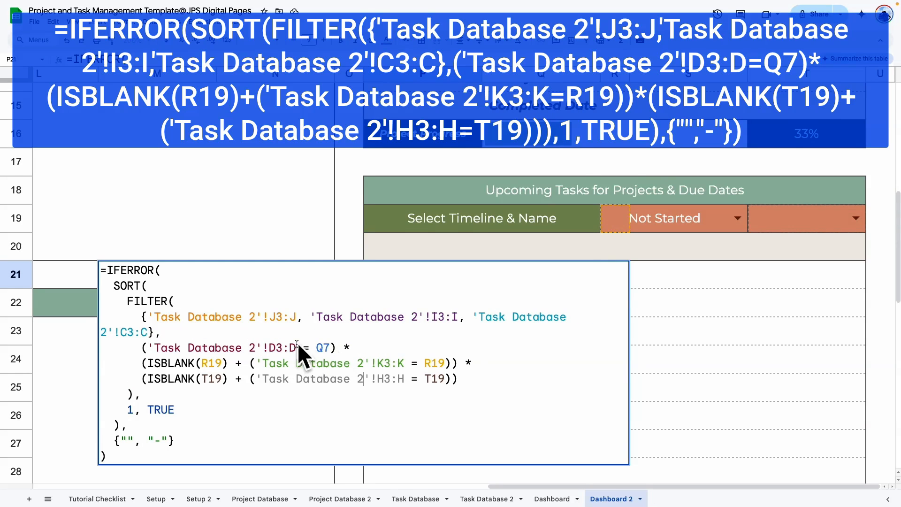
{"action": "scroll", "coordinate": [633, 178], "scroll_direction": "up", "scroll_amount": 5}
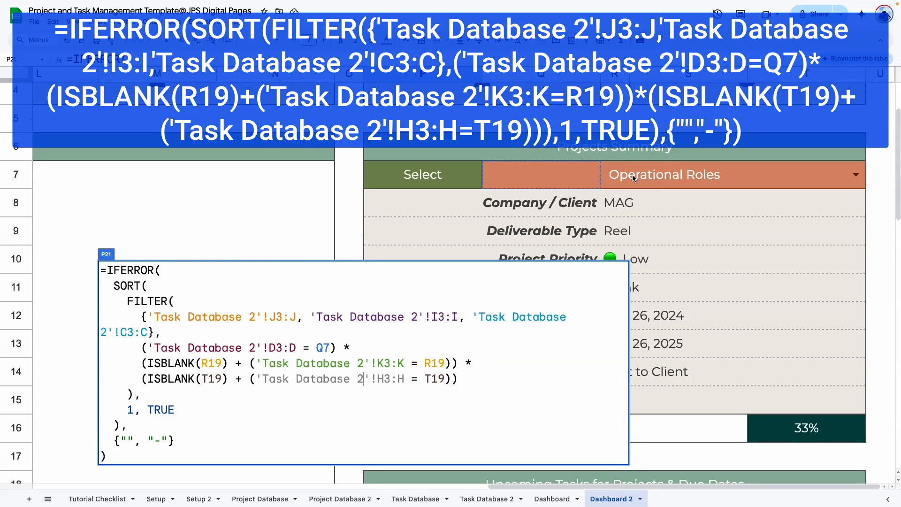
{"action": "scroll", "coordinate": [654, 327], "scroll_direction": "down", "scroll_amount": 6}
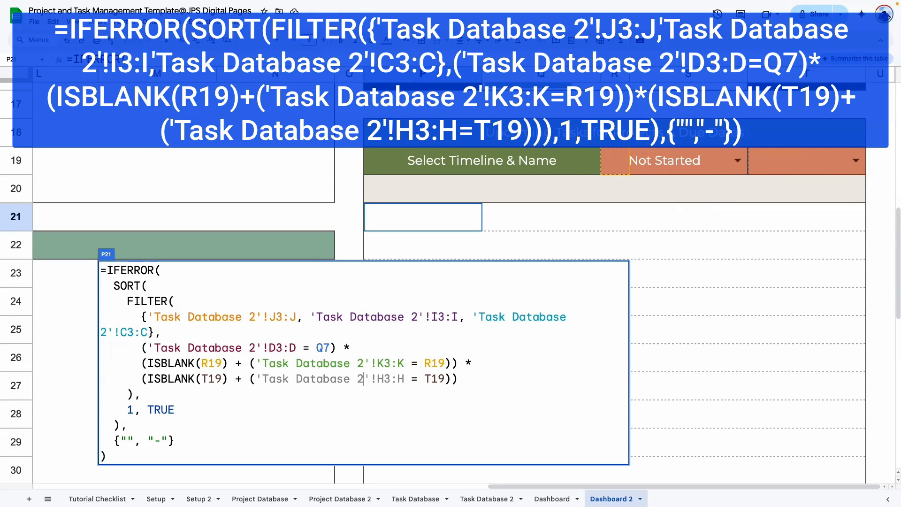
{"action": "key", "text": "Return"}
Format the due date cells P21:P46 as dates in the "Jun 05, 2025" style.
{"action": "left_click_drag", "start_coordinate": [423, 217], "coordinate": [424, 414]}
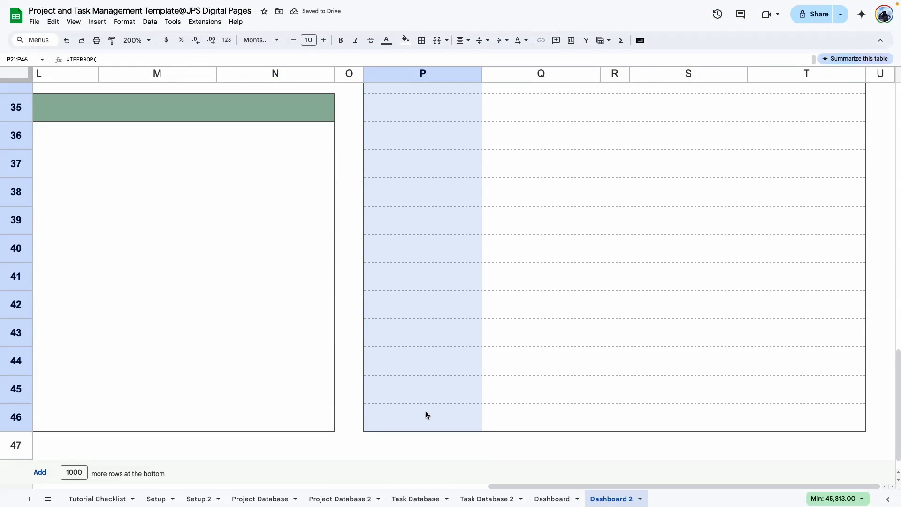
{"action": "left_click", "coordinate": [124, 22]}
{"action": "mouse_move", "coordinate": [140, 61]}
{"action": "left_click", "coordinate": [310, 313]}
{"action": "scroll", "coordinate": [609, 311], "scroll_direction": "up", "scroll_amount": 10}
Link the heading cell P20 to the Due Date heading with ='Task Database 2'!J2.
{"action": "left_click", "coordinate": [421, 245]}
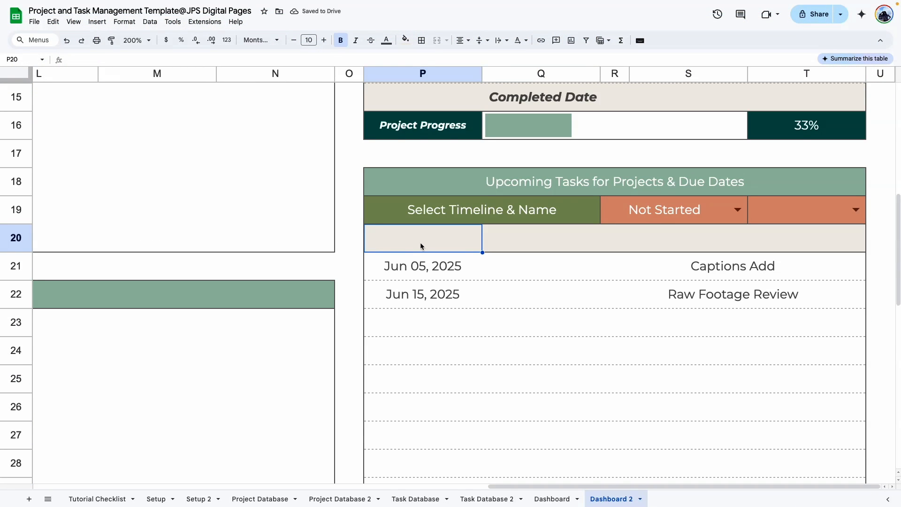
{"action": "type", "text": "="}
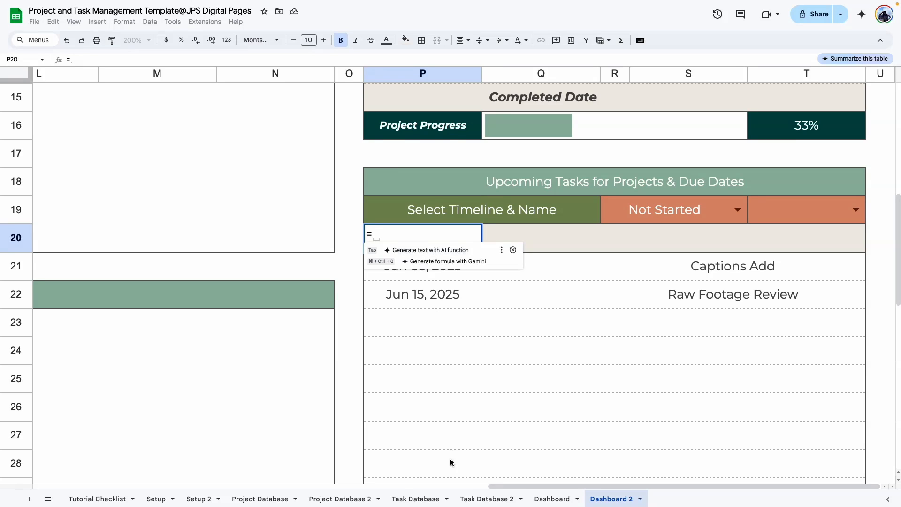
{"action": "left_click", "coordinate": [488, 499]}
{"action": "scroll", "coordinate": [72, 189], "scroll_direction": "left", "scroll_amount": 10}
{"action": "scroll", "coordinate": [265, 271], "scroll_direction": "right", "scroll_amount": 10}
{"action": "left_click", "coordinate": [707, 124]}
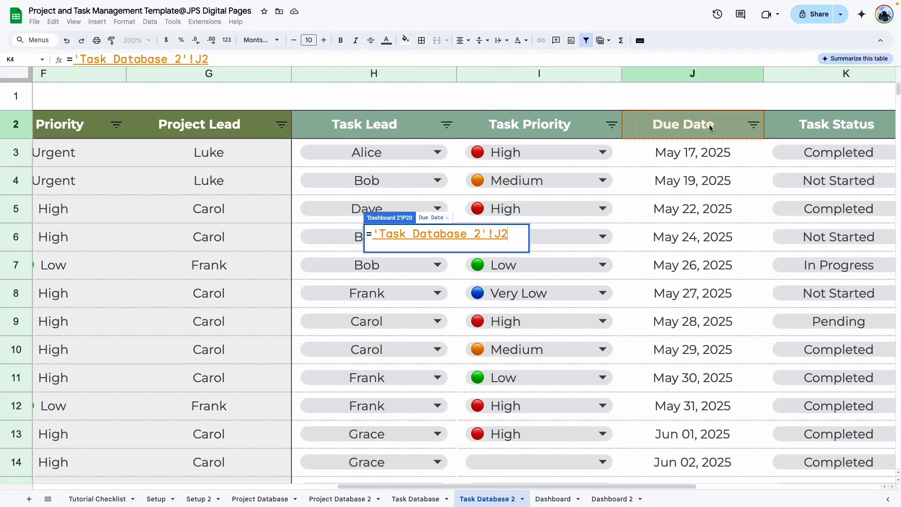
{"action": "key", "text": "Return"}
Link the heading cell Q20 to the Task Priority heading with ='Task Database 2'!I2.
{"action": "left_click", "coordinate": [590, 241]}
{"action": "type", "text": "="}
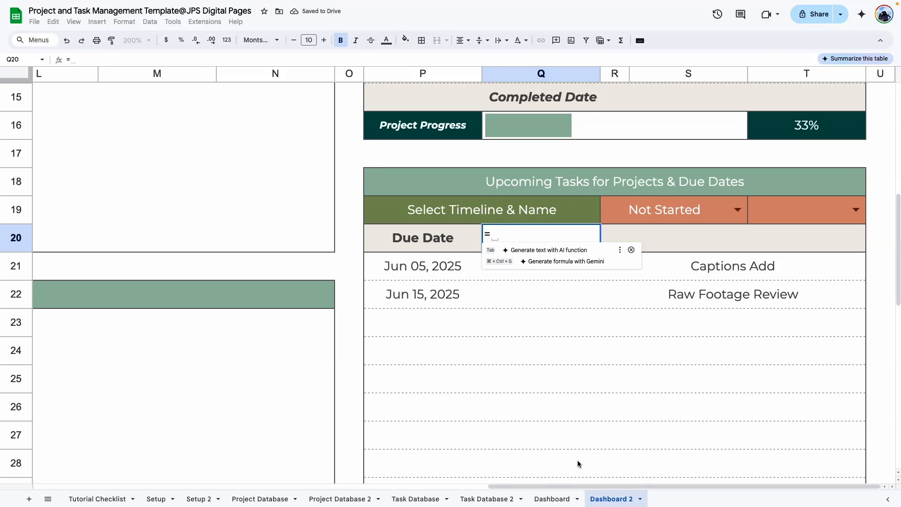
{"action": "left_click", "coordinate": [488, 499]}
{"action": "left_click", "coordinate": [540, 125]}
{"action": "key", "text": "Return"}
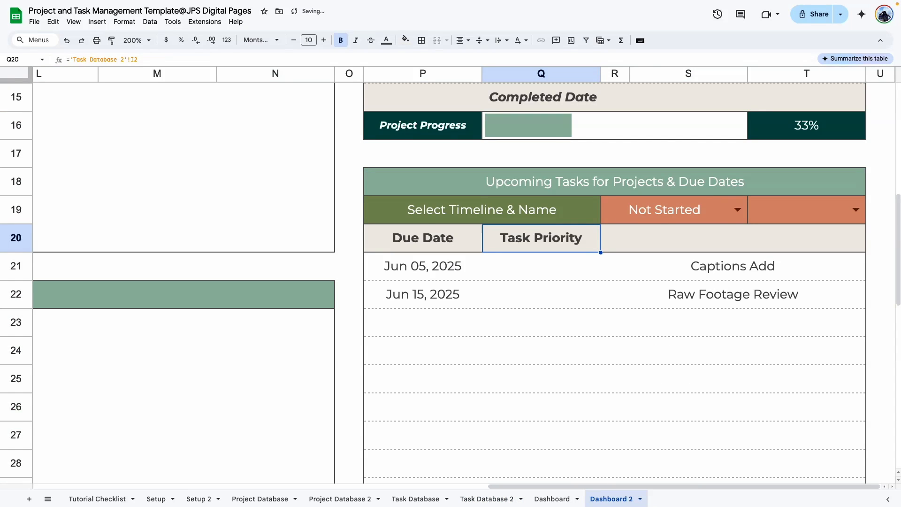
Link the heading cell R20 to the Task Name heading with ='Task Database 2'!C2.
{"action": "left_click", "coordinate": [716, 244]}
{"action": "type", "text": "="}
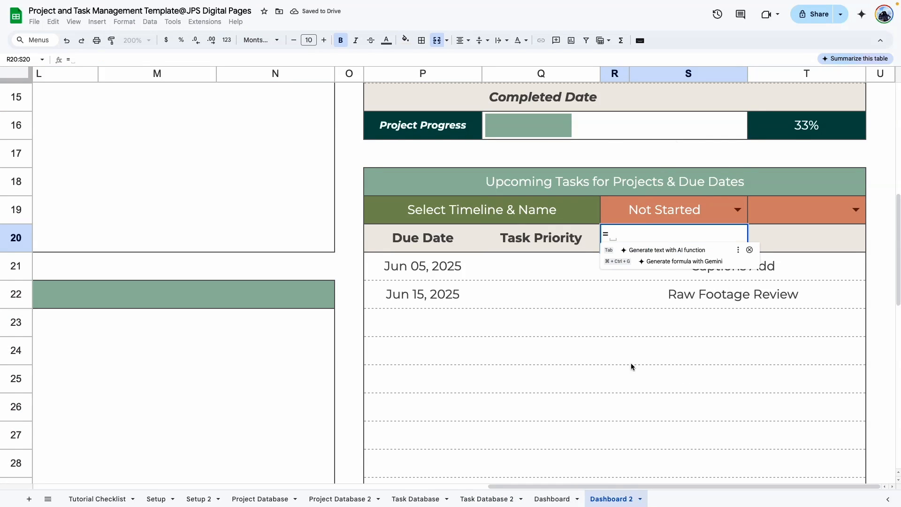
{"action": "left_click", "coordinate": [489, 499]}
{"action": "scroll", "coordinate": [486, 471], "scroll_direction": "left", "scroll_amount": 10}
{"action": "left_click", "coordinate": [157, 125]}
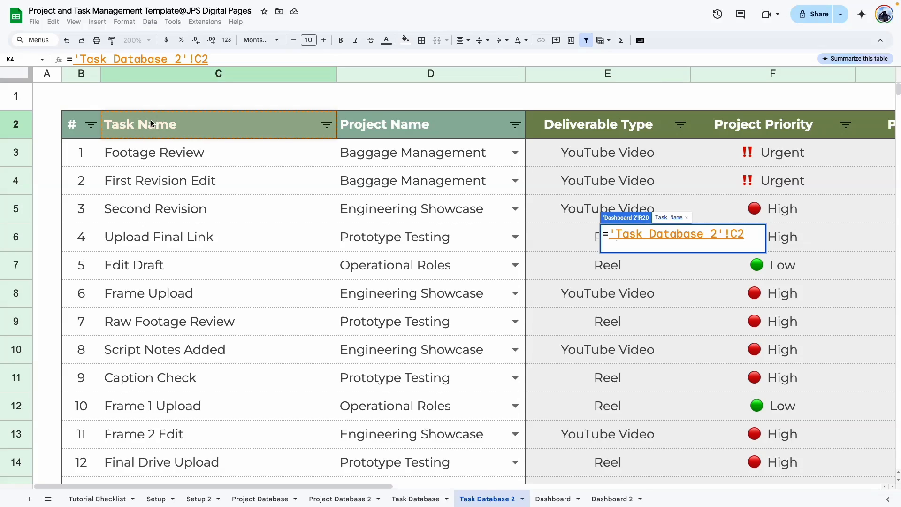
{"action": "key", "text": "Return"}
Left-align the Task Priority cells Q21:Q46 of the project tasks table.
{"action": "left_click", "coordinate": [541, 323]}
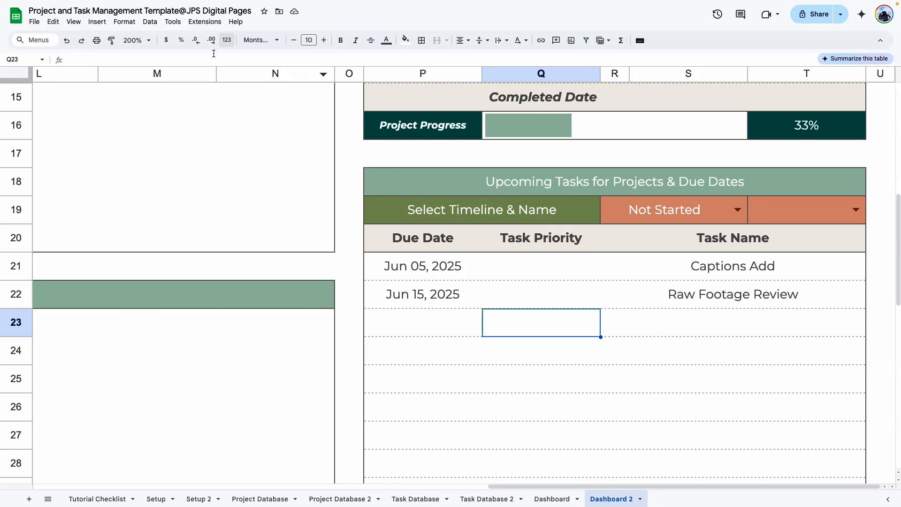
{"action": "left_click", "coordinate": [135, 40]}
{"action": "left_click", "coordinate": [135, 102]}
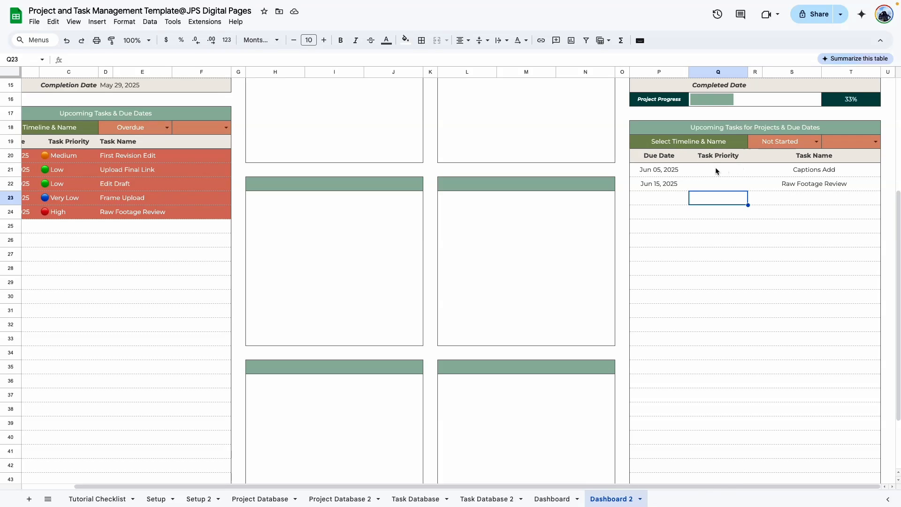
{"action": "left_click_drag", "start_coordinate": [719, 169], "coordinate": [719, 211]}
{"action": "key", "text": "ctrl+shift+Down"}
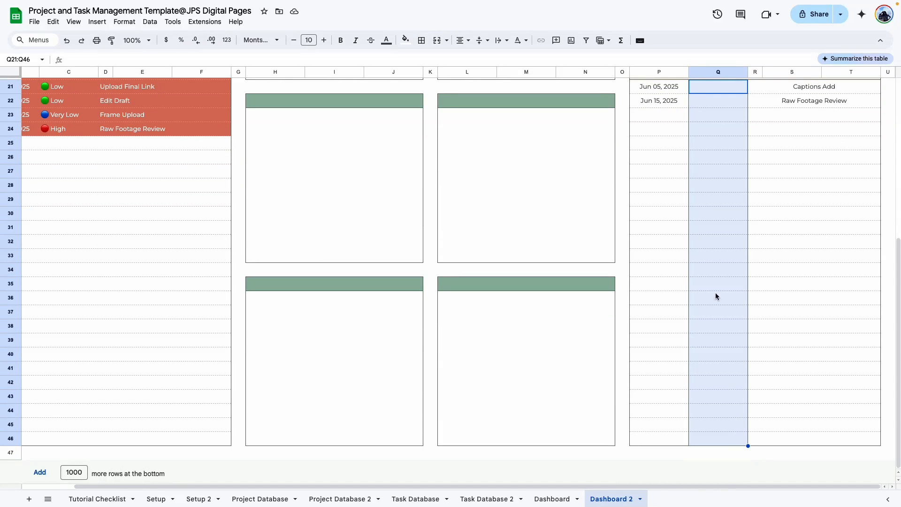
{"action": "scroll", "coordinate": [450, 82], "scroll_direction": "up", "scroll_amount": 3}
{"action": "scroll", "coordinate": [456, 69], "scroll_direction": "up", "scroll_amount": 2}
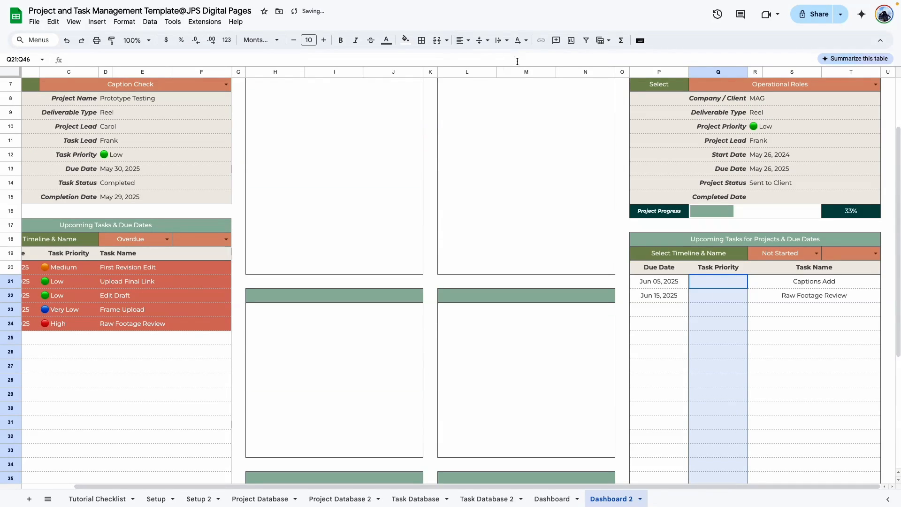
Left-align the Task Name heading and the cells below it, R20:T46.
{"action": "left_click_drag", "start_coordinate": [780, 268], "coordinate": [783, 437]}
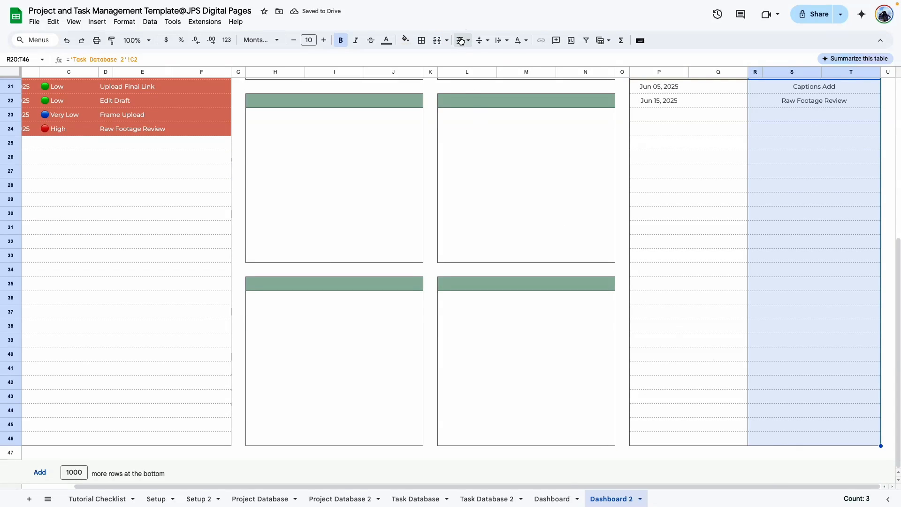
{"action": "left_click", "coordinate": [463, 39]}
{"action": "left_click", "coordinate": [464, 58]}
{"action": "scroll", "coordinate": [610, 188], "scroll_direction": "up", "scroll_amount": 5}
Switch the Projects Summary selector to Engineering Showcase and left-align the Task Priority heading in Q20.
{"action": "left_click", "coordinate": [752, 102]}
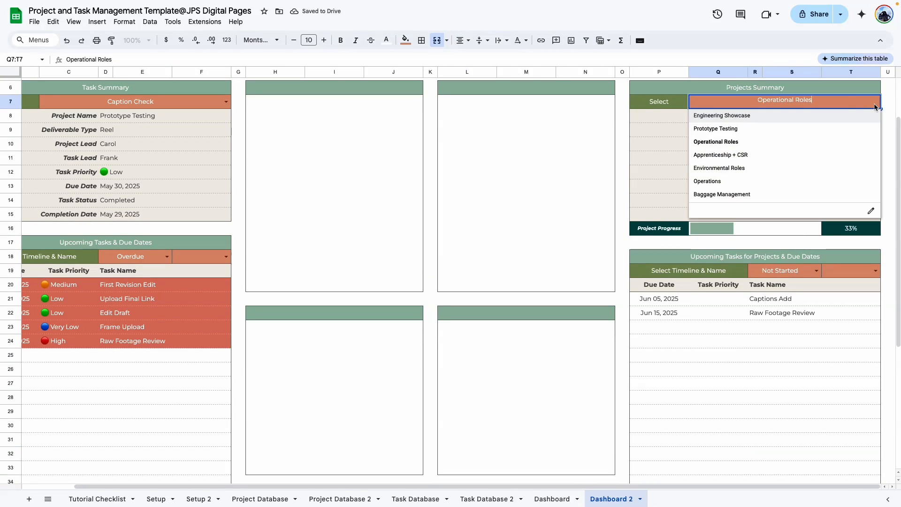
{"action": "left_click", "coordinate": [721, 116]}
{"action": "left_click", "coordinate": [756, 412]}
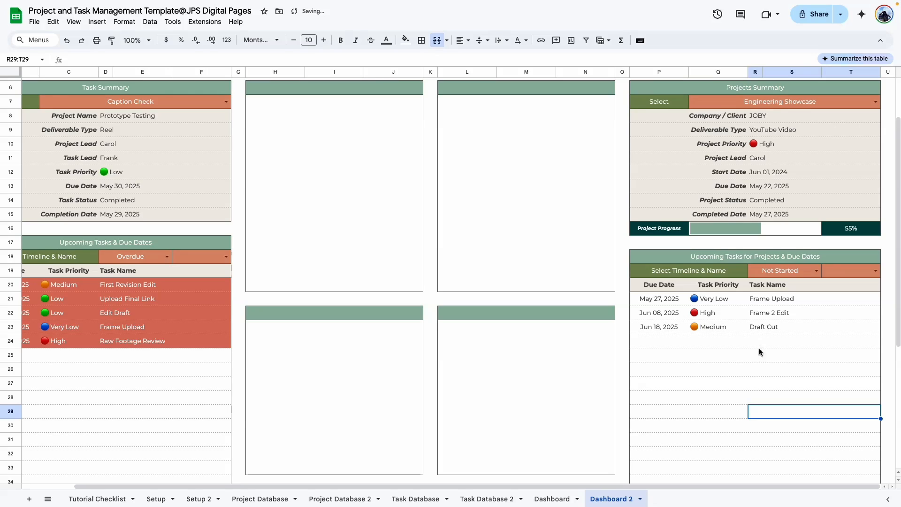
{"action": "scroll", "coordinate": [703, 328], "scroll_direction": "down", "scroll_amount": 1}
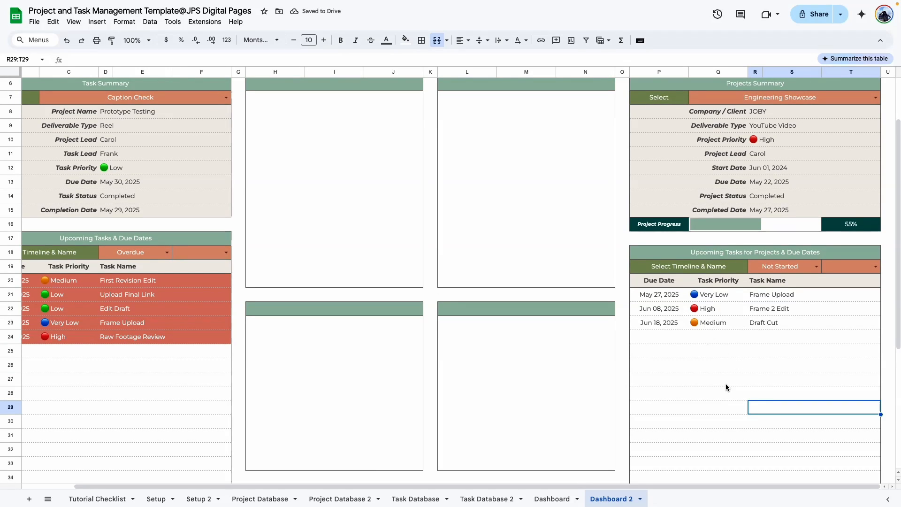
{"action": "left_click", "coordinate": [713, 279]}
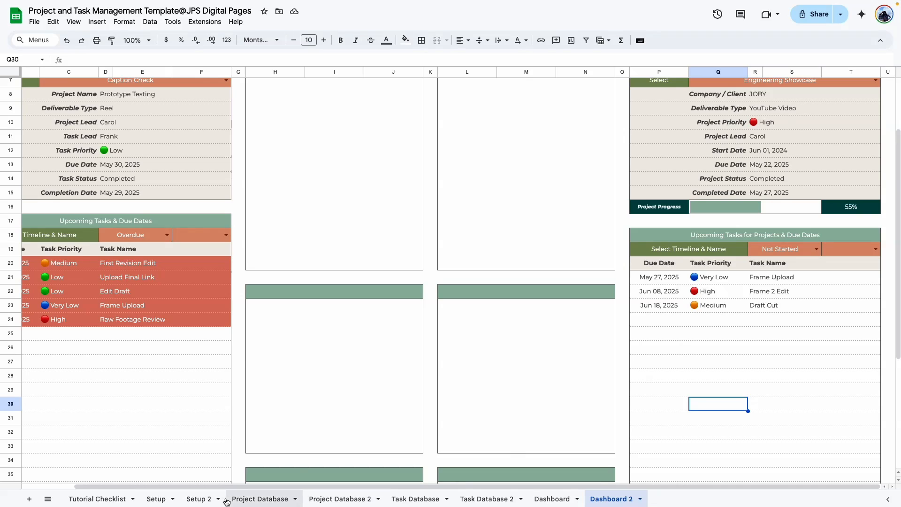
Copy the custom overdue formula from the conditional formatting rule applied to B20:F46 in the Upcoming Tasks & Due Dates table.
{"action": "left_click_drag", "start_coordinate": [276, 487], "coordinate": [66, 483]}
{"action": "left_click", "coordinate": [66, 264]}
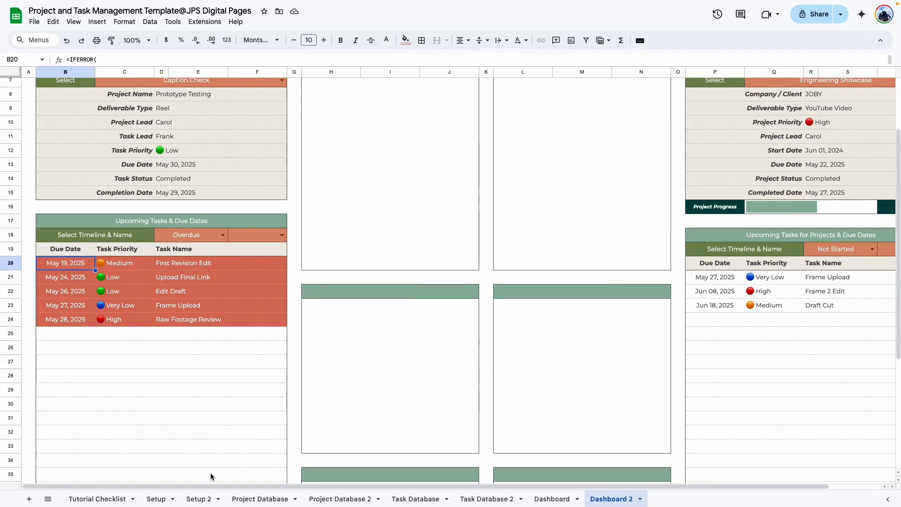
{"action": "left_click", "coordinate": [221, 305]}
{"action": "left_click", "coordinate": [405, 40]}
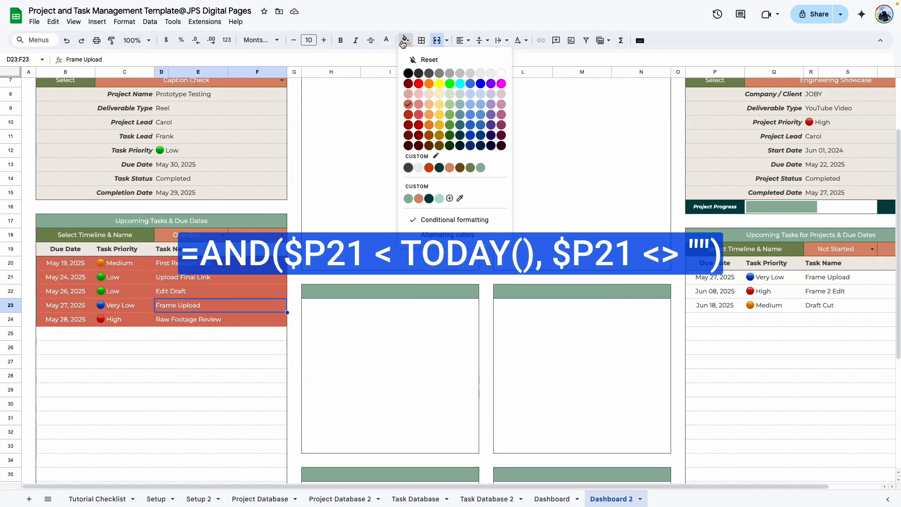
{"action": "left_click", "coordinate": [441, 221]}
{"action": "left_click", "coordinate": [798, 75]}
{"action": "triple_click", "coordinate": [790, 186]}
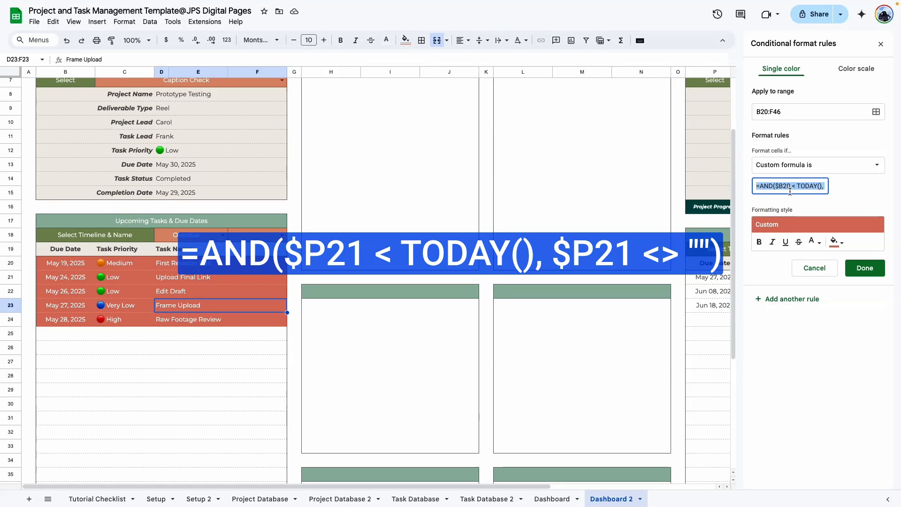
{"action": "left_click", "coordinate": [866, 268]}
Start a new conditional formatting rule for P21:T46 in the Upcoming Tasks for Projects table.
{"action": "left_click_drag", "start_coordinate": [527, 487], "coordinate": [692, 488]}
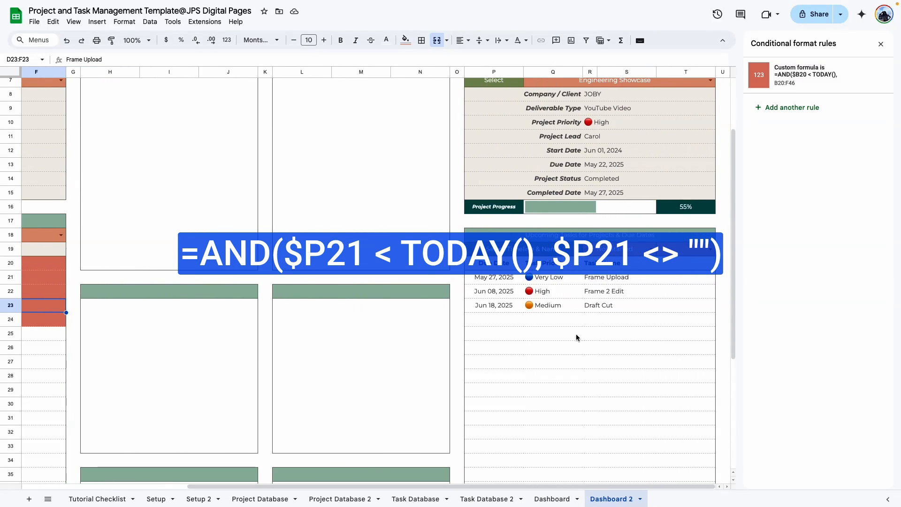
{"action": "left_click", "coordinate": [492, 280]}
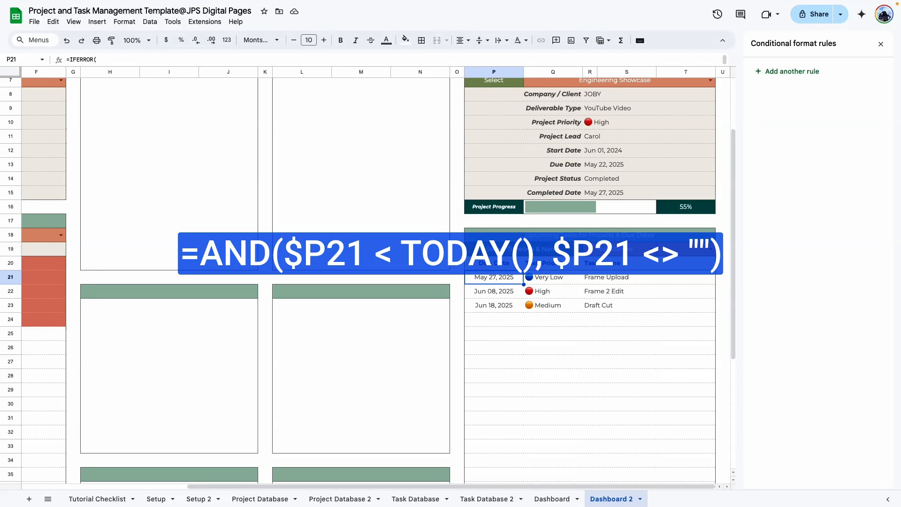
{"action": "left_click", "coordinate": [798, 71]}
{"action": "left_click", "coordinate": [876, 112]}
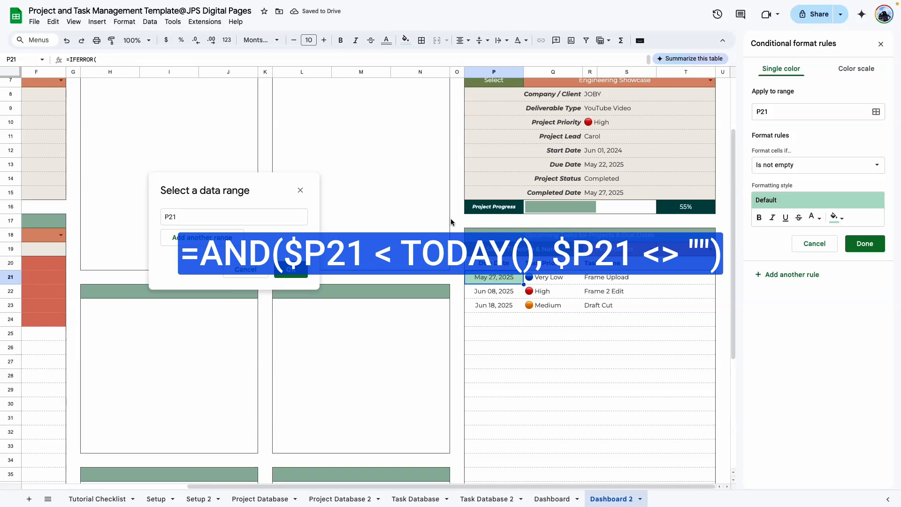
{"action": "left_click_drag", "start_coordinate": [479, 279], "coordinate": [695, 447]}
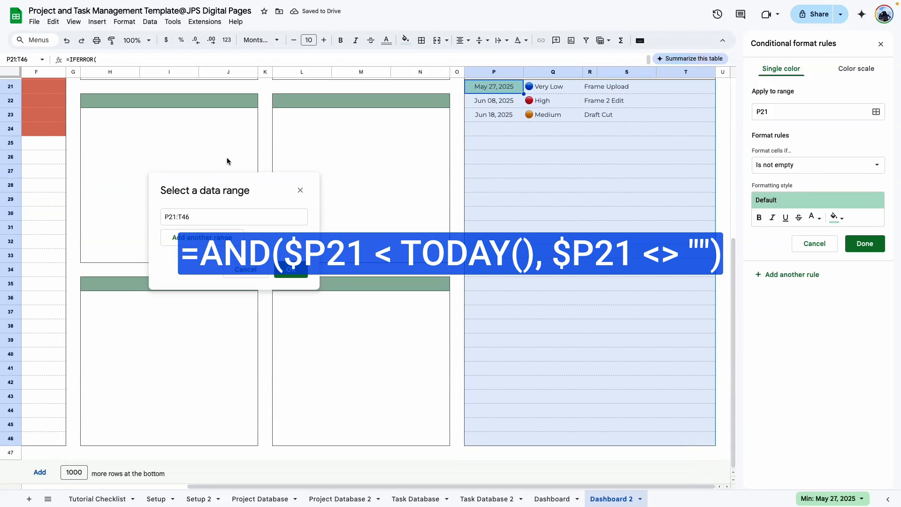
{"action": "left_click", "coordinate": [291, 269]}
Set the rule's condition to the custom formula =AND($P21 < TODAY(), $P21 <> "").
{"action": "left_click", "coordinate": [774, 165]}
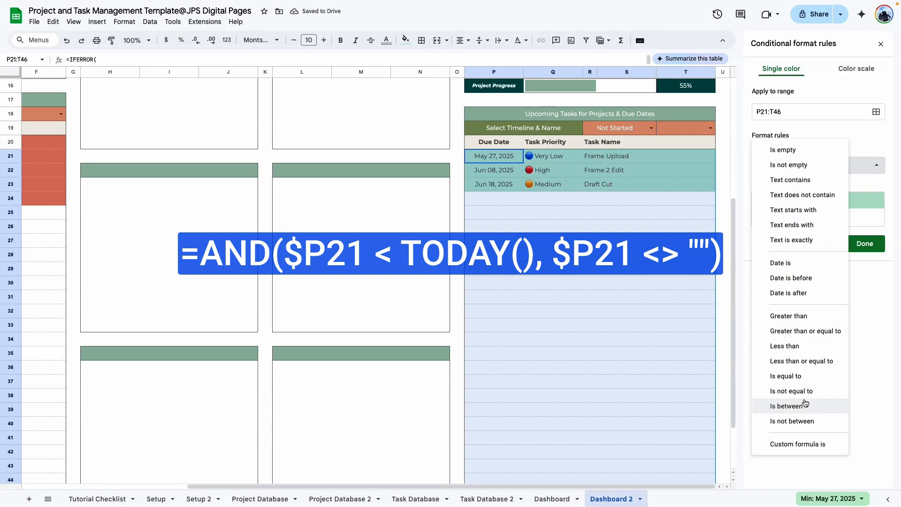
{"action": "left_click", "coordinate": [798, 444]}
{"action": "left_click", "coordinate": [801, 186]}
{"action": "type", "text": "=AND($P20 < TODAY(), $P20 <> \"\")"}
{"action": "scroll", "coordinate": [801, 186], "scroll_direction": "left", "scroll_amount": 1}
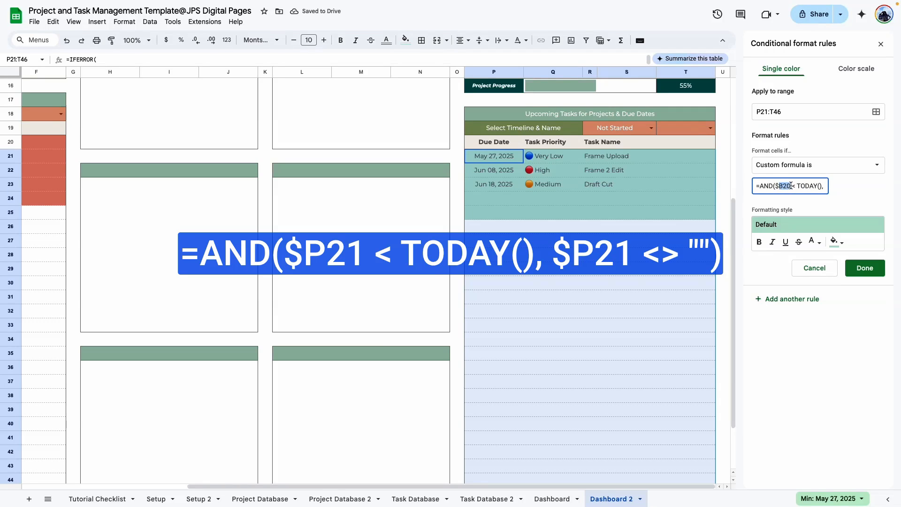
{"action": "type", "text": "P21"}
{"action": "key", "text": "End"}
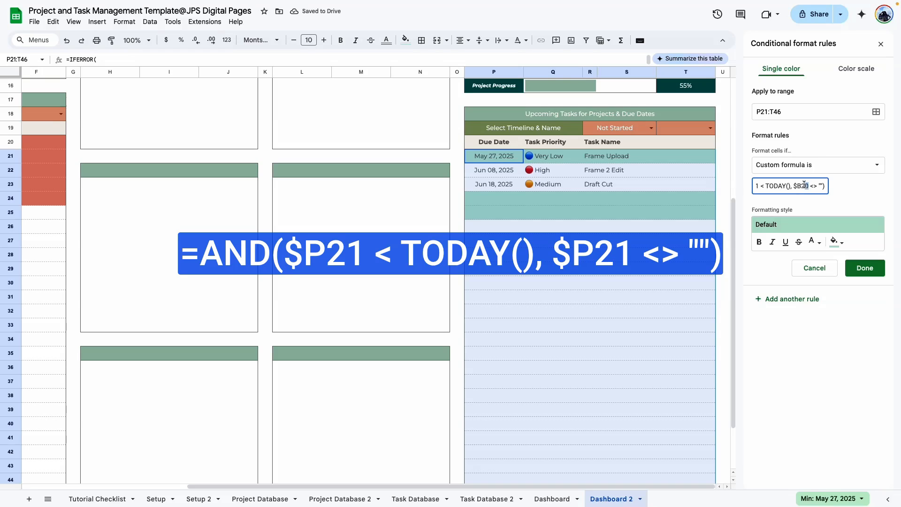
{"action": "type", "text": "P21"}
Format the overdue rule with a light red fill and white text, save it and close the conditional formatting rules.
{"action": "left_click", "coordinate": [835, 242]}
{"action": "left_click", "coordinate": [742, 309]}
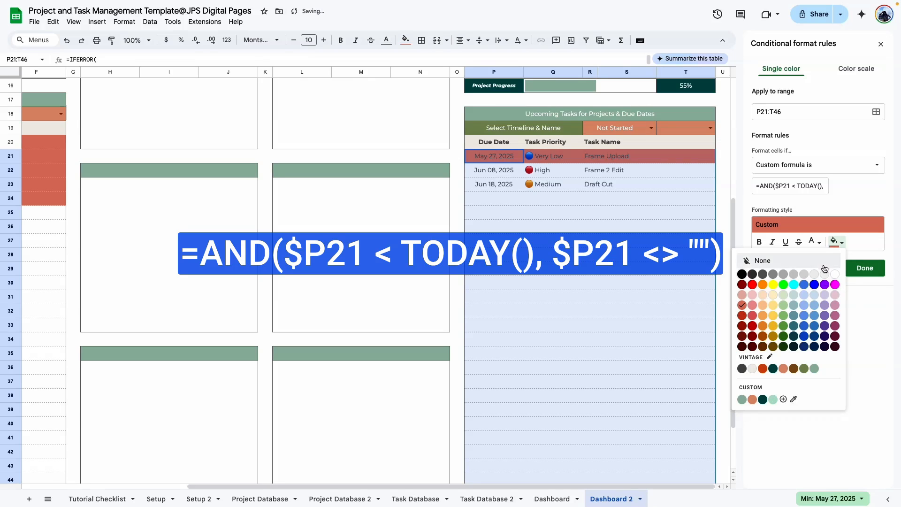
{"action": "left_click", "coordinate": [865, 268]}
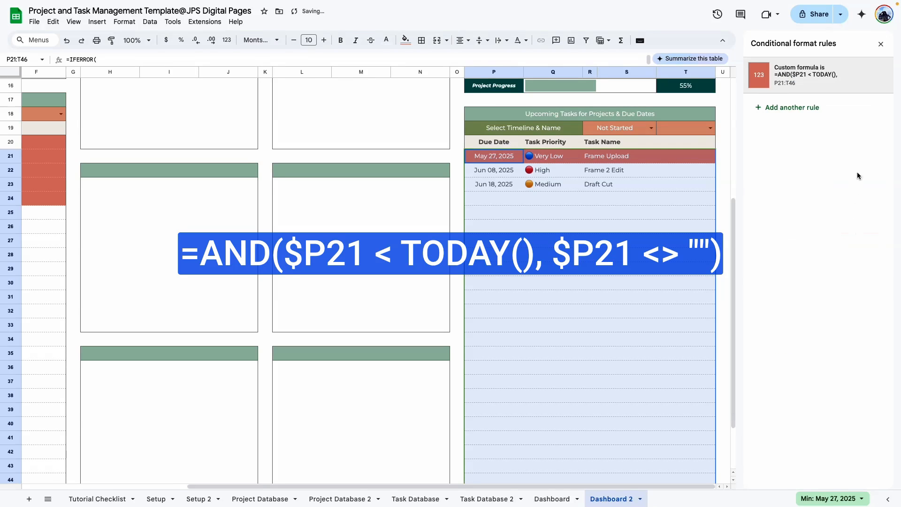
{"action": "left_click", "coordinate": [881, 44]}
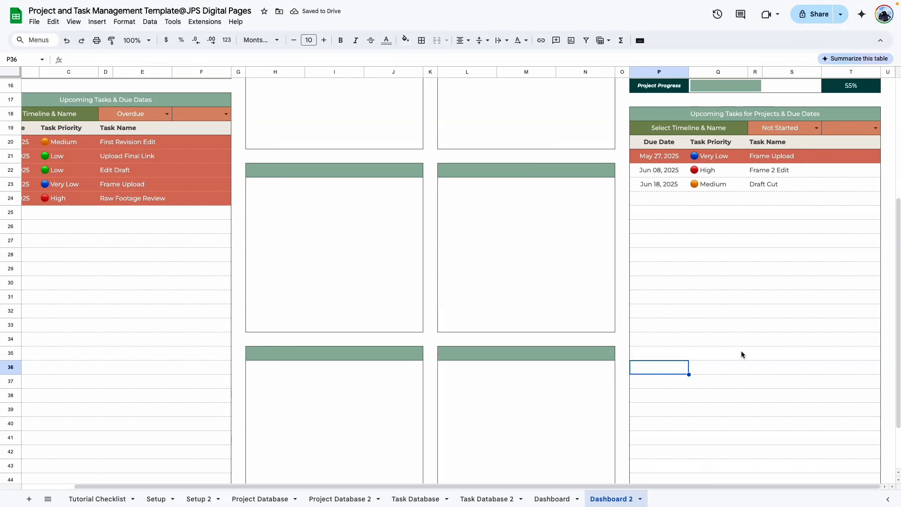
Clear the status selector in R19 of the Upcoming Tasks for Projects table.
{"action": "left_click", "coordinate": [723, 326]}
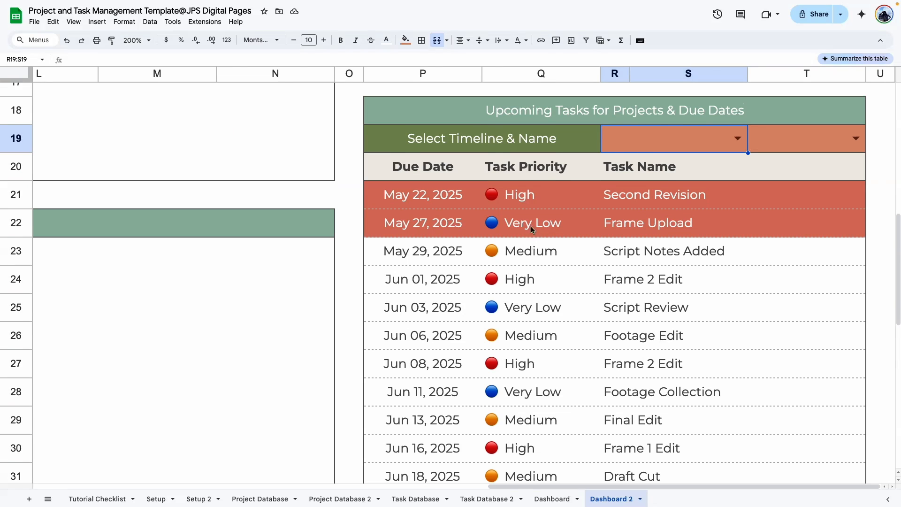
{"action": "left_click", "coordinate": [739, 139]}
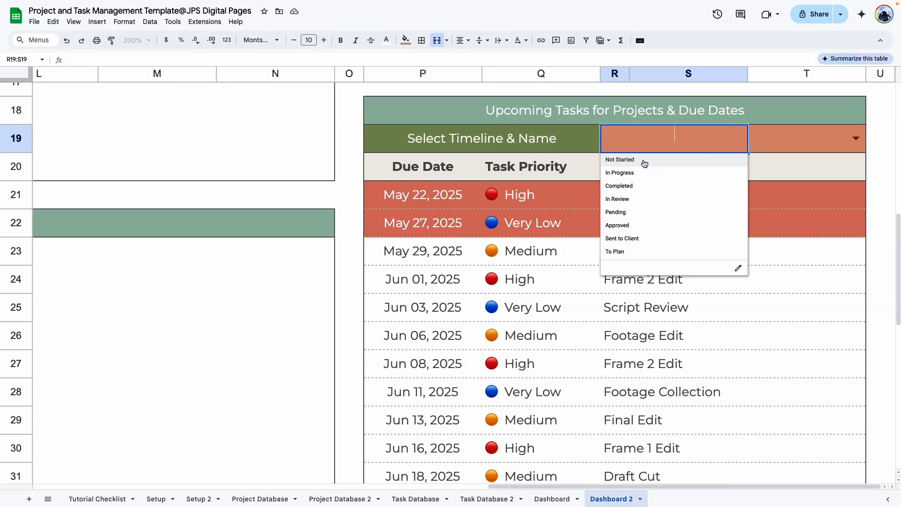
{"action": "left_click", "coordinate": [681, 392]}
Examine the full project task list and its overdue highlighting, and reset the sheet zoom to 100%.
{"action": "scroll", "coordinate": [497, 314], "scroll_direction": "down", "scroll_amount": 5}
{"action": "scroll", "coordinate": [526, 211], "scroll_direction": "up", "scroll_amount": 3}
{"action": "scroll", "coordinate": [538, 318], "scroll_direction": "down", "scroll_amount": 3}
{"action": "scroll", "coordinate": [492, 306], "scroll_direction": "down", "scroll_amount": 5}
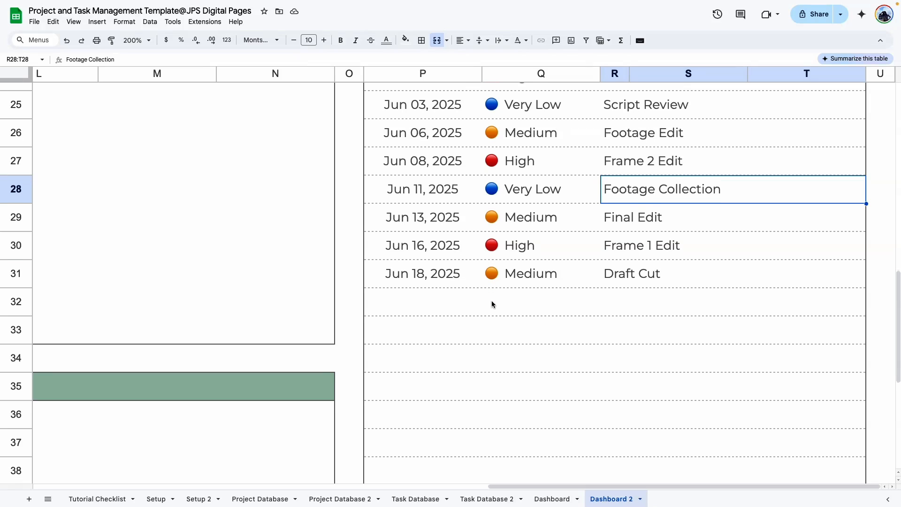
{"action": "scroll", "coordinate": [493, 308], "scroll_direction": "up", "scroll_amount": 8}
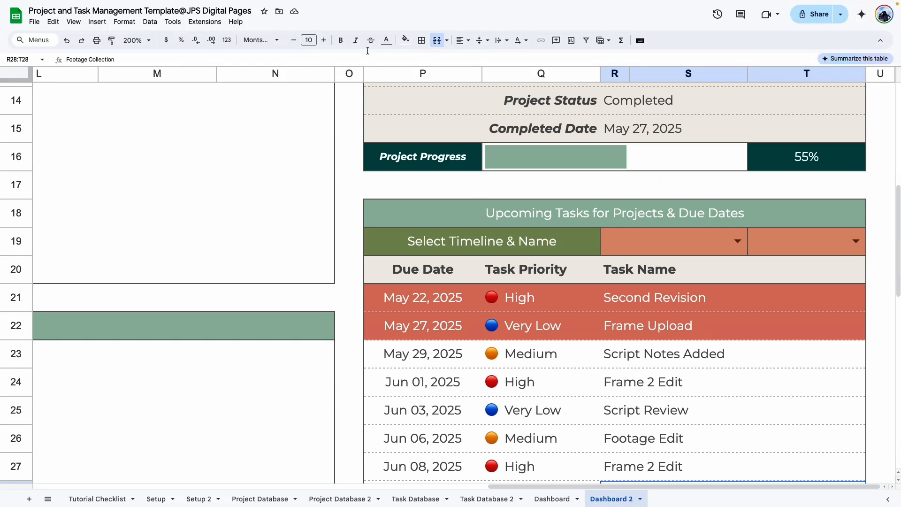
{"action": "left_click", "coordinate": [134, 40]}
{"action": "left_click", "coordinate": [135, 103]}
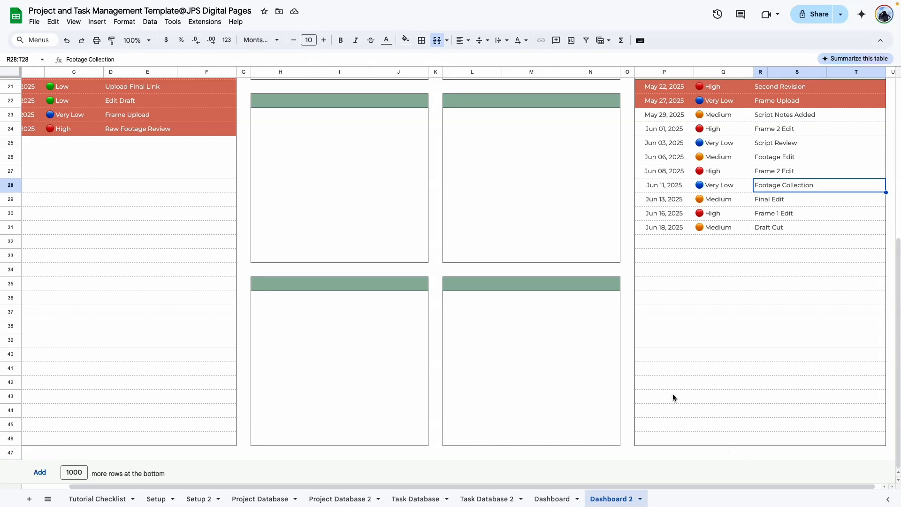
{"action": "scroll", "coordinate": [689, 390], "scroll_direction": "up", "scroll_amount": 5}
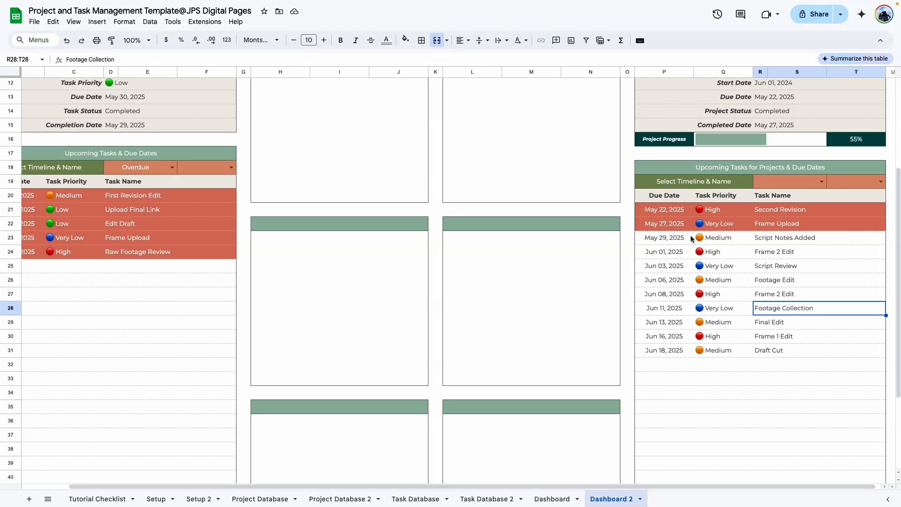
{"action": "scroll", "coordinate": [695, 230], "scroll_direction": "up", "scroll_amount": 2}
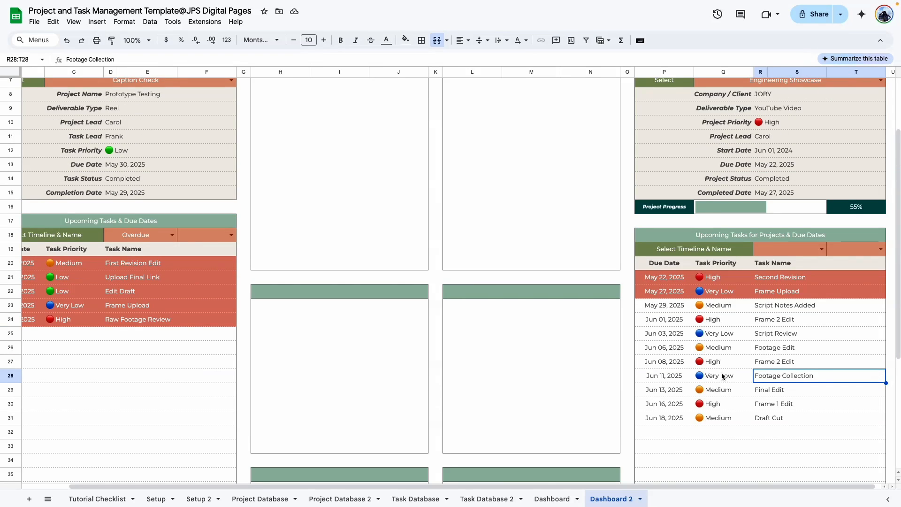
{"action": "left_click", "coordinate": [727, 429]}
{"action": "scroll", "coordinate": [728, 415], "scroll_direction": "up", "scroll_amount": 3}
{"action": "scroll", "coordinate": [725, 309], "scroll_direction": "down", "scroll_amount": 4}
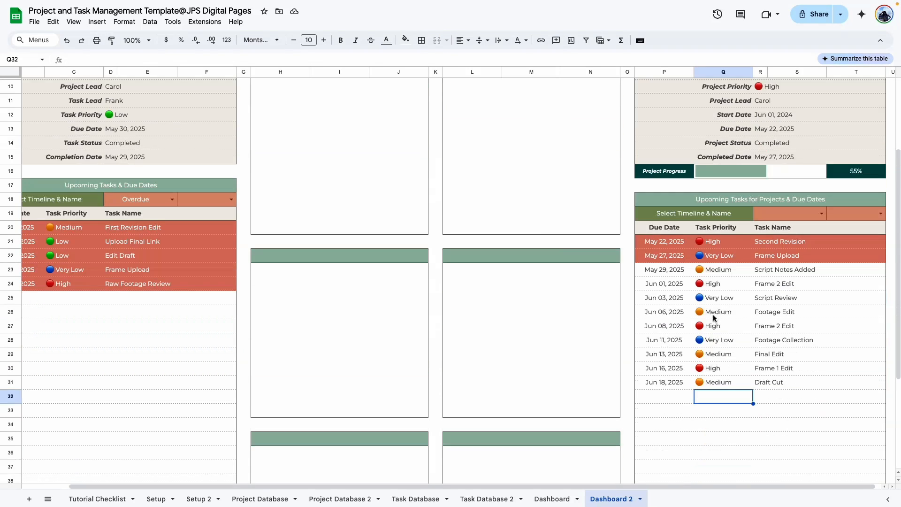
On the Tutorial Checklist sheet, set the zoom to 200% and check off Add dashboard formulas.
{"action": "left_click", "coordinate": [98, 503]}
{"action": "left_click", "coordinate": [147, 41]}
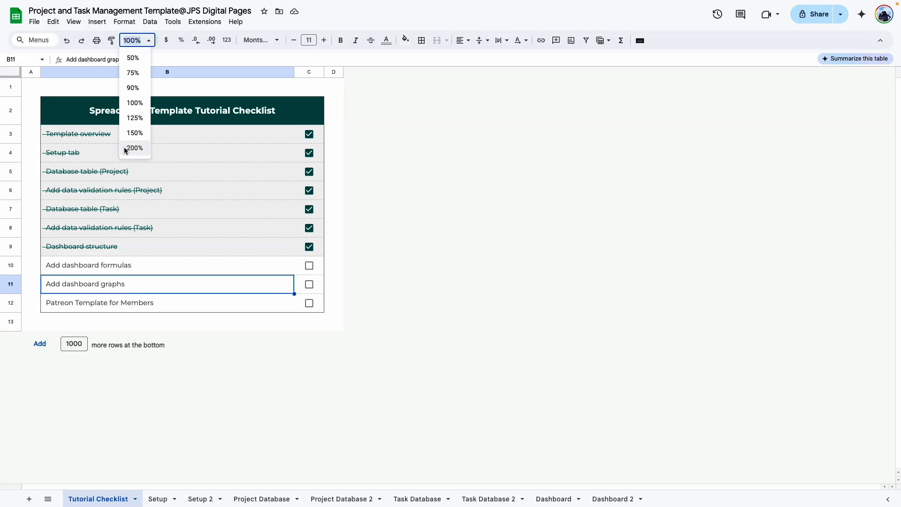
{"action": "left_click", "coordinate": [134, 148]}
{"action": "left_click", "coordinate": [544, 354]}
{"action": "scroll", "coordinate": [509, 349], "scroll_direction": "down", "scroll_amount": 3}
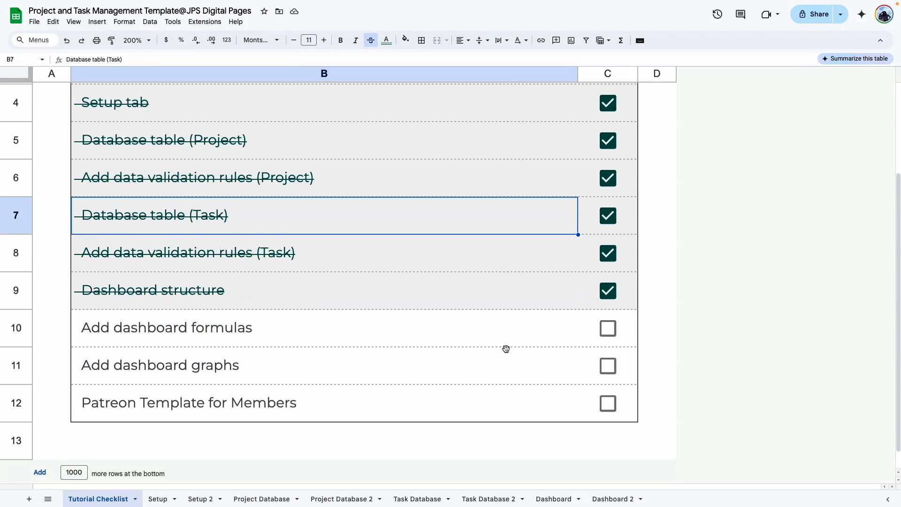
{"action": "left_click", "coordinate": [505, 350]}
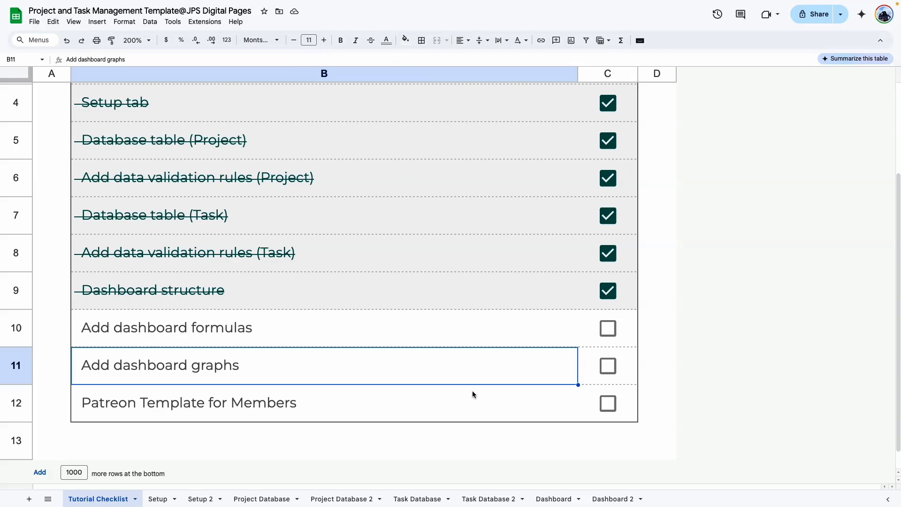
{"action": "left_click", "coordinate": [610, 332]}
{"action": "left_click", "coordinate": [396, 358]}
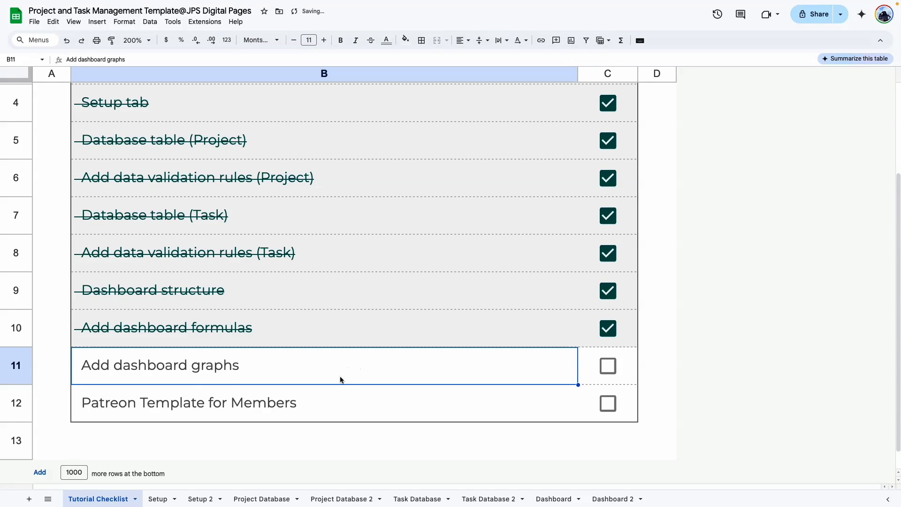
Check off Patreon Template for Members on the checklist and select the Add dashboard graphs item.
{"action": "left_click", "coordinate": [186, 406]}
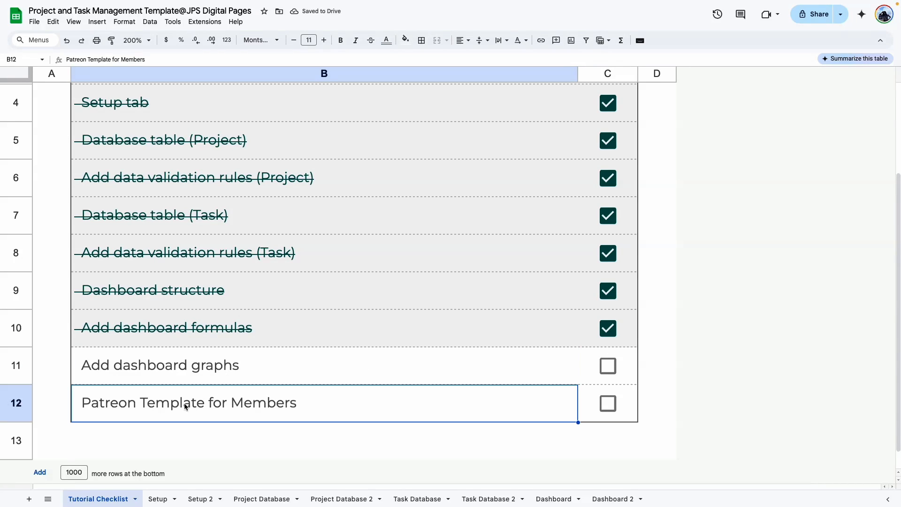
{"action": "left_click", "coordinate": [605, 409]}
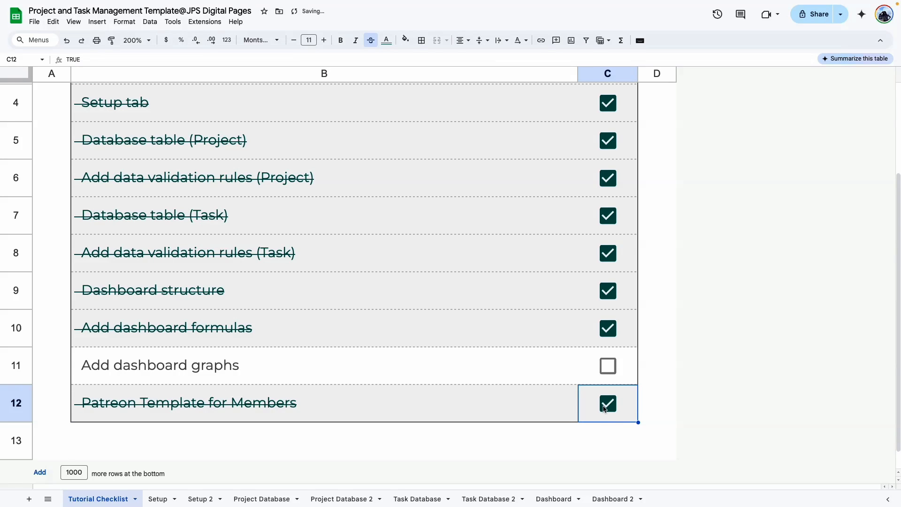
{"action": "left_click", "coordinate": [605, 407]}
{"action": "left_click", "coordinate": [604, 406]}
{"action": "left_click", "coordinate": [503, 366]}
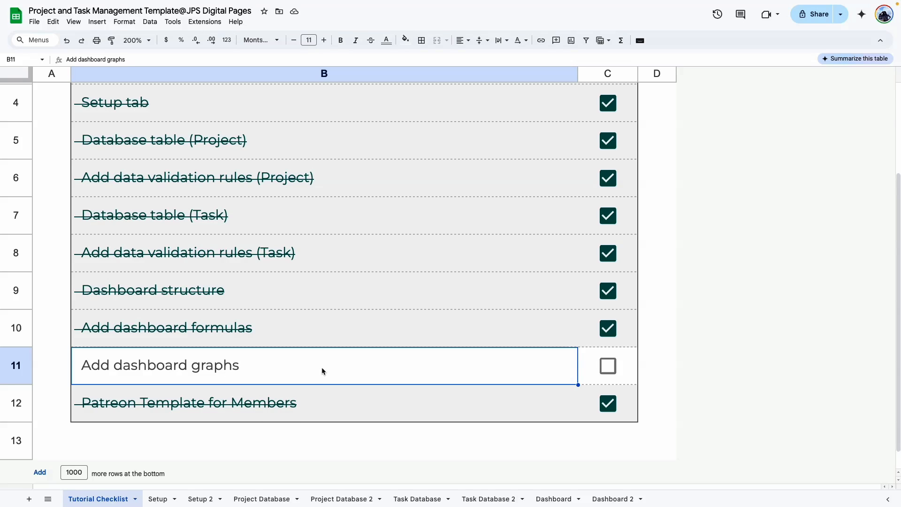
On the finished Dashboard sheet, examine the lead, priority and status charts and the linked headings above them.
{"action": "left_click", "coordinate": [539, 499]}
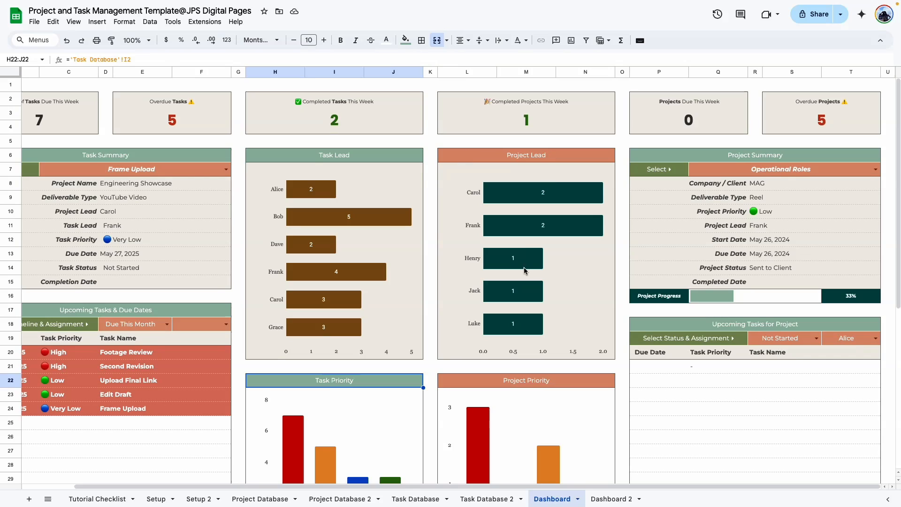
{"action": "left_click", "coordinate": [333, 156]}
{"action": "left_click", "coordinate": [507, 154]}
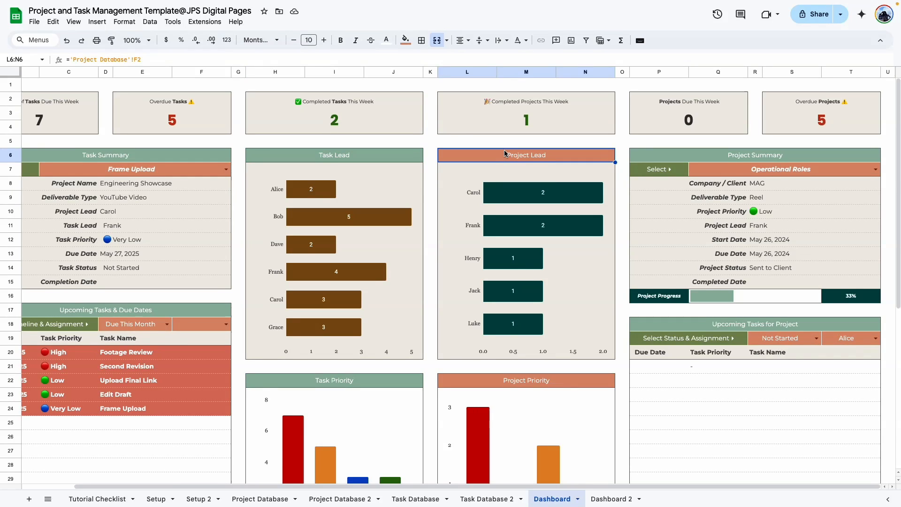
{"action": "scroll", "coordinate": [400, 235], "scroll_direction": "down", "scroll_amount": 2}
{"action": "left_click", "coordinate": [334, 331]}
{"action": "left_click", "coordinate": [500, 331]}
{"action": "scroll", "coordinate": [501, 331], "scroll_direction": "down", "scroll_amount": 5}
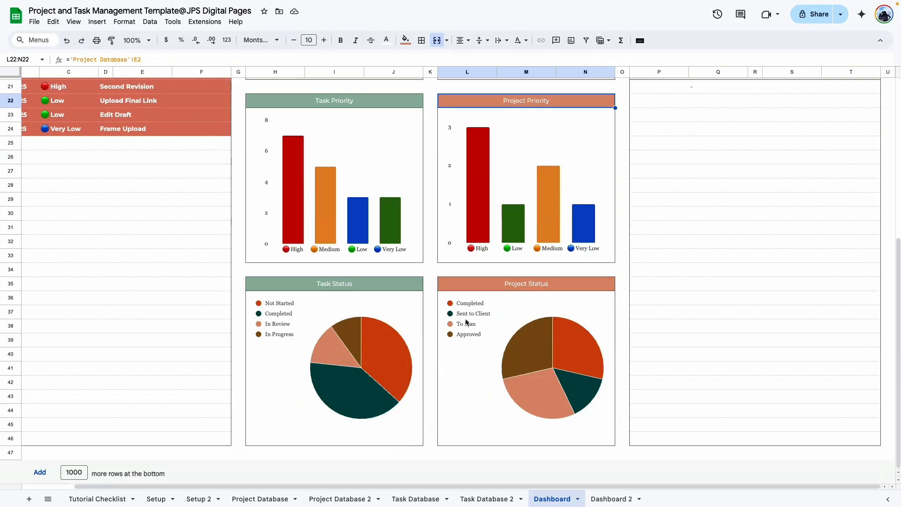
{"action": "left_click", "coordinate": [346, 290]}
{"action": "left_click", "coordinate": [544, 284]}
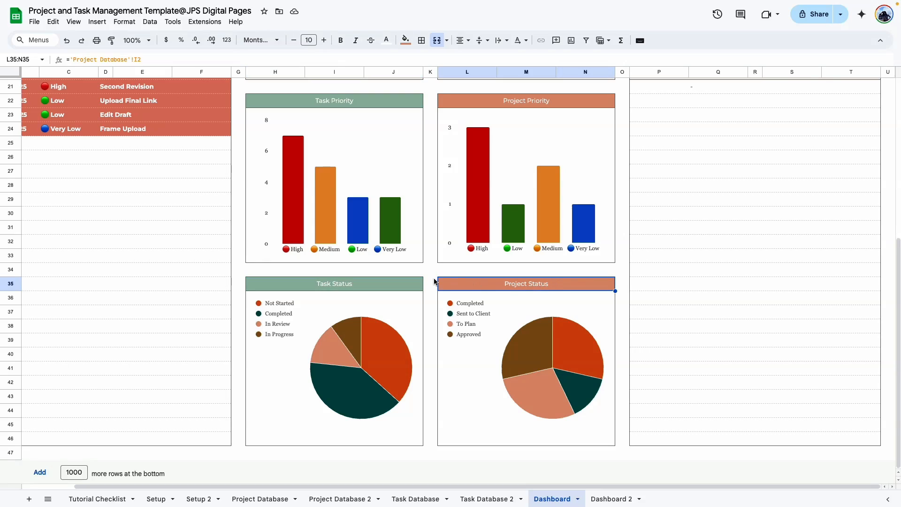
{"action": "left_click", "coordinate": [431, 316]}
{"action": "scroll", "coordinate": [427, 290], "scroll_direction": "up", "scroll_amount": 7}
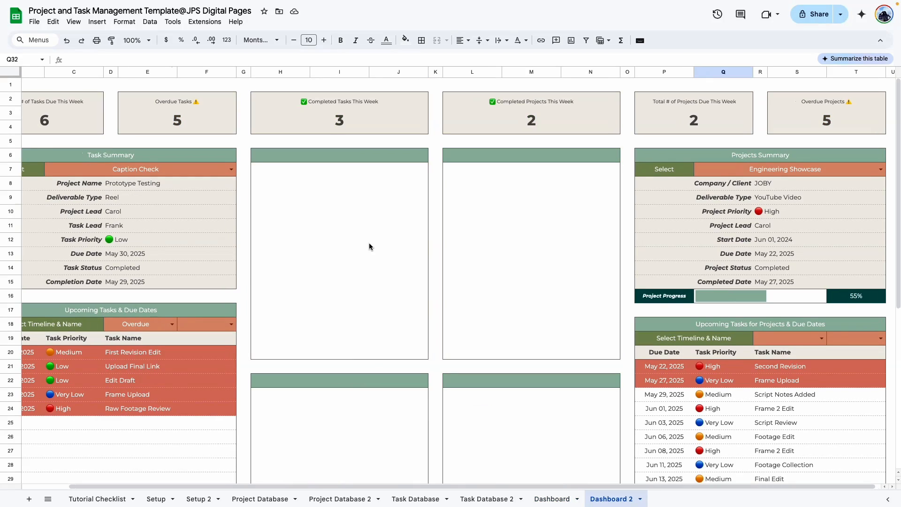
On Dashboard 2, fill the chart areas H7:J20 and L7:N20 with the light beige used in the summary cards.
{"action": "left_click", "coordinate": [369, 247]}
{"action": "left_click", "coordinate": [584, 249], "text": "ctrl"}
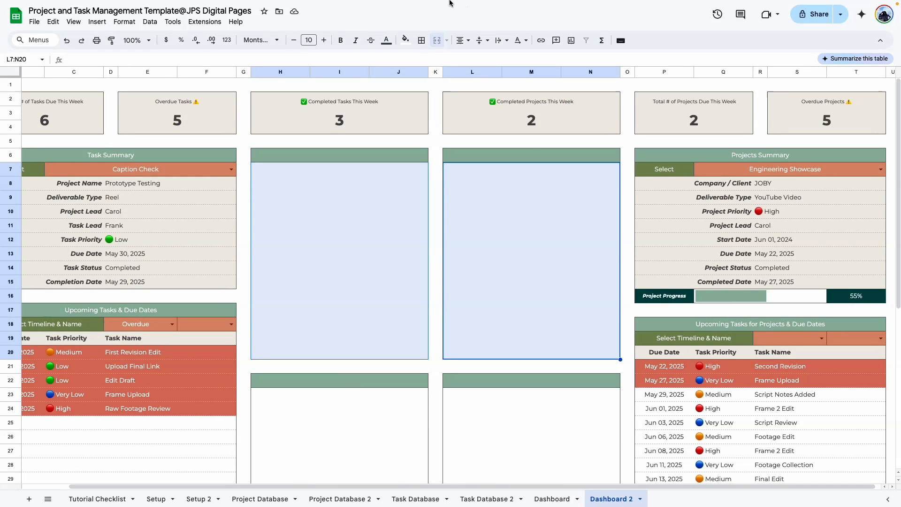
{"action": "left_click", "coordinate": [405, 40]}
{"action": "left_click", "coordinate": [418, 168]}
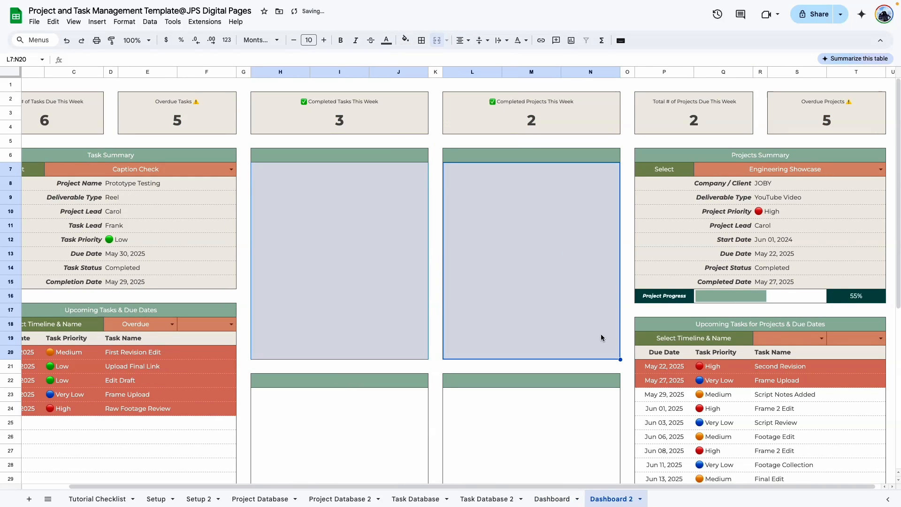
Look up the source reference of the Task Lead chart heading on Dashboard and return to the H6:J6 heading on Dashboard 2.
{"action": "left_click", "coordinate": [322, 150]}
{"action": "left_click", "coordinate": [554, 498]}
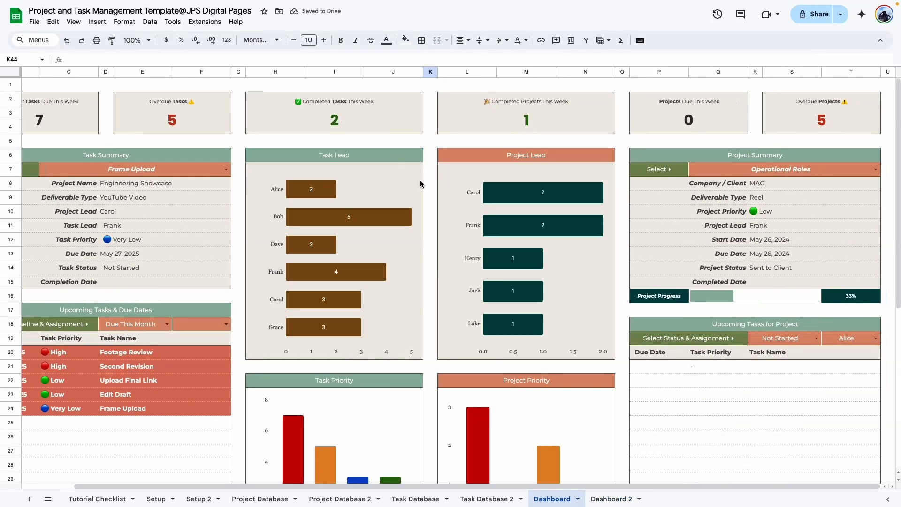
{"action": "left_click", "coordinate": [357, 150]}
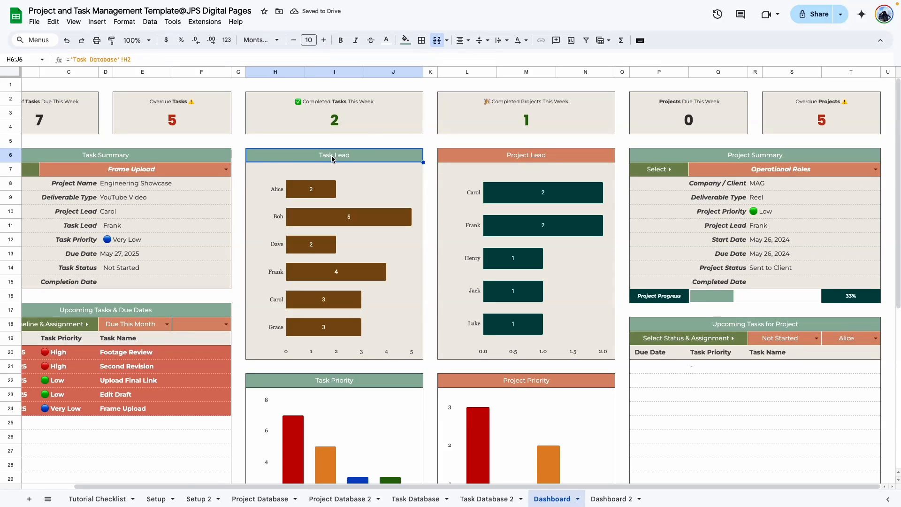
{"action": "left_click", "coordinate": [612, 498]}
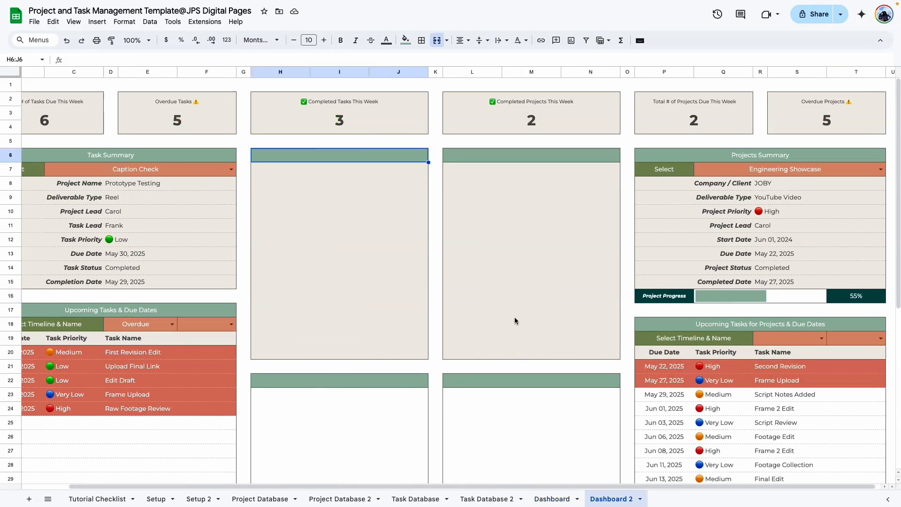
Link the H6:J6 heading on Dashboard 2 to the Task Lead column header in Task Database 2.
{"action": "type", "text": "="}
{"action": "left_click", "coordinate": [487, 499]}
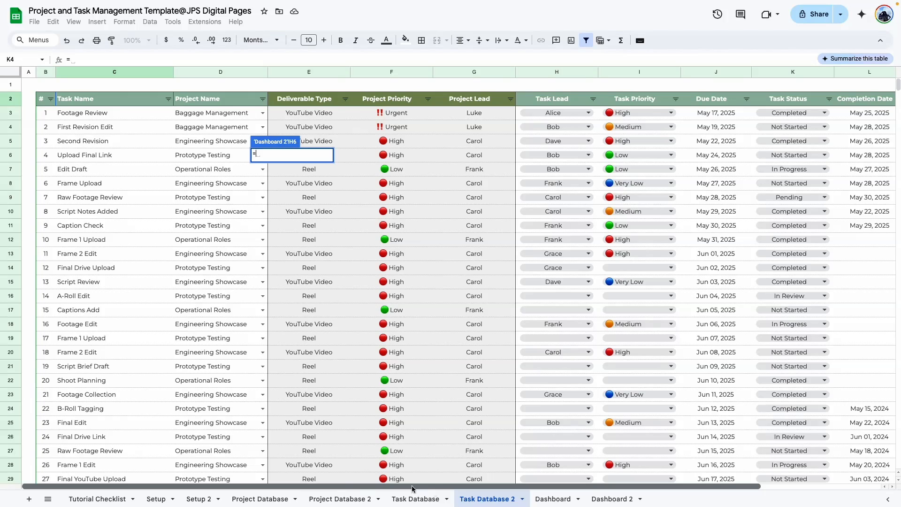
{"action": "key", "text": "Escape"}
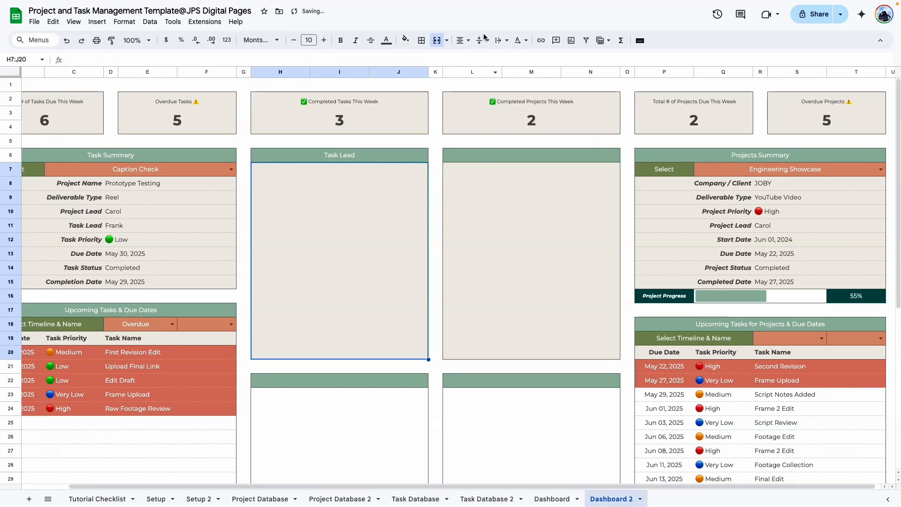
Insert a bar chart for the area under the Task Lead heading on Dashboard 2.
{"action": "left_click", "coordinate": [572, 43]}
{"action": "left_click", "coordinate": [798, 107]}
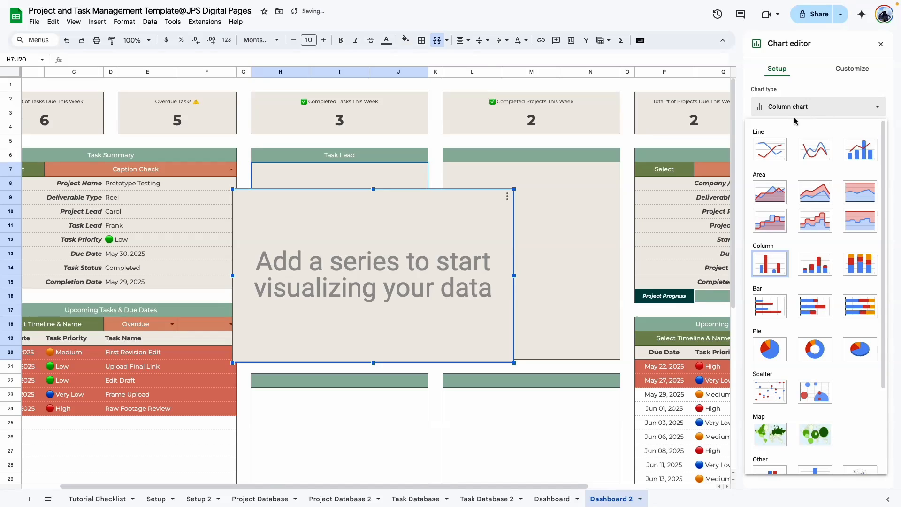
{"action": "left_click", "coordinate": [763, 307]}
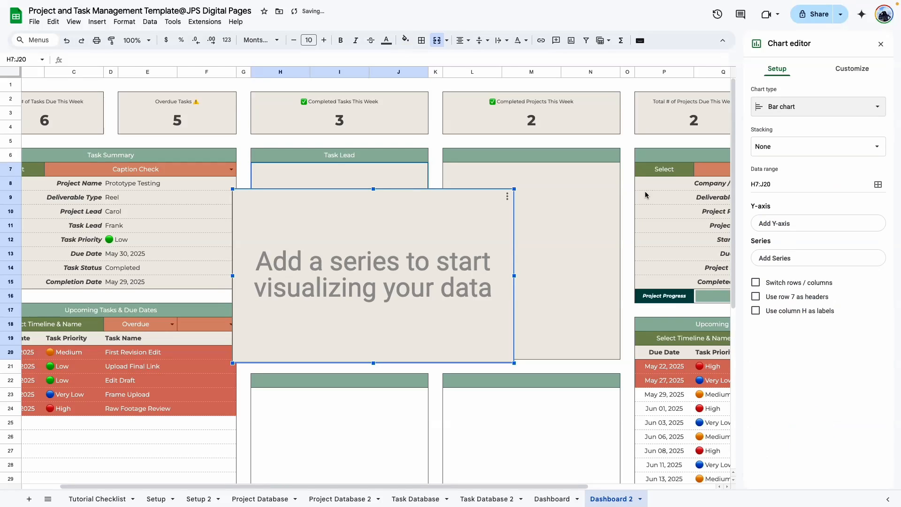
Set the bar chart's data range to 'Task Database 2'!H3:H1000 and aggregate its Y-axis.
{"action": "left_click", "coordinate": [878, 185]}
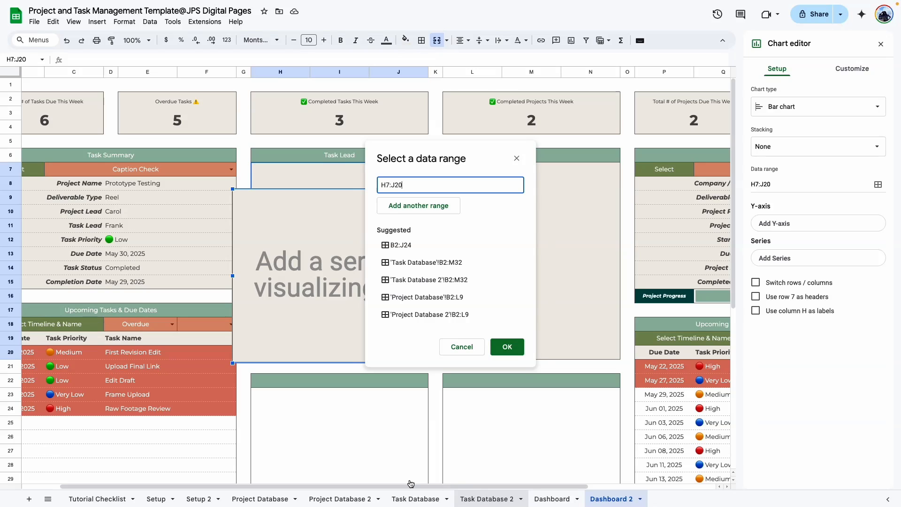
{"action": "left_click", "coordinate": [487, 499]}
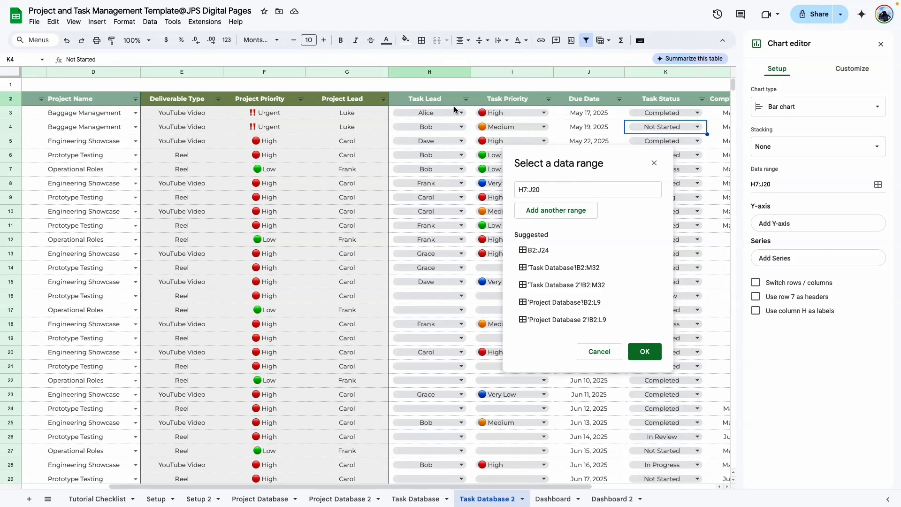
{"action": "left_click_drag", "start_coordinate": [455, 109], "coordinate": [452, 240]}
{"action": "left_click", "coordinate": [618, 190]}
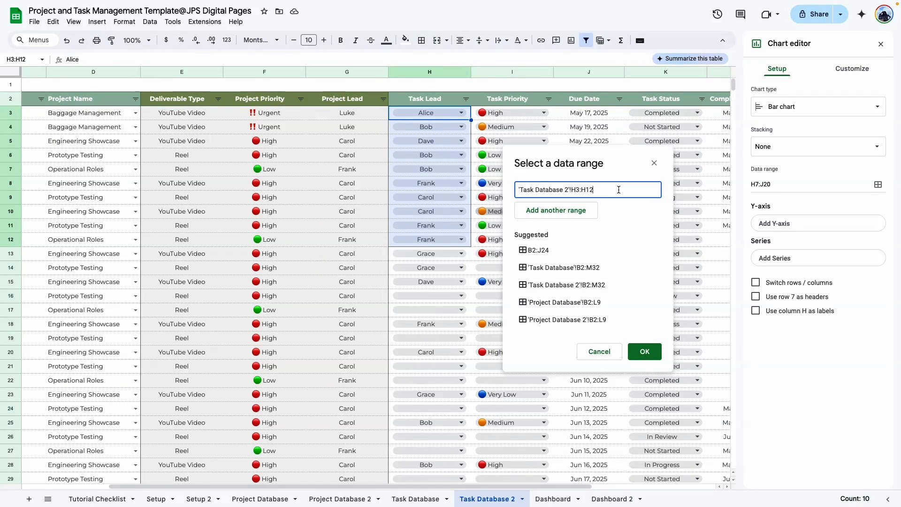
{"action": "type", "text": "000"}
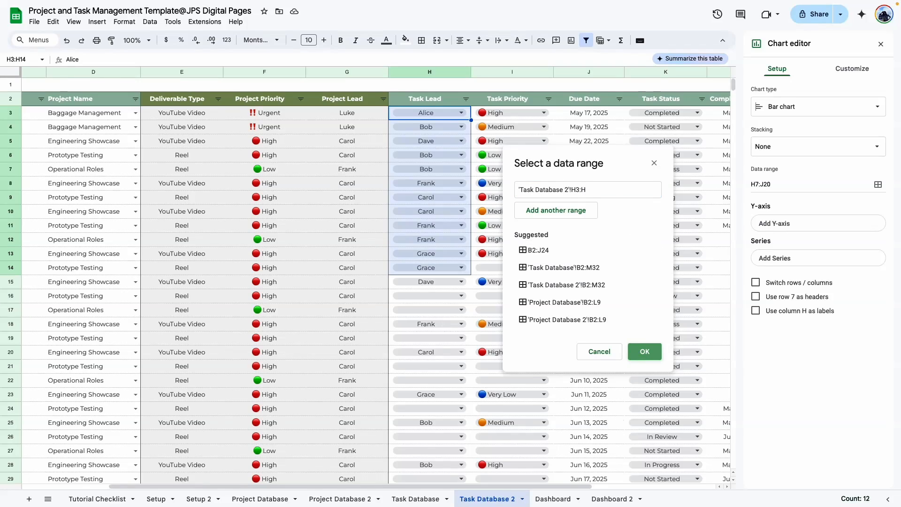
{"action": "left_click", "coordinate": [645, 352]}
{"action": "left_click", "coordinate": [604, 500]}
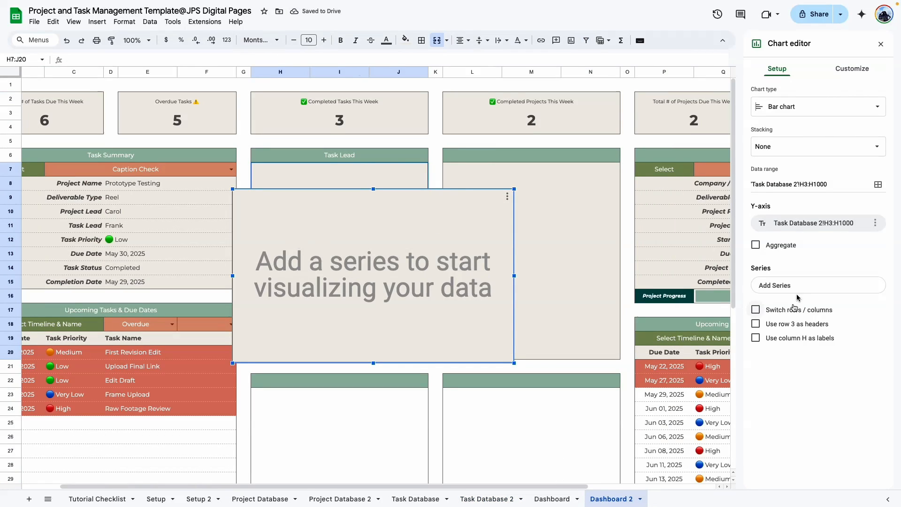
{"action": "left_click", "coordinate": [756, 245]}
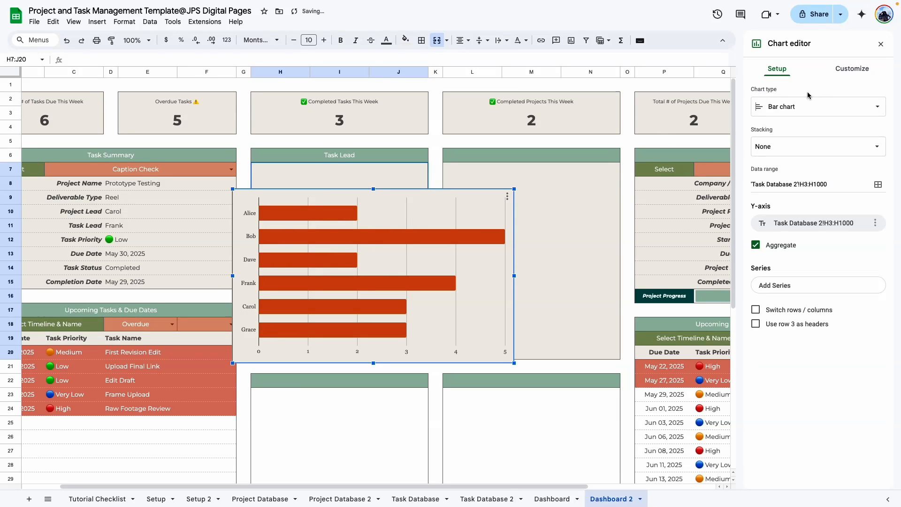
Set the Task Lead chart's background color and border color to None.
{"action": "left_click", "coordinate": [852, 69]}
{"action": "left_click", "coordinate": [777, 94]}
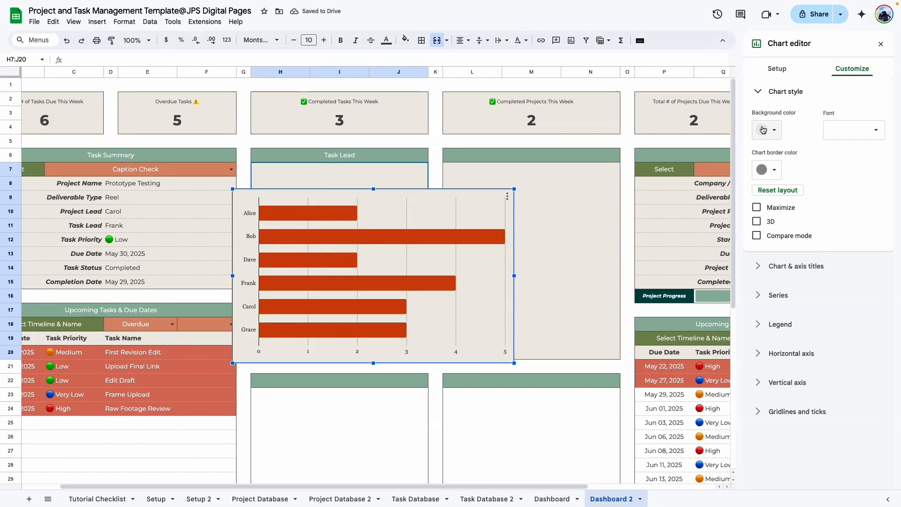
{"action": "left_click", "coordinate": [770, 131]}
{"action": "left_click", "coordinate": [789, 157]}
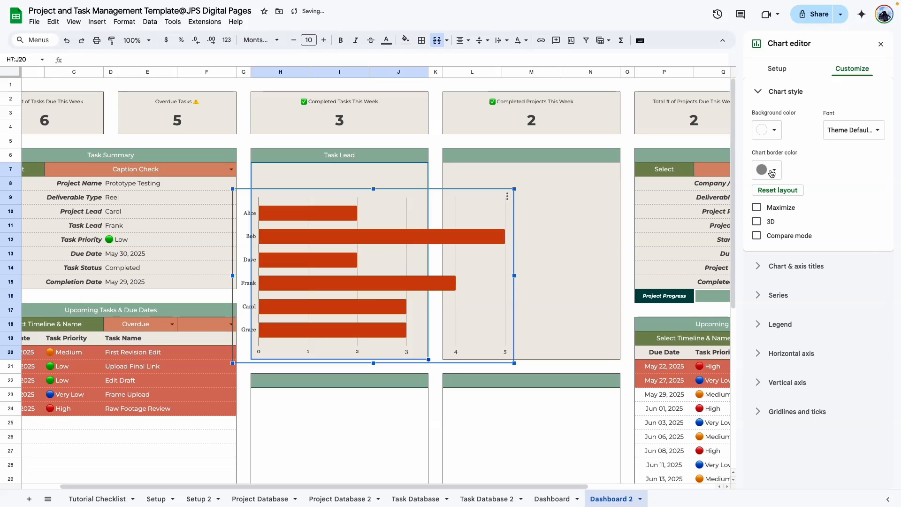
{"action": "left_click", "coordinate": [771, 170]}
{"action": "left_click", "coordinate": [780, 191]}
Move and resize the Task Lead chart so it fits inside the beige area H7:J20.
{"action": "left_click_drag", "start_coordinate": [329, 272], "coordinate": [349, 245]}
{"action": "left_click_drag", "start_coordinate": [535, 253], "coordinate": [424, 252]}
{"action": "left_click_drag", "start_coordinate": [338, 339], "coordinate": [339, 355]}
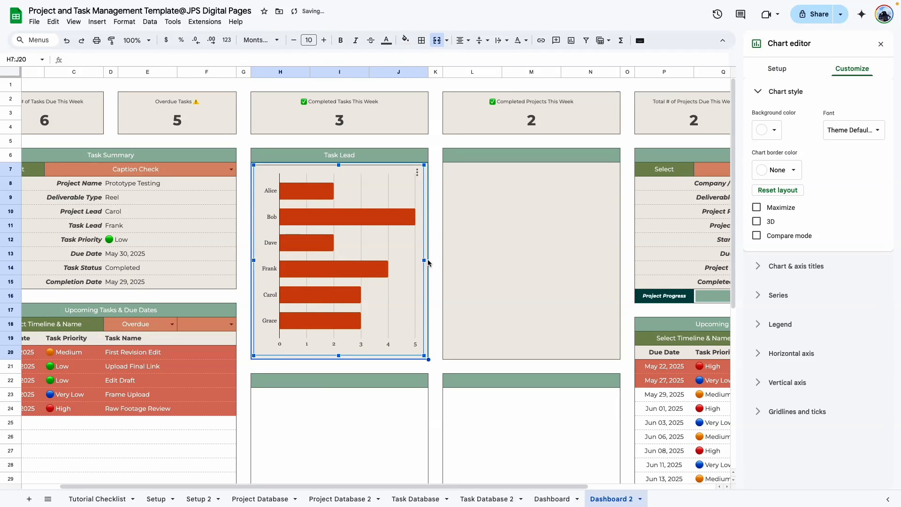
Turn off the horizontal axis's major gridlines in the Task Lead chart.
{"action": "left_click", "coordinate": [436, 197]}
{"action": "double_click", "coordinate": [388, 199]}
{"action": "left_click", "coordinate": [794, 265]}
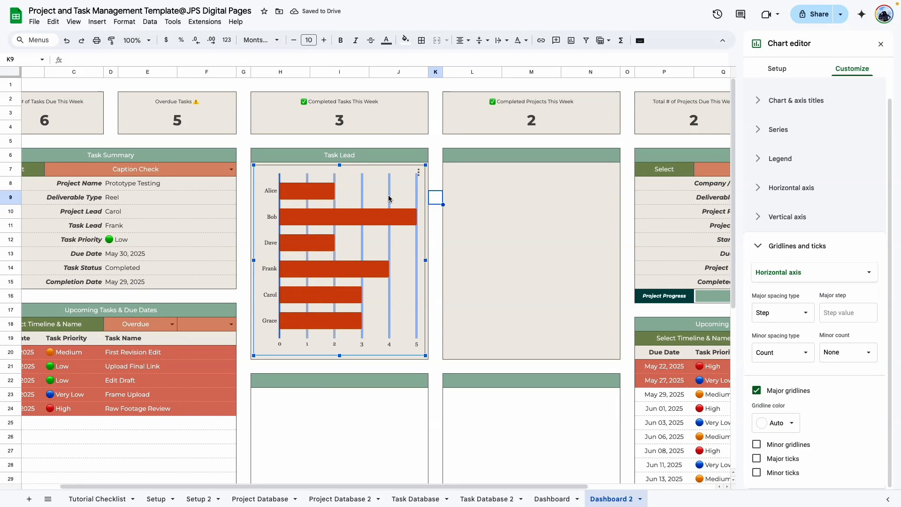
{"action": "left_click", "coordinate": [756, 391]}
{"action": "left_click", "coordinate": [474, 300]}
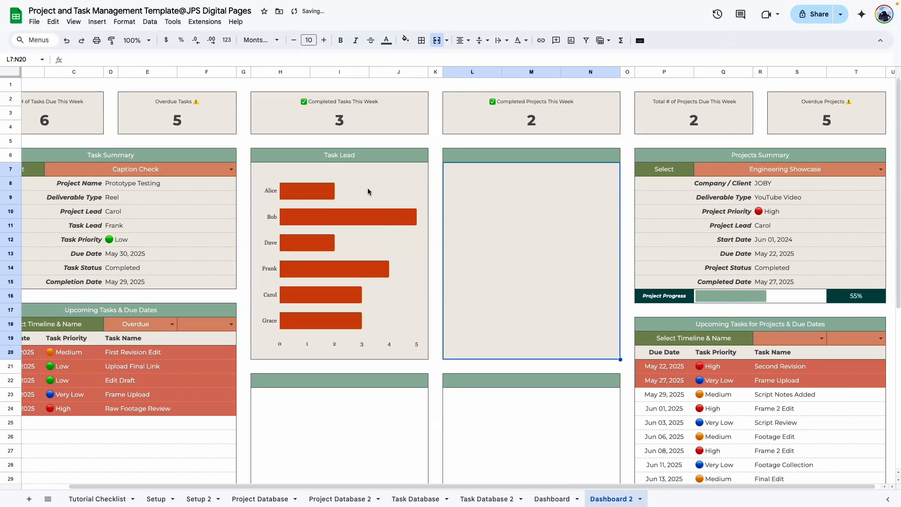
Fill the bars of the Task Lead chart with dark teal.
{"action": "double_click", "coordinate": [392, 222]}
{"action": "left_click", "coordinate": [778, 149]}
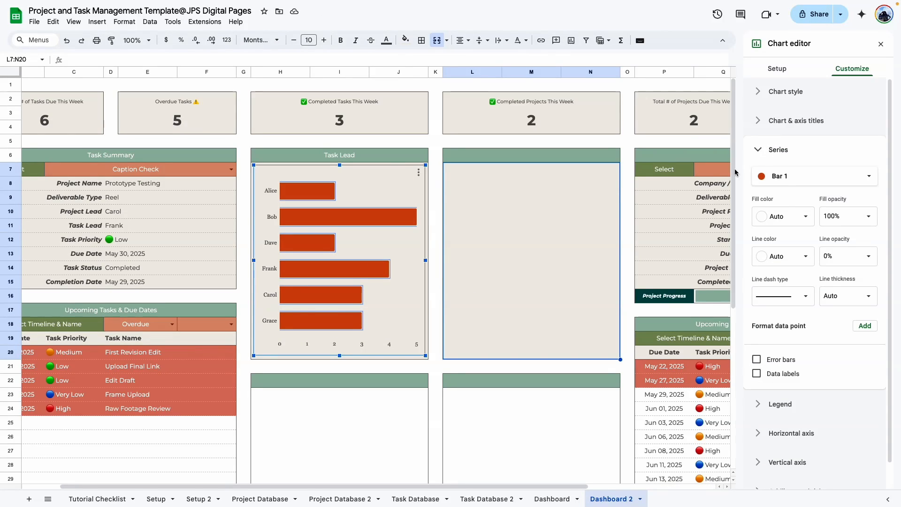
{"action": "left_click", "coordinate": [767, 217]}
{"action": "left_click", "coordinate": [794, 351]}
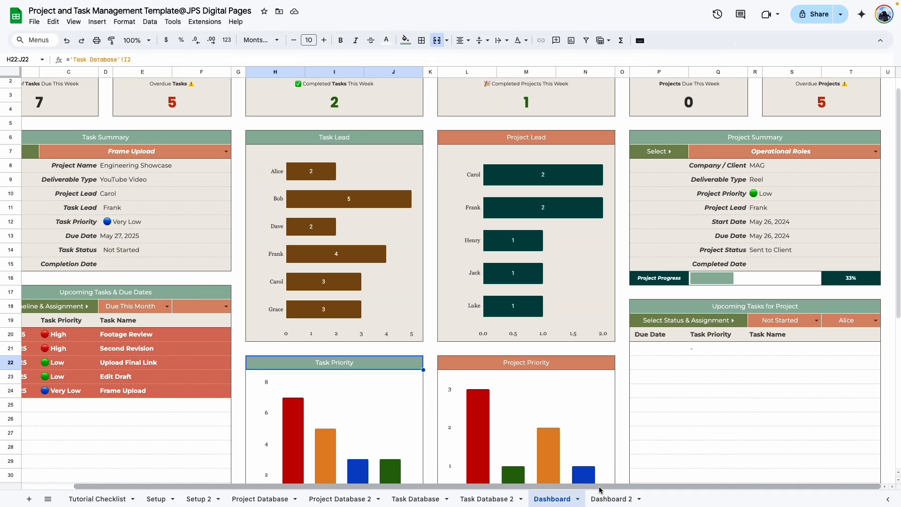
Link the H22:J22 heading on Dashboard 2 to the Task Priority header with ='Task Database 2'!I2.
{"action": "left_click", "coordinate": [606, 498]}
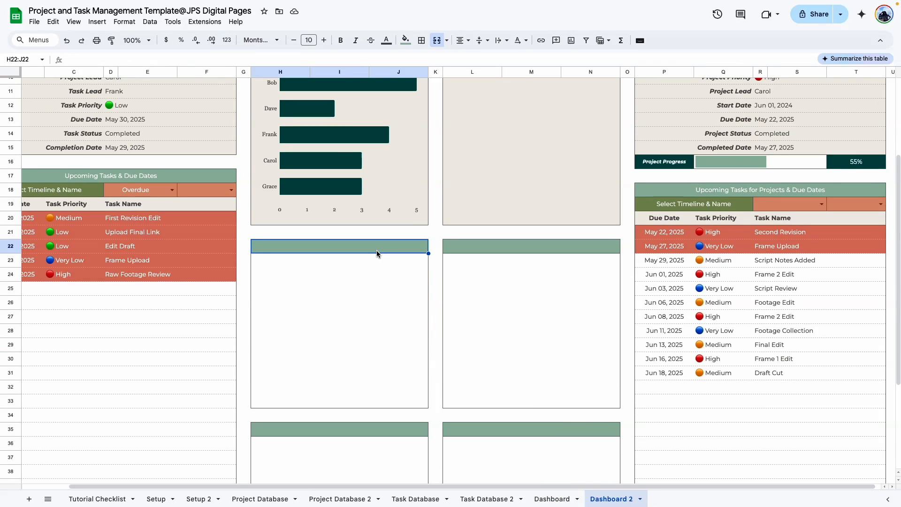
{"action": "type", "text": "="}
{"action": "left_click", "coordinate": [487, 498]}
{"action": "left_click", "coordinate": [507, 94]}
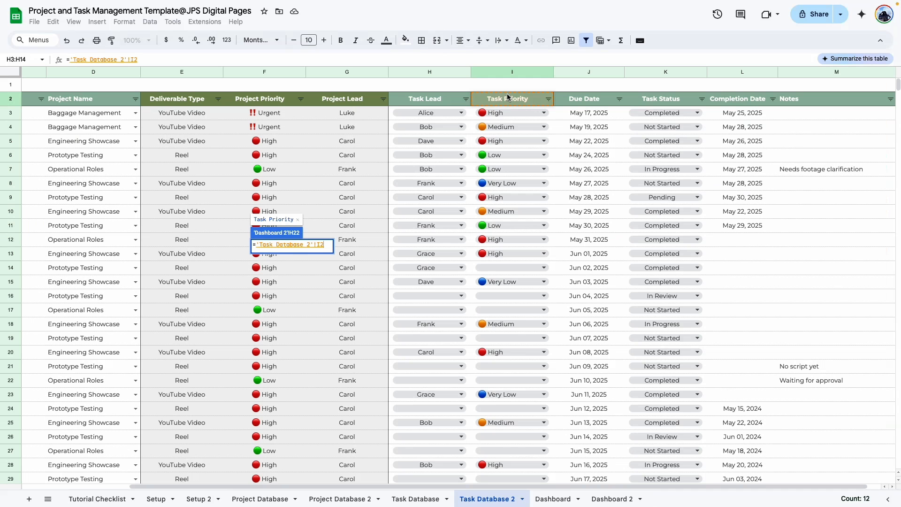
{"action": "key", "text": "Return"}
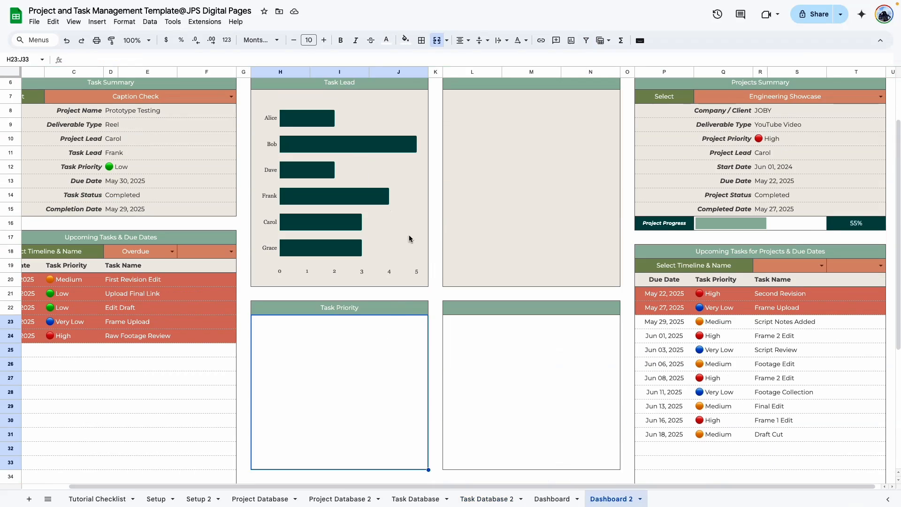
Insert a column chart for the Task Priority area using 'Task Database 2'!I3:I1000 as data range, with the X-axis aggregated.
{"action": "left_click", "coordinate": [571, 40]}
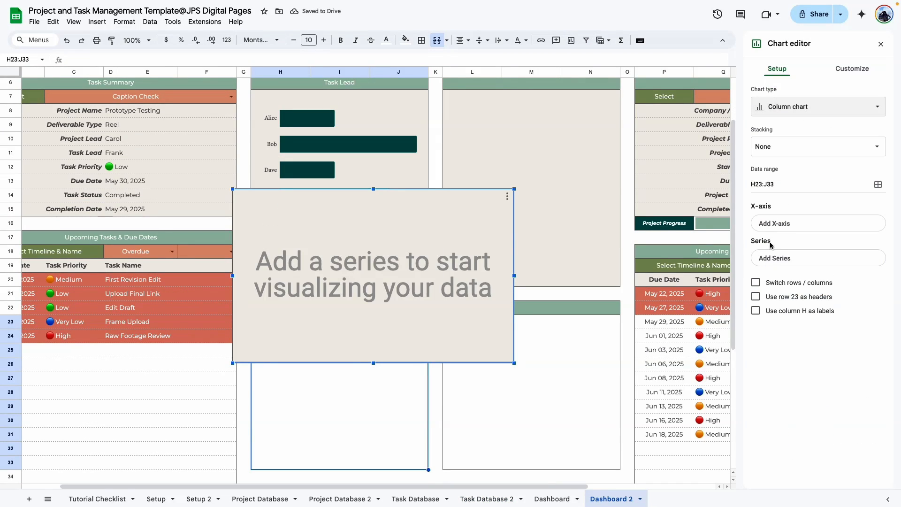
{"action": "left_click", "coordinate": [878, 184]}
{"action": "left_click", "coordinate": [487, 499]}
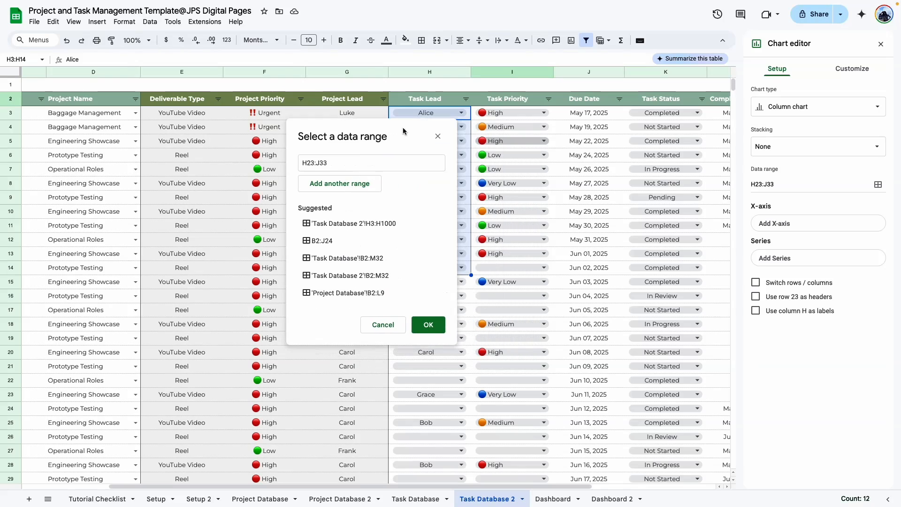
{"action": "left_click_drag", "start_coordinate": [498, 112], "coordinate": [526, 339]}
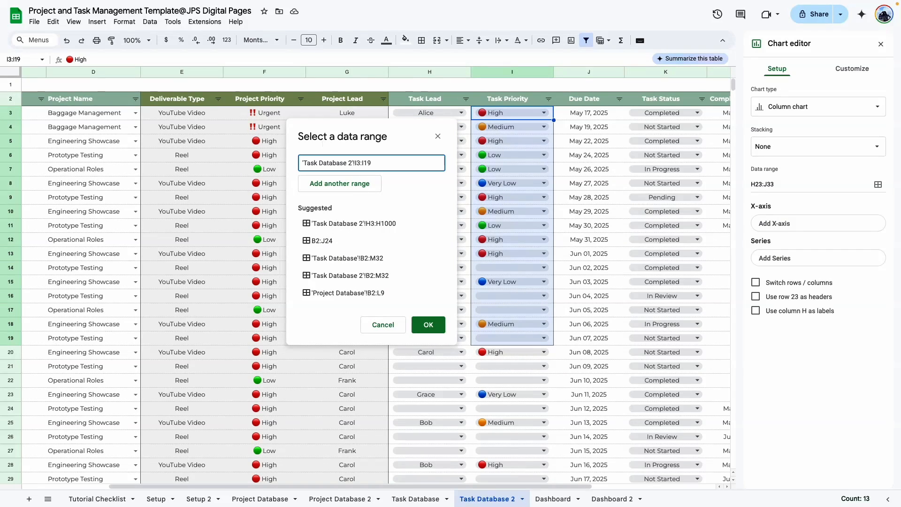
{"action": "type", "text": "1000"}
{"action": "left_click", "coordinate": [428, 325]}
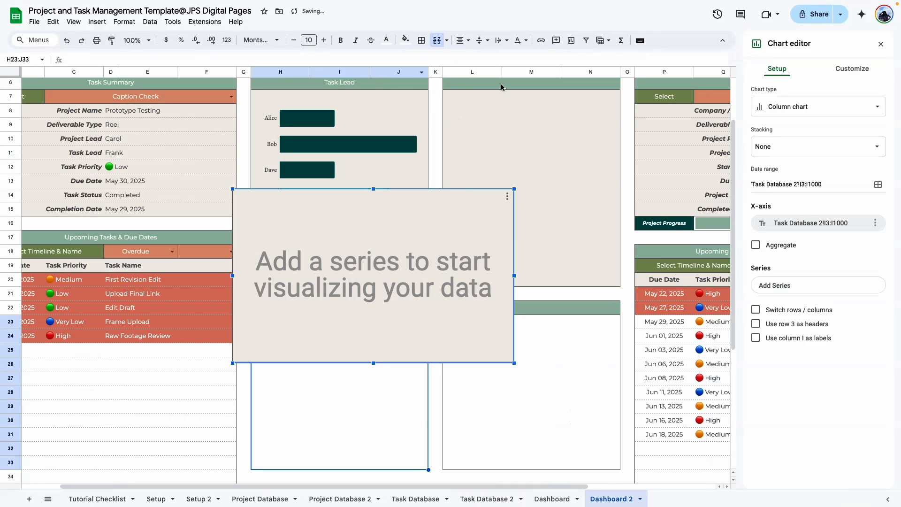
{"action": "left_click", "coordinate": [756, 245]}
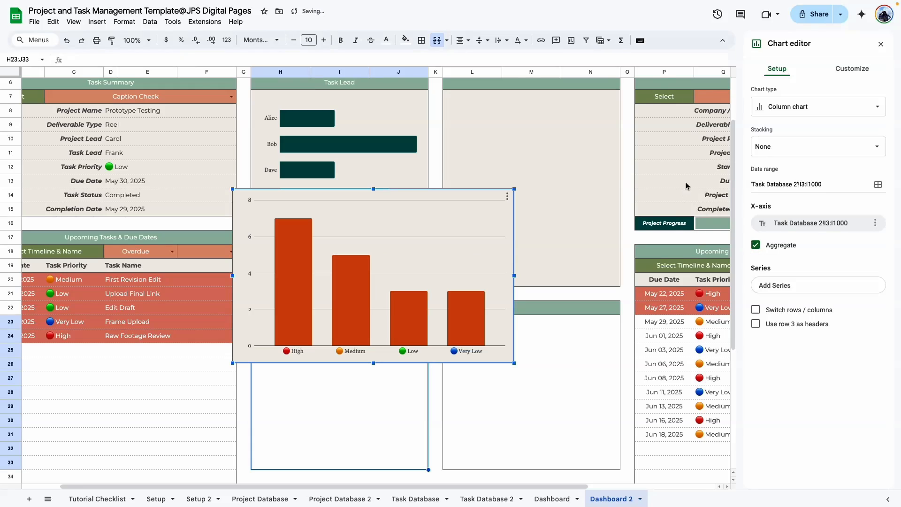
Set the Task Priority chart's background color and border color to None.
{"action": "left_click", "coordinate": [827, 70]}
{"action": "left_click", "coordinate": [786, 91]}
{"action": "left_click", "coordinate": [769, 130]}
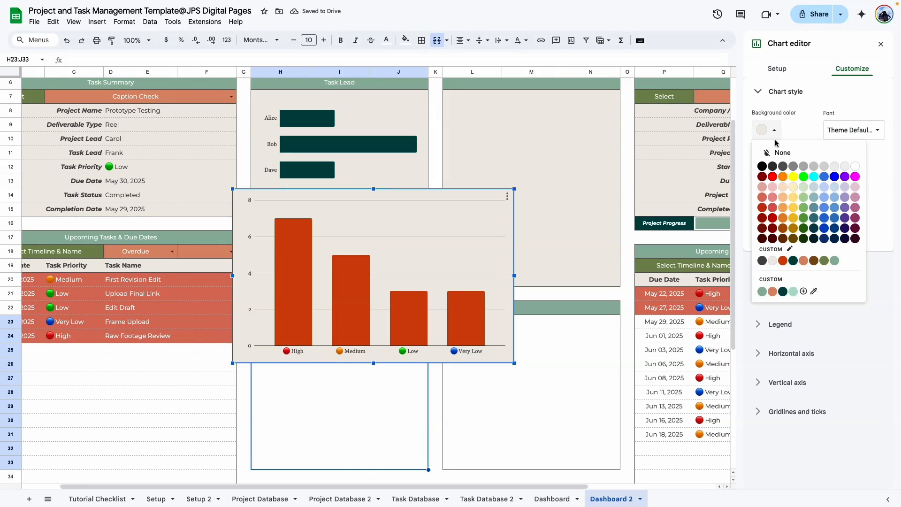
{"action": "left_click", "coordinate": [779, 153]}
{"action": "left_click", "coordinate": [777, 170]}
{"action": "left_click", "coordinate": [773, 193]}
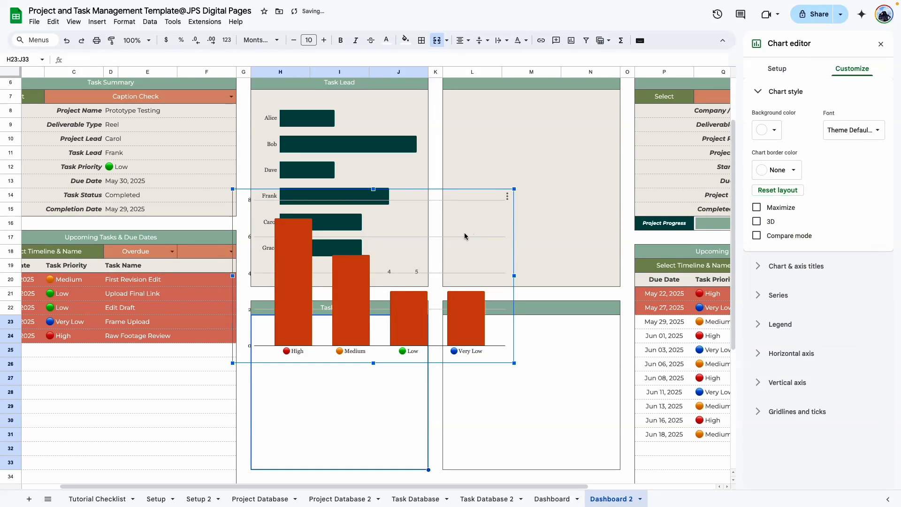
Move and resize the Task Priority chart so it fits inside H23:J33 under its heading.
{"action": "left_click_drag", "start_coordinate": [368, 262], "coordinate": [388, 367]}
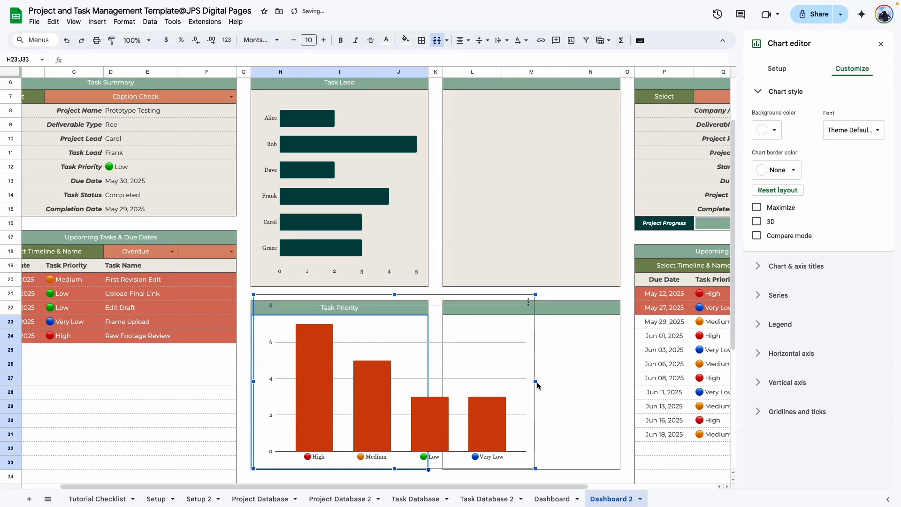
{"action": "left_click_drag", "start_coordinate": [537, 382], "coordinate": [427, 382]}
{"action": "left_click_drag", "start_coordinate": [339, 294], "coordinate": [339, 321]}
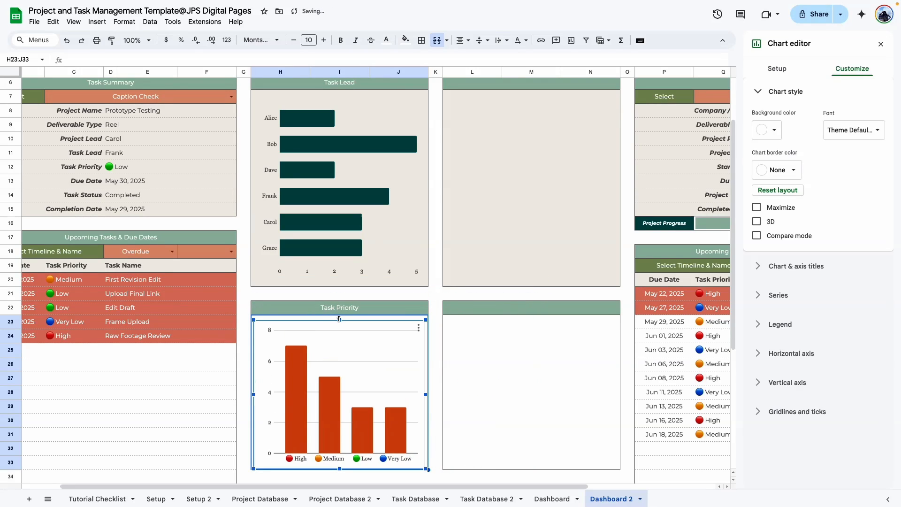
Turn off the vertical axis's major gridlines in the Task Priority chart.
{"action": "left_click", "coordinate": [365, 360]}
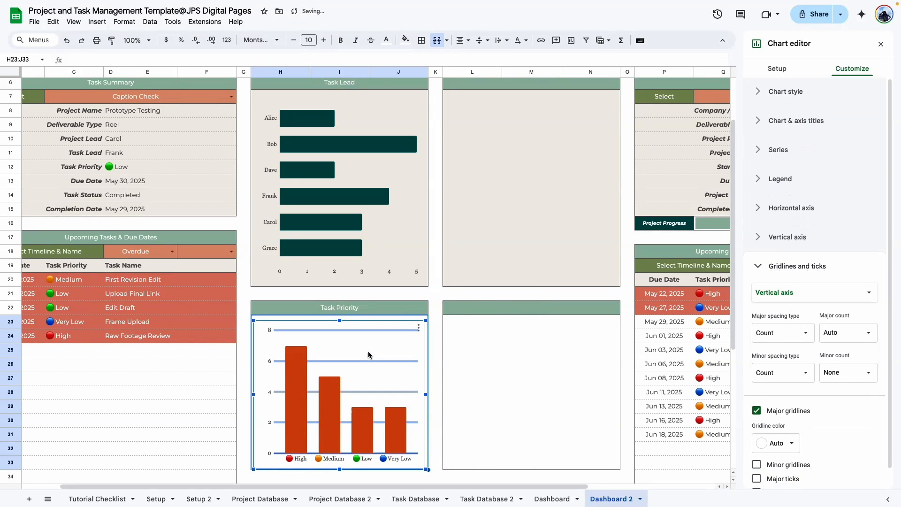
{"action": "left_click", "coordinate": [766, 414]}
{"action": "left_click", "coordinate": [611, 394]}
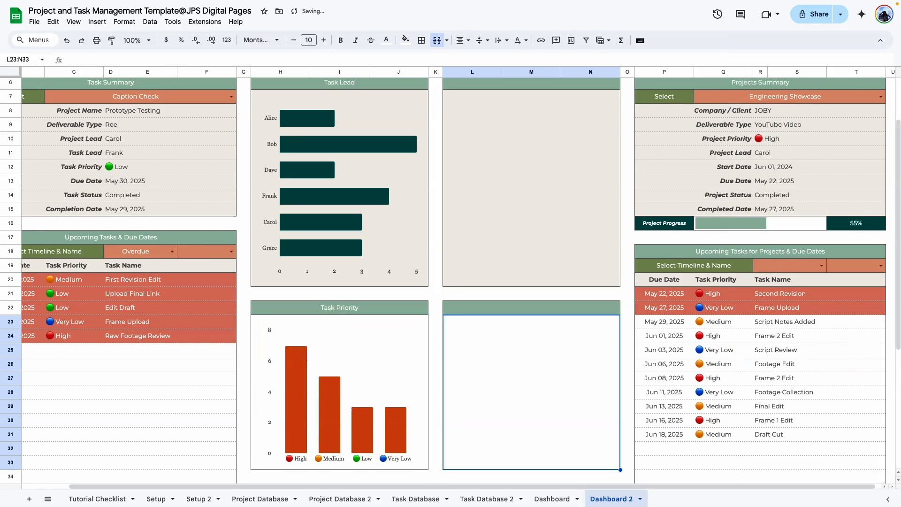
Fill only the High column of the Task Priority chart with dark red.
{"action": "scroll", "coordinate": [516, 376], "scroll_direction": "down", "scroll_amount": 3}
{"action": "left_click", "coordinate": [436, 360]}
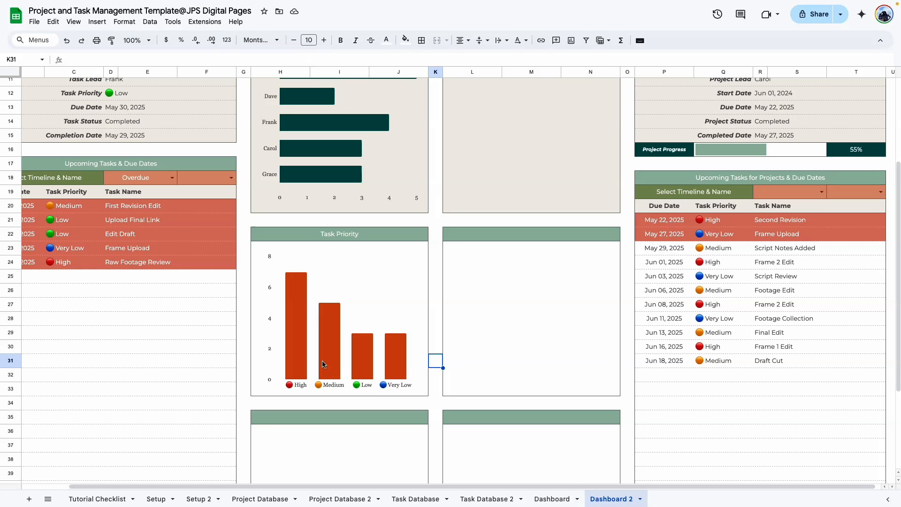
{"action": "double_click", "coordinate": [302, 331]}
{"action": "left_click", "coordinate": [299, 292]}
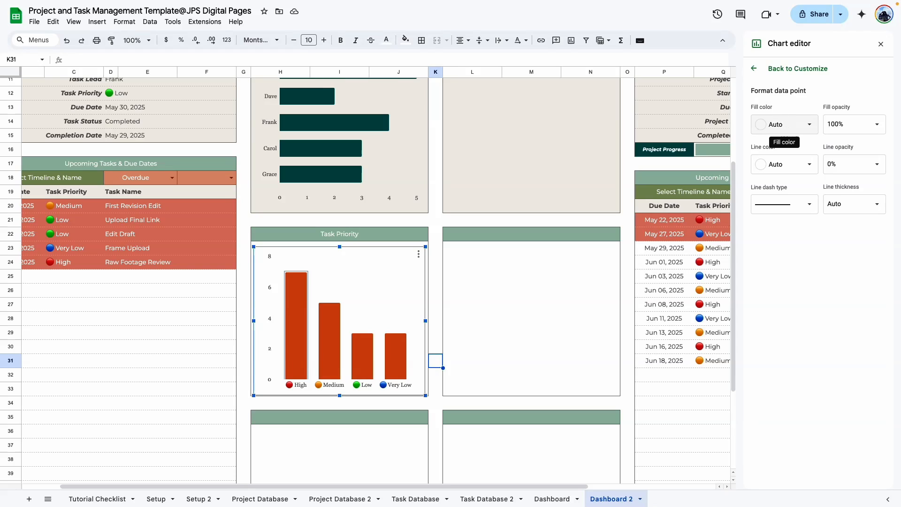
{"action": "left_click", "coordinate": [788, 125]}
{"action": "left_click", "coordinate": [762, 230]}
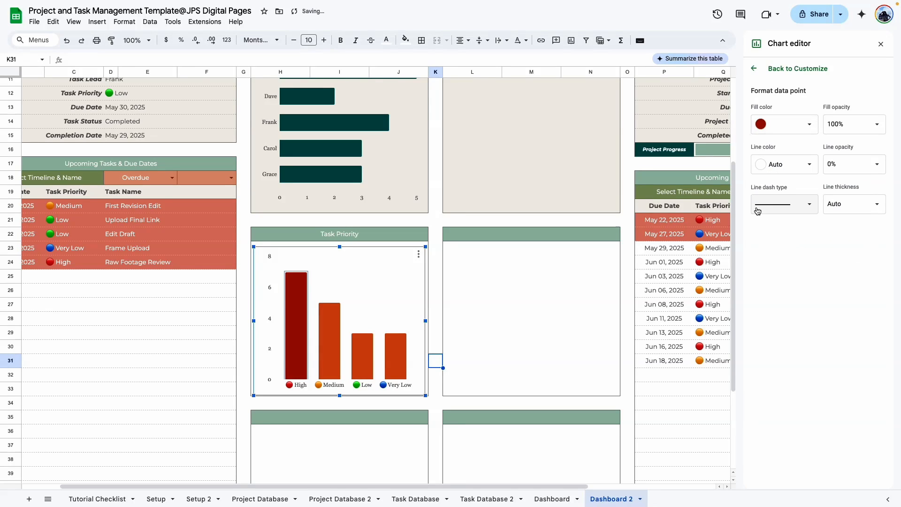
Fill only the Medium column of the Task Priority chart with dark orange.
{"action": "left_click", "coordinate": [330, 347]}
{"action": "left_click", "coordinate": [787, 125]}
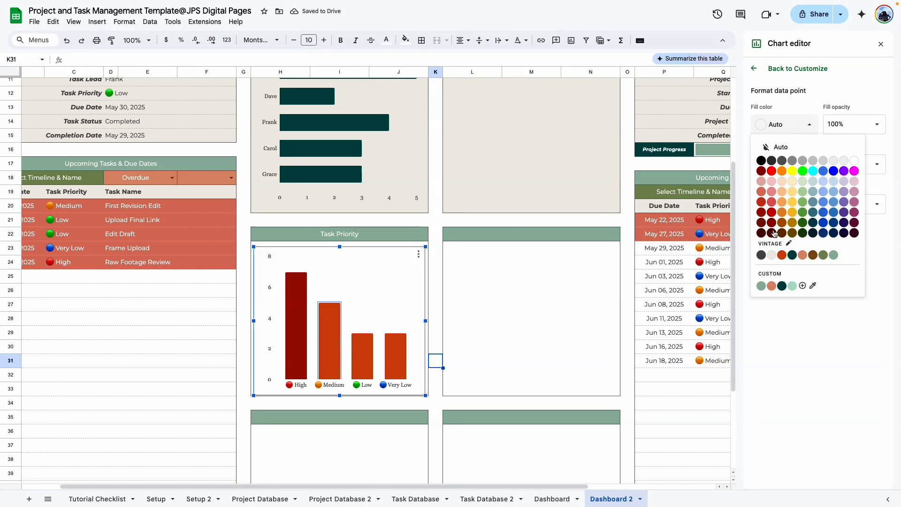
{"action": "left_click", "coordinate": [780, 229]}
Fill only the Low column of the Task Priority chart with the green sampled from its axis label's icon.
{"action": "left_click", "coordinate": [360, 366]}
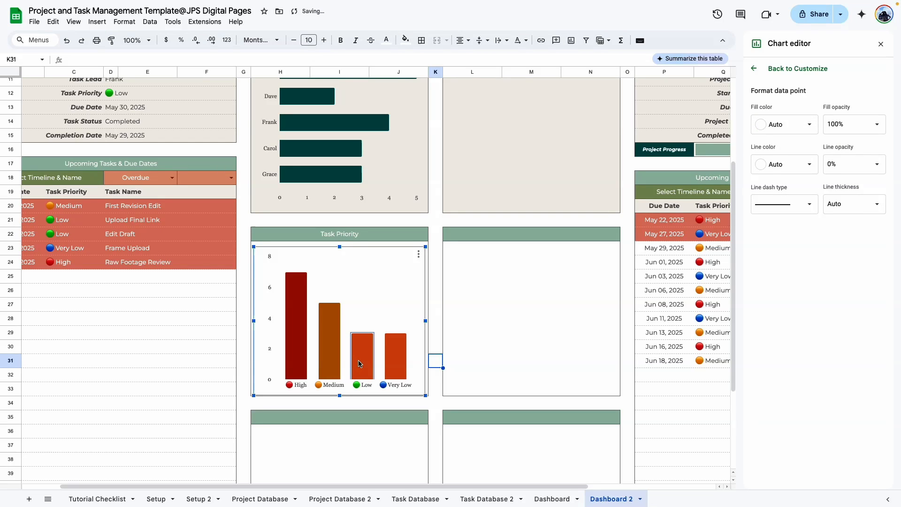
{"action": "left_click", "coordinate": [788, 125]}
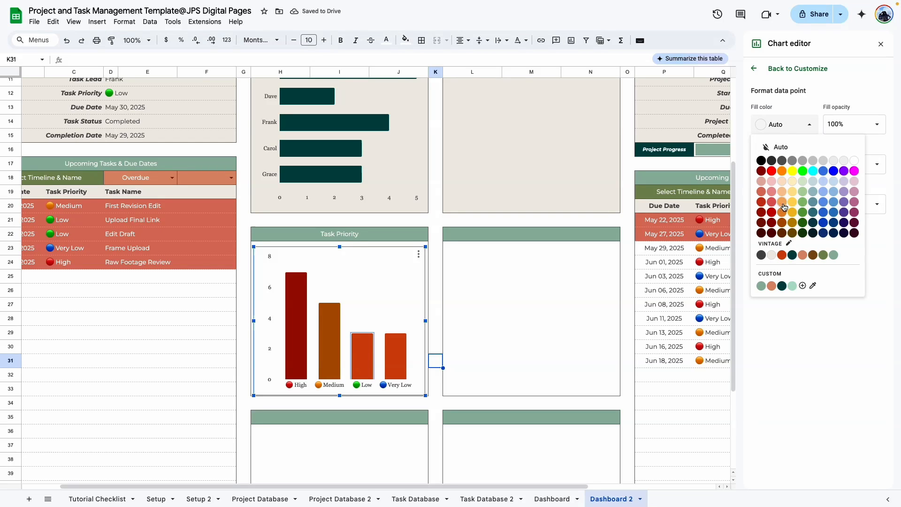
{"action": "left_click", "coordinate": [814, 286]}
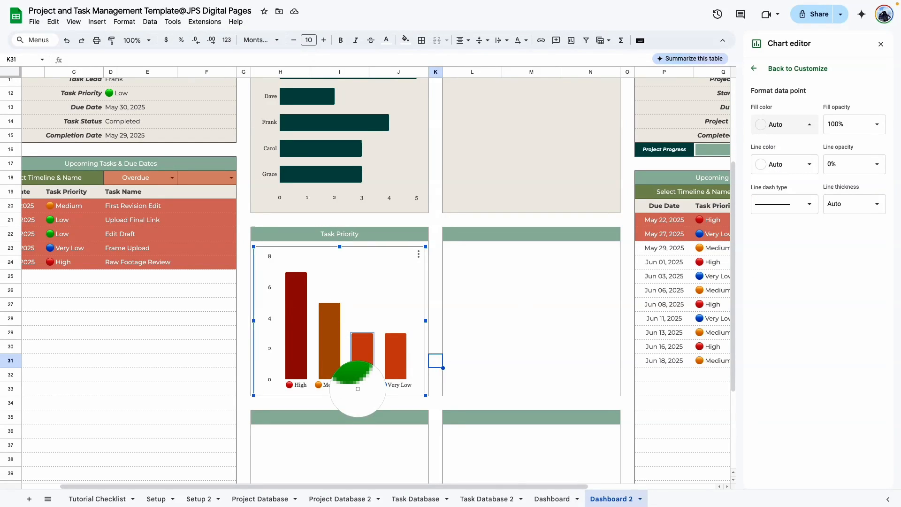
{"action": "left_click", "coordinate": [359, 386]}
Fill only the Very Low column of the Task Priority chart with the blue sampled from its axis label's icon.
{"action": "left_click", "coordinate": [396, 357]}
{"action": "left_click", "coordinate": [787, 125]}
{"action": "left_click", "coordinate": [814, 286]}
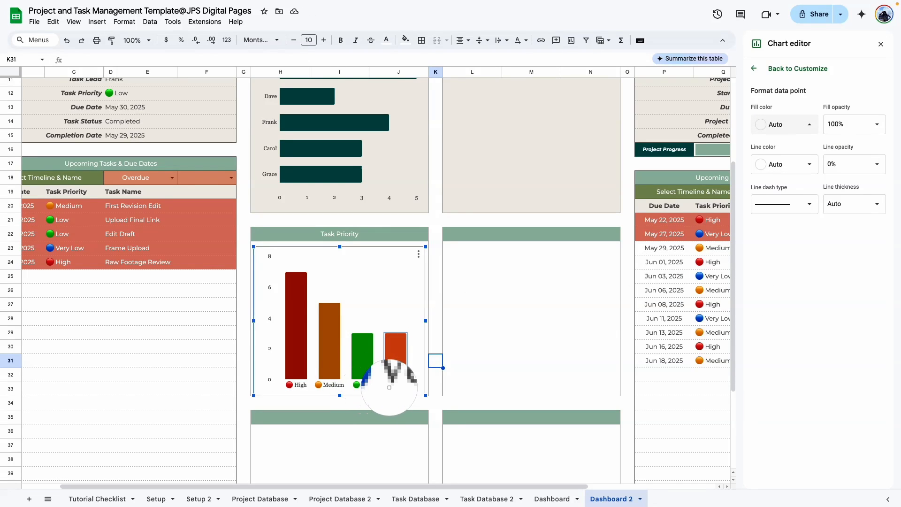
{"action": "left_click", "coordinate": [385, 386]}
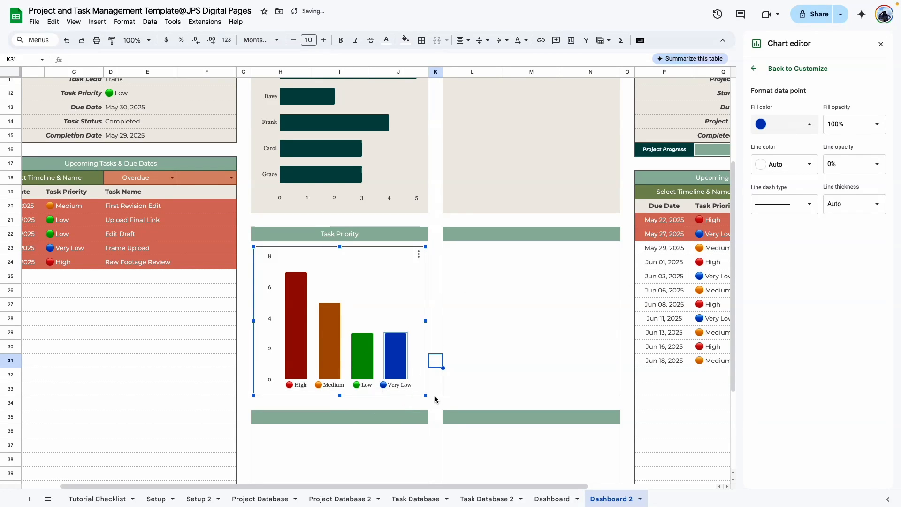
{"action": "left_click", "coordinate": [436, 402]}
Link the heading in H35 of Dashboard 2 to the Task Status header with ='Task Database 2'!K2.
{"action": "scroll", "coordinate": [394, 347], "scroll_direction": "down", "scroll_amount": 1}
{"action": "left_click", "coordinate": [559, 499]}
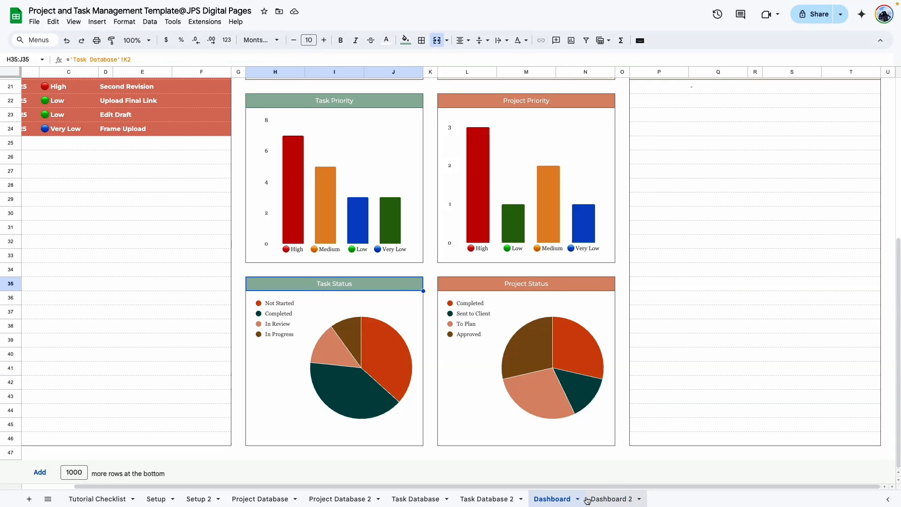
{"action": "left_click", "coordinate": [605, 503]}
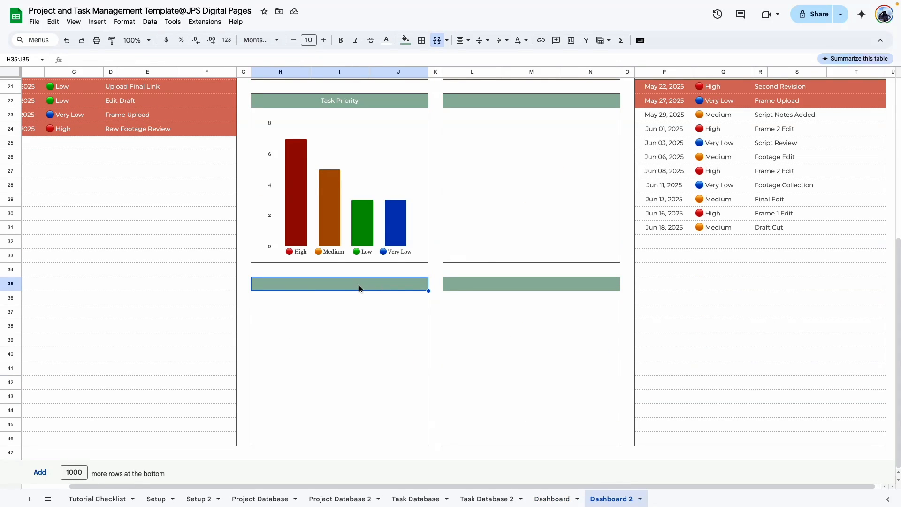
{"action": "type", "text": "="}
{"action": "left_click", "coordinate": [487, 499]}
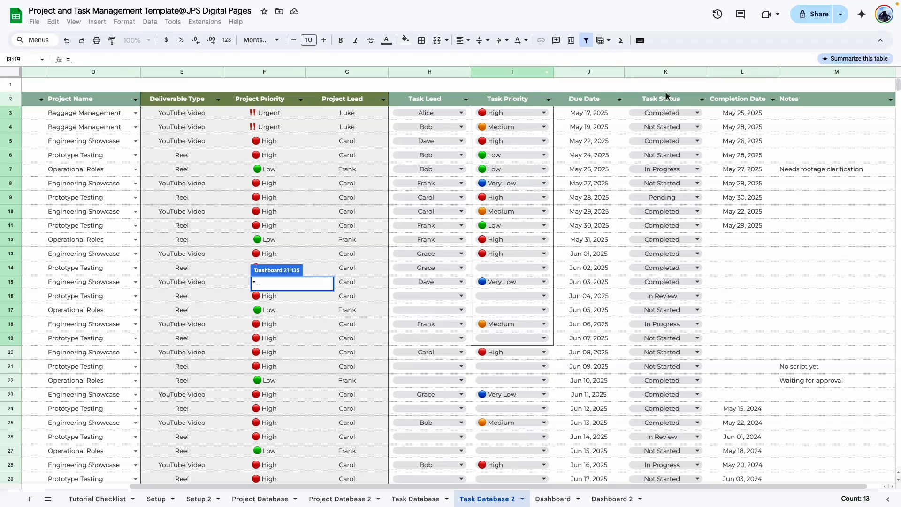
{"action": "left_click", "coordinate": [667, 97]}
{"action": "key", "text": "Return"}
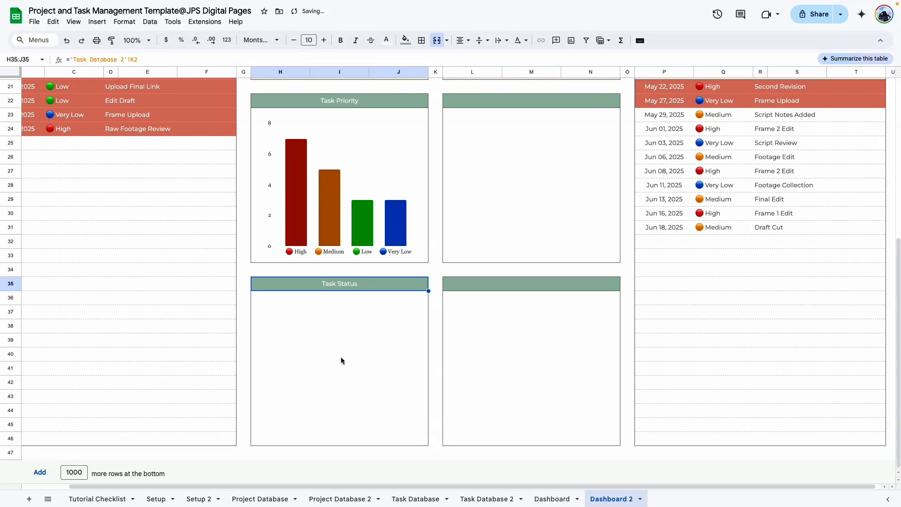
Insert a chart for the area H36:J46 under the Task Status heading and make it a pie chart.
{"action": "left_click", "coordinate": [341, 361]}
{"action": "left_click", "coordinate": [571, 40]}
{"action": "left_click", "coordinate": [793, 108]}
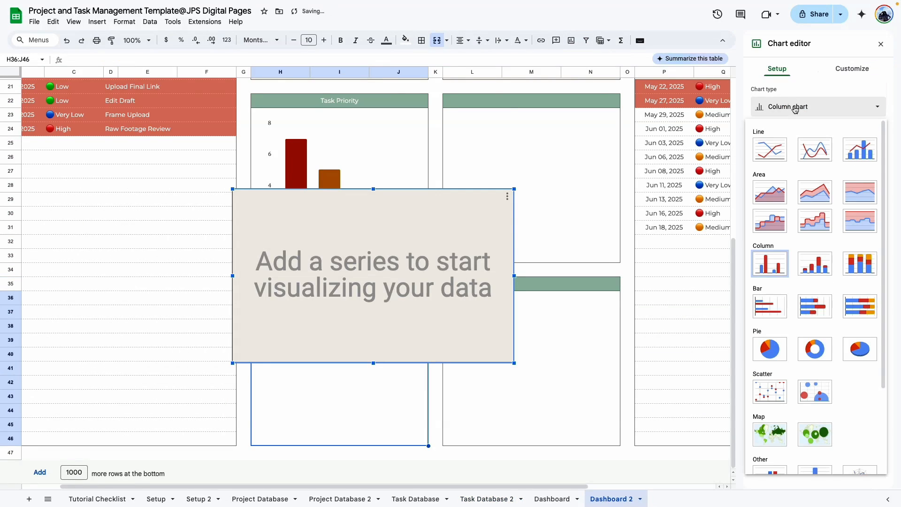
{"action": "left_click", "coordinate": [770, 349]}
Set the pie chart's data range to 'Task Database 2'!K3:K and aggregate its labels.
{"action": "left_click", "coordinate": [879, 145]}
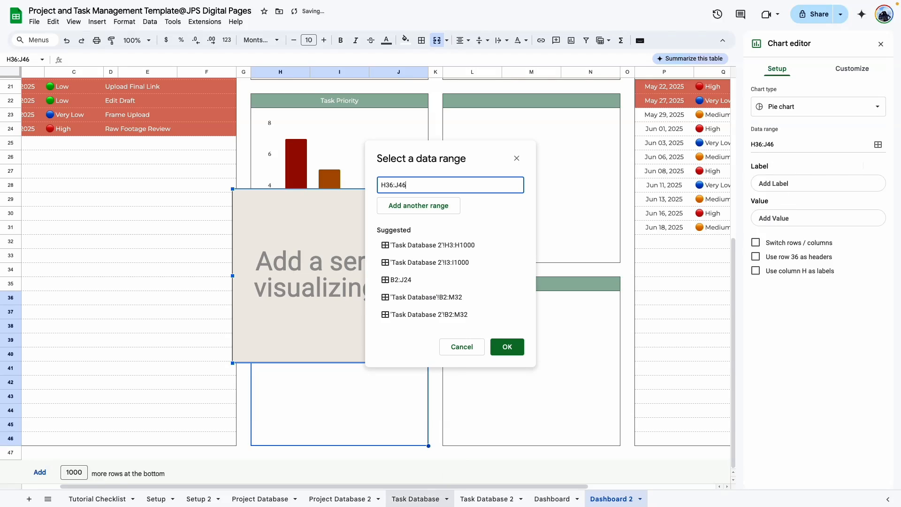
{"action": "left_click", "coordinate": [501, 501]}
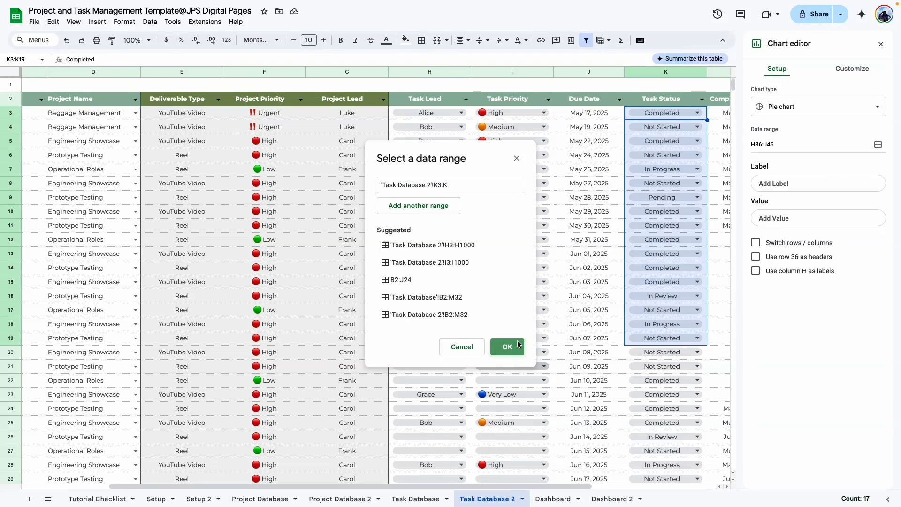
{"action": "left_click", "coordinate": [507, 346]}
{"action": "left_click", "coordinate": [757, 205]}
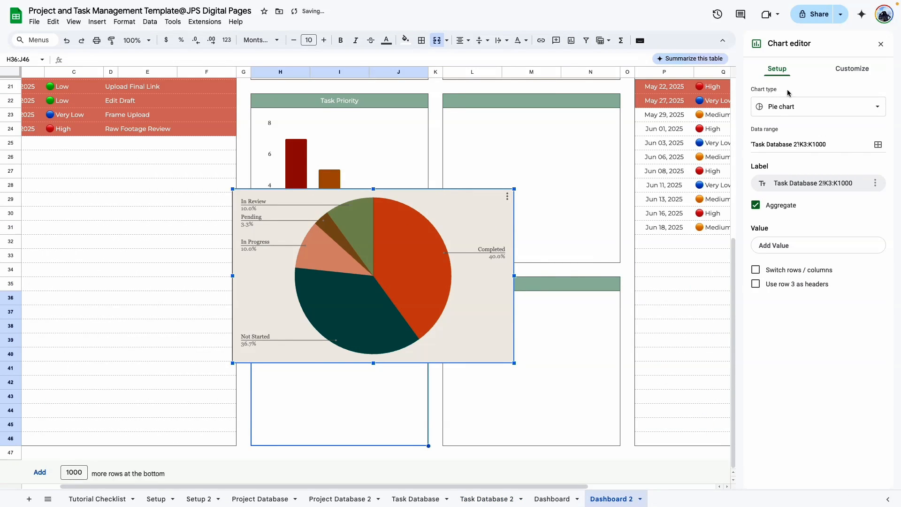
Set the Task Status pie chart's background color and border color to None.
{"action": "left_click", "coordinate": [859, 71]}
{"action": "left_click", "coordinate": [790, 93]}
{"action": "left_click", "coordinate": [773, 130]}
{"action": "left_click", "coordinate": [780, 152]}
{"action": "left_click", "coordinate": [768, 170]}
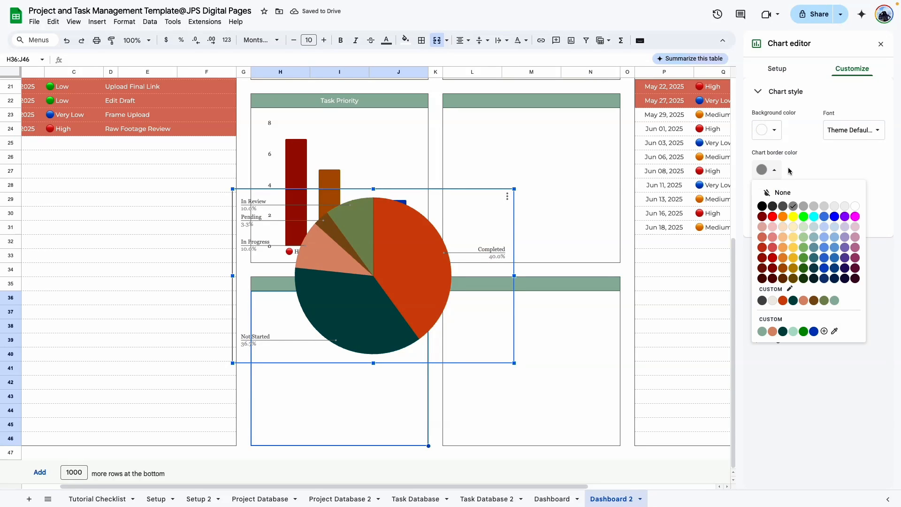
{"action": "left_click", "coordinate": [798, 188]}
Move and resize the Task Status pie chart so it fits inside H36:J46 under its heading.
{"action": "left_click_drag", "start_coordinate": [514, 276], "coordinate": [502, 358]}
{"action": "left_click_drag", "start_coordinate": [413, 357], "coordinate": [425, 358]}
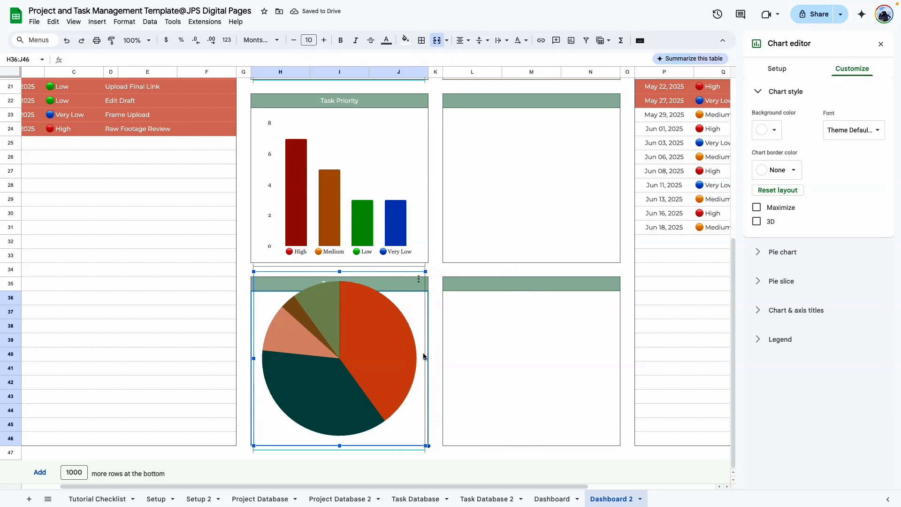
{"action": "left_click_drag", "start_coordinate": [340, 272], "coordinate": [340, 295]}
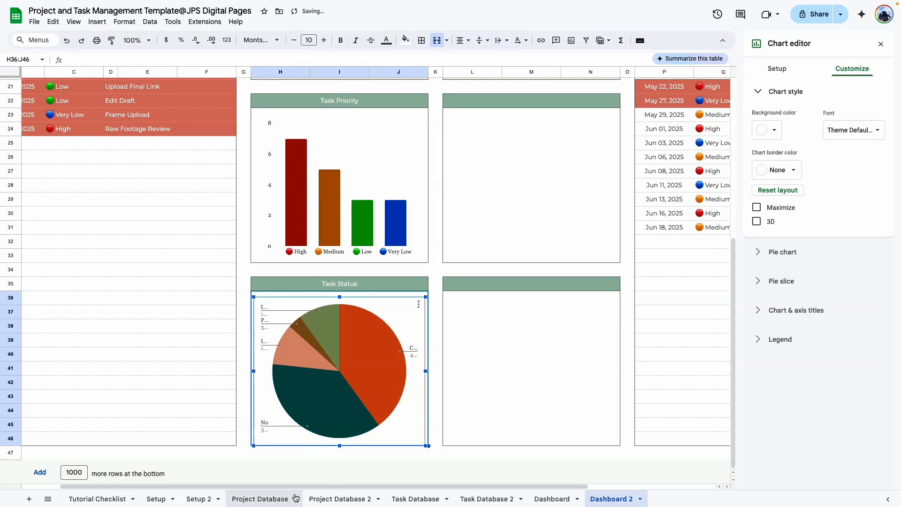
{"action": "left_click_drag", "start_coordinate": [339, 446], "coordinate": [340, 443]}
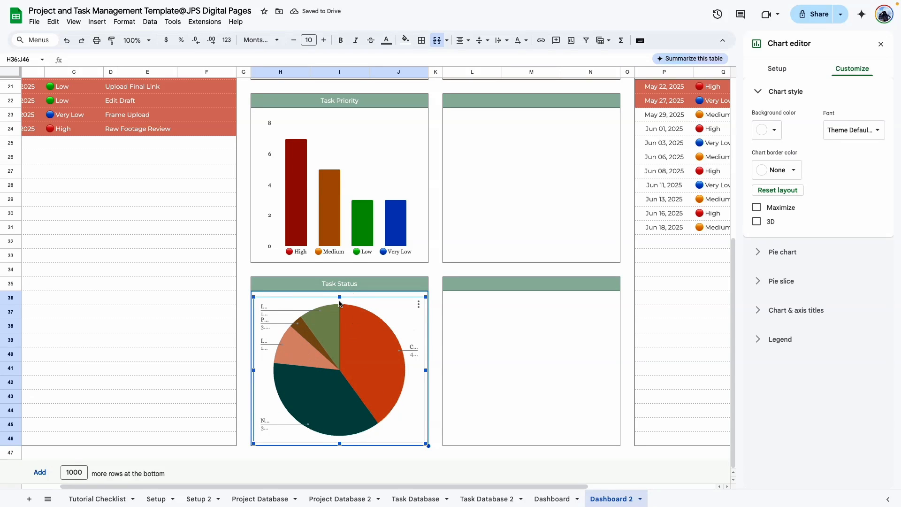
{"action": "left_click_drag", "start_coordinate": [339, 297], "coordinate": [339, 292]}
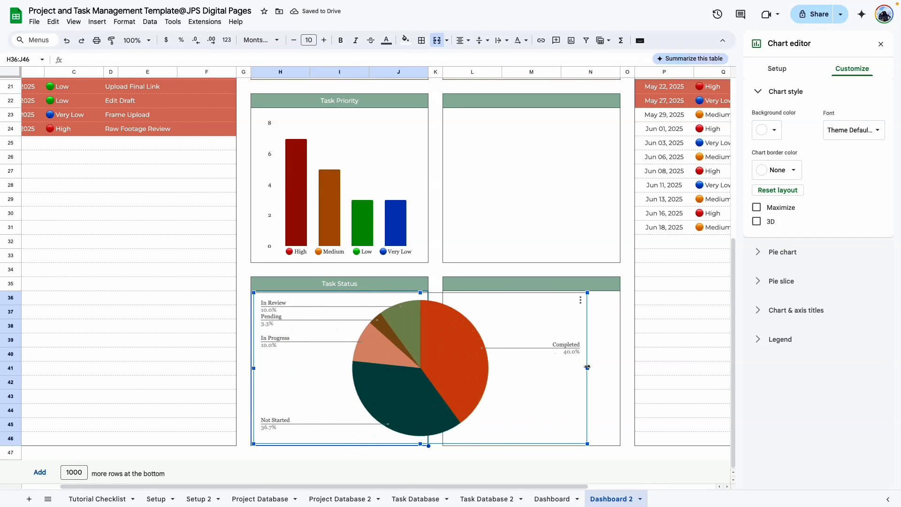
Set the Task Status chart's legend position to Left.
{"action": "left_click", "coordinate": [775, 341]}
{"action": "left_click", "coordinate": [768, 248]}
{"action": "left_click", "coordinate": [775, 183]}
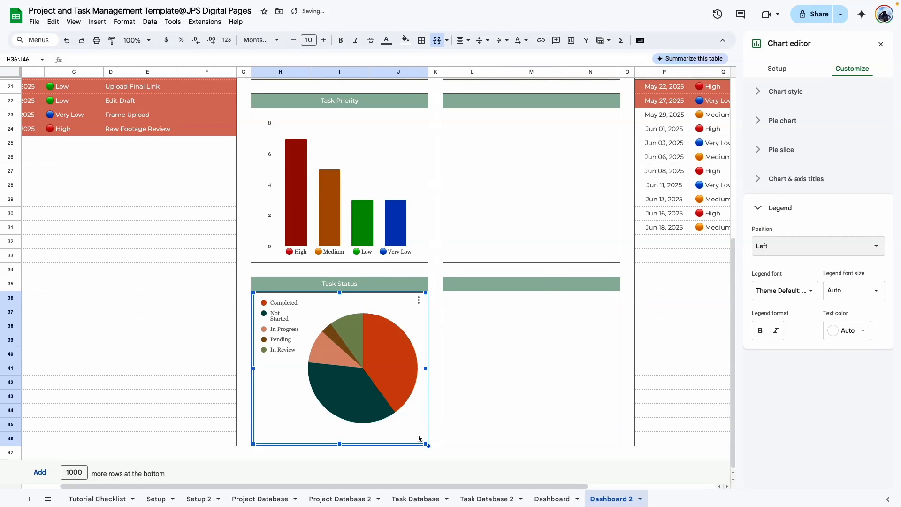
Adjust the pie's plot area in the Task Status chart so the Not Started legend entry fits on one line.
{"action": "left_click", "coordinate": [308, 369]}
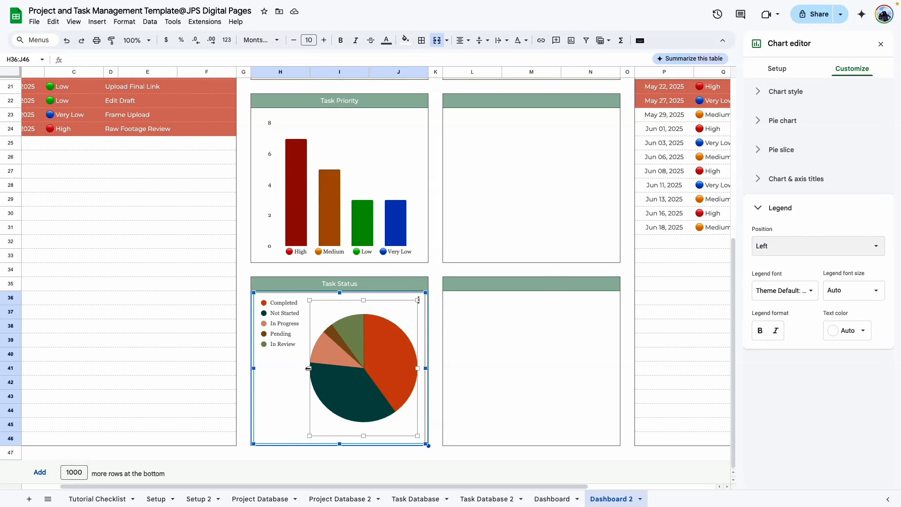
{"action": "left_click", "coordinate": [308, 369]}
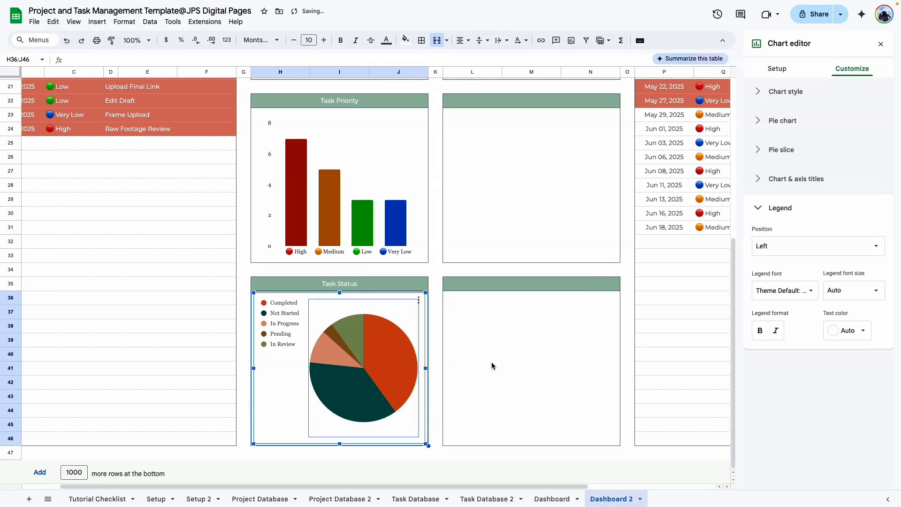
{"action": "left_click", "coordinate": [492, 366]}
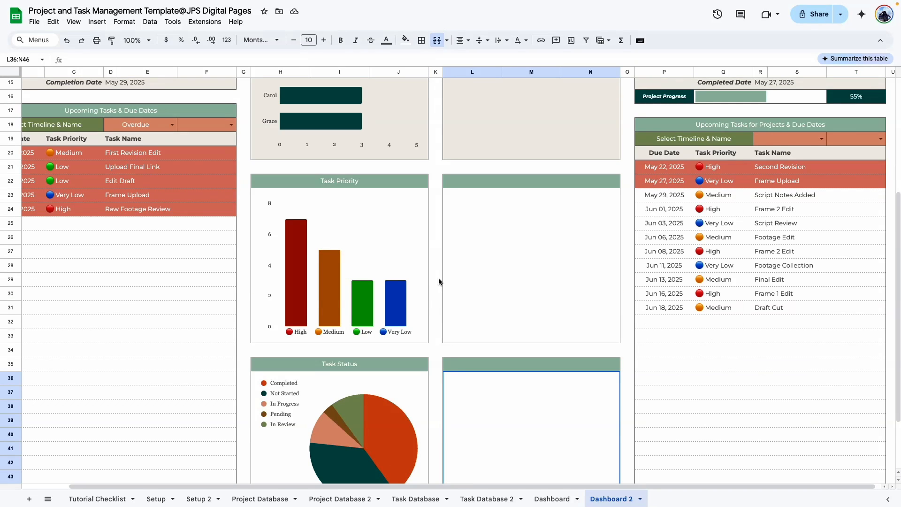
Link the heading in L6 of Dashboard 2 to the Project Lead header in F2 of Project Database 2.
{"action": "scroll", "coordinate": [436, 273], "scroll_direction": "up", "scroll_amount": 4}
{"action": "left_click", "coordinate": [532, 140]}
{"action": "type", "text": "="}
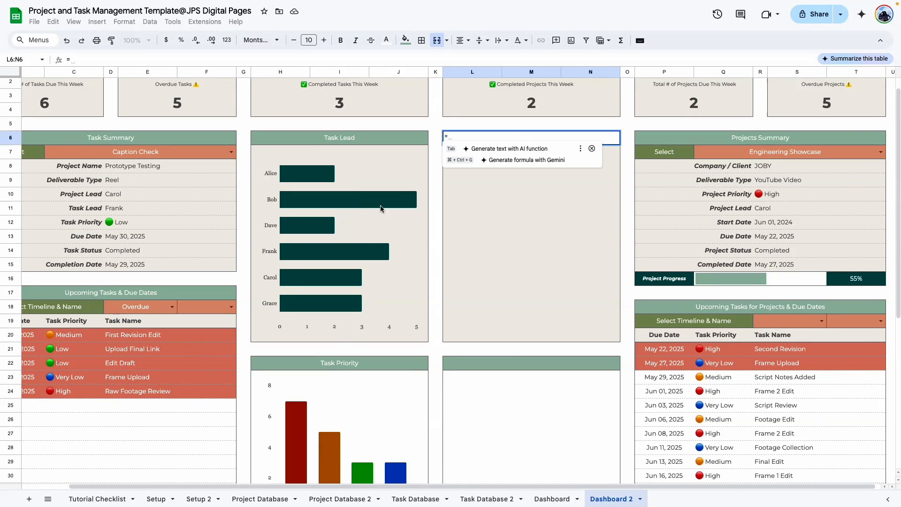
{"action": "left_click", "coordinate": [337, 499]}
{"action": "left_click", "coordinate": [369, 98]}
{"action": "key", "text": "Return"}
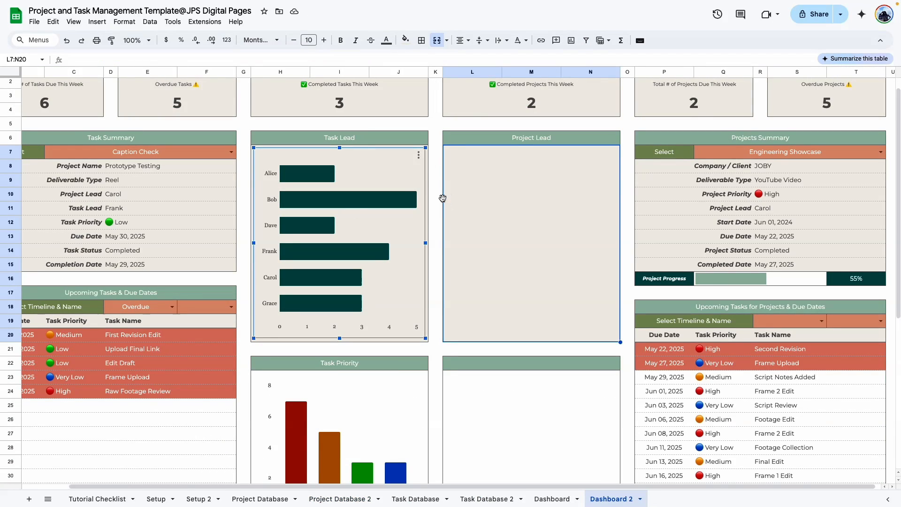
Copy the Task Lead bar chart and paste it into L7:N20 under the Project Lead heading.
{"action": "left_click", "coordinate": [442, 197]}
{"action": "left_click", "coordinate": [419, 155]}
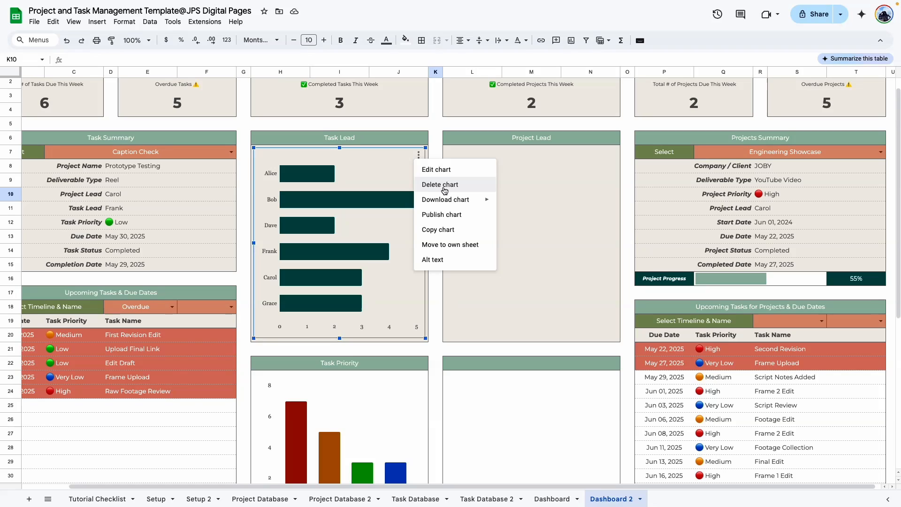
{"action": "left_click", "coordinate": [438, 229]}
{"action": "left_click", "coordinate": [475, 190]}
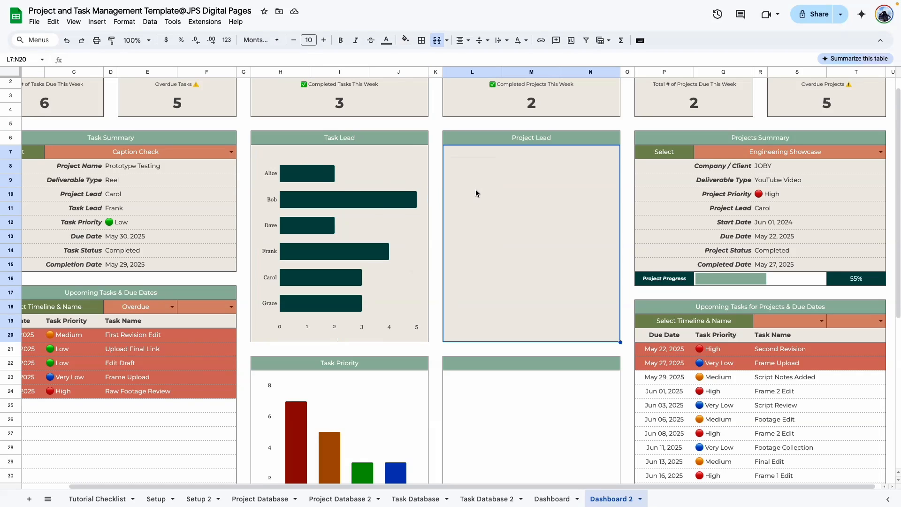
{"action": "key", "text": "ctrl+v"}
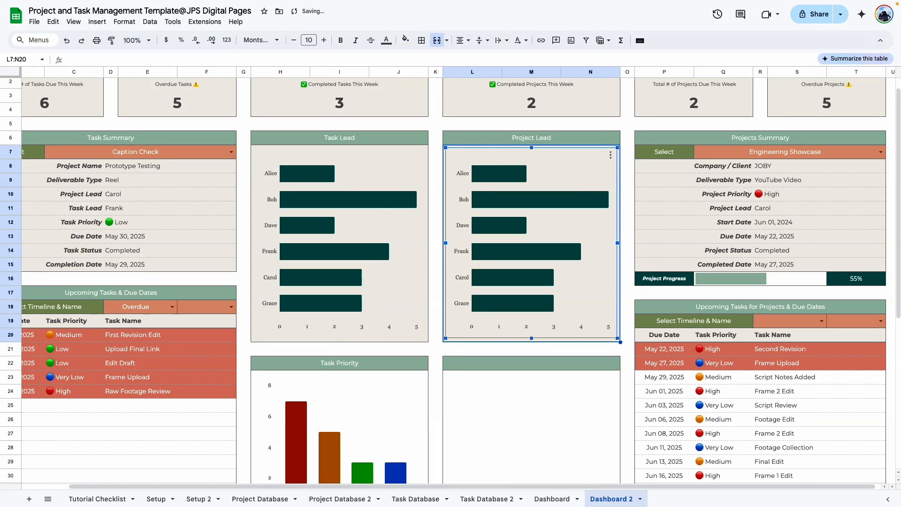
Change the copied Project Lead chart's data range to column F of Project Database 2, from F3 down.
{"action": "left_click", "coordinate": [610, 155]}
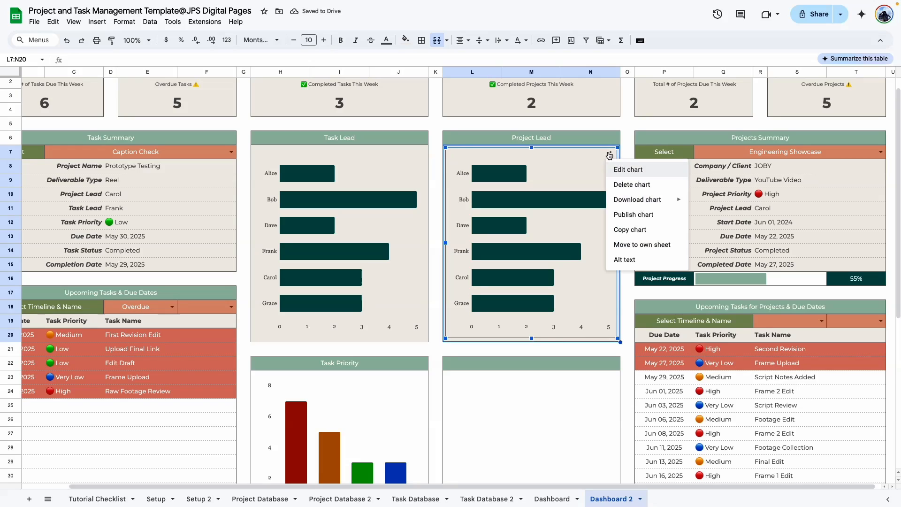
{"action": "left_click", "coordinate": [621, 170]}
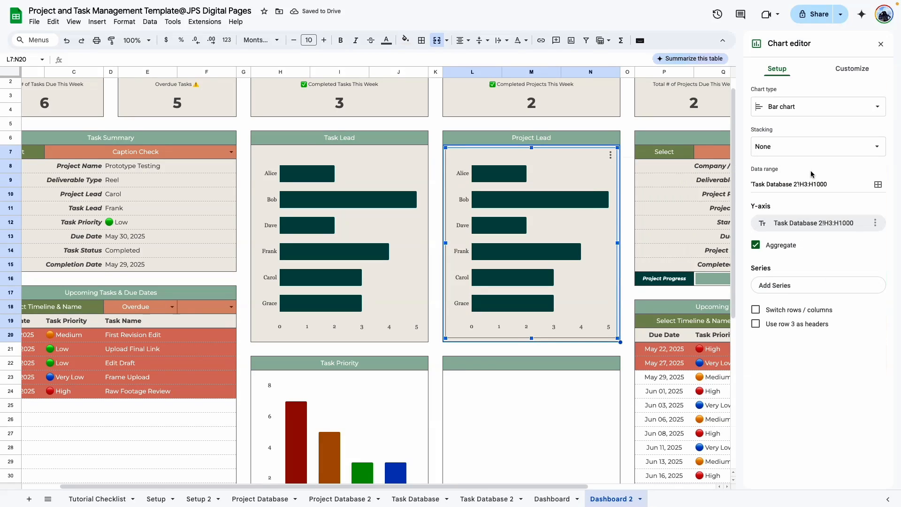
{"action": "left_click", "coordinate": [878, 185]}
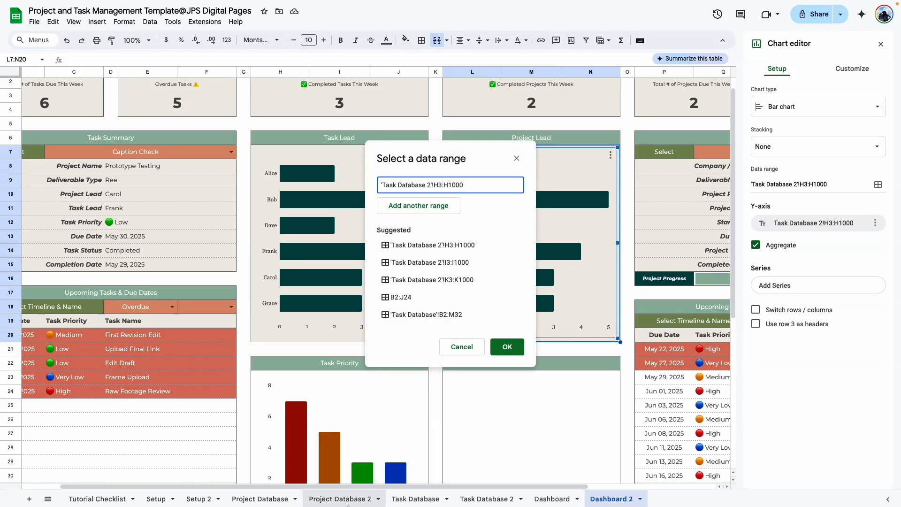
{"action": "left_click", "coordinate": [340, 498]}
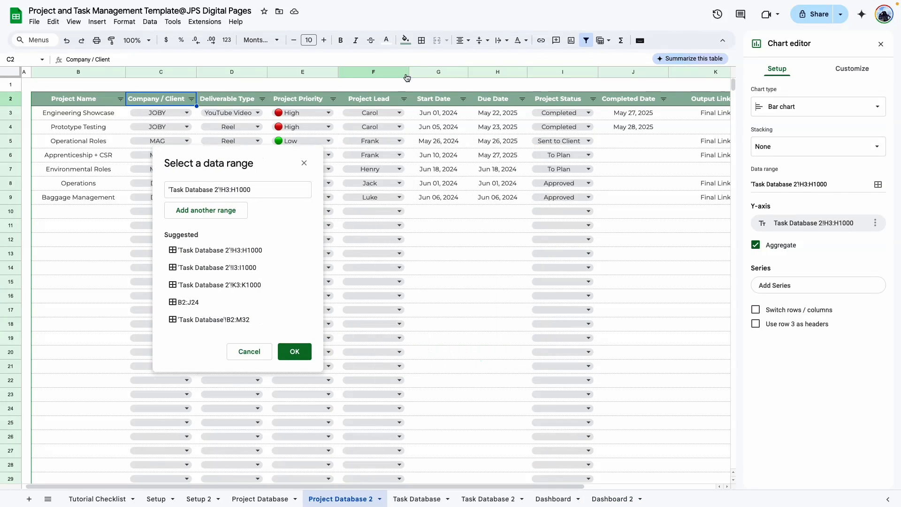
{"action": "left_click", "coordinate": [391, 108]}
{"action": "left_click_drag", "start_coordinate": [391, 108], "coordinate": [394, 251]}
{"action": "left_click", "coordinate": [263, 191]}
{"action": "key", "text": "BackSpace"}
{"action": "key", "text": "BackSpace"}
{"action": "left_click", "coordinate": [296, 356]}
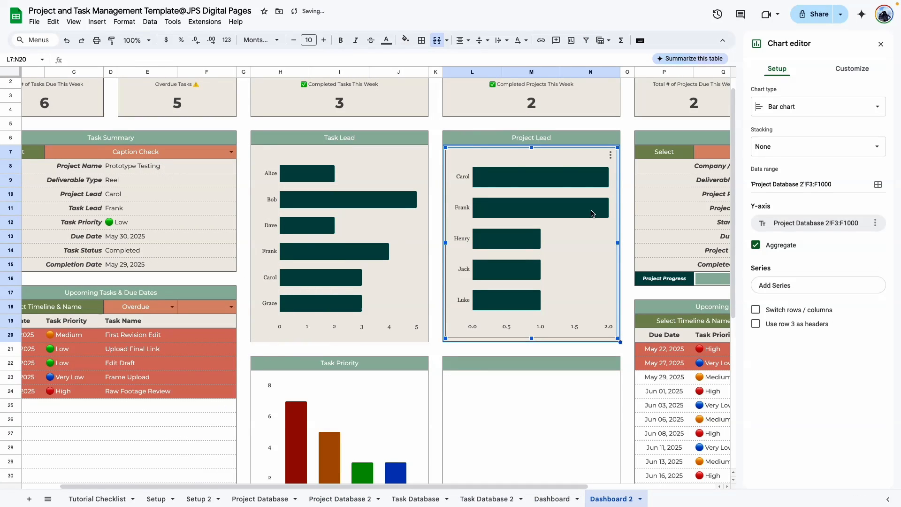
{"action": "left_click", "coordinate": [625, 252]}
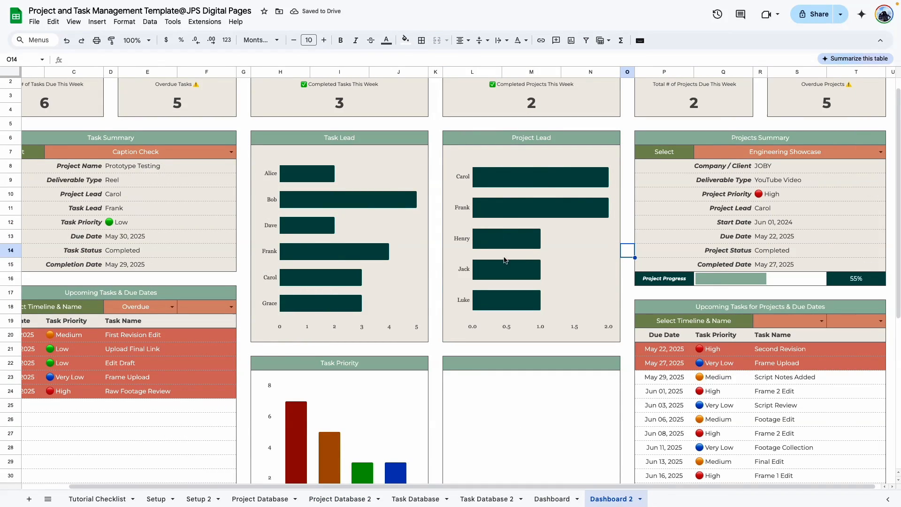
Change the fill color of the bars in the Project Lead chart to olive green.
{"action": "double_click", "coordinate": [565, 174]}
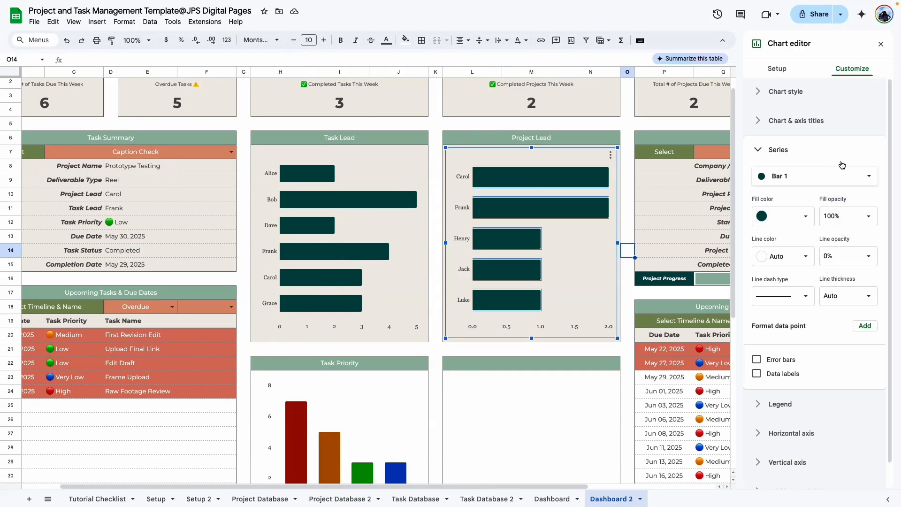
{"action": "left_click", "coordinate": [783, 216]}
{"action": "left_click", "coordinate": [822, 351]}
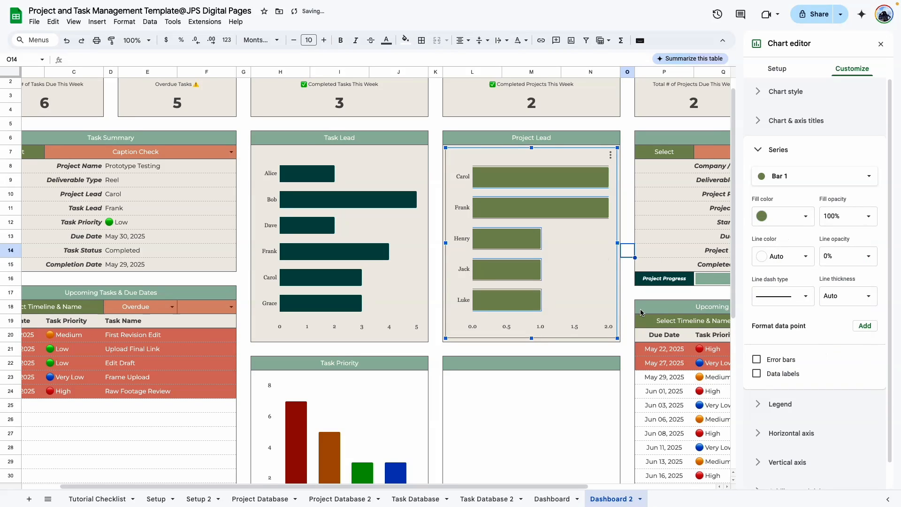
{"action": "left_click", "coordinate": [631, 310]}
Copy the Task Priority column chart and paste it into the empty block below the L22 heading cell.
{"action": "scroll", "coordinate": [363, 328], "scroll_direction": "down", "scroll_amount": 5}
{"action": "right_click", "coordinate": [362, 328]}
{"action": "left_click", "coordinate": [434, 304]}
{"action": "left_click", "coordinate": [485, 248]}
{"action": "key", "text": "ctrl+v"}
{"action": "left_click", "coordinate": [610, 230]}
Link the heading in L22 of Dashboard 2 to the Project Priority header in E2 of Project Database 2.
{"action": "left_click", "coordinate": [554, 211]}
{"action": "type", "text": "="}
{"action": "left_click", "coordinate": [340, 499]}
{"action": "left_click", "coordinate": [321, 100]}
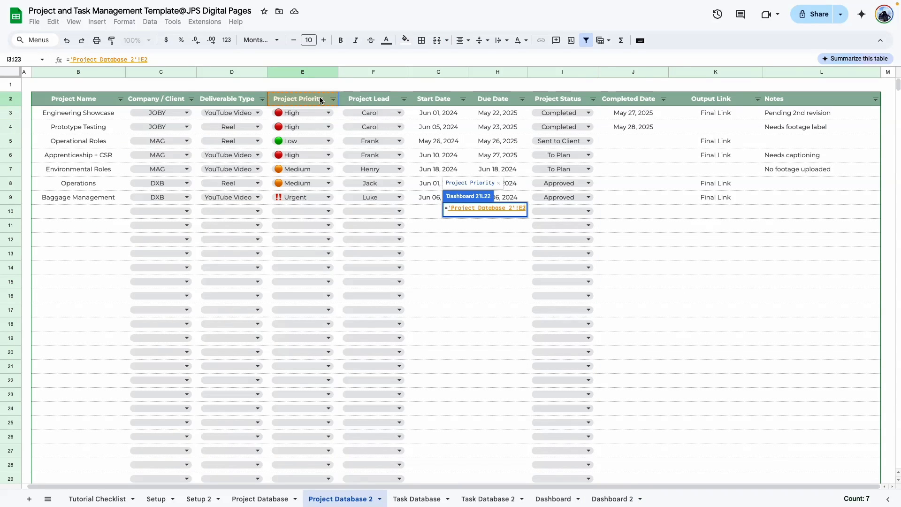
{"action": "key", "text": "Return"}
Change the copied Project Priority chart's data range to 'Project Database 2'!E3:E1000.
{"action": "left_click", "coordinate": [611, 230]}
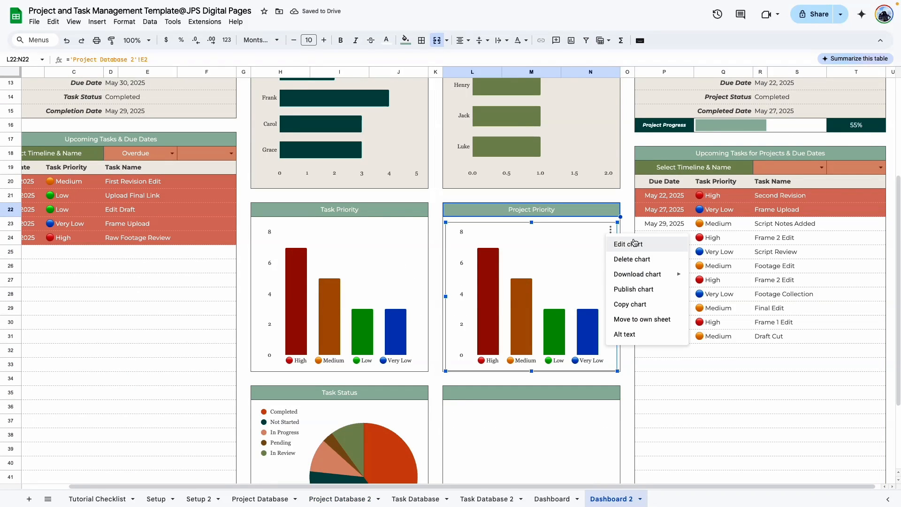
{"action": "left_click", "coordinate": [624, 243]}
{"action": "left_click", "coordinate": [878, 184]}
{"action": "left_click", "coordinate": [340, 499]}
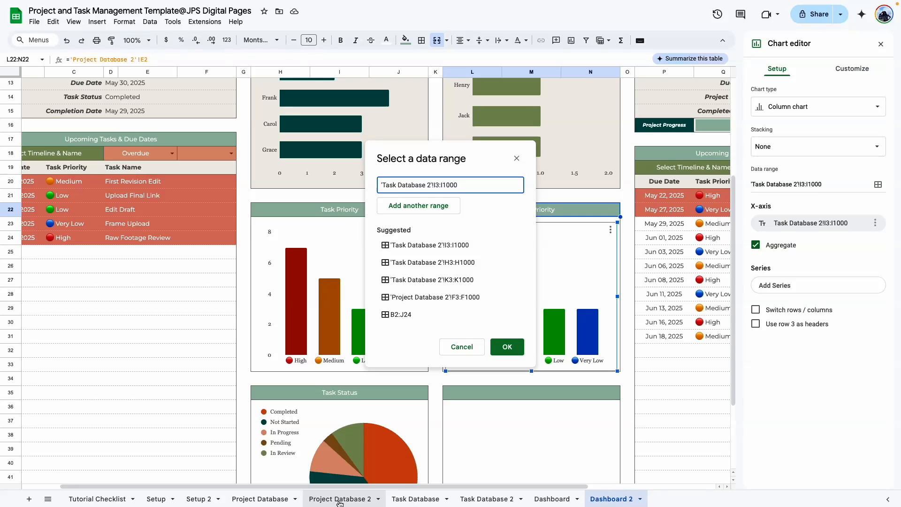
{"action": "left_click_drag", "start_coordinate": [329, 113], "coordinate": [329, 253]}
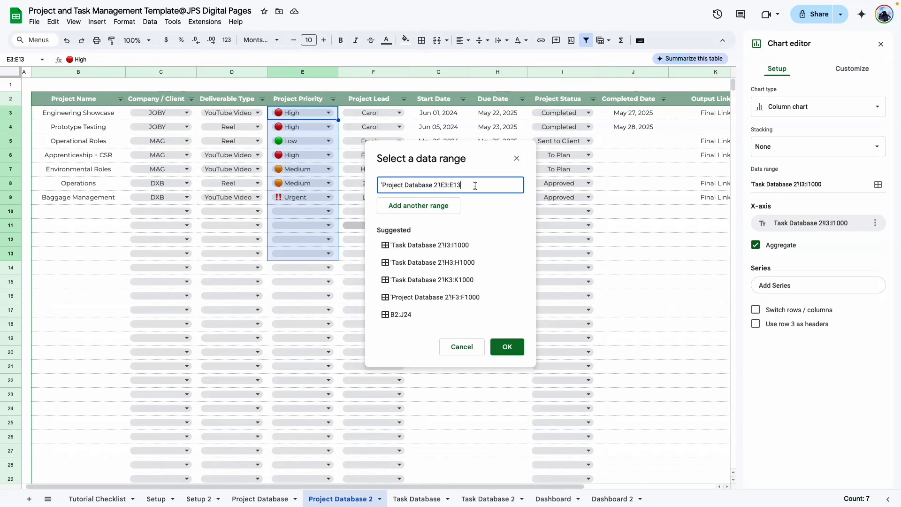
{"action": "left_click", "coordinate": [507, 346]}
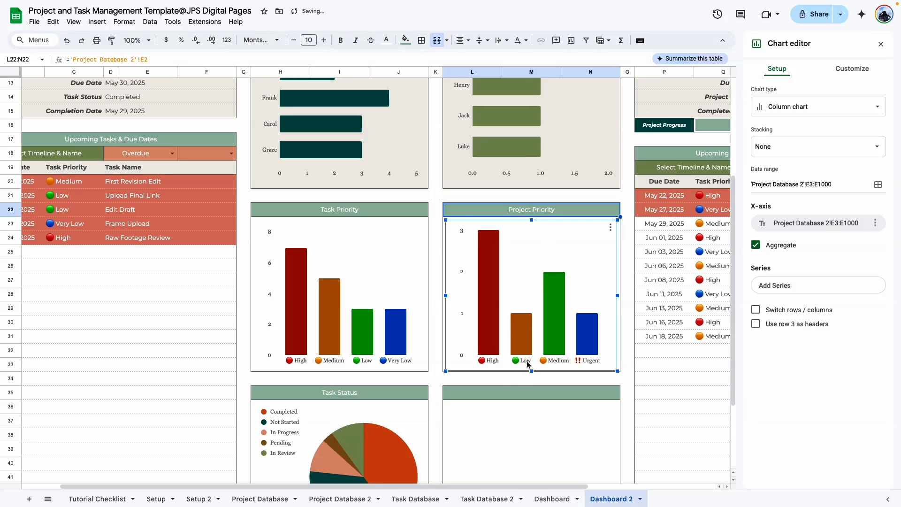
Set the fill color of the Low bar in the Project Priority chart to the custom green.
{"action": "mouse_move", "coordinate": [517, 324]}
{"action": "mouse_move", "coordinate": [485, 344]}
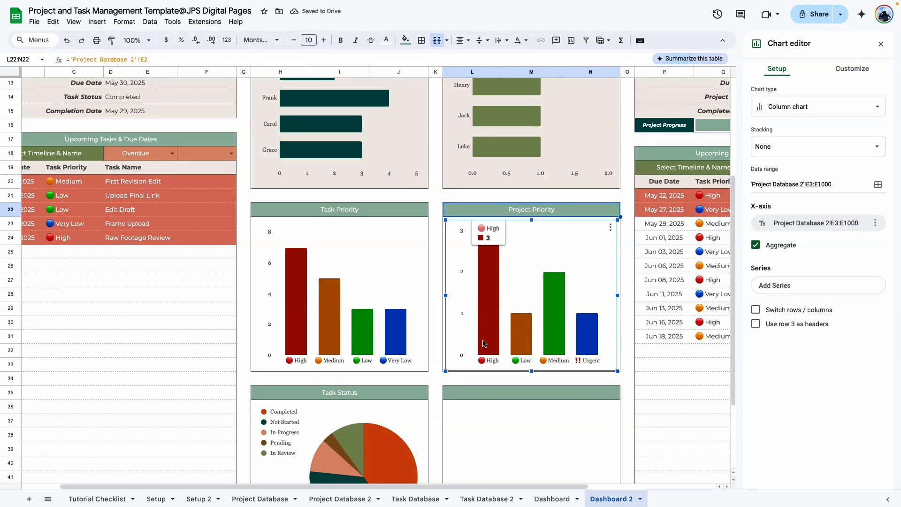
{"action": "left_click", "coordinate": [520, 342]}
{"action": "left_click", "coordinate": [521, 342]}
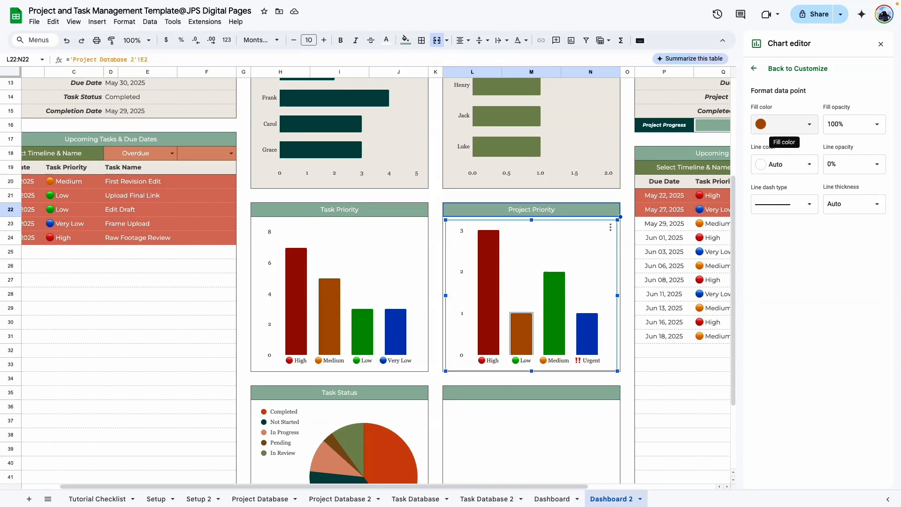
{"action": "left_click", "coordinate": [761, 124]}
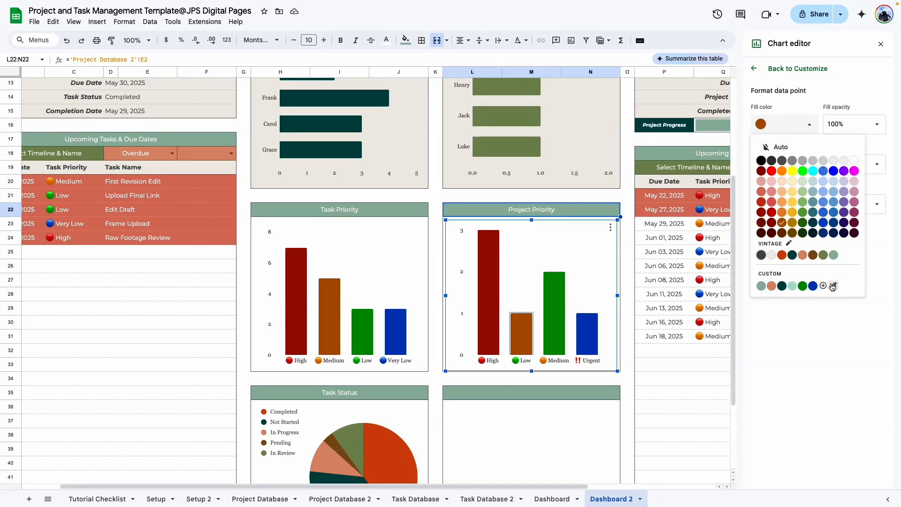
{"action": "left_click", "coordinate": [803, 286]}
Recolor the Medium bar in the Project Priority chart with the orange sampled from its axis label icon.
{"action": "left_click", "coordinate": [554, 314]}
{"action": "left_click", "coordinate": [789, 124]}
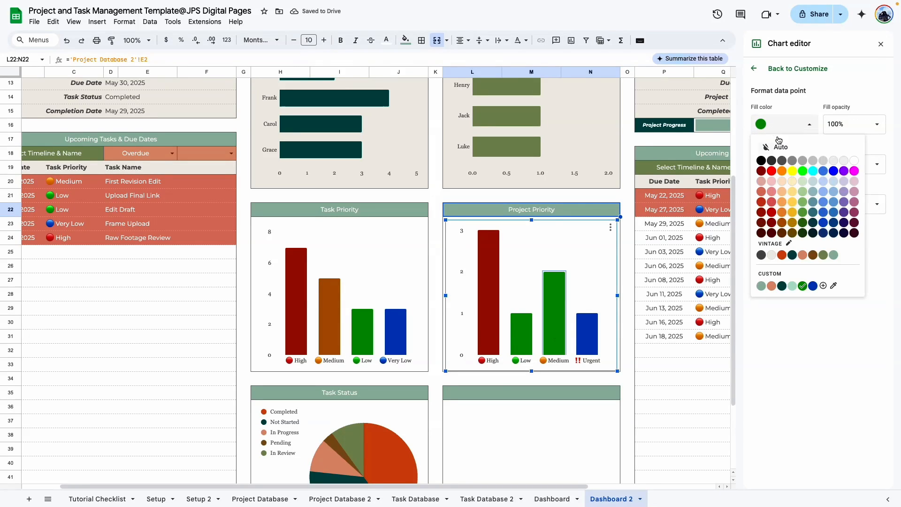
{"action": "left_click", "coordinate": [835, 286]}
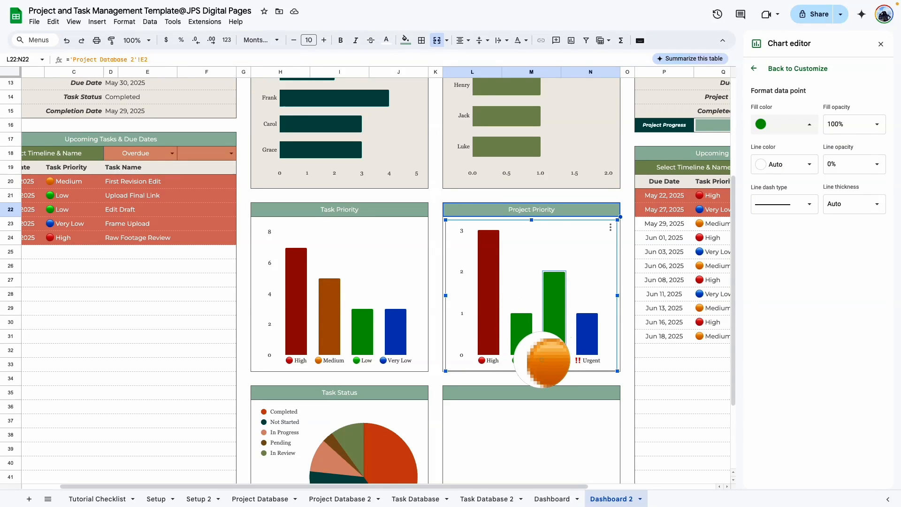
{"action": "left_click", "coordinate": [544, 361]}
Recolor the Urgent bar in the Project Priority chart dark red and the High bar a brighter red.
{"action": "left_click", "coordinate": [587, 335]}
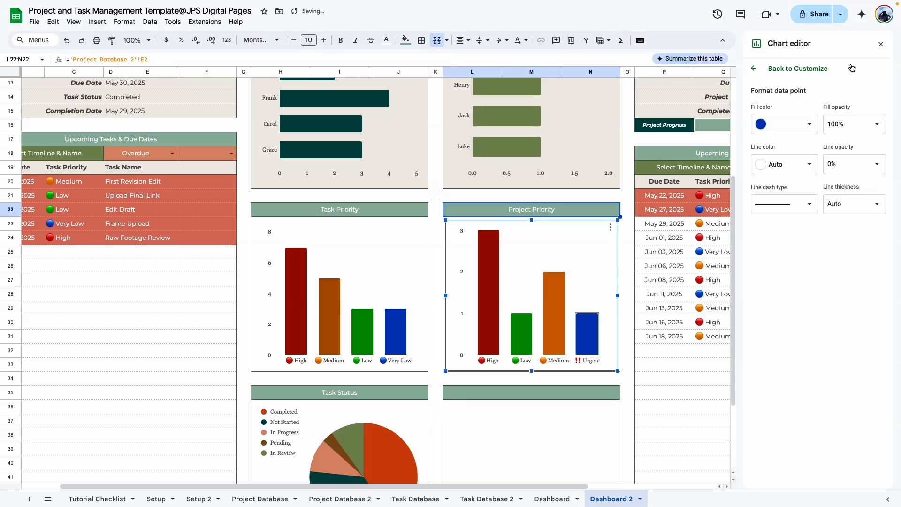
{"action": "left_click", "coordinate": [786, 128]}
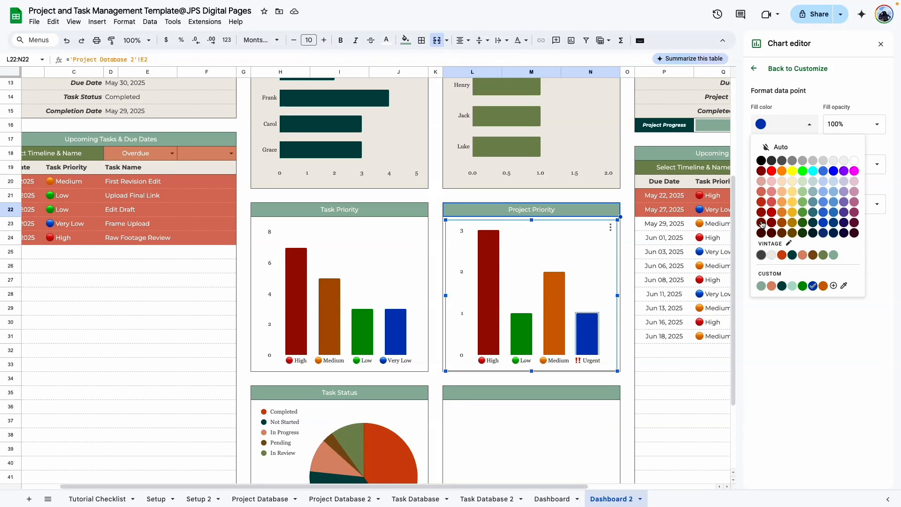
{"action": "left_click", "coordinate": [761, 223]}
{"action": "left_click", "coordinate": [785, 124]}
{"action": "left_click", "coordinate": [761, 212]}
{"action": "left_click", "coordinate": [628, 378]}
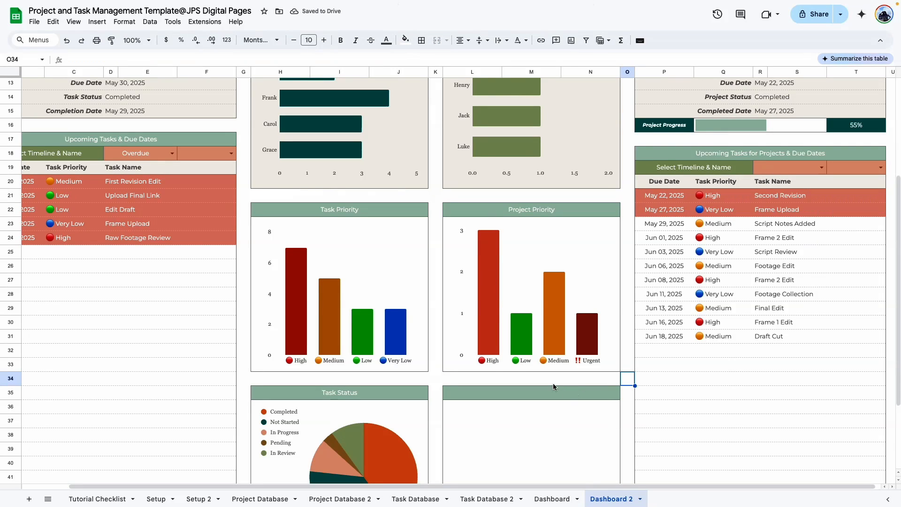
Copy the Task Status pie chart and paste it into L36:N46.
{"action": "scroll", "coordinate": [554, 387], "scroll_direction": "down", "scroll_amount": 3}
{"action": "scroll", "coordinate": [425, 300], "scroll_direction": "down", "scroll_amount": 2}
{"action": "left_click", "coordinate": [425, 297]}
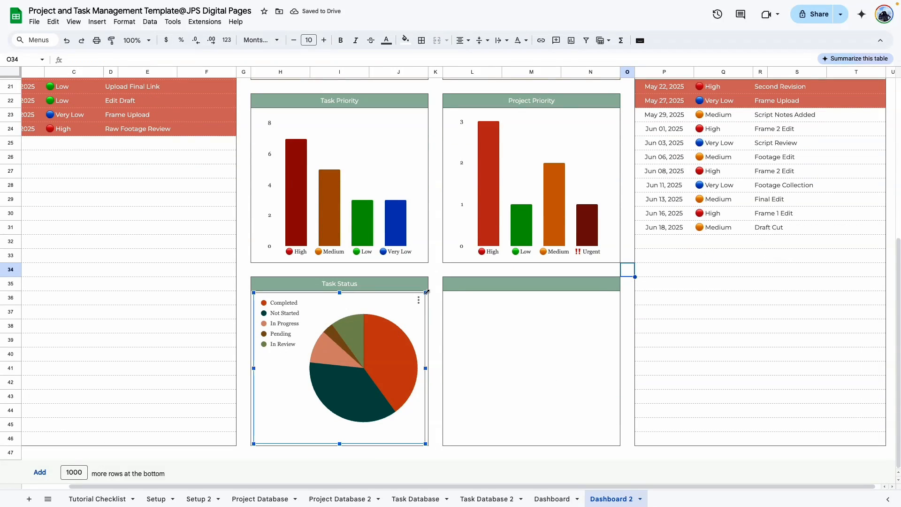
{"action": "left_click", "coordinate": [418, 299]}
{"action": "left_click", "coordinate": [467, 373]}
{"action": "left_click", "coordinate": [511, 338]}
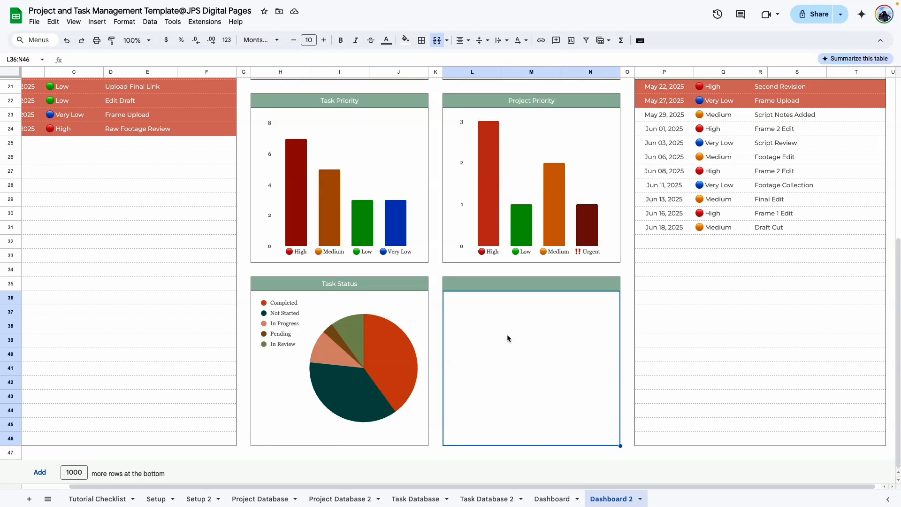
{"action": "key", "text": "ctrl+v"}
Link the heading in L35 of Dashboard 2 to the Project Status header in I2 of Project Database 2.
{"action": "left_click", "coordinate": [530, 285]}
{"action": "type", "text": "="}
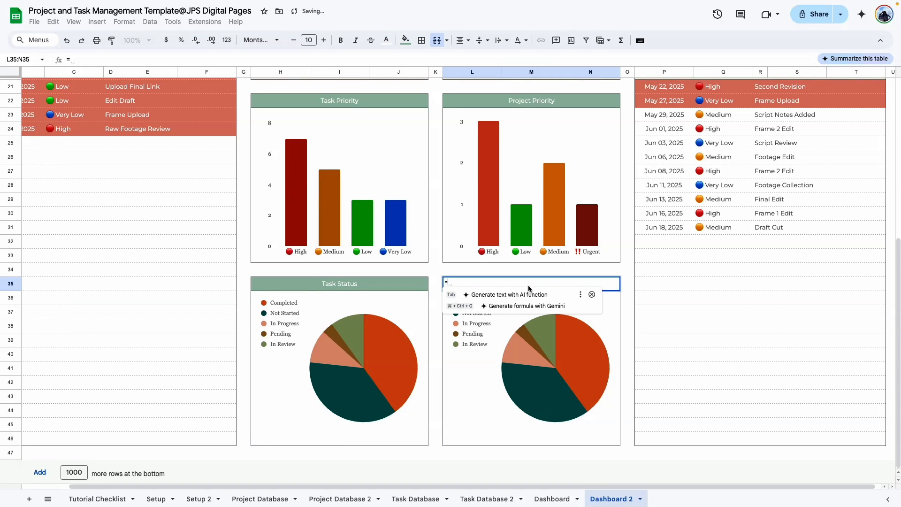
{"action": "left_click", "coordinate": [328, 497]}
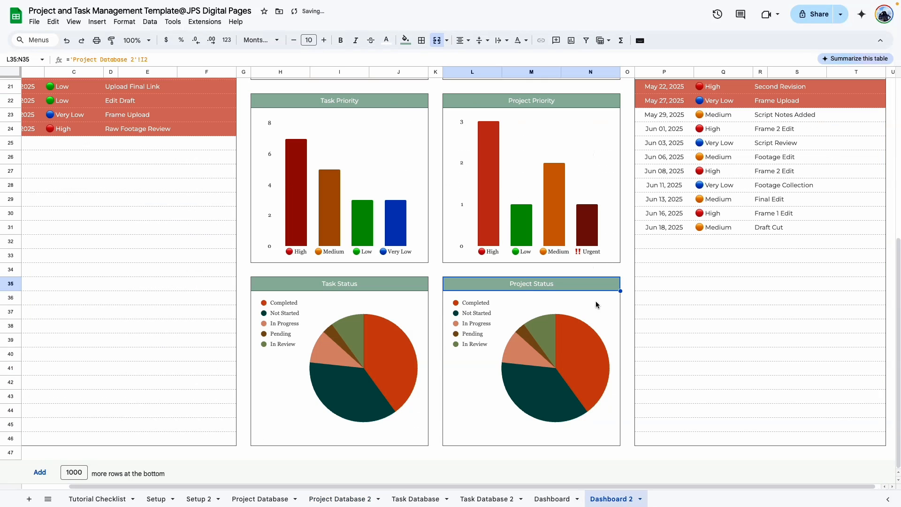
Change the copied Project Status pie chart's data range to 'Project Database 2'!I3:I1000.
{"action": "left_click", "coordinate": [565, 320]}
{"action": "left_click", "coordinate": [611, 300]}
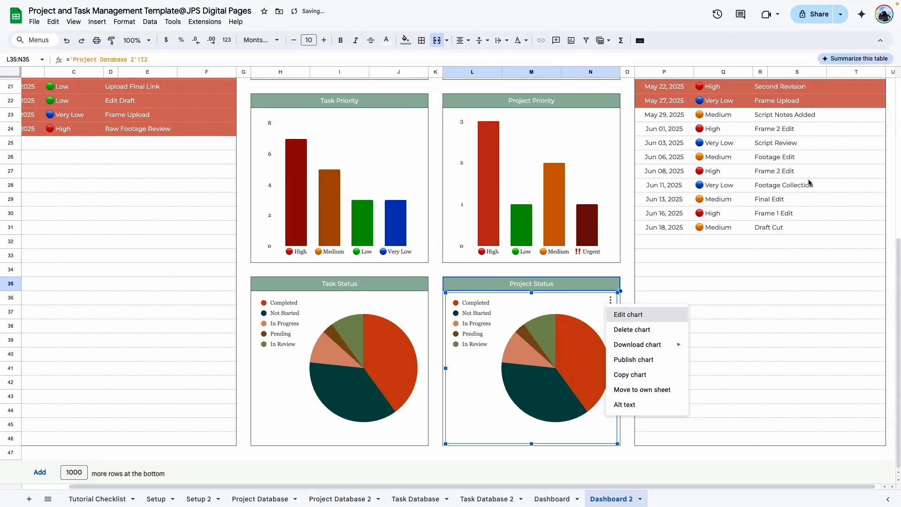
{"action": "left_click", "coordinate": [629, 313]}
{"action": "left_click", "coordinate": [878, 144]}
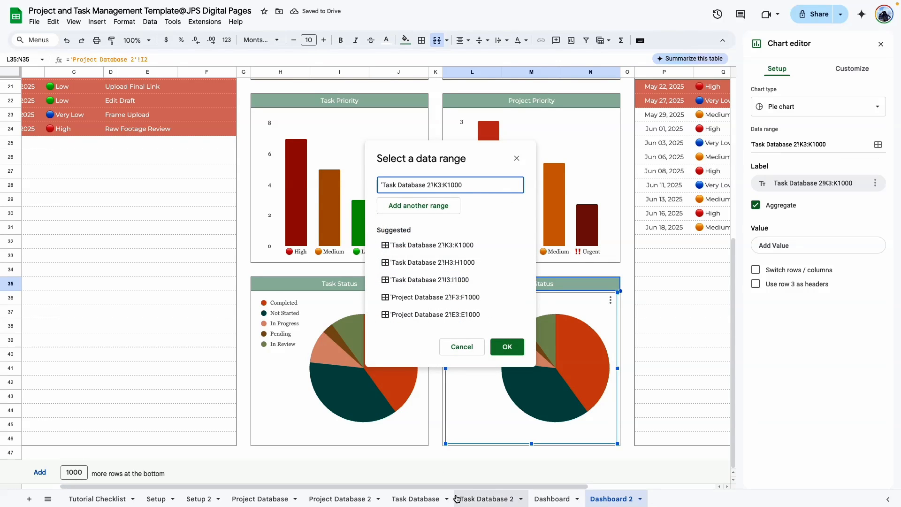
{"action": "left_click", "coordinate": [341, 498]}
{"action": "left_click_drag", "start_coordinate": [583, 110], "coordinate": [582, 338]}
{"action": "left_click", "coordinate": [507, 346]}
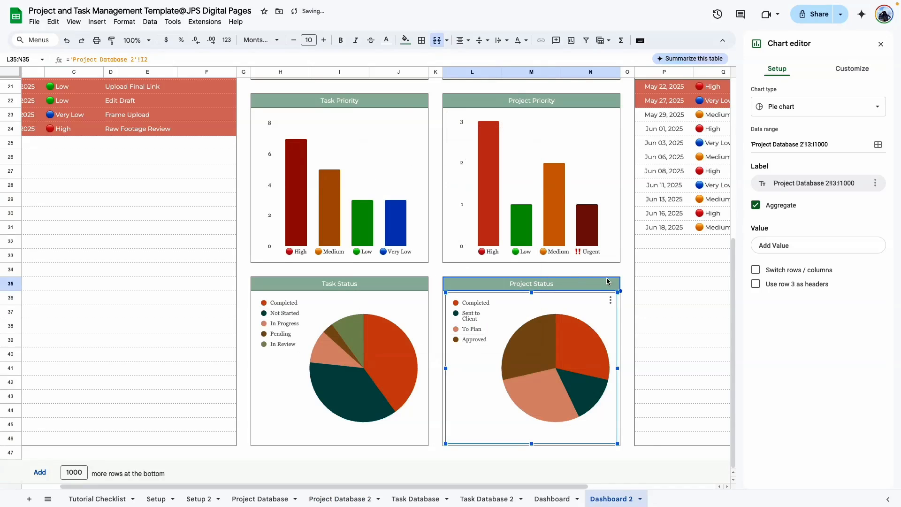
Adjust the pie's plot area in the Project Status chart so the Sent to Client legend entry fits on one line.
{"action": "left_click", "coordinate": [628, 424]}
{"action": "left_click", "coordinate": [588, 317]}
{"action": "double_click", "coordinate": [588, 317]}
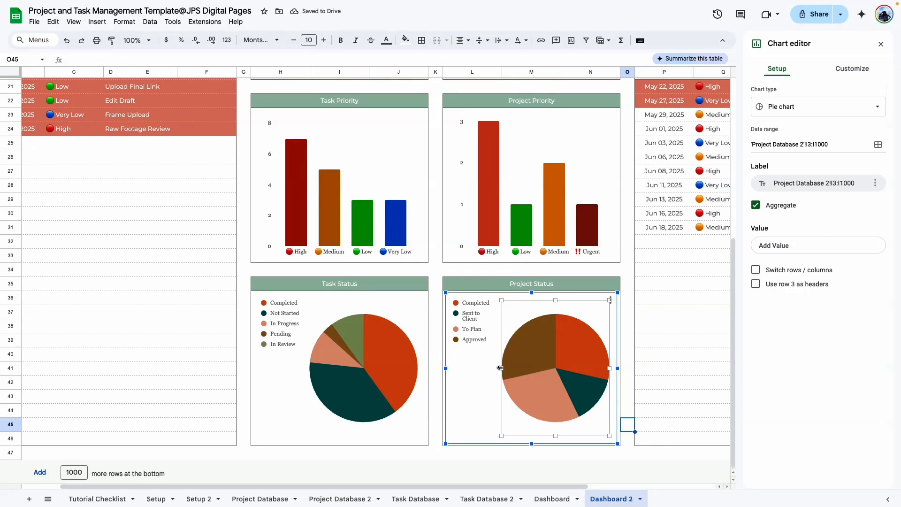
{"action": "left_click", "coordinate": [610, 453]}
View Dashboard 2 at 90% zoom to review all task and project charts, and inspect the Due Date formula in B20.
{"action": "scroll", "coordinate": [615, 303], "scroll_direction": "up", "scroll_amount": 5}
{"action": "scroll", "coordinate": [615, 304], "scroll_direction": "up", "scroll_amount": 3}
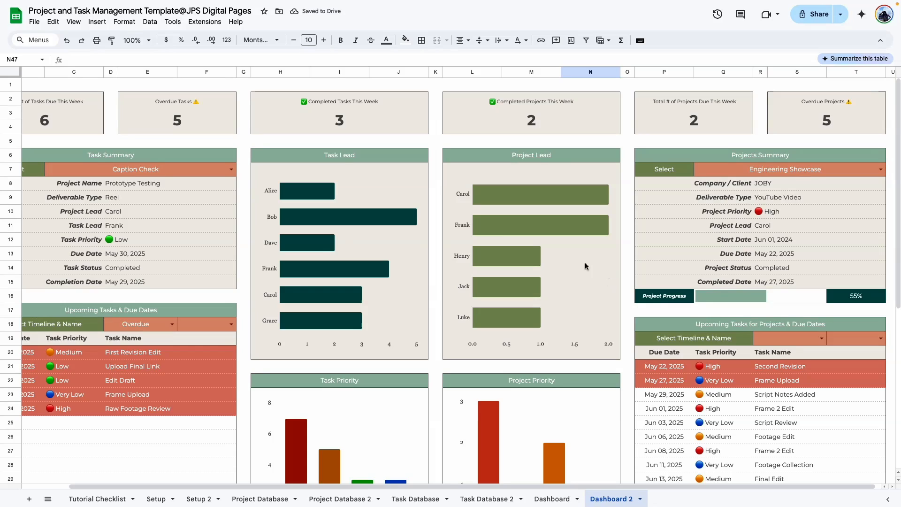
{"action": "left_click", "coordinate": [135, 41]}
{"action": "left_click", "coordinate": [133, 87]}
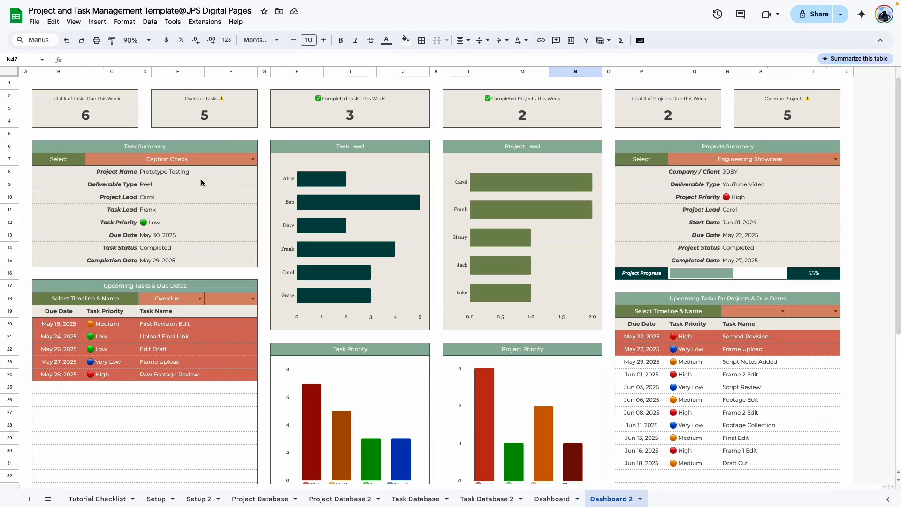
{"action": "scroll", "coordinate": [207, 199], "scroll_direction": "down", "scroll_amount": 2}
{"action": "scroll", "coordinate": [207, 199], "scroll_direction": "down", "scroll_amount": 2}
{"action": "scroll", "coordinate": [207, 195], "scroll_direction": "up", "scroll_amount": 4}
{"action": "scroll", "coordinate": [204, 159], "scroll_direction": "down", "scroll_amount": 5}
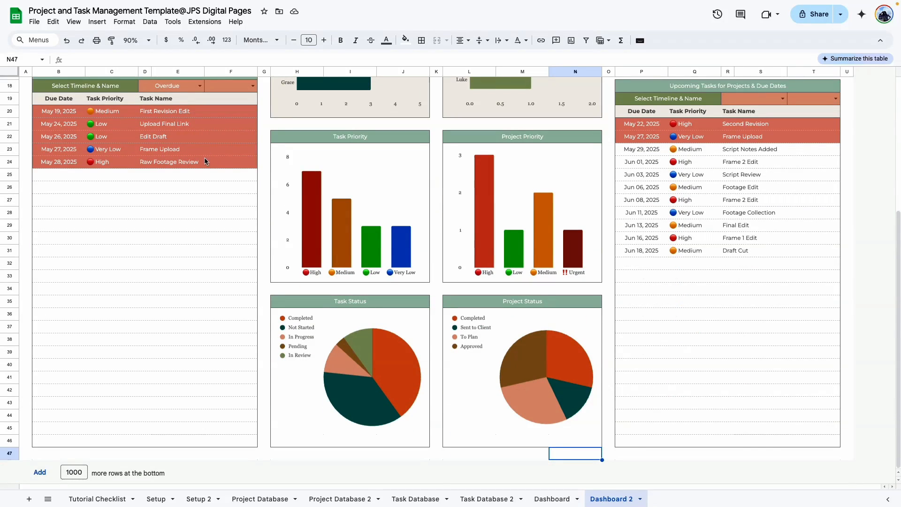
{"action": "scroll", "coordinate": [205, 158], "scroll_direction": "up", "scroll_amount": 5}
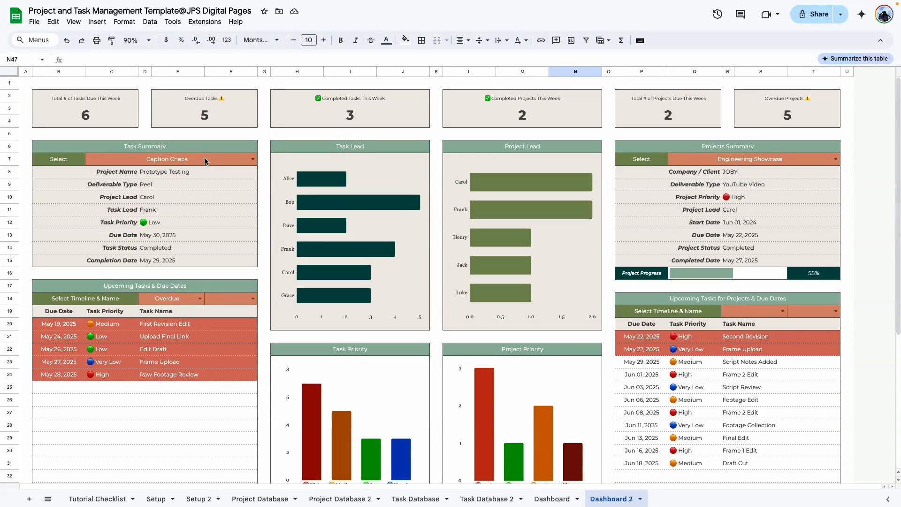
{"action": "scroll", "coordinate": [205, 161], "scroll_direction": "down", "scroll_amount": 4}
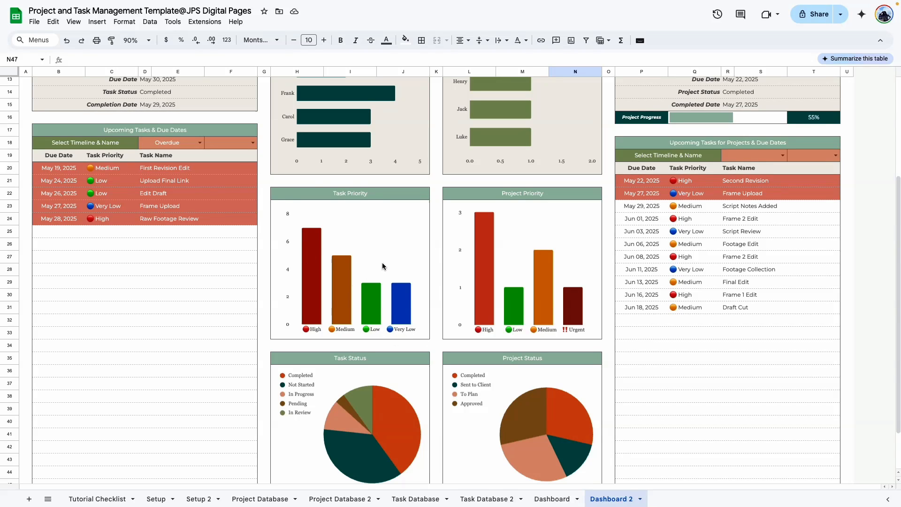
{"action": "scroll", "coordinate": [381, 262], "scroll_direction": "up", "scroll_amount": 2}
{"action": "scroll", "coordinate": [382, 262], "scroll_direction": "down", "scroll_amount": 4}
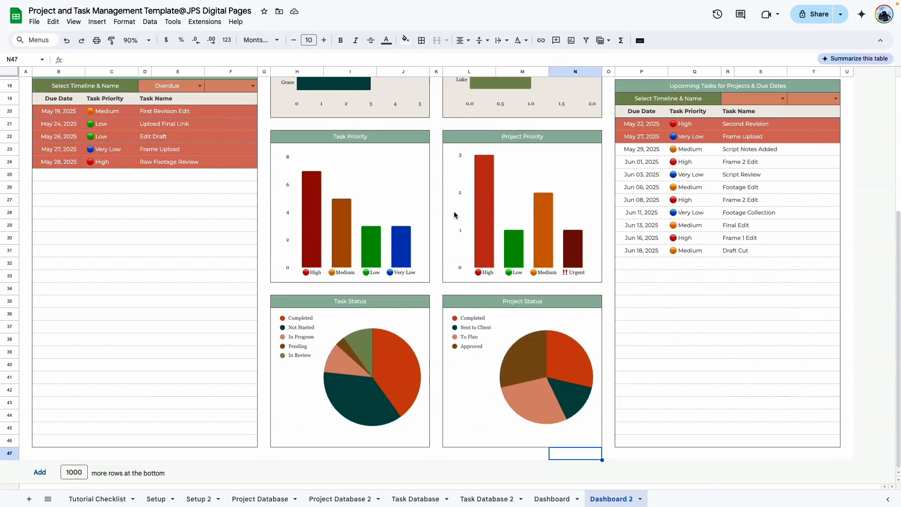
{"action": "scroll", "coordinate": [400, 312], "scroll_direction": "up", "scroll_amount": 2}
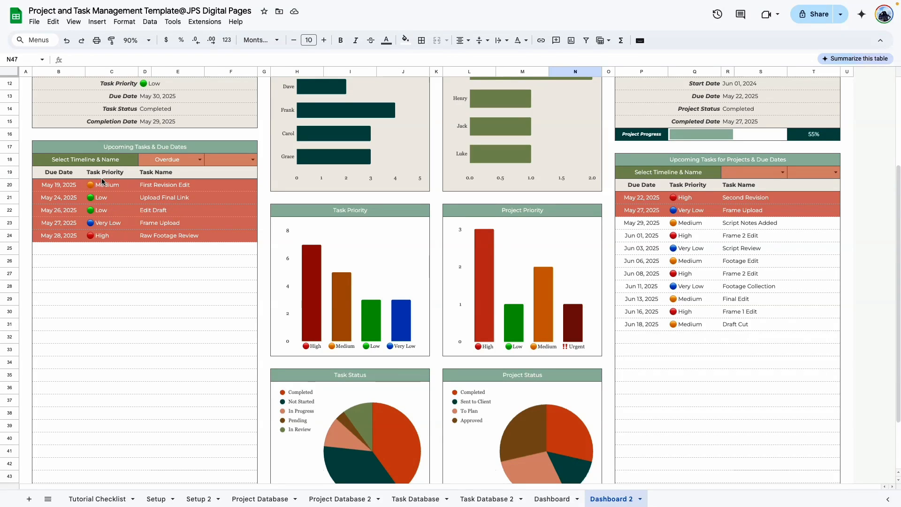
{"action": "left_click", "coordinate": [58, 188]}
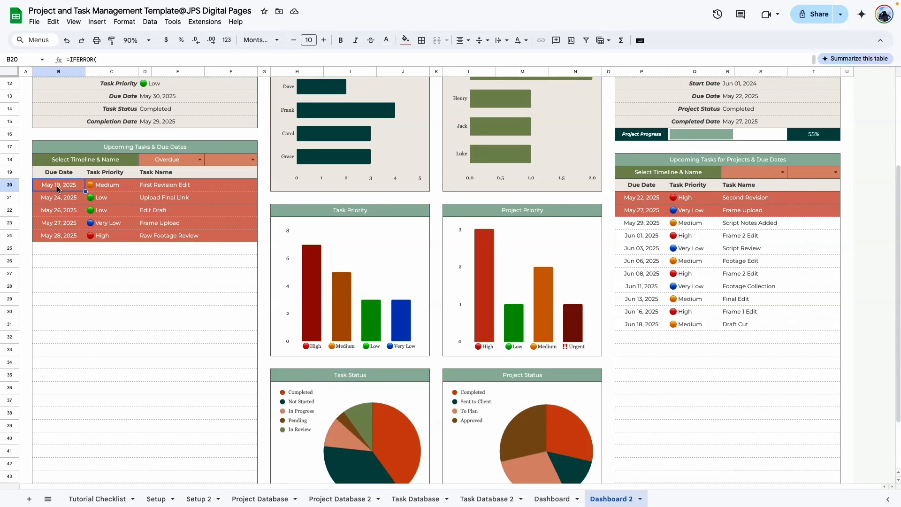
{"action": "double_click", "coordinate": [59, 189]}
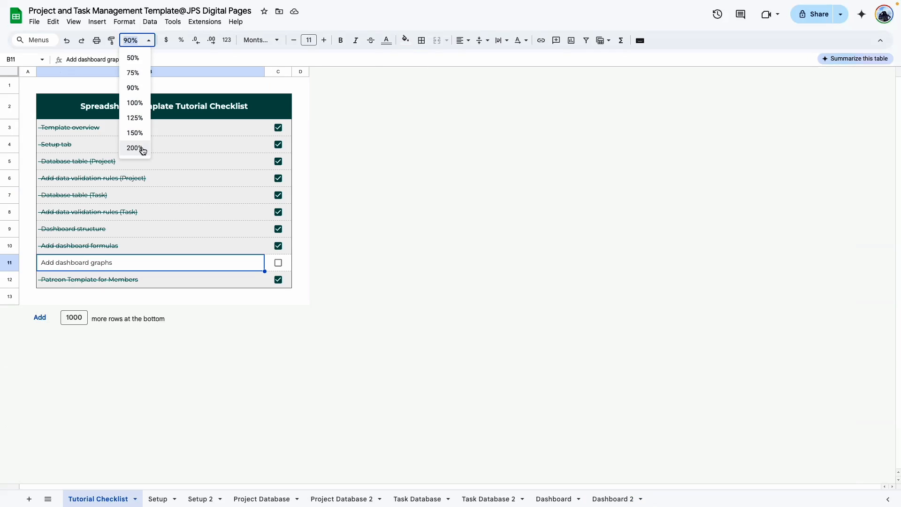
Mark Add dashboard graphs as done in the Tutorial Checklist, viewed at 200% zoom.
{"action": "left_click", "coordinate": [141, 148]}
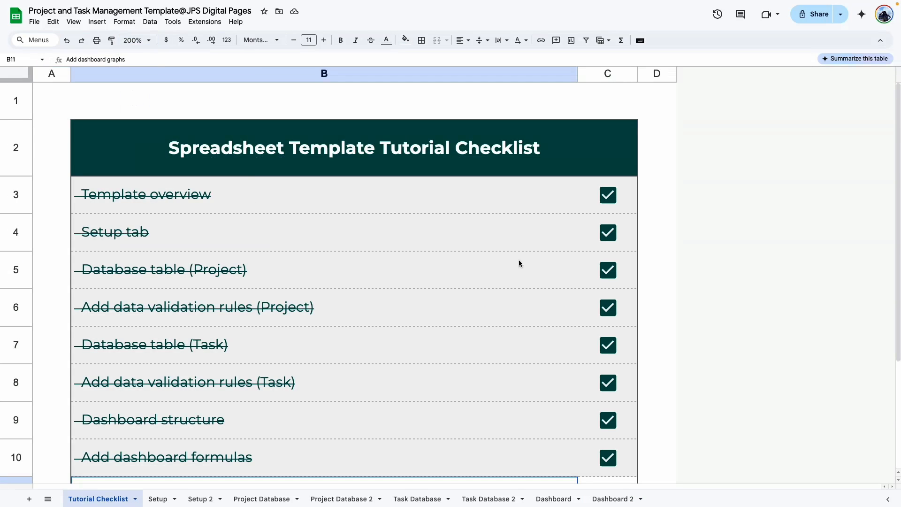
{"action": "scroll", "coordinate": [665, 345], "scroll_direction": "down", "scroll_amount": 3}
{"action": "left_click", "coordinate": [608, 366]}
{"action": "left_click", "coordinate": [395, 288]}
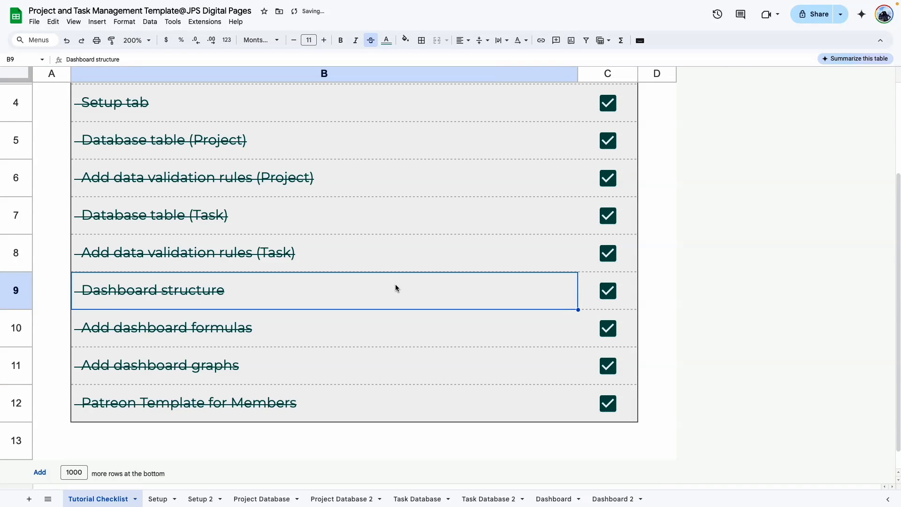